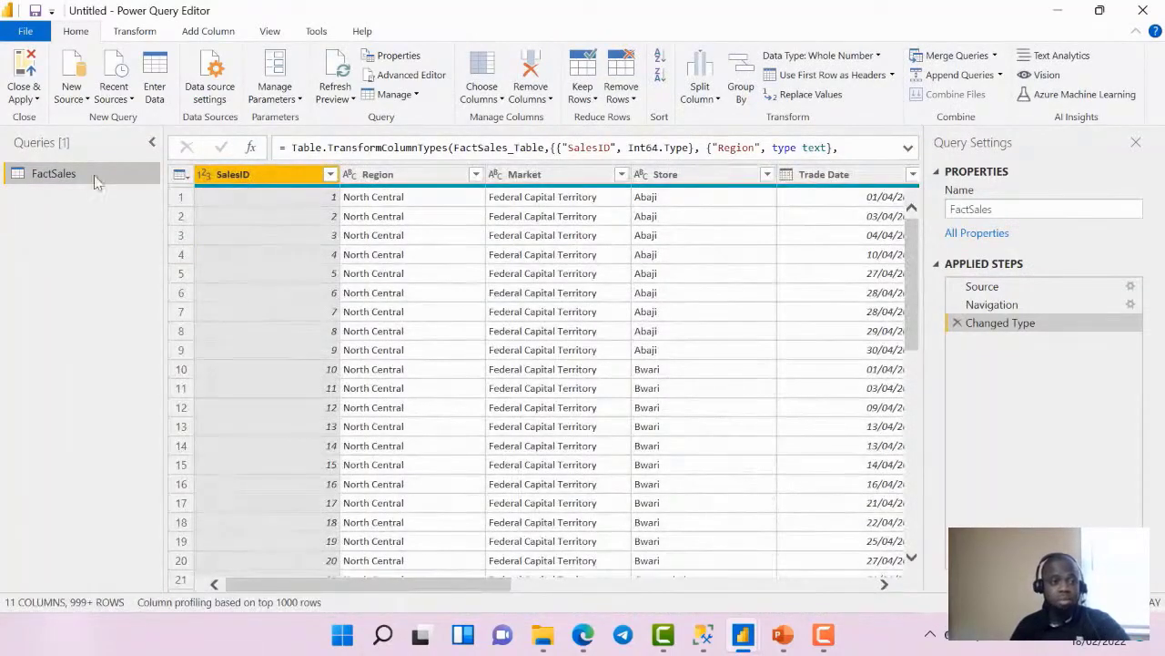
Apply the FactSales query to the untitled report and show the loaded table in the model view
{"action": "left_click", "coordinate": [25, 96]}
{"action": "left_click", "coordinate": [55, 118]}
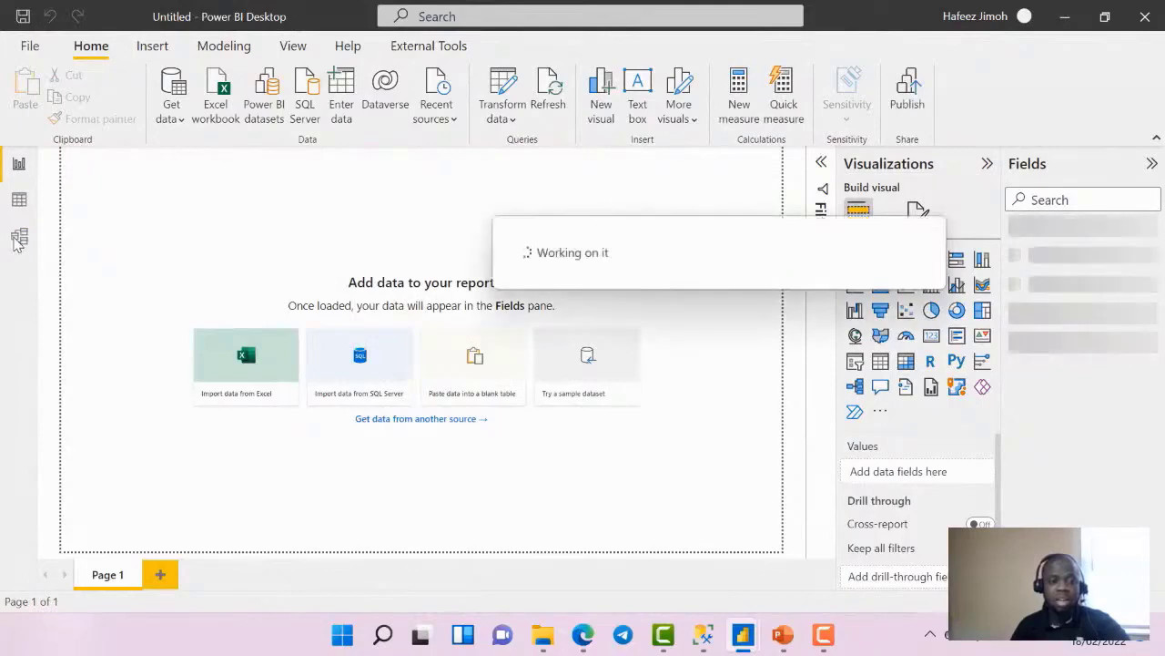
{"action": "left_click", "coordinate": [19, 238]}
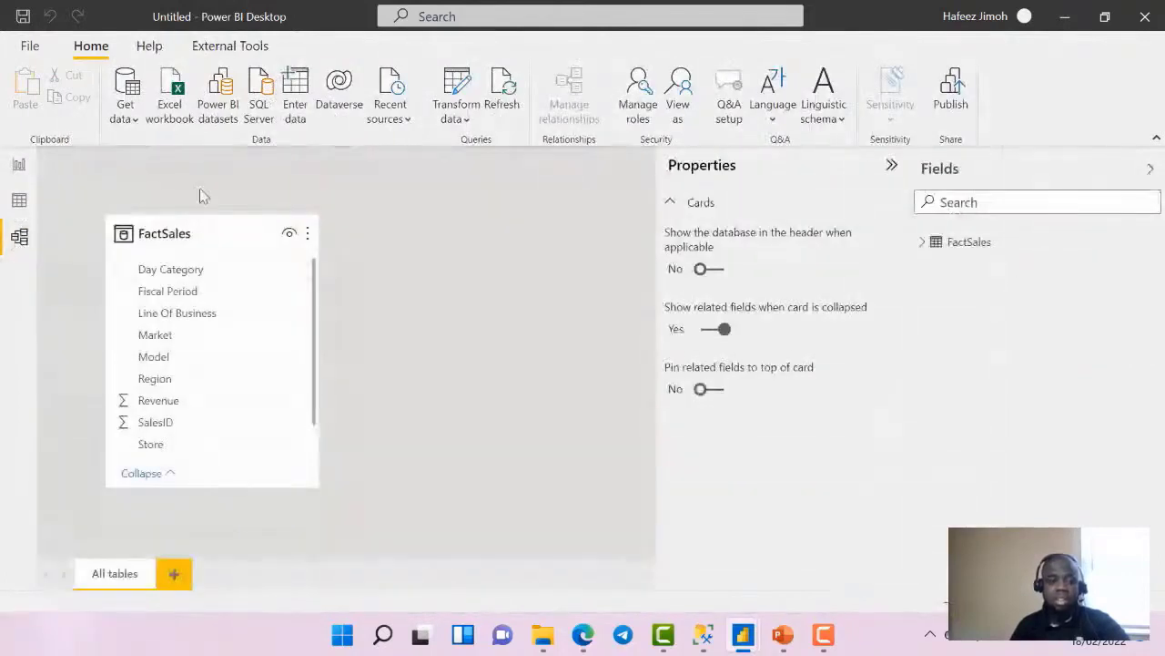
{"action": "left_click", "coordinate": [16, 167]}
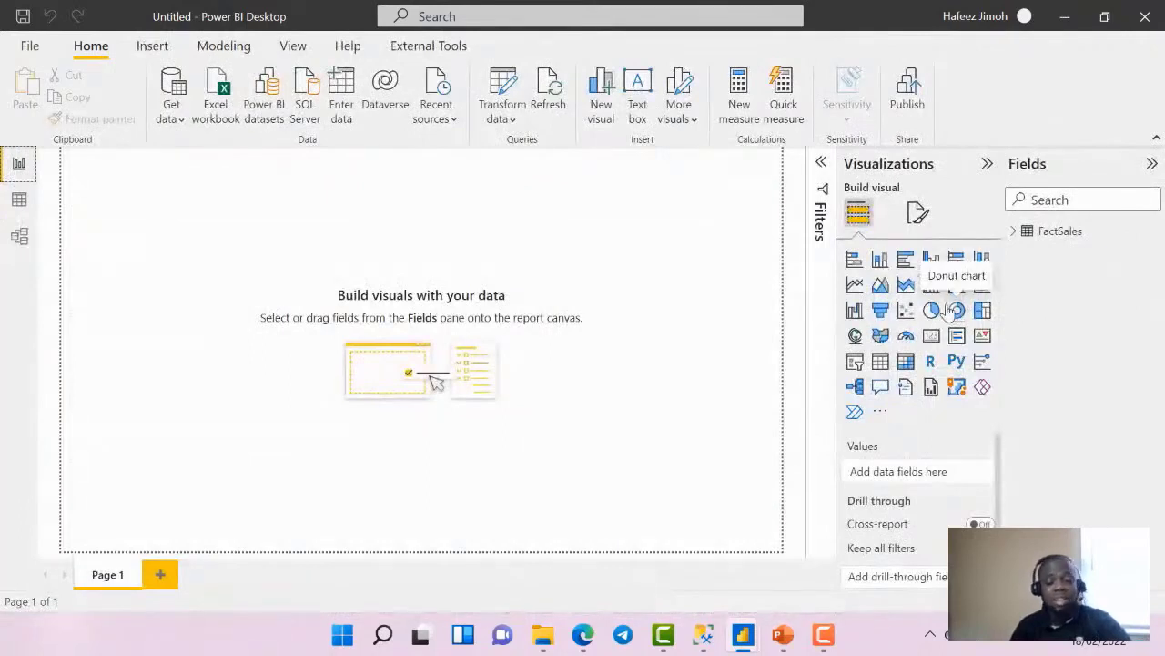
{"action": "left_click", "coordinate": [18, 237]}
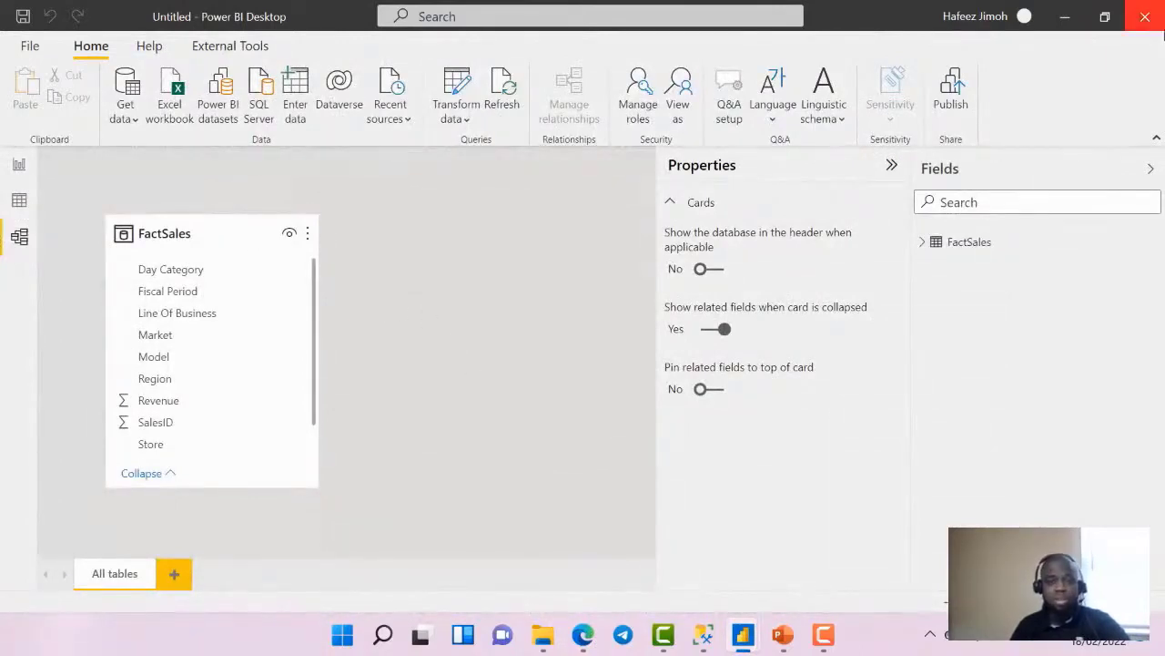
Switch to the SalesDataDemo file in Power BI Desktop and select the Store field of the FactSales table
{"action": "key", "text": "alt+Tab"}
{"action": "key", "text": "Tab"}
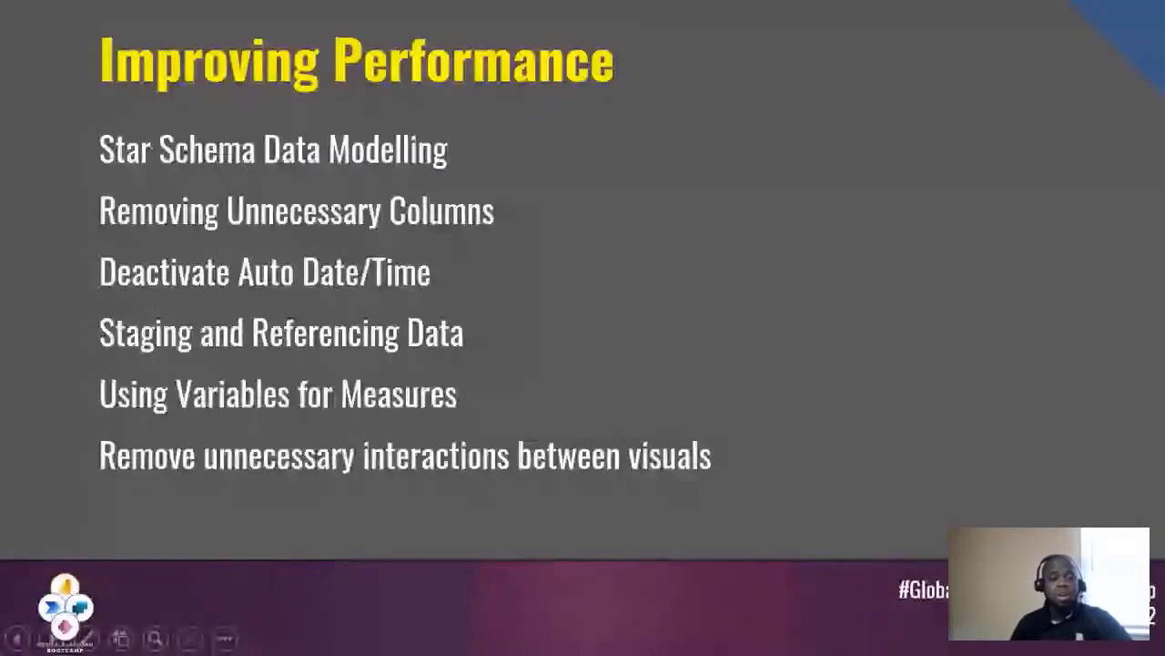
{"action": "key", "text": "alt+Tab"}
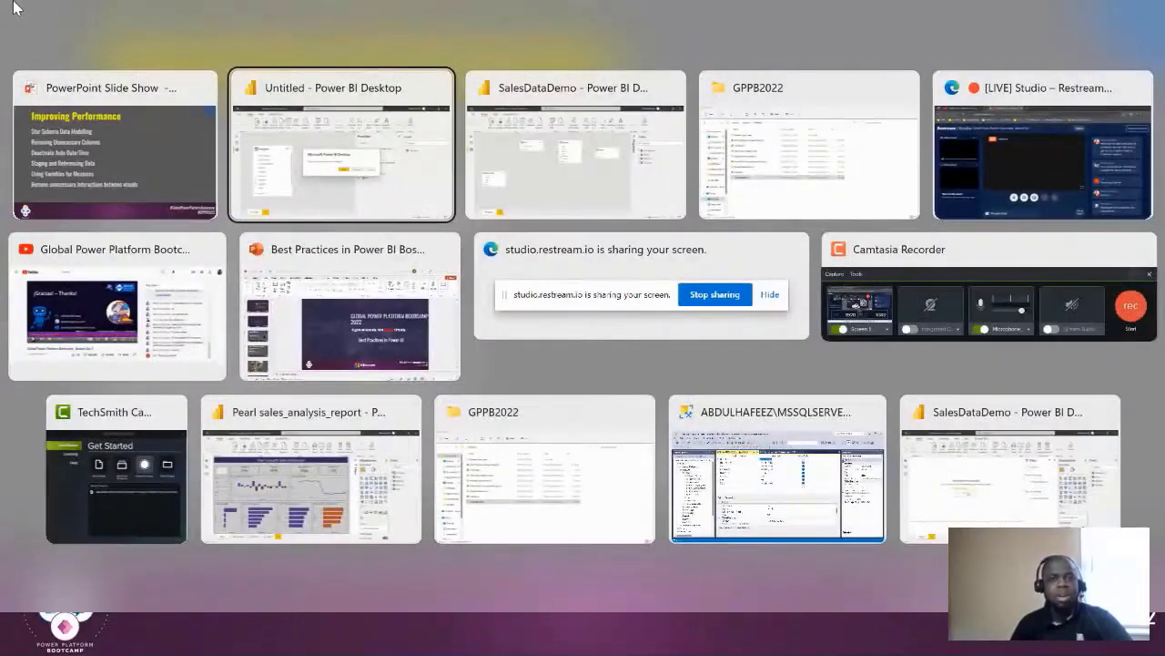
{"action": "left_click", "coordinate": [541, 149]}
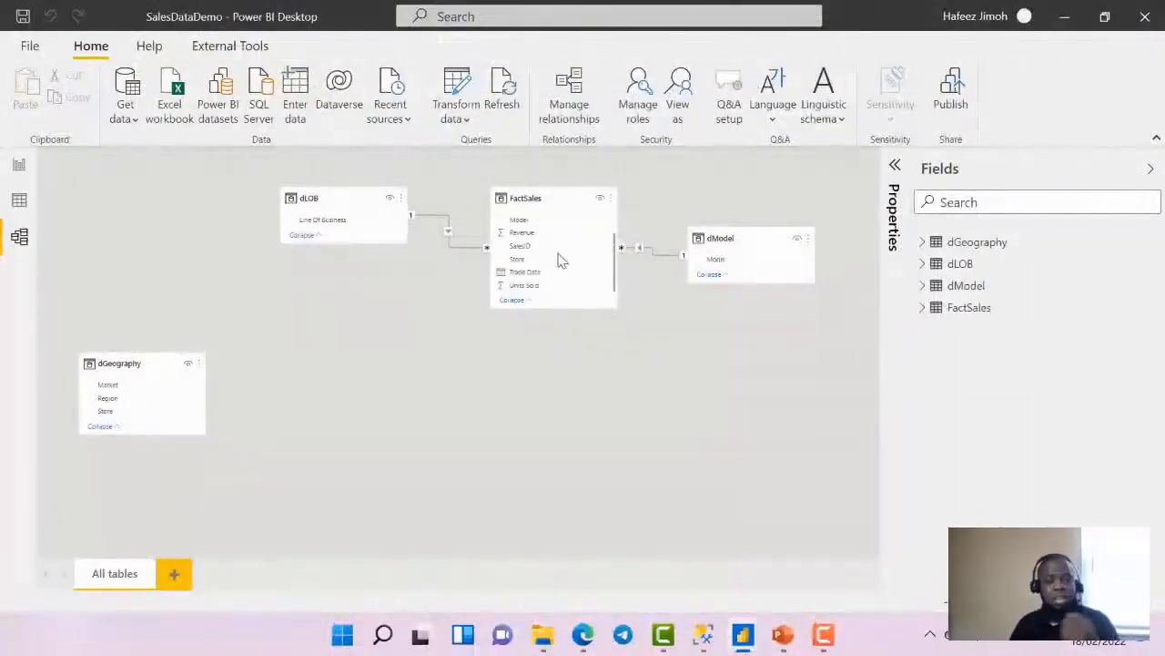
{"action": "left_click", "coordinate": [535, 262]}
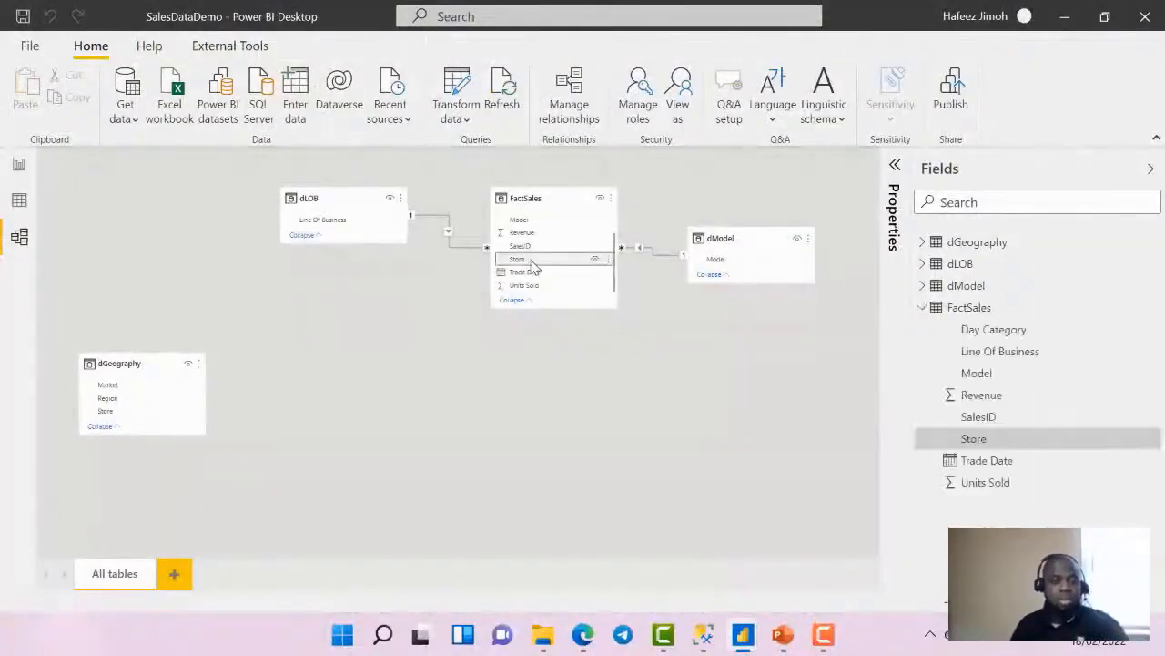
Open the queries for editing and remove duplicates based on the Store column of dGeography
{"action": "left_click", "coordinate": [455, 84]}
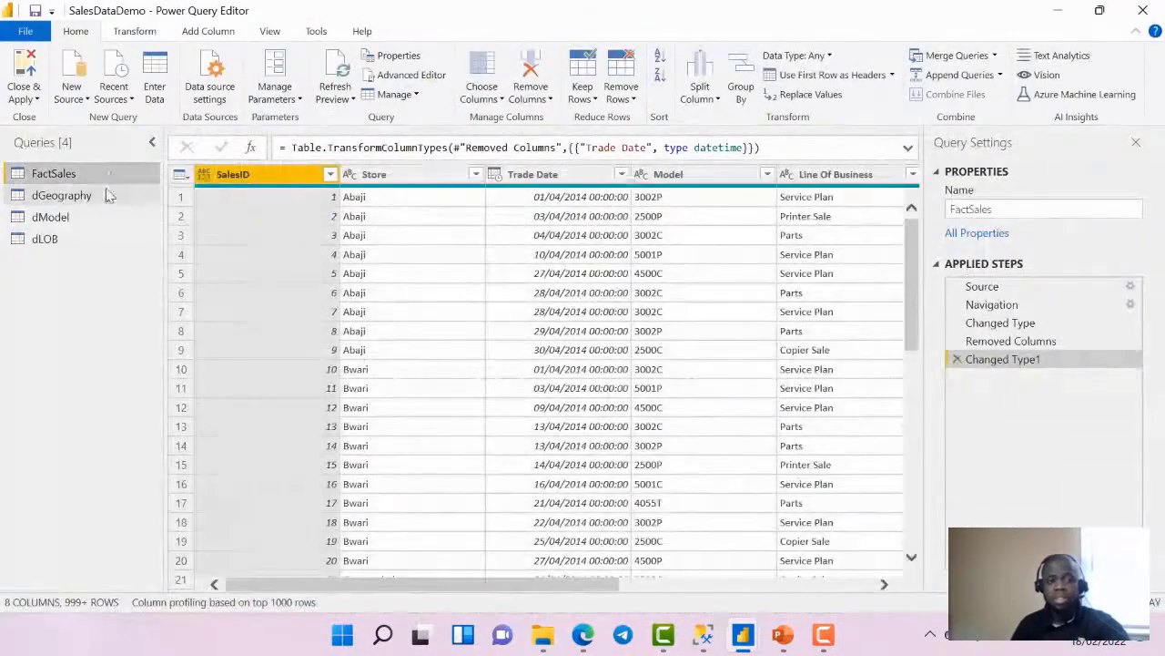
{"action": "left_click", "coordinate": [107, 194]}
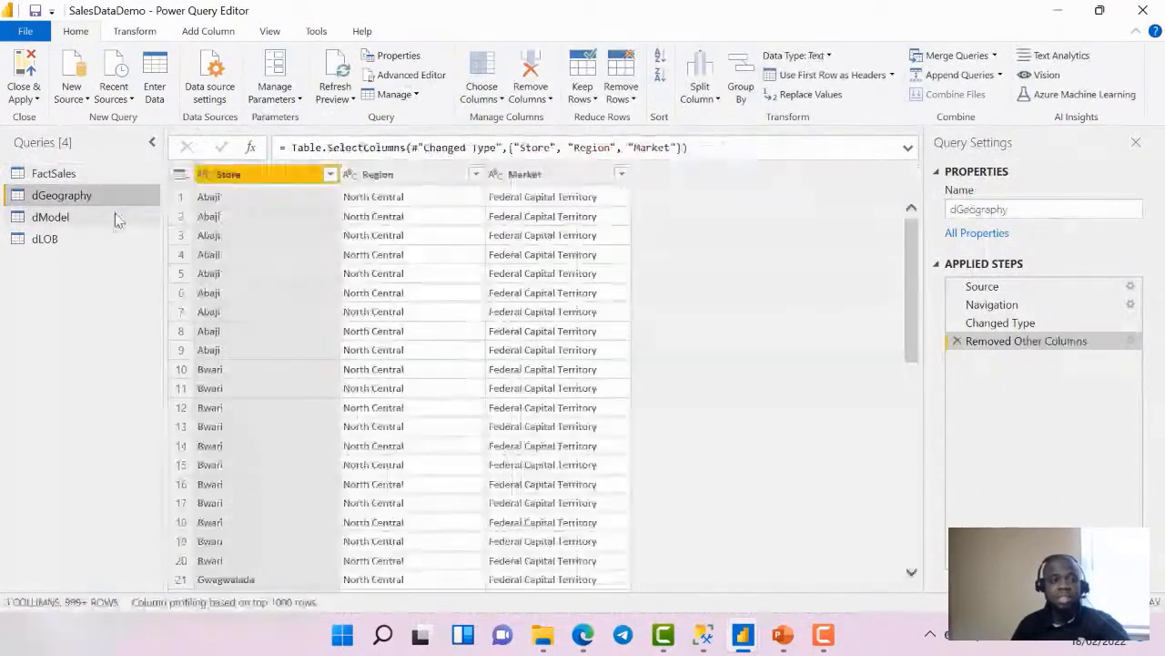
{"action": "left_click", "coordinate": [115, 218]}
{"action": "left_click", "coordinate": [113, 198]}
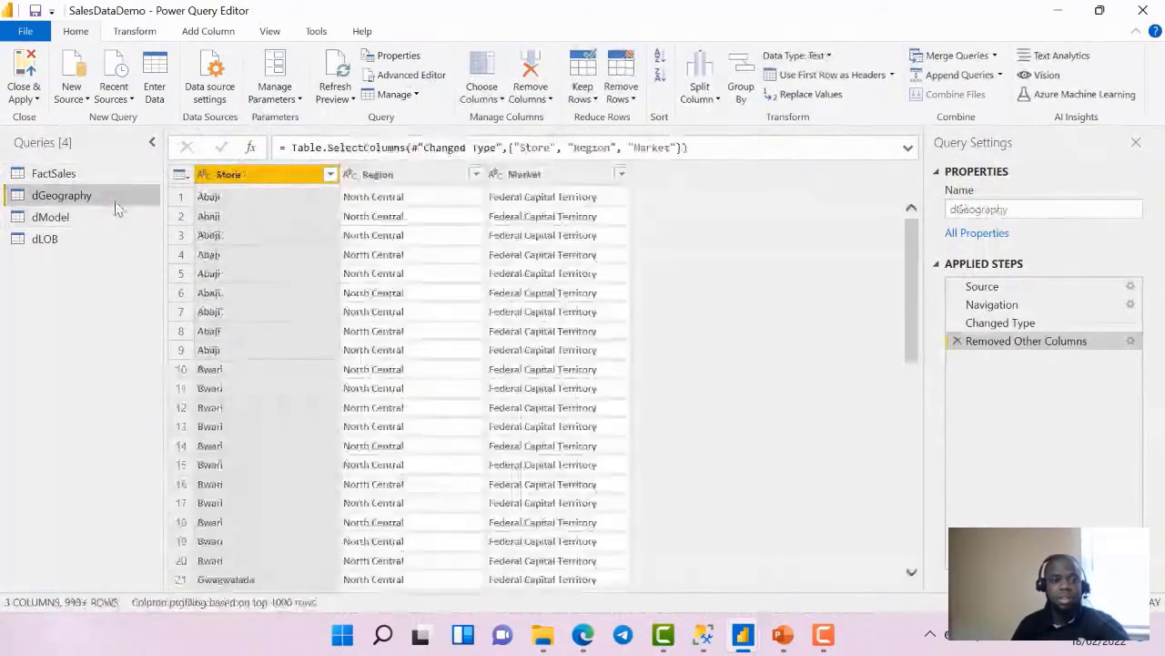
{"action": "right_click", "coordinate": [320, 178]}
{"action": "left_click", "coordinate": [409, 284]}
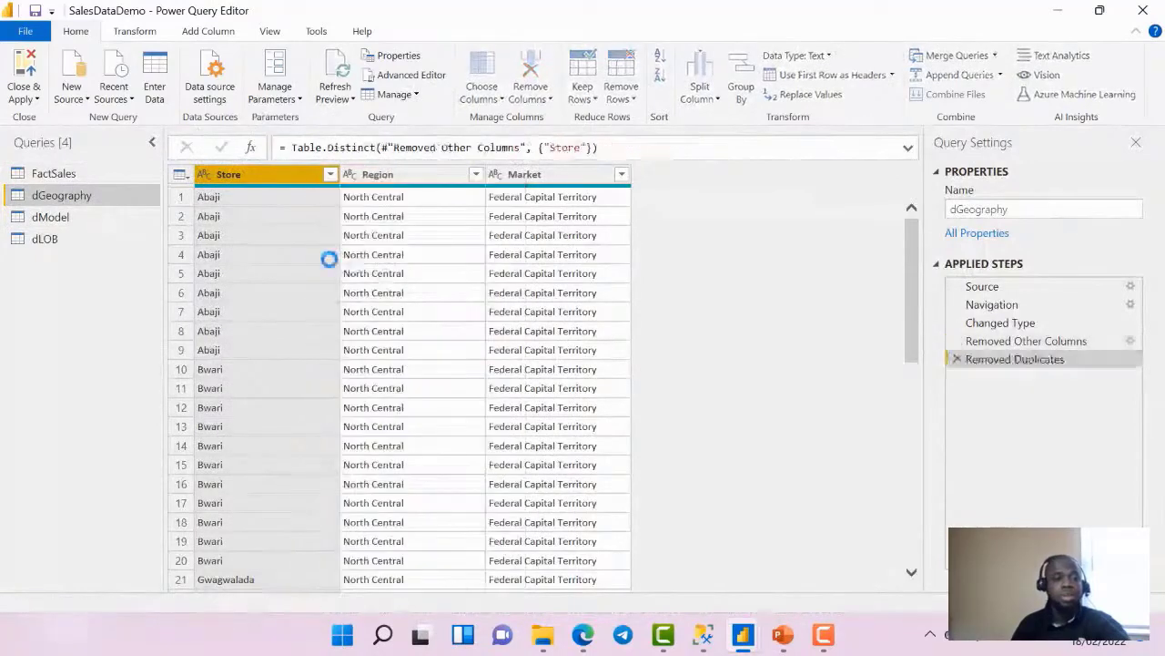
Set the SalesID column of the FactSales query to Whole Number, and close and apply the query changes
{"action": "left_click", "coordinate": [83, 218]}
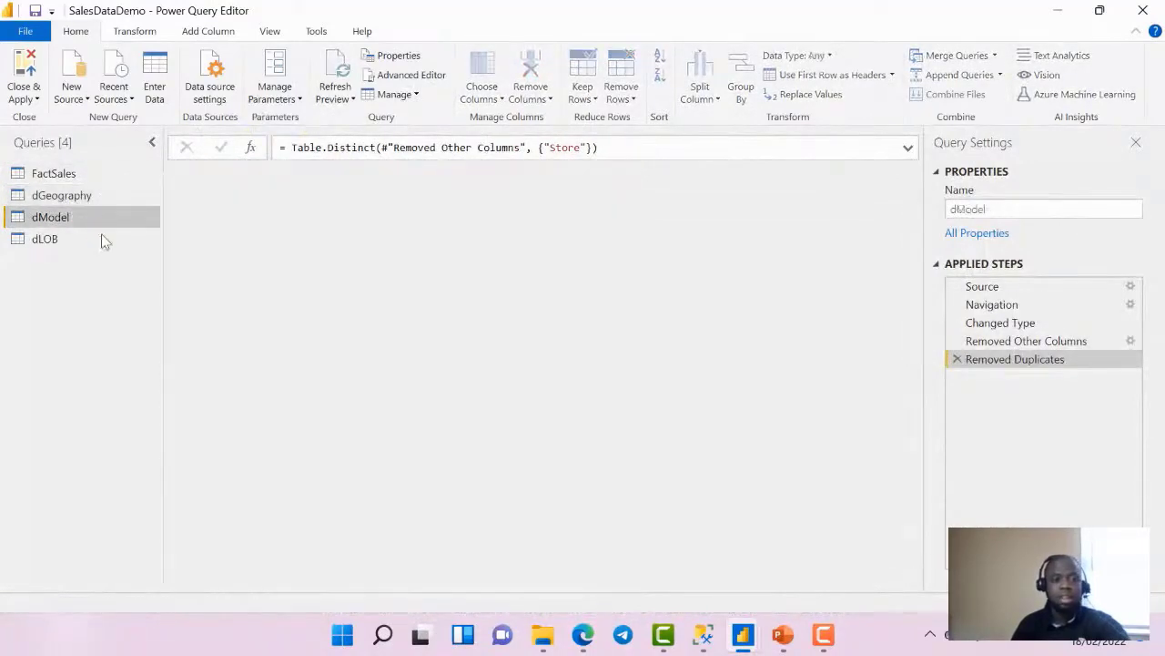
{"action": "left_click", "coordinate": [97, 238]}
{"action": "left_click", "coordinate": [88, 174]}
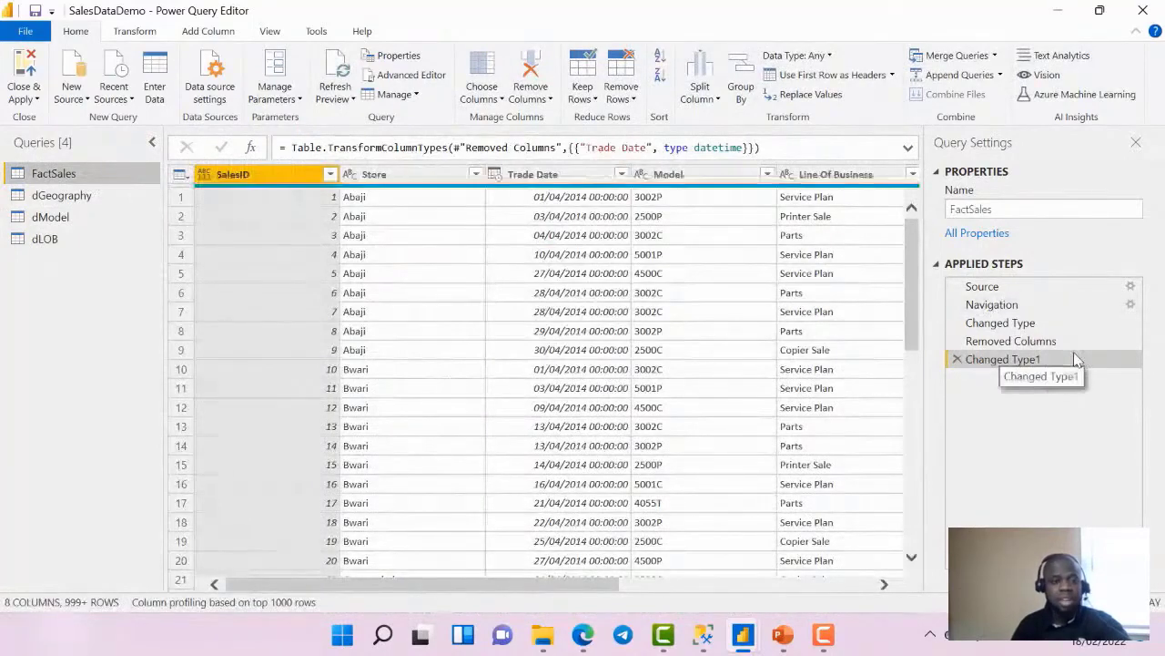
{"action": "left_click", "coordinate": [206, 174]}
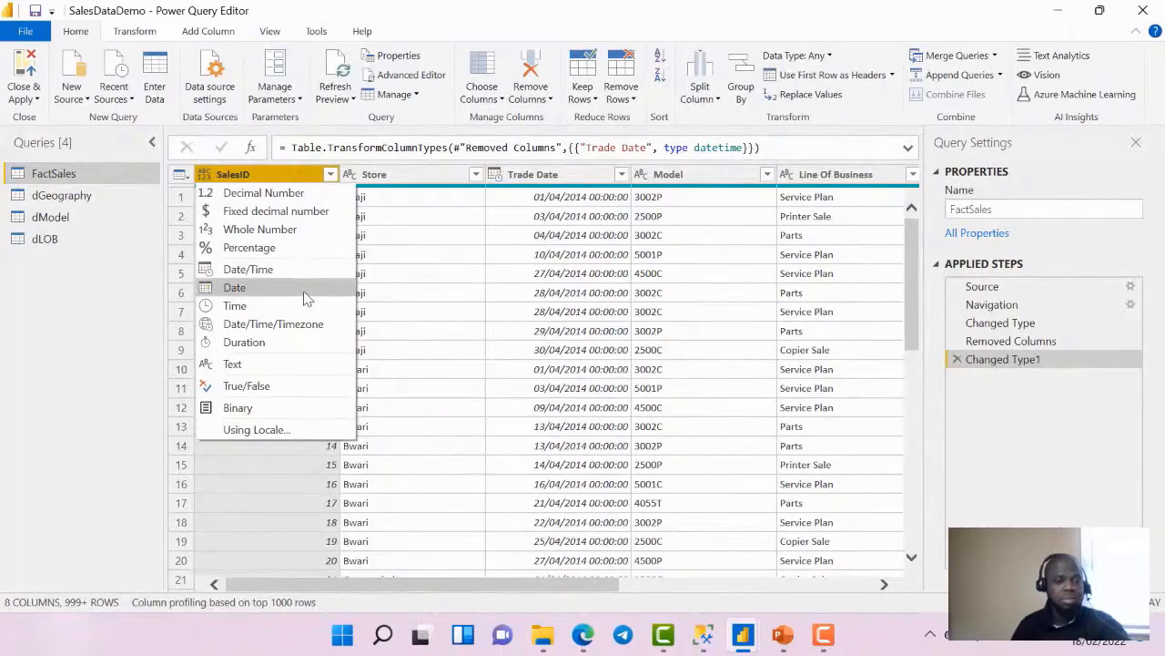
{"action": "left_click", "coordinate": [292, 229]}
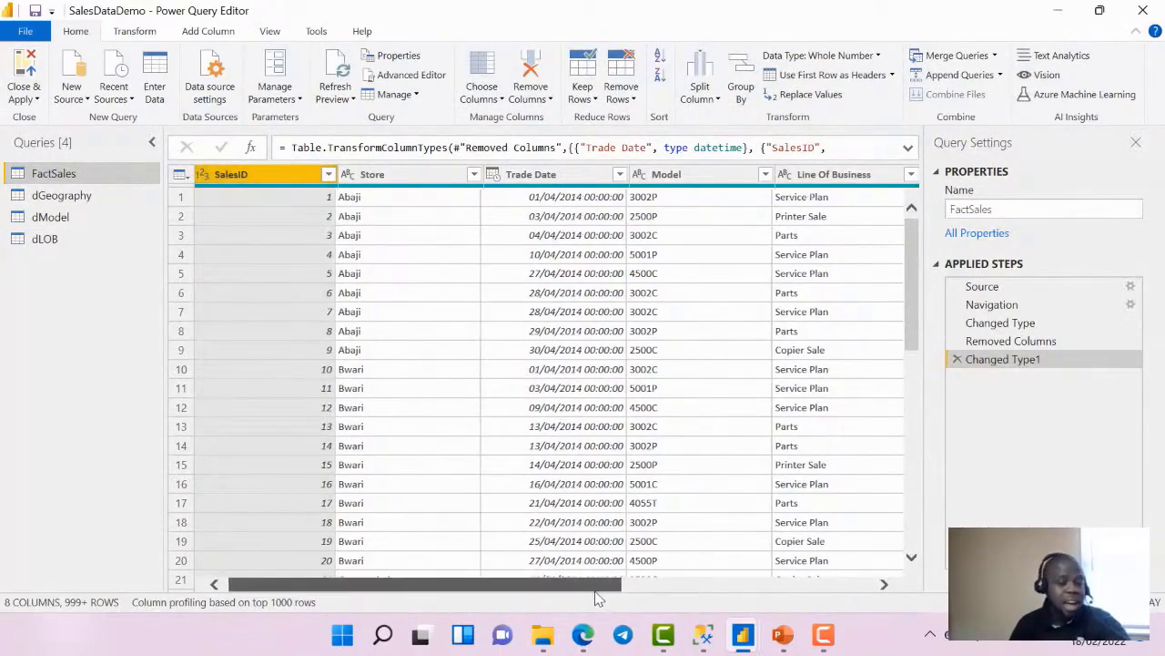
{"action": "left_click_drag", "start_coordinate": [597, 589], "coordinate": [874, 588]}
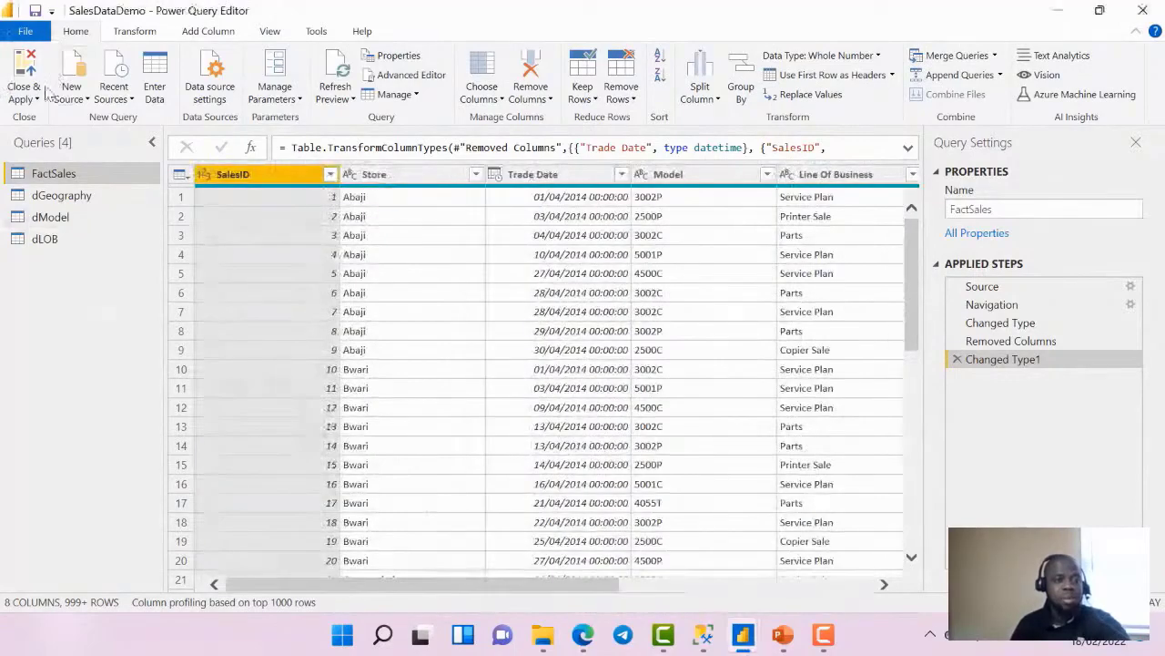
{"action": "left_click", "coordinate": [24, 95]}
{"action": "left_click", "coordinate": [71, 133]}
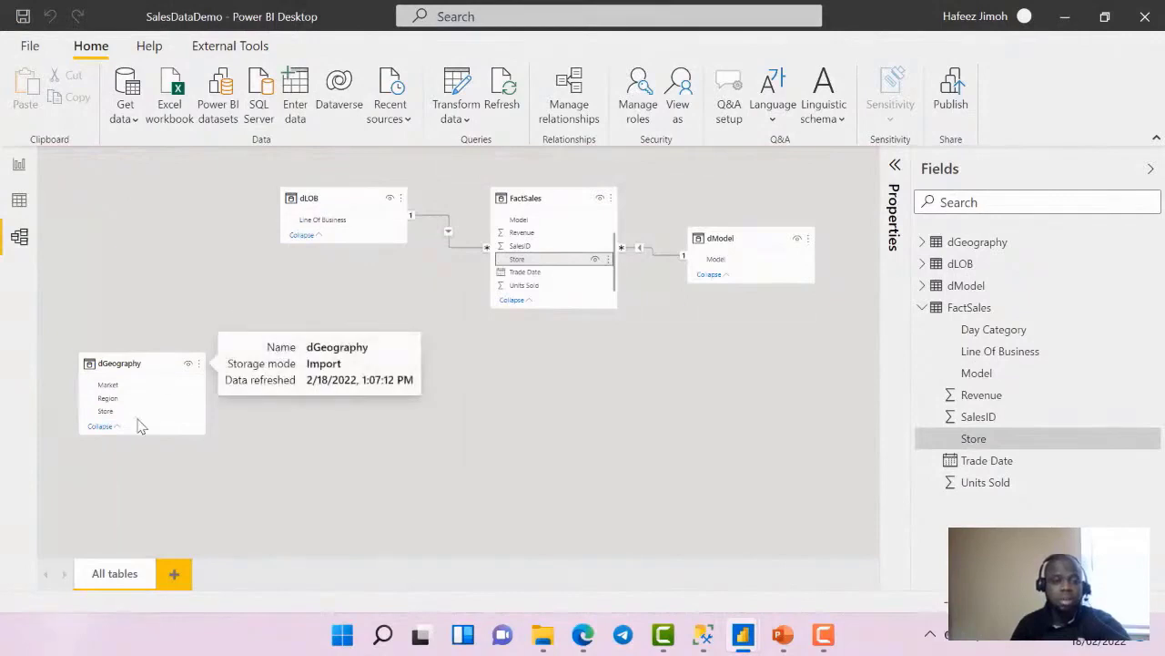
Relate dGeography to FactSales on the Store field and place the dGeography table below dLOB in the model diagram
{"action": "left_click_drag", "start_coordinate": [141, 410], "coordinate": [564, 264]}
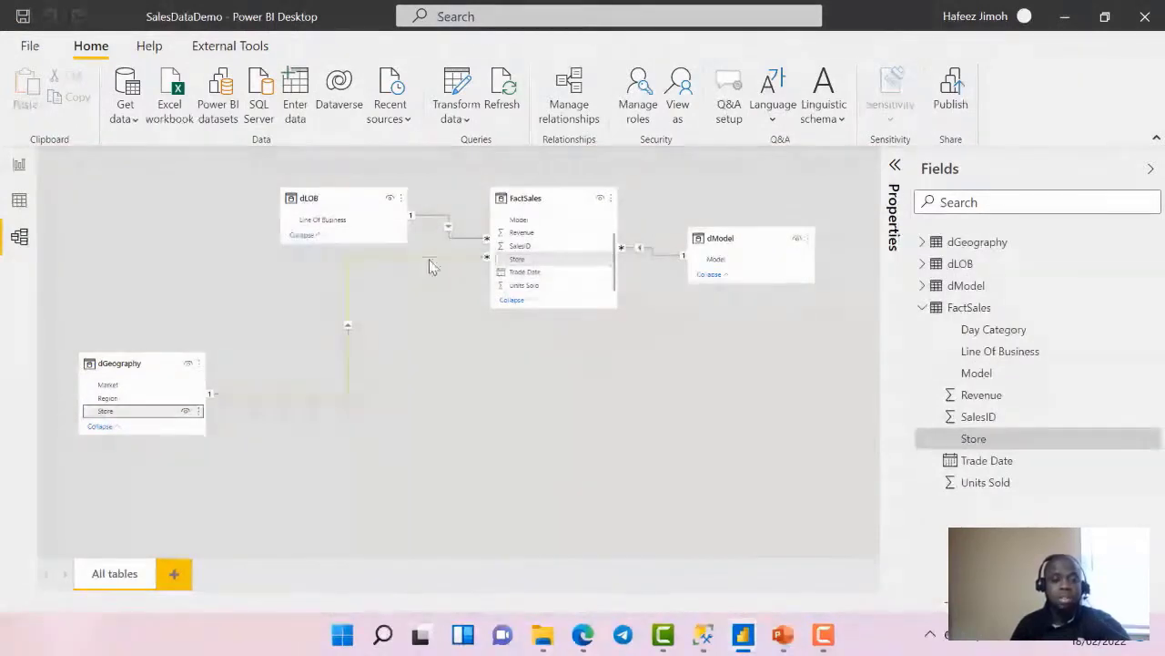
{"action": "left_click_drag", "start_coordinate": [151, 372], "coordinate": [378, 300]}
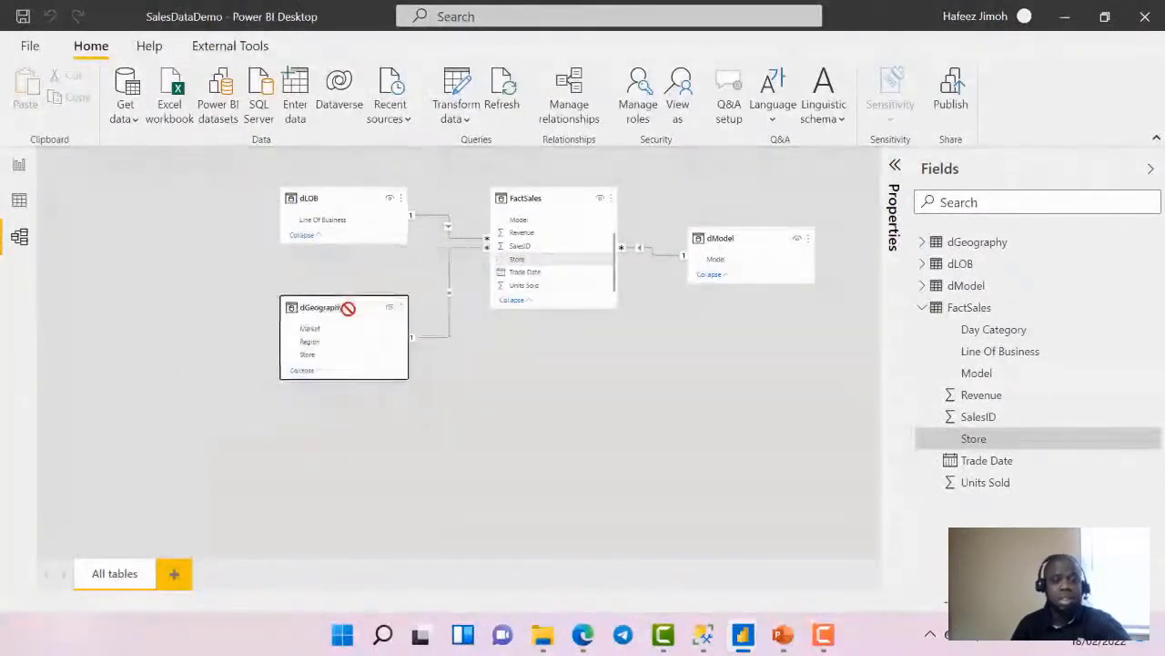
{"action": "left_click", "coordinate": [20, 167]}
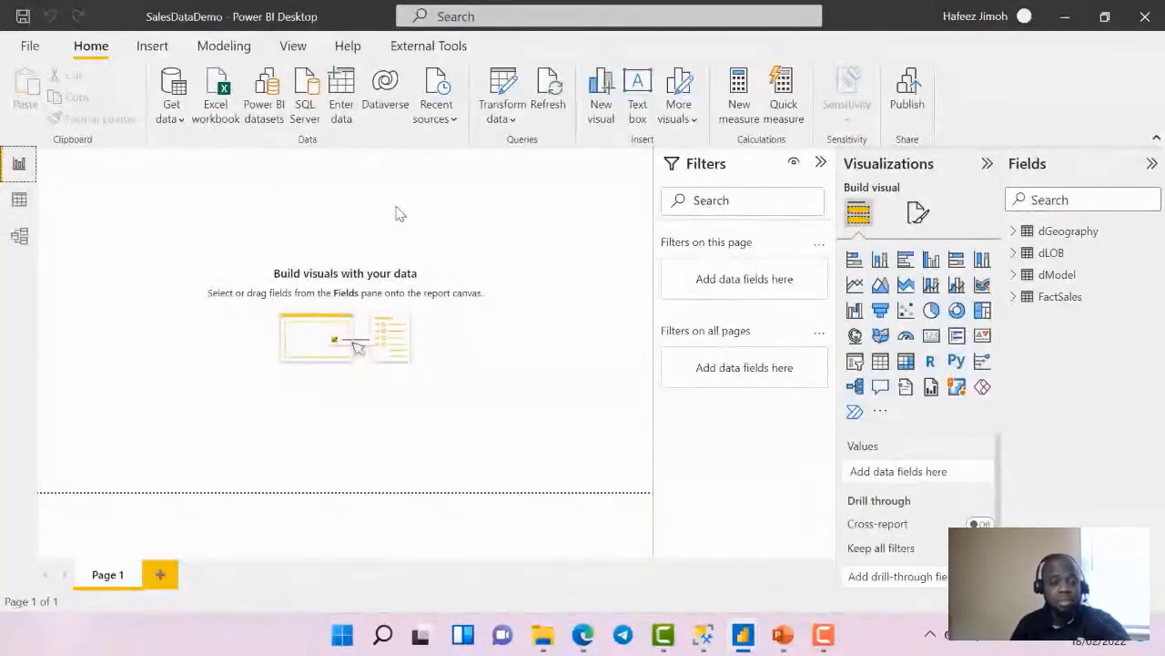
{"action": "left_click", "coordinate": [20, 238]}
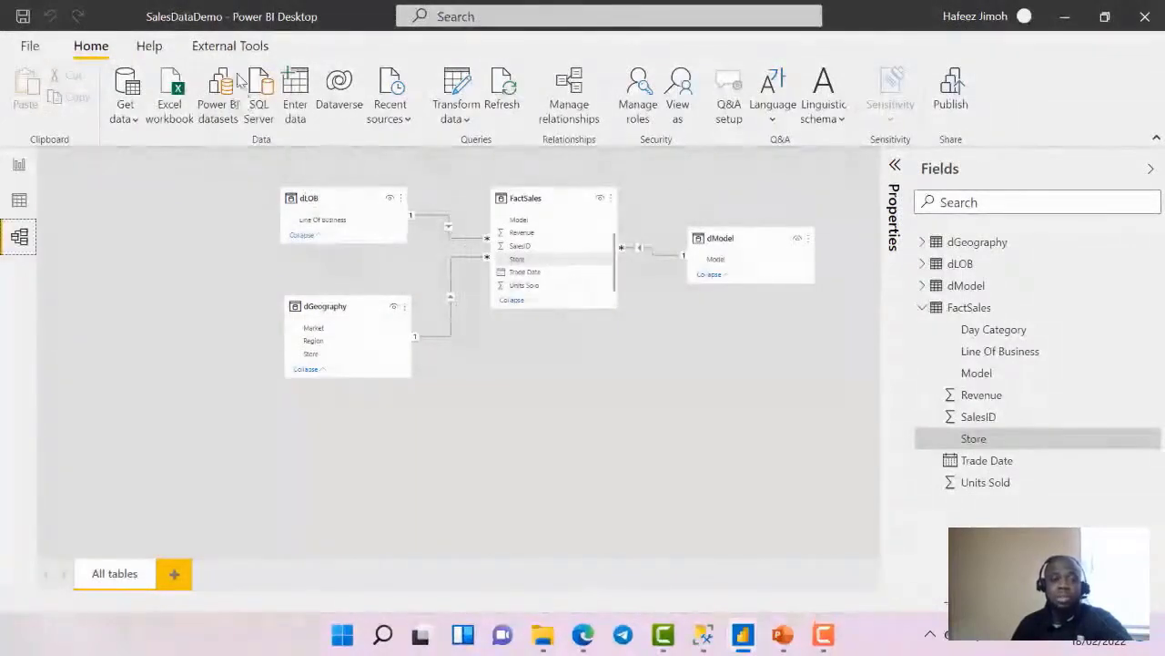
Launch DAX Studio as an external tool for the SalesDataDemo model and bring its window to the front
{"action": "left_click", "coordinate": [254, 50]}
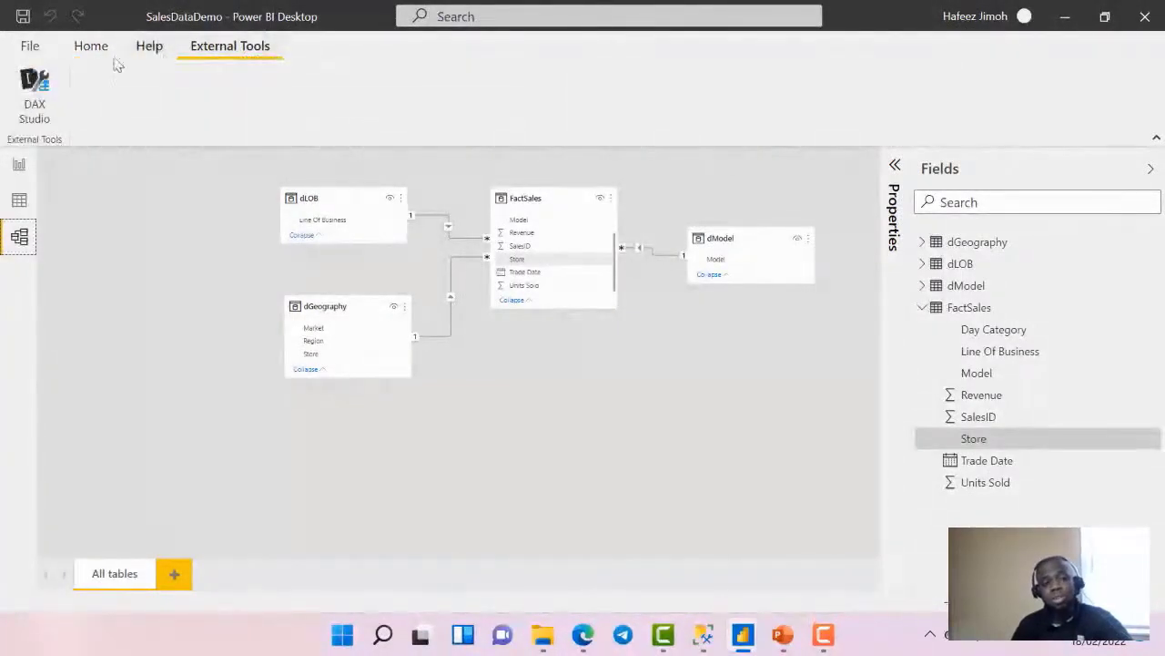
{"action": "left_click", "coordinate": [36, 98]}
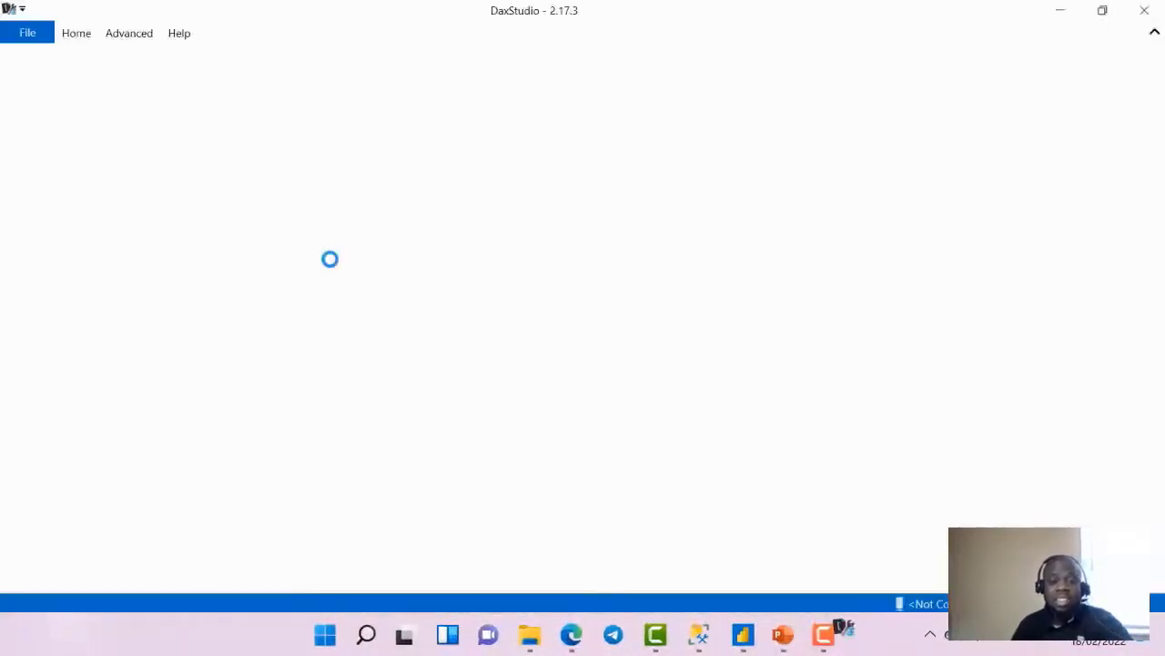
{"action": "key", "text": "super+Tab"}
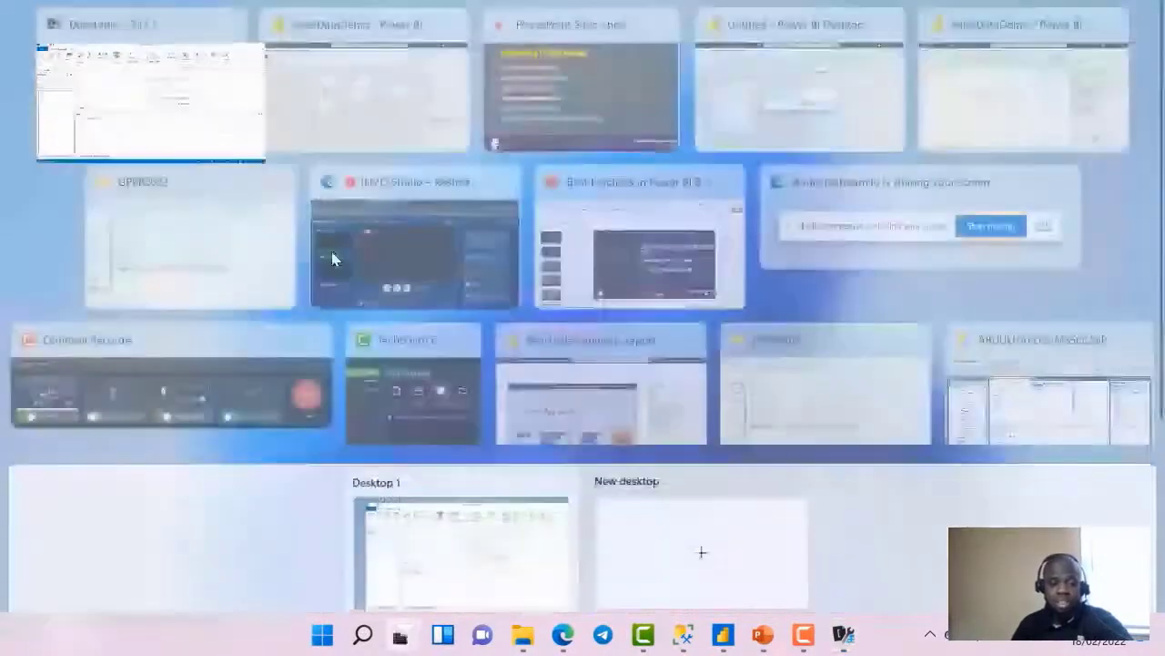
{"action": "left_click", "coordinate": [393, 127]}
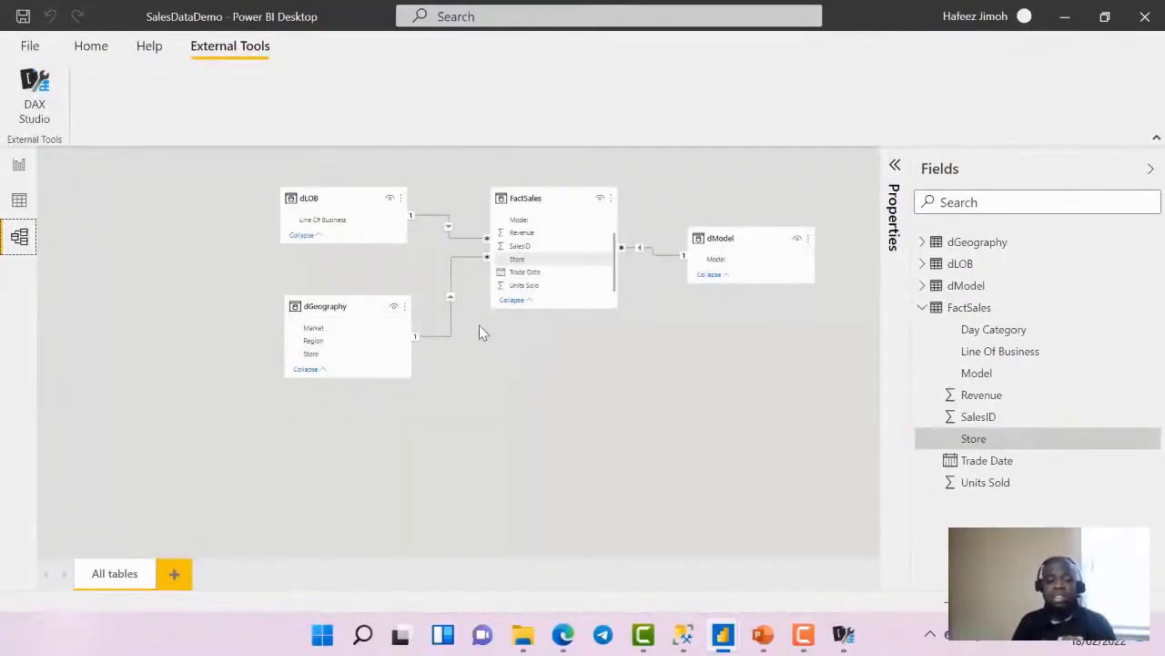
{"action": "left_click", "coordinate": [843, 635]}
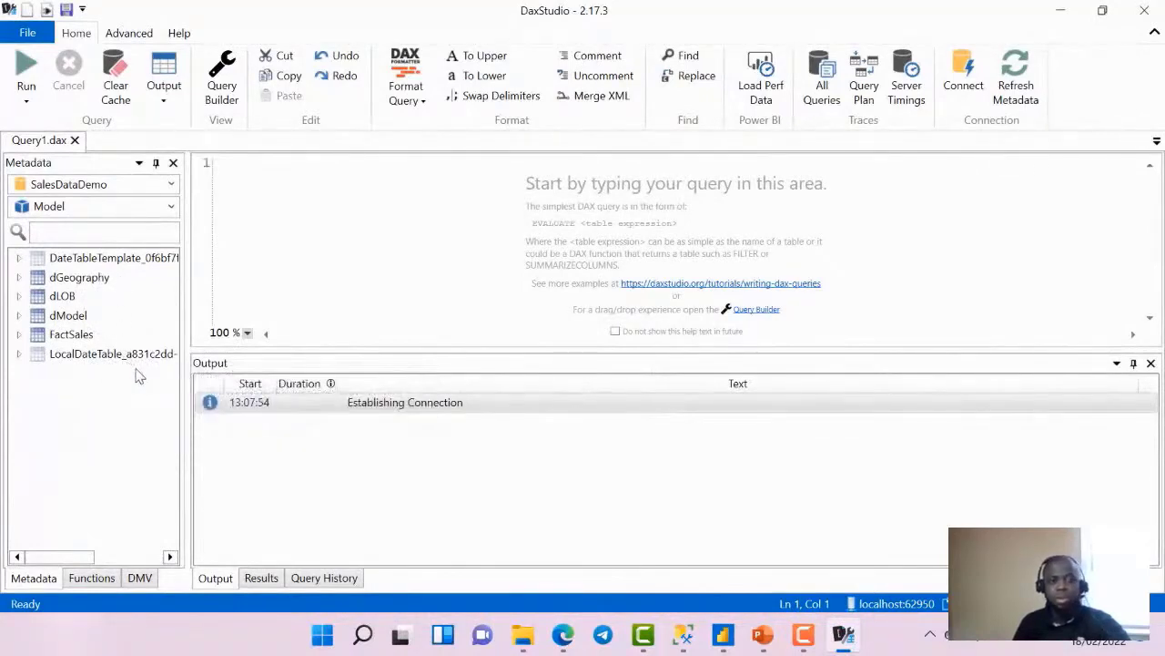
View the VertiPaq Analyzer metrics of the model and expand FactSales to examine its column sizes
{"action": "left_click", "coordinate": [73, 335]}
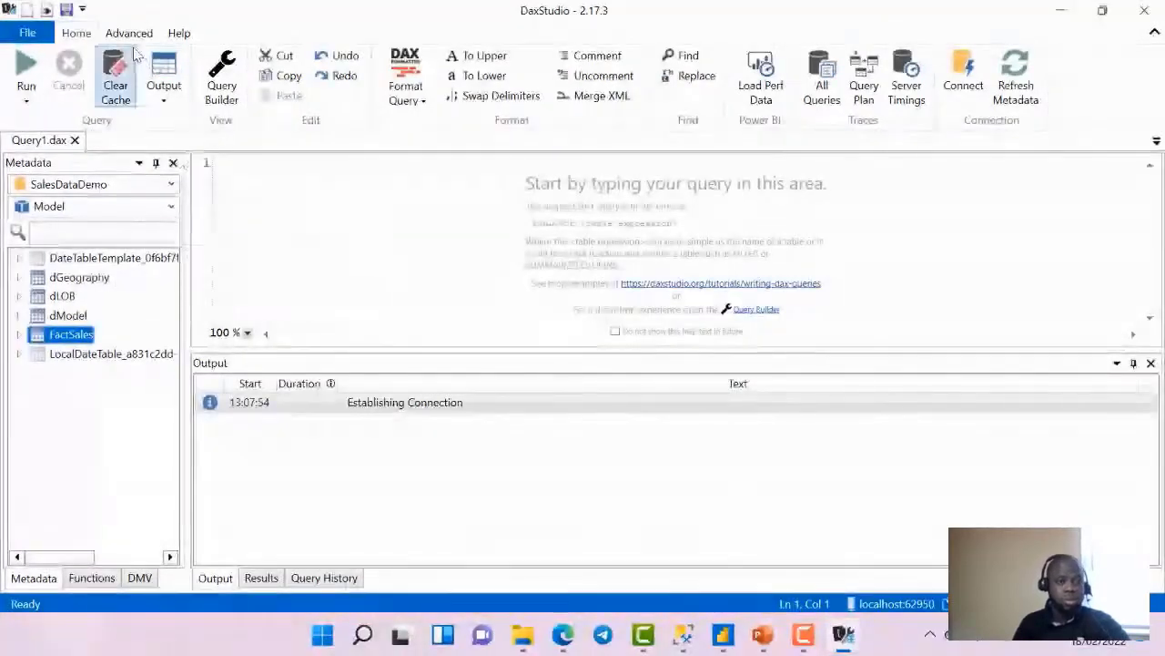
{"action": "scroll", "coordinate": [154, 81], "scroll_direction": "down", "scroll_amount": 1}
{"action": "left_click", "coordinate": [160, 88]}
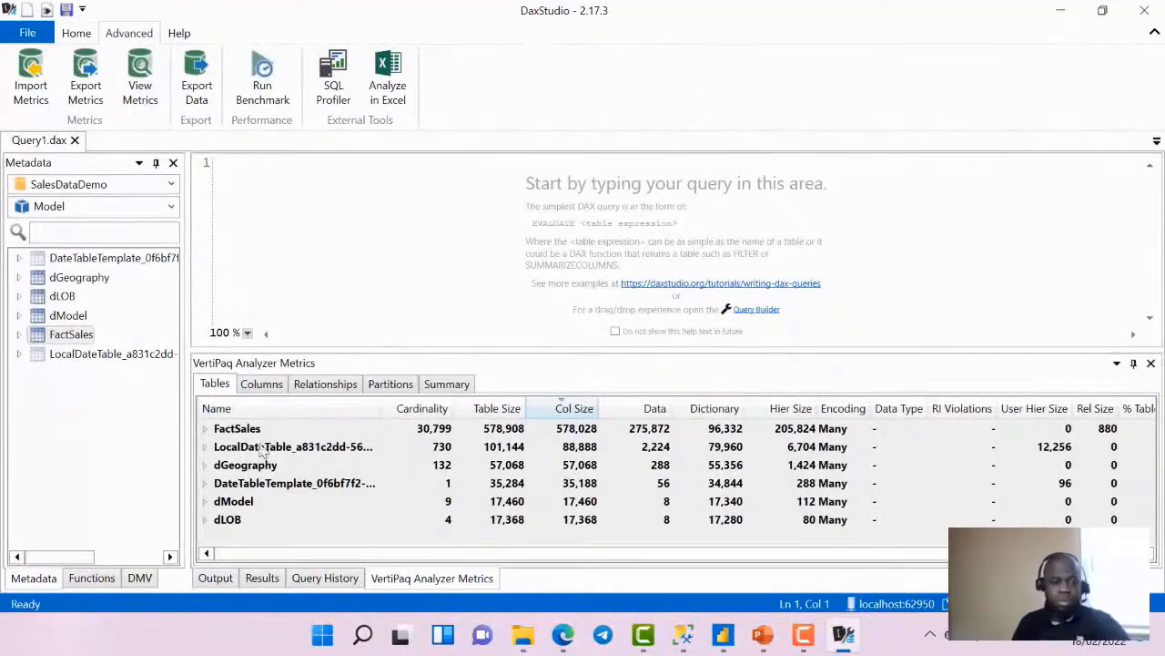
{"action": "left_click", "coordinate": [205, 429]}
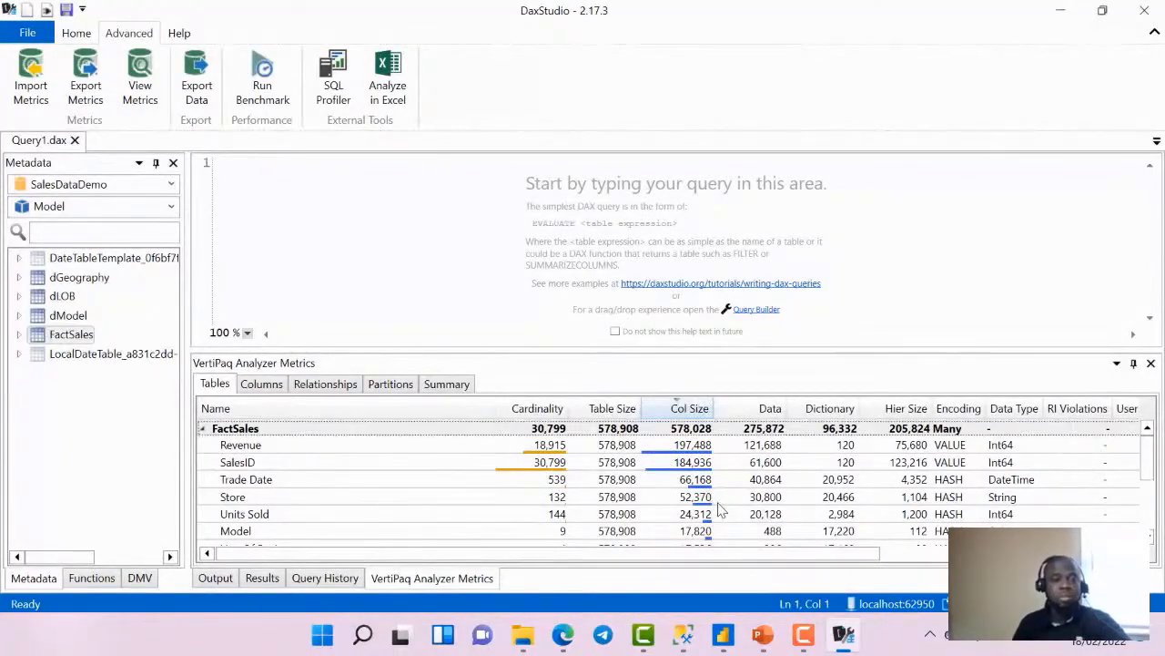
Check the GPPB2022 folder in File Explorer and return to the SalesDataDemo model in Power BI Desktop
{"action": "key", "text": "alt+Tab"}
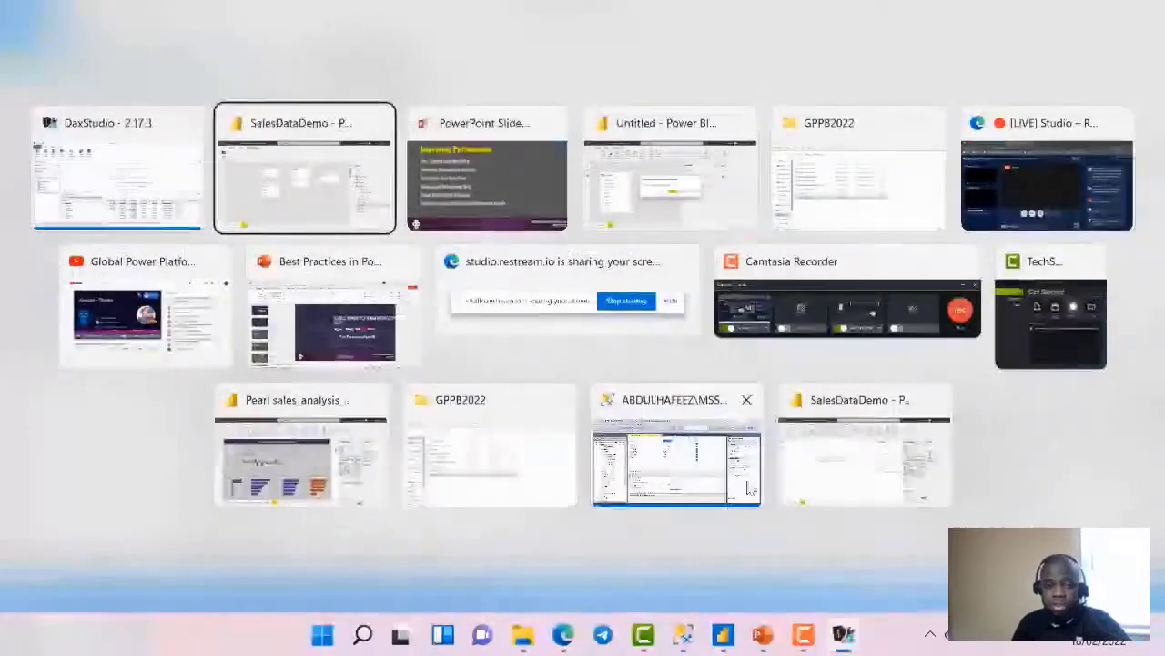
{"action": "left_click", "coordinate": [293, 188]}
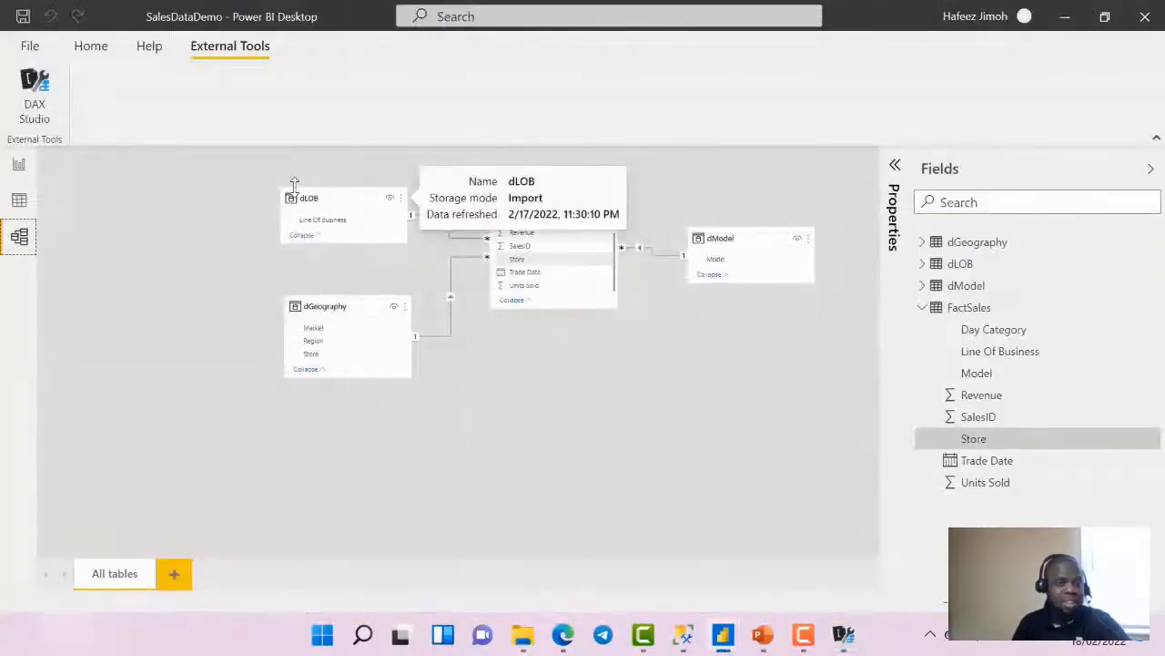
{"action": "key", "text": "alt+Tab"}
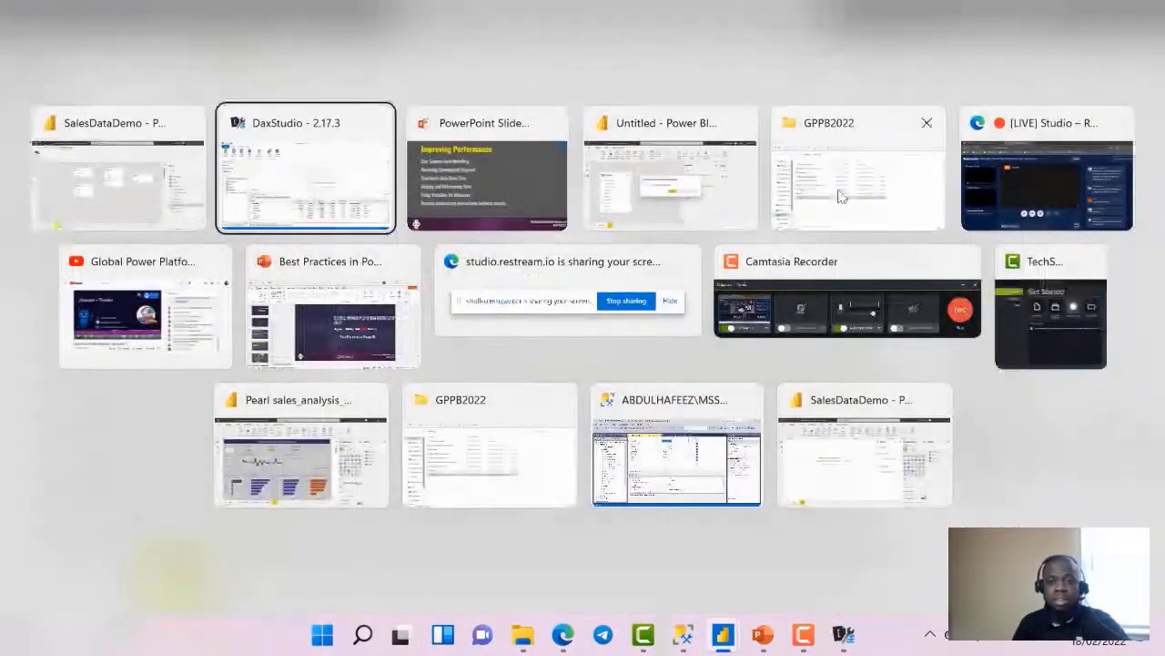
{"action": "left_click", "coordinate": [811, 193]}
{"action": "key", "text": "alt+Tab"}
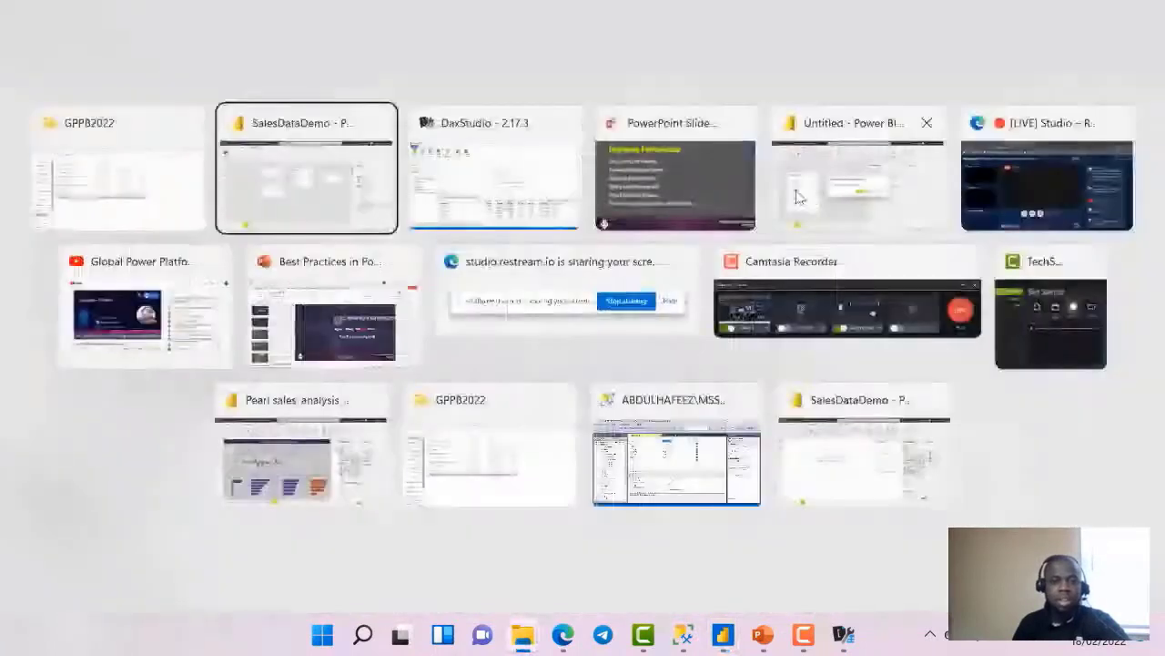
{"action": "left_click", "coordinate": [386, 219]}
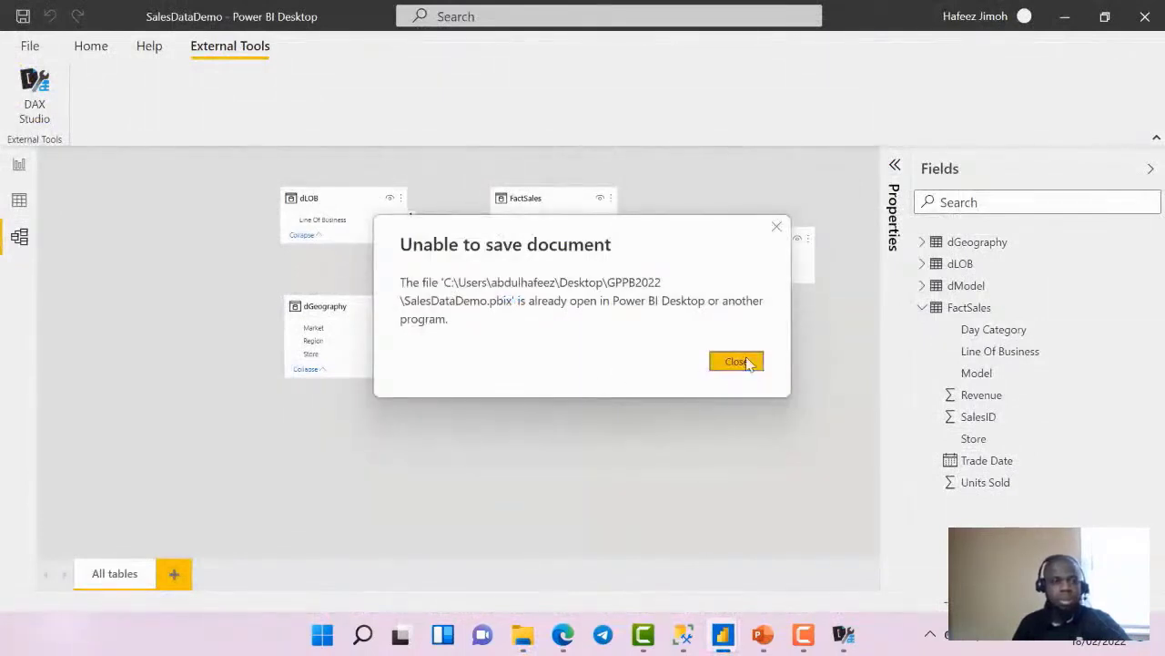
Dismiss the save error, close DAX Studio and try again to save the SalesDataDemo report
{"action": "left_click", "coordinate": [747, 363]}
{"action": "left_click", "coordinate": [91, 45]}
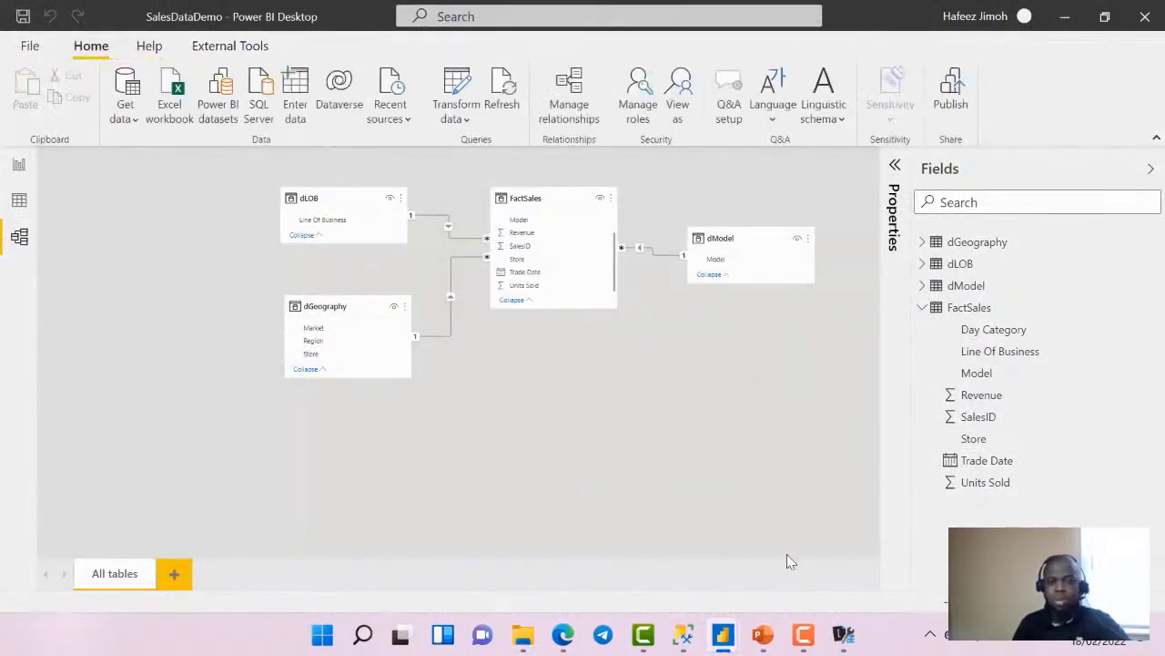
{"action": "left_click", "coordinate": [843, 635]}
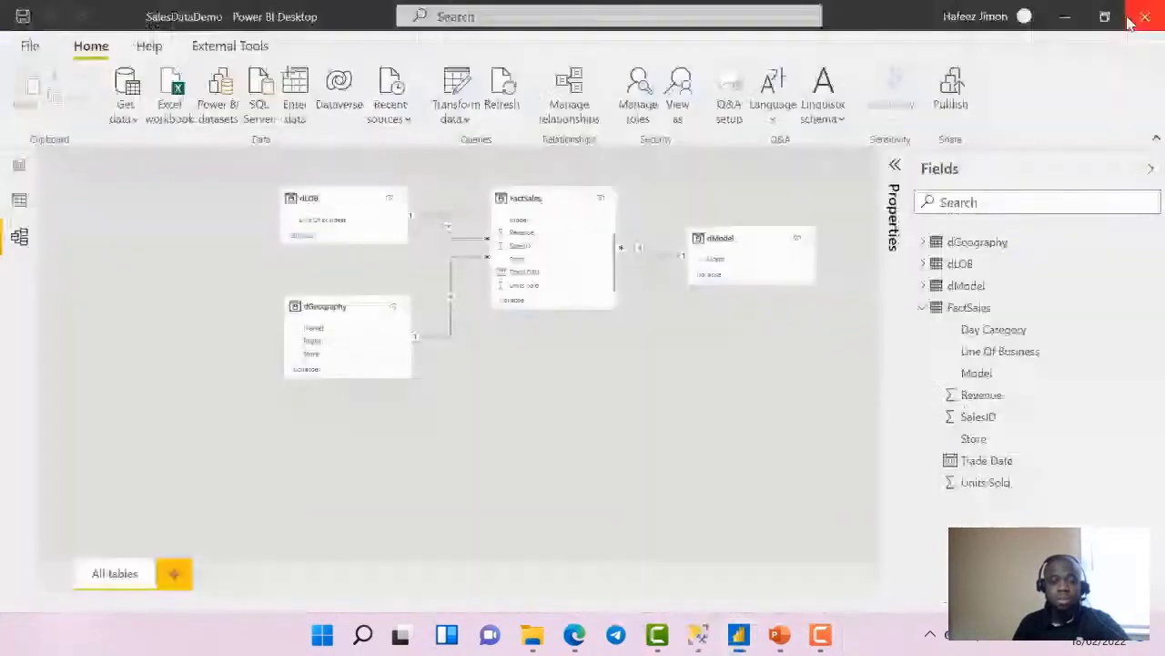
{"action": "left_click", "coordinate": [1145, 10]}
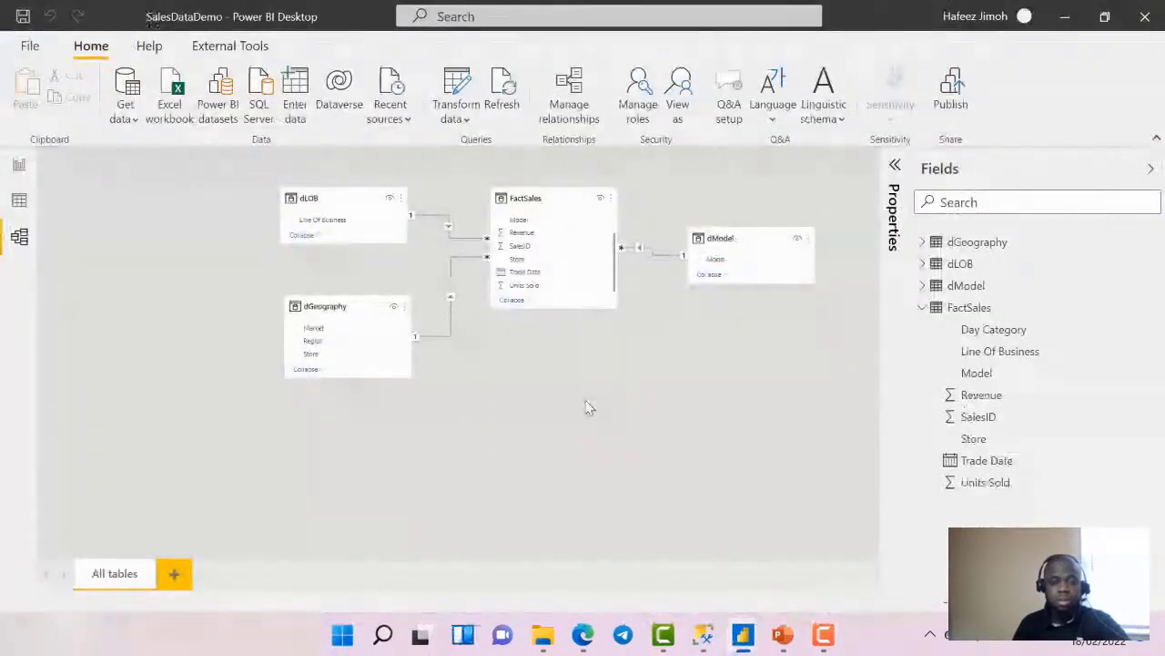
{"action": "key", "text": "ctrl+s"}
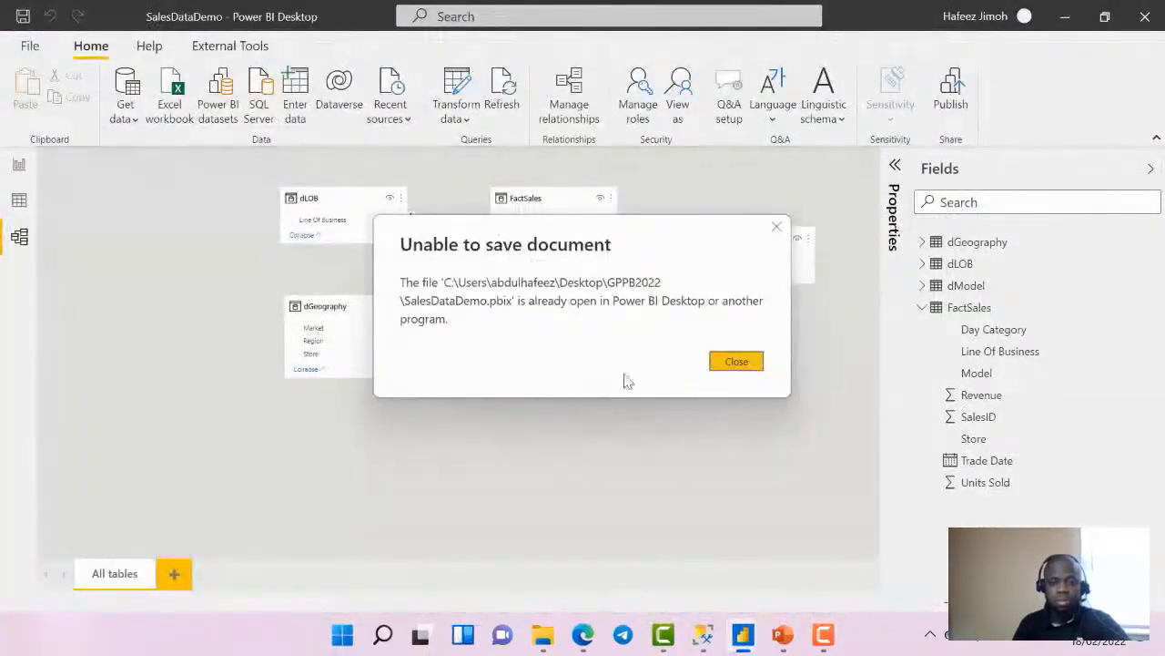
{"action": "left_click", "coordinate": [738, 361]}
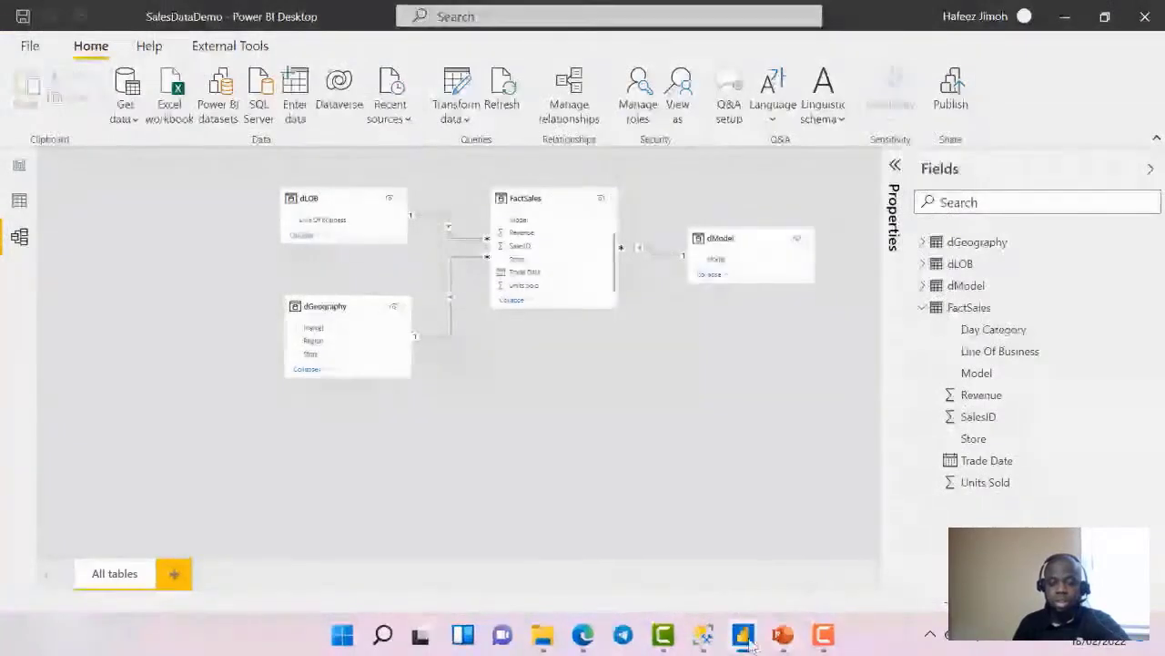
Close the duplicate SalesDataDemo window, save the remaining report and check its file size in the GPPB2022 folder
{"action": "mouse_move", "coordinate": [752, 636]}
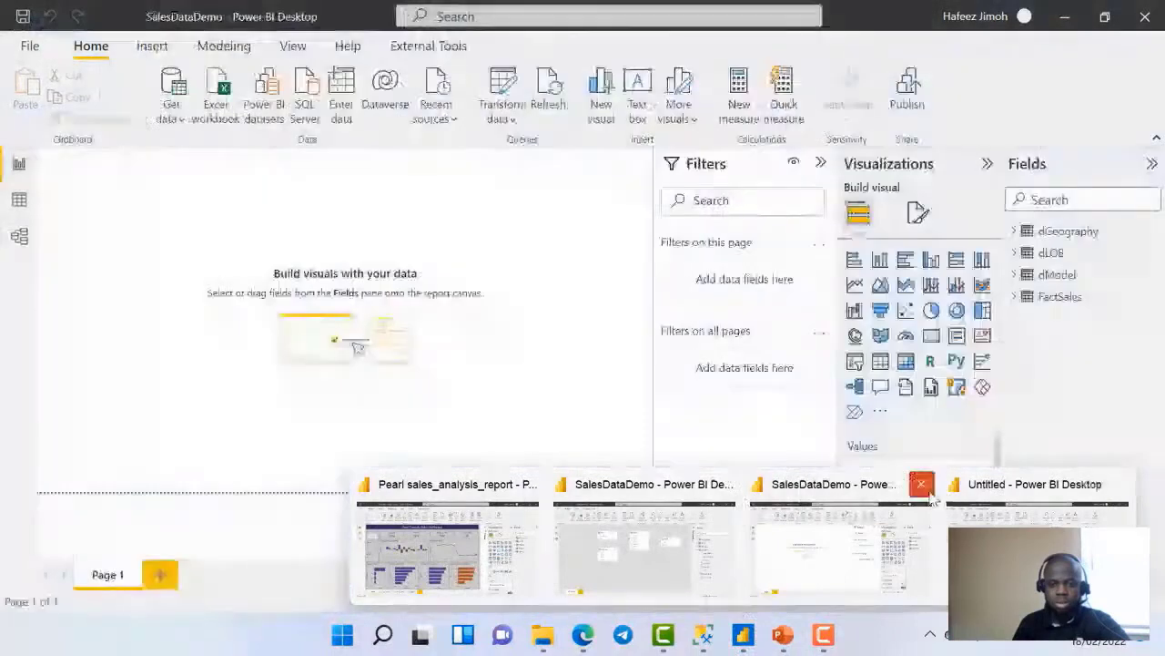
{"action": "left_click", "coordinate": [922, 484]}
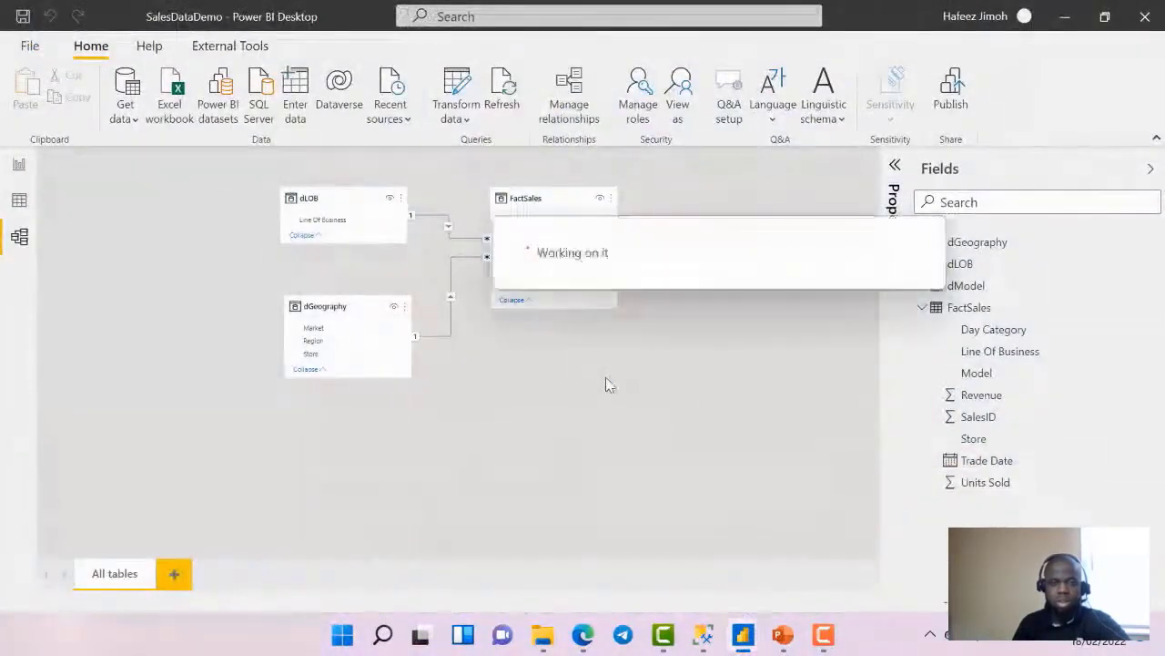
{"action": "key", "text": "super+Tab"}
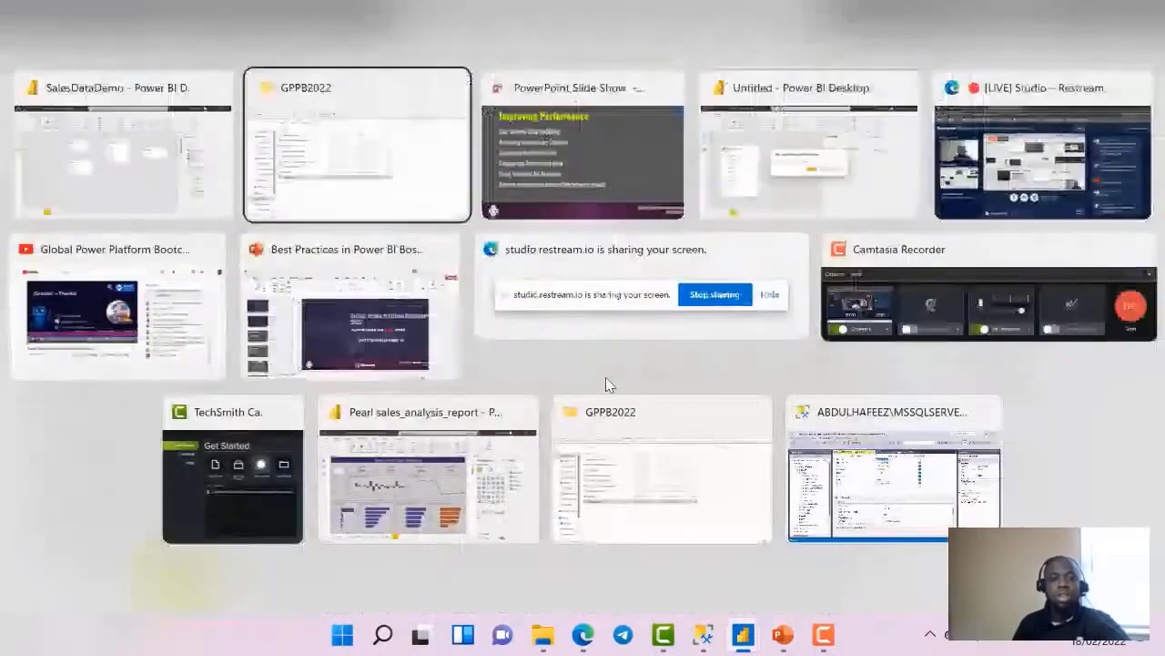
{"action": "left_click", "coordinate": [407, 202]}
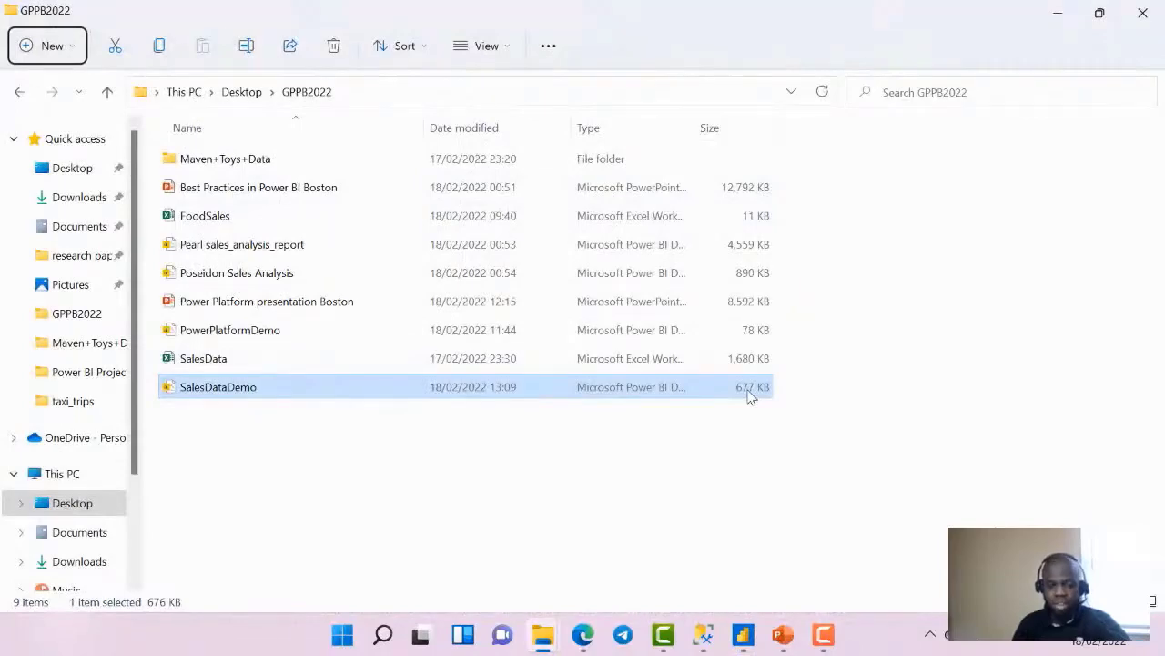
{"action": "key", "text": "alt+Tab"}
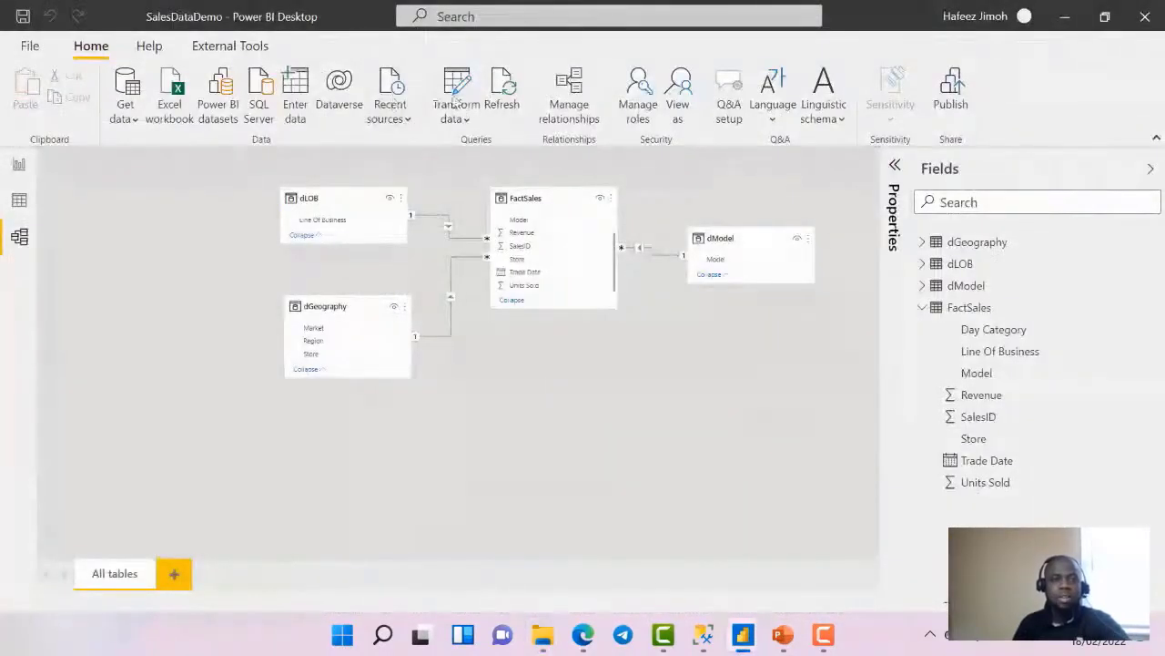
Open the Power Query Editor and review the columns of the FactSales, dGeography, dModel and dLOB queries
{"action": "left_click", "coordinate": [463, 99]}
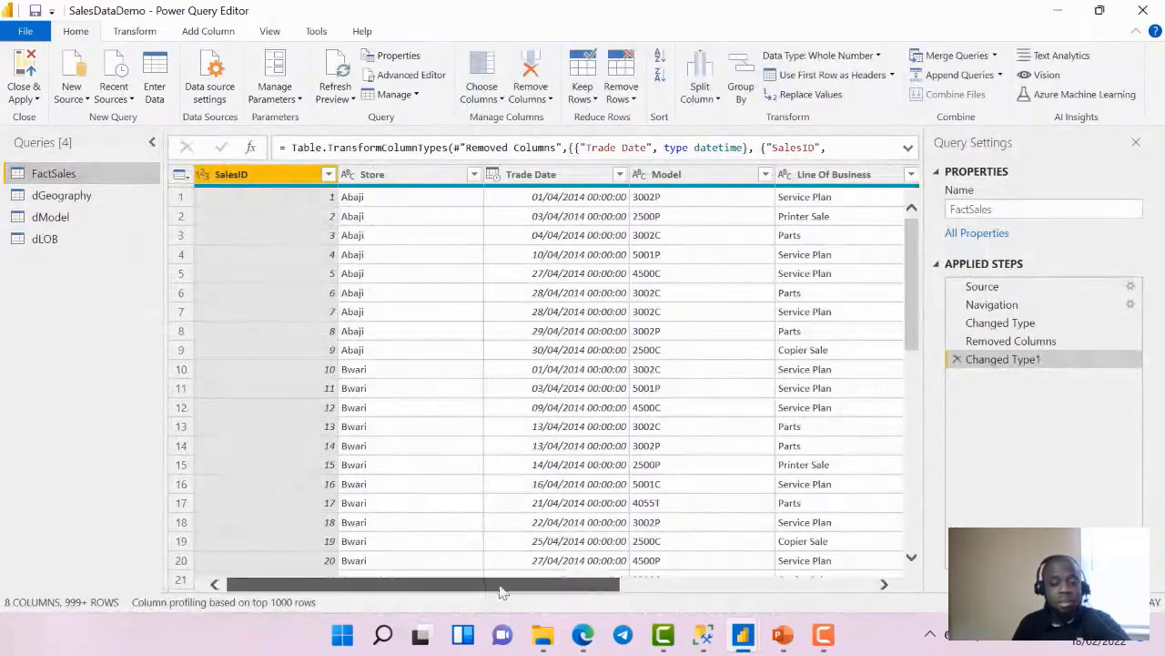
{"action": "left_click_drag", "start_coordinate": [502, 587], "coordinate": [702, 577]}
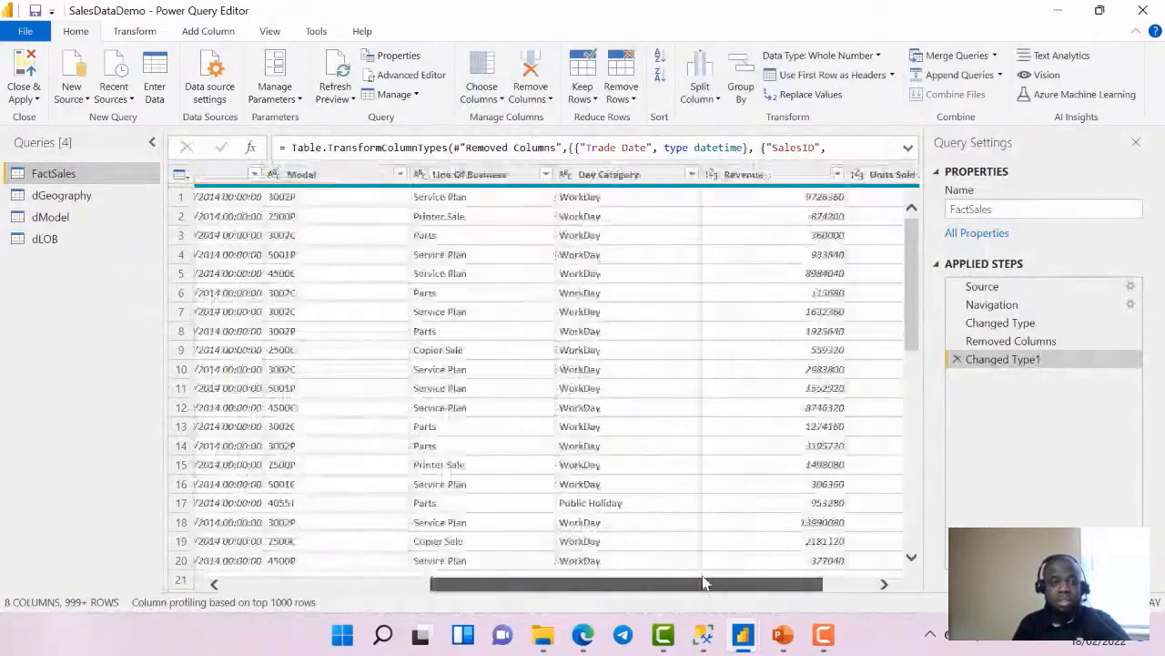
{"action": "left_click", "coordinate": [102, 199]}
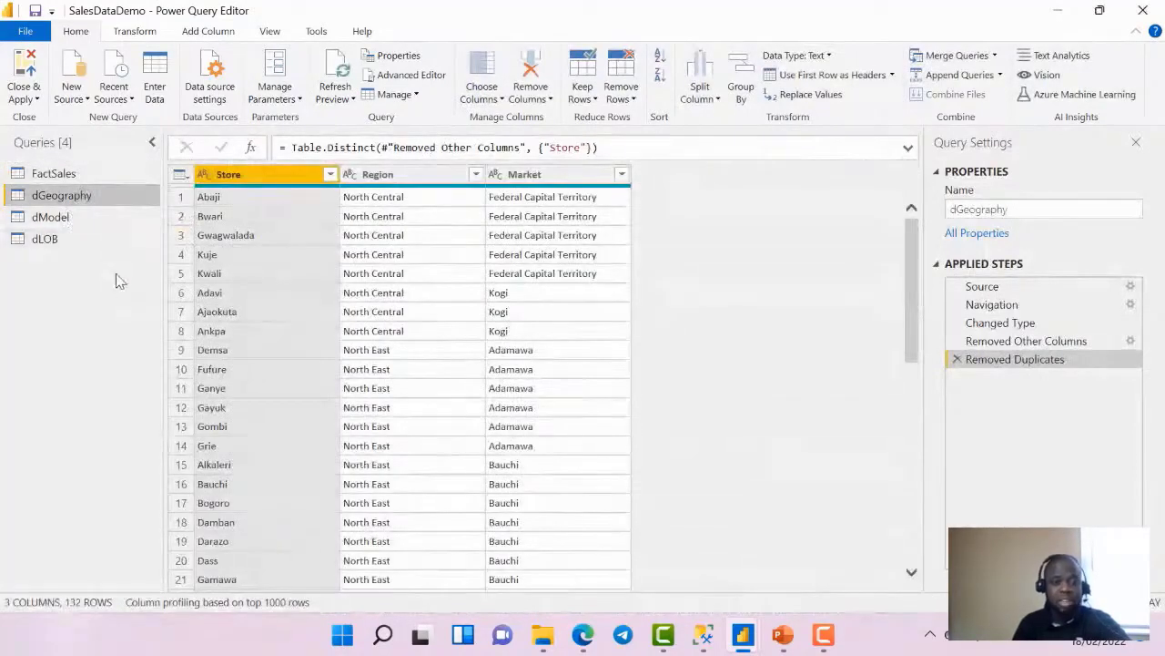
{"action": "left_click", "coordinate": [111, 222]}
{"action": "left_click", "coordinate": [111, 238]}
Remove the SalesID column from the FactSales query and apply the change to the model
{"action": "left_click", "coordinate": [87, 175]}
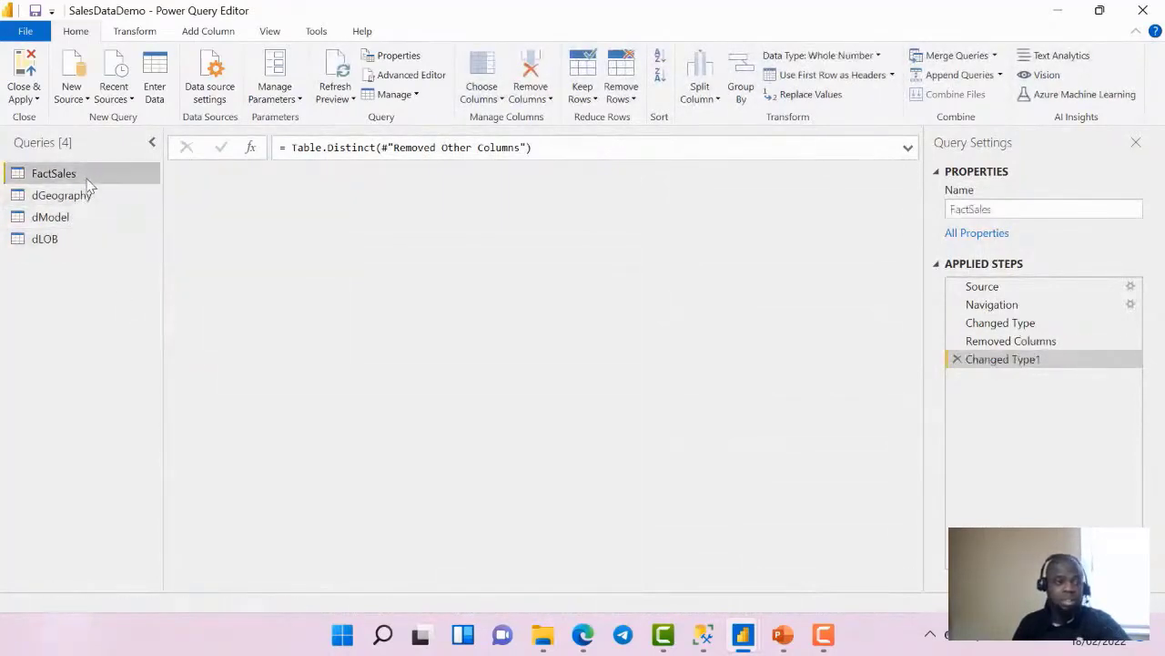
{"action": "right_click", "coordinate": [222, 176]}
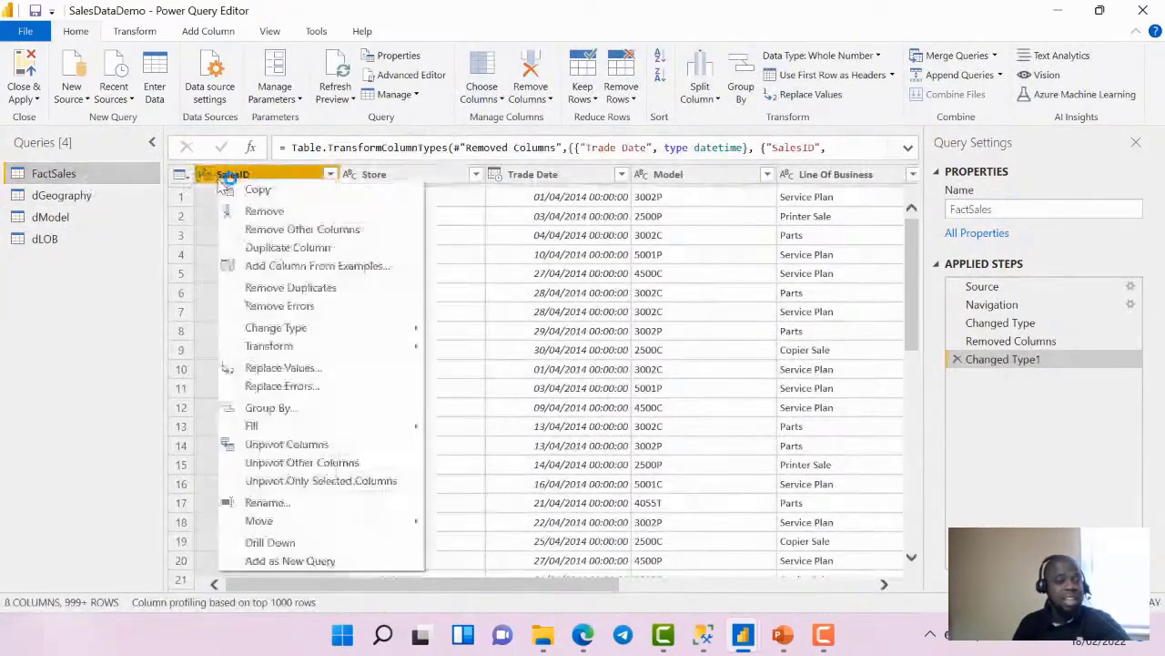
{"action": "left_click", "coordinate": [264, 211]}
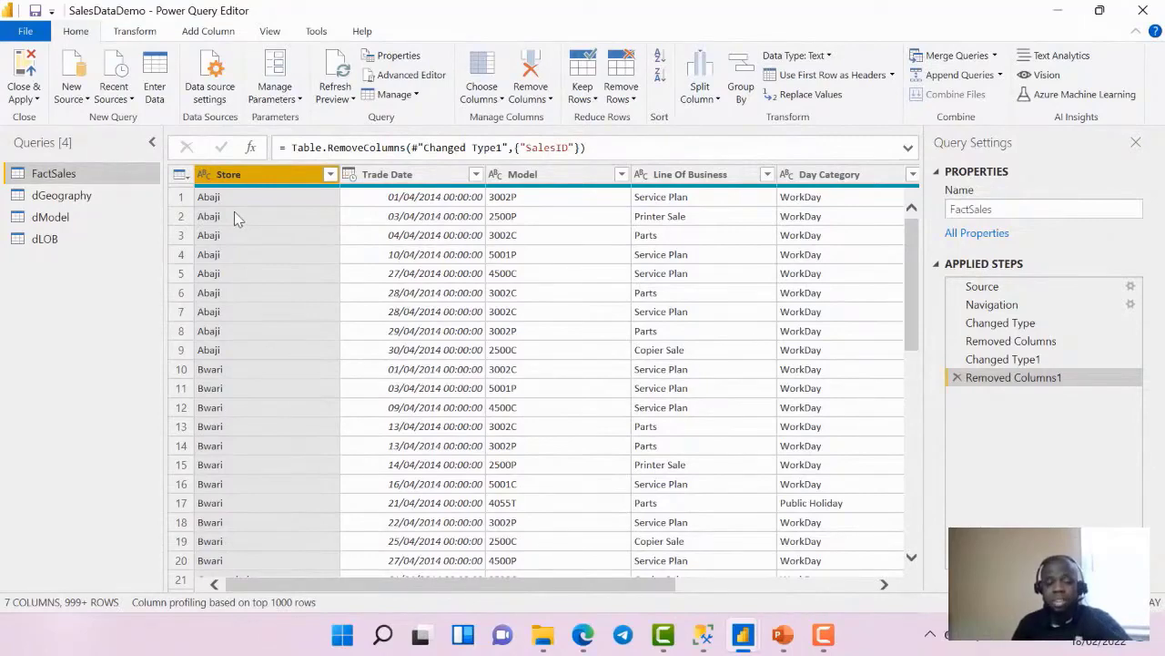
{"action": "left_click", "coordinate": [25, 98]}
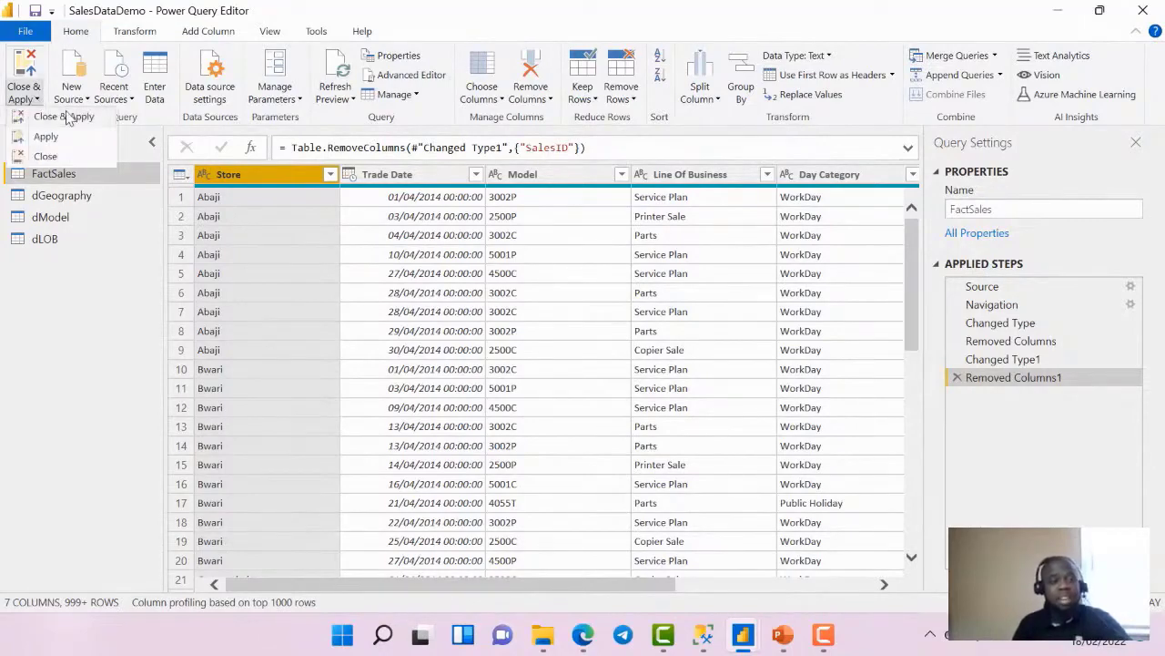
{"action": "left_click", "coordinate": [68, 128]}
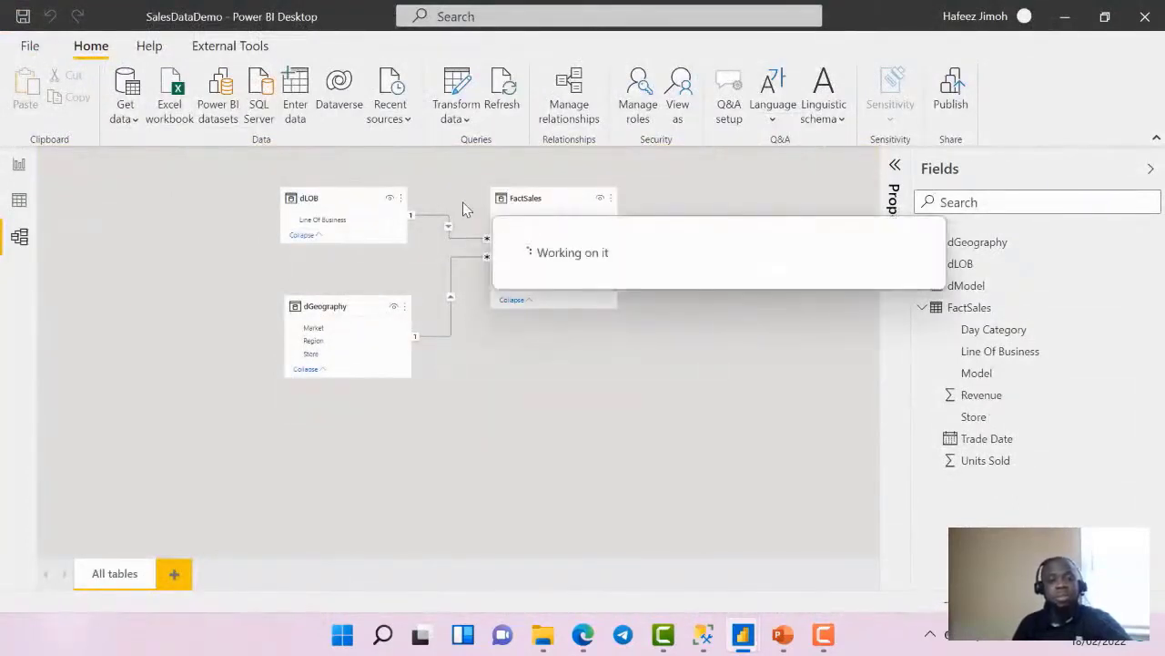
Check the SalesDataDemo file size in the GPPB2022 folder and consult the Improving Performance slide before returning to the model
{"action": "key", "text": "alt+Tab"}
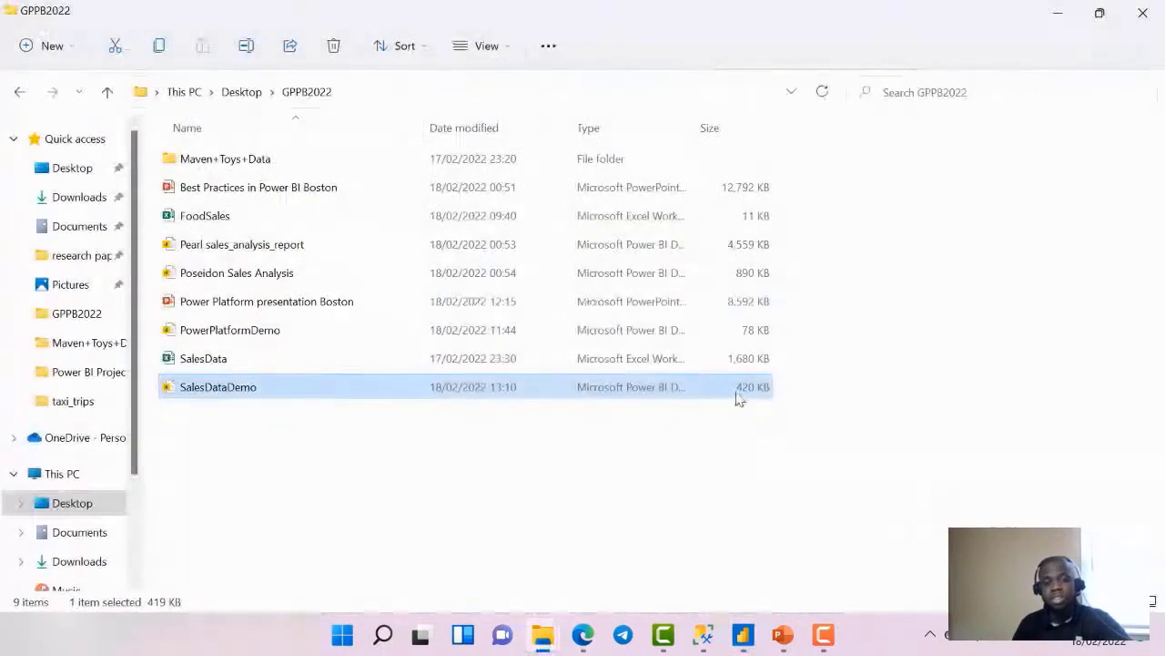
{"action": "double_click", "coordinate": [752, 390]}
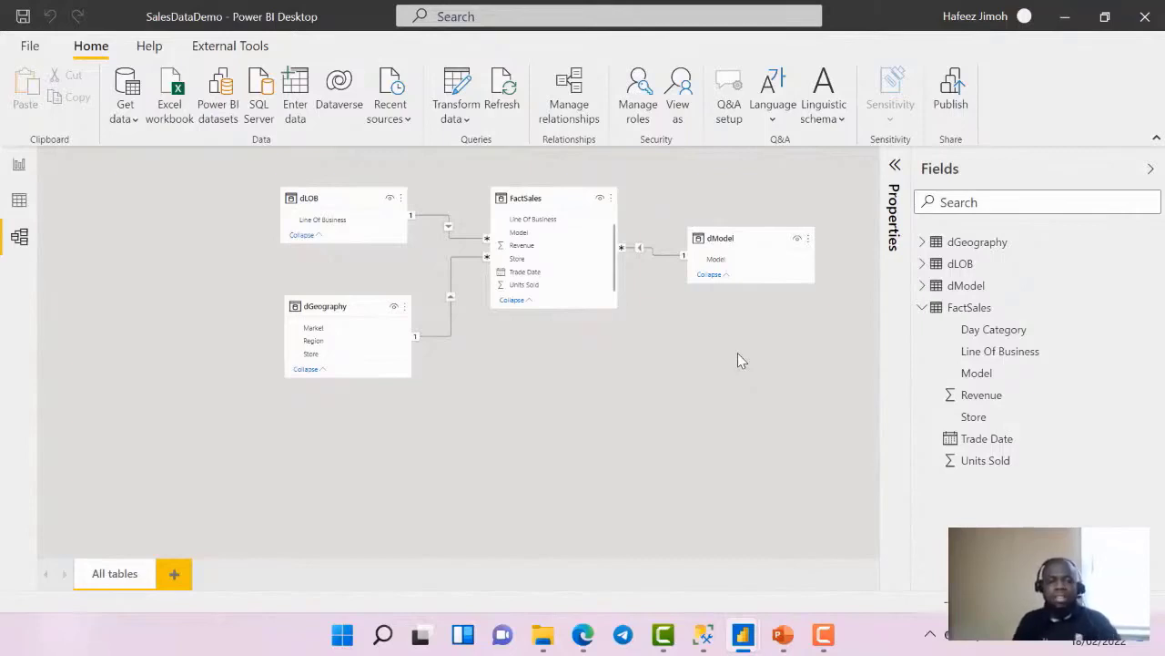
{"action": "key", "text": "alt+Tab"}
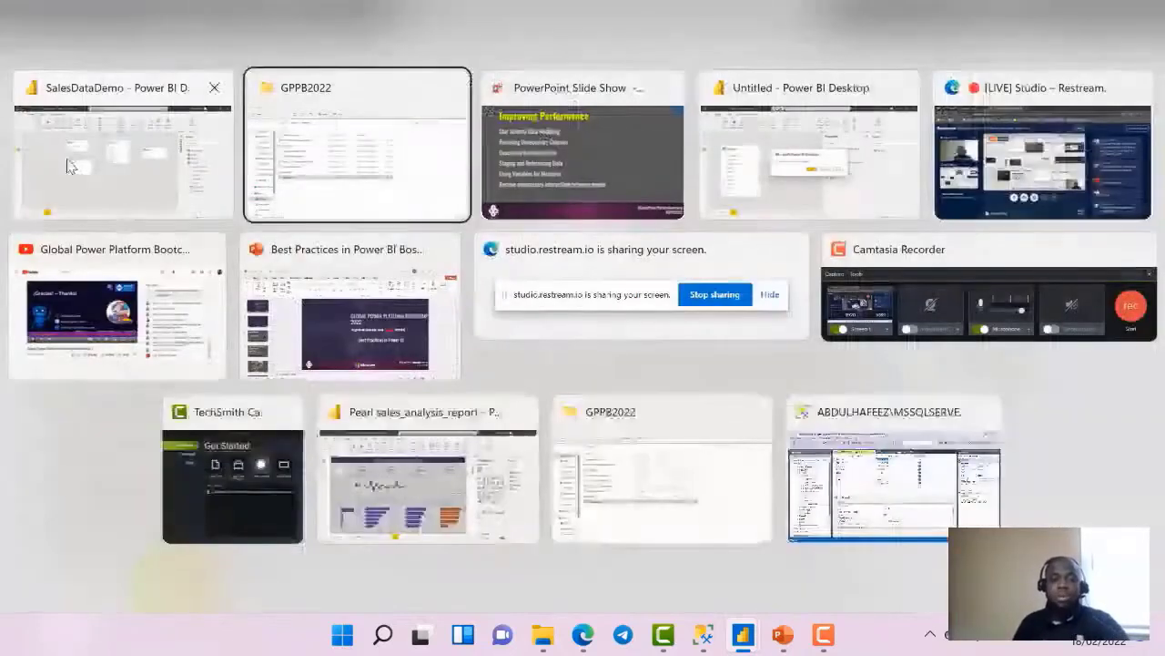
{"action": "key", "text": "alt+Tab"}
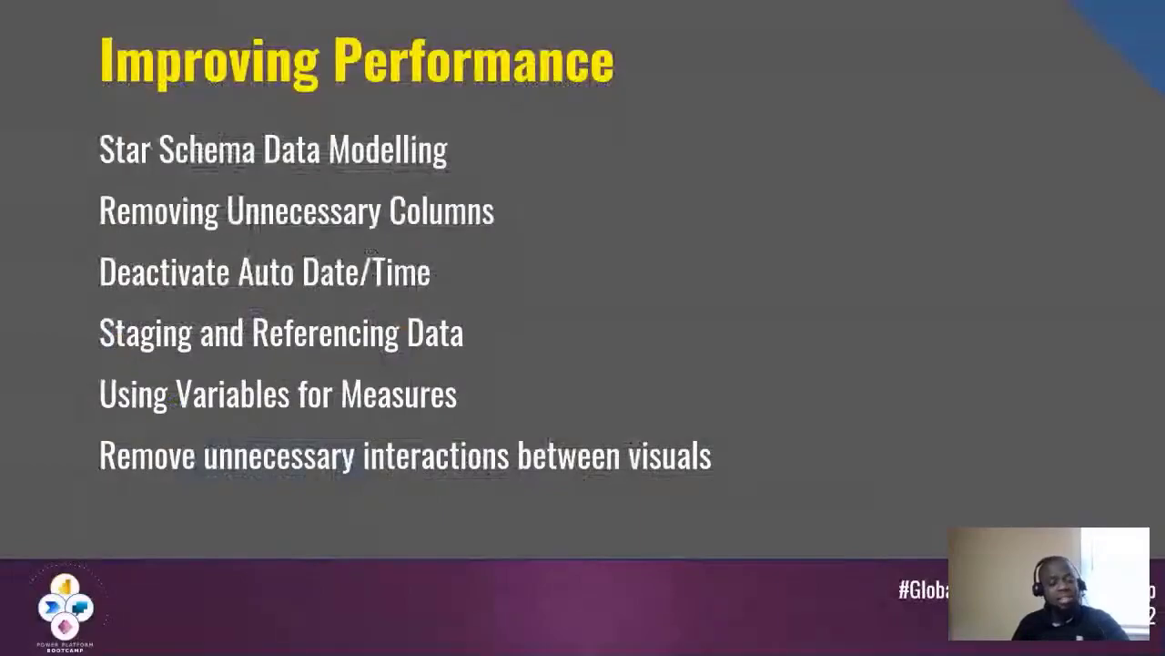
{"action": "key", "text": "alt+Tab"}
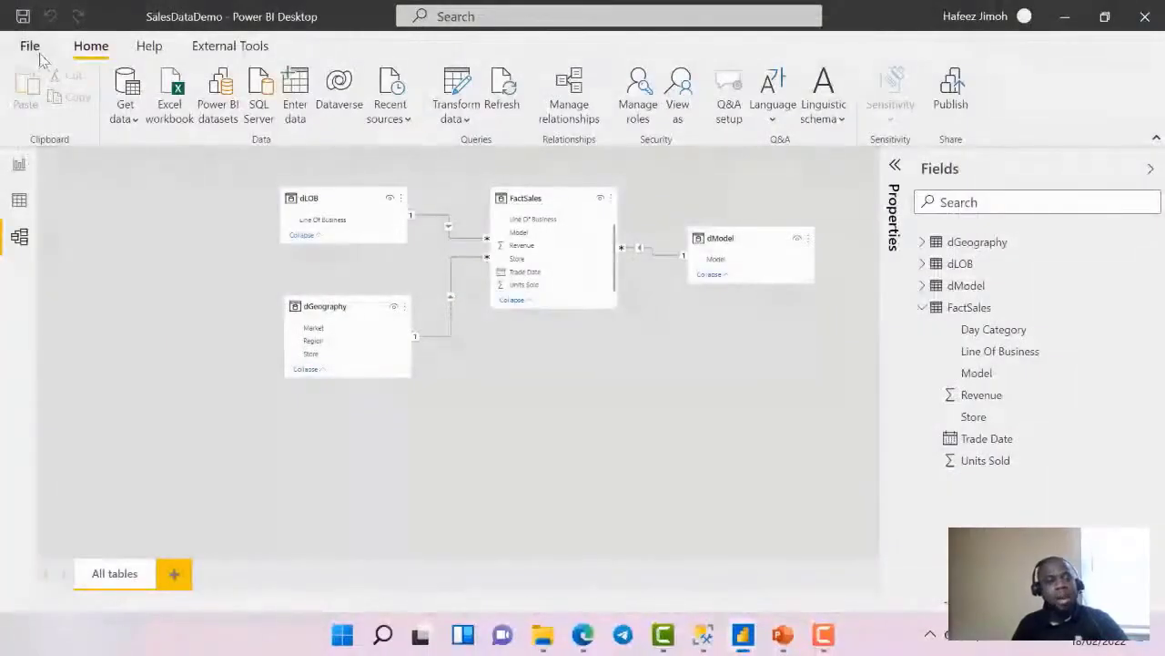
Turn off Auto date/time in the current file's Data Load options
{"action": "left_click", "coordinate": [33, 46]}
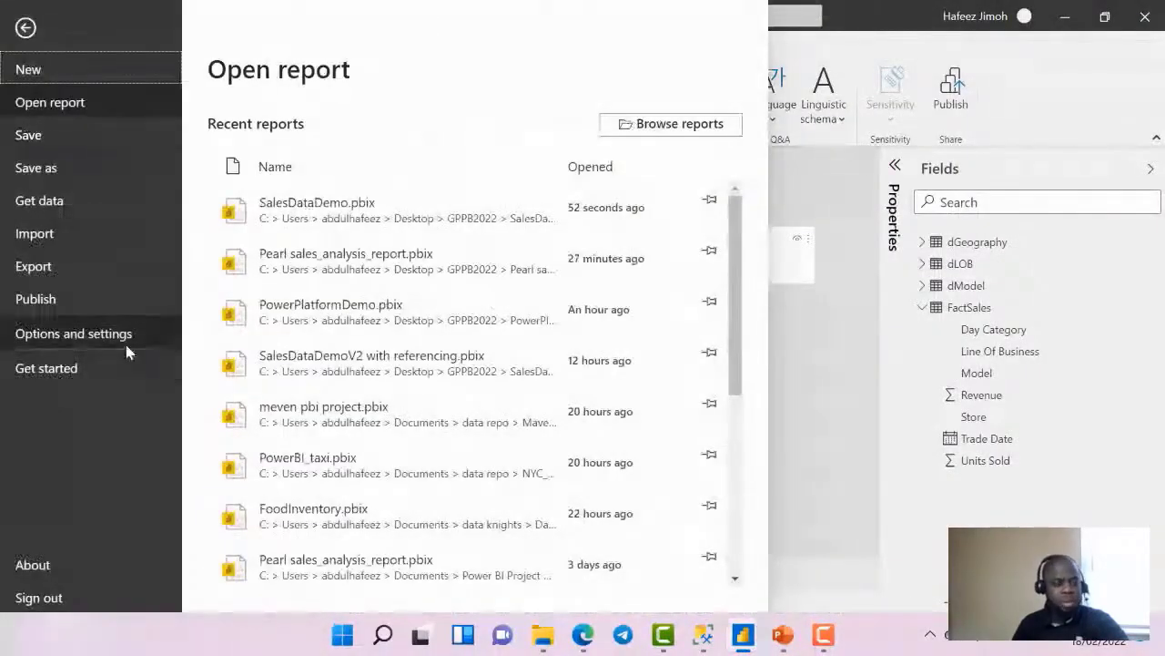
{"action": "left_click", "coordinate": [128, 343]}
{"action": "left_click", "coordinate": [333, 125]}
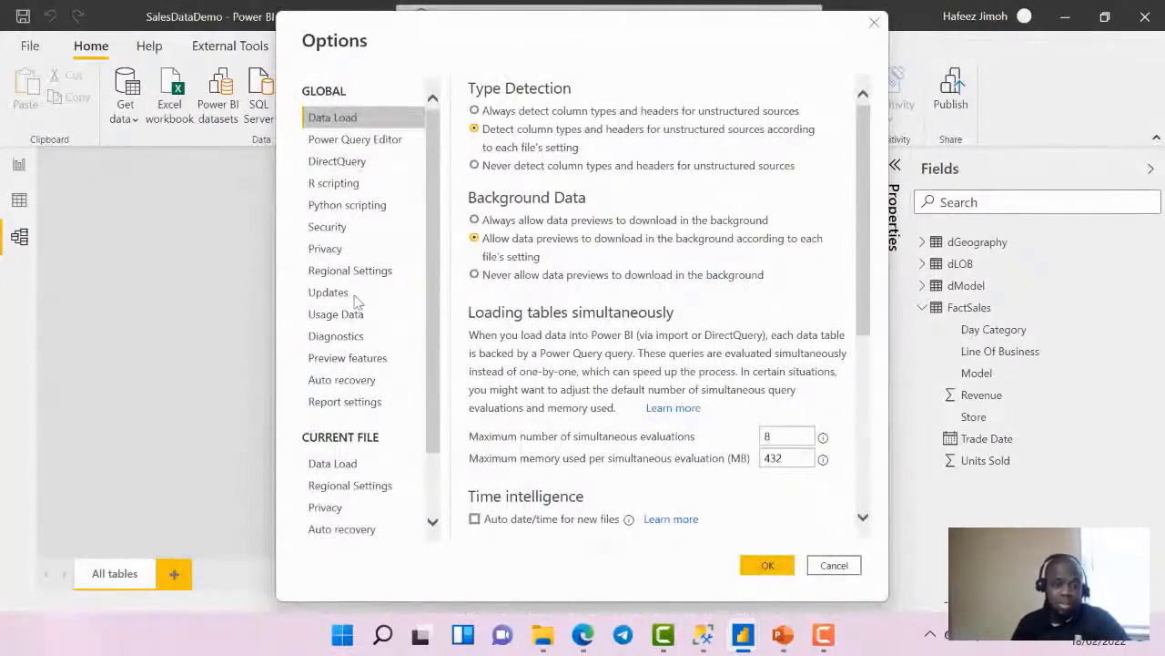
{"action": "left_click", "coordinate": [376, 470]}
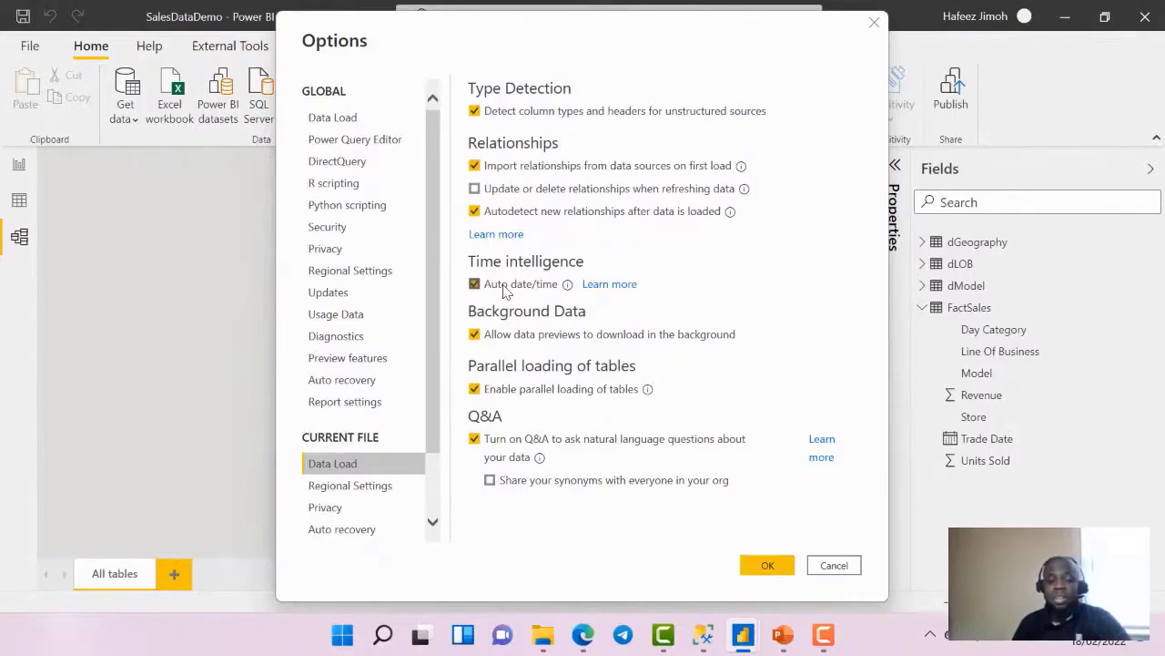
{"action": "left_click", "coordinate": [503, 287]}
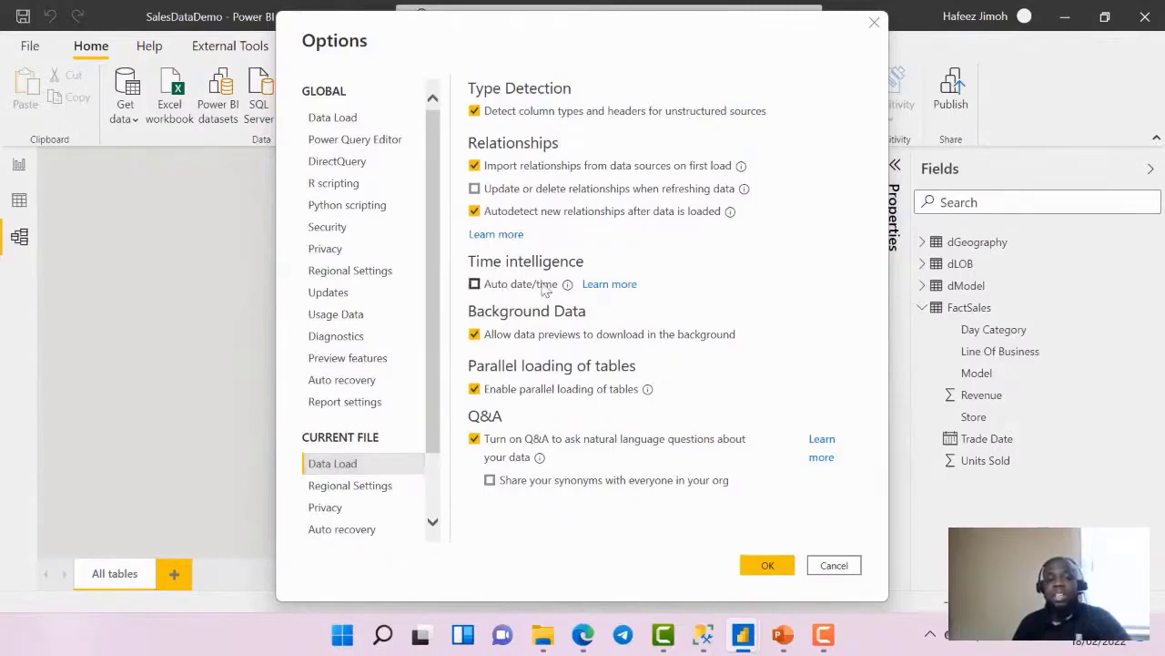
{"action": "left_click", "coordinate": [768, 565]}
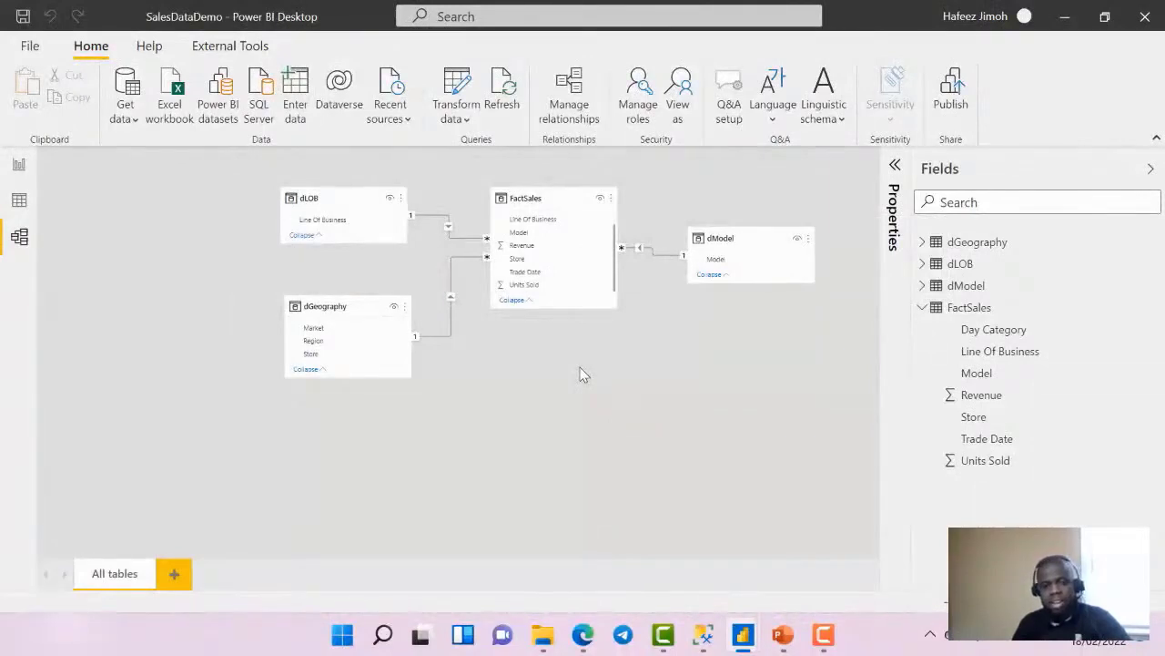
Examine the file size of SalesDataDemo in File Explorer again and return to the model in Power BI Desktop
{"action": "key", "text": "alt+Tab"}
{"action": "key", "text": "alt+Tab"}
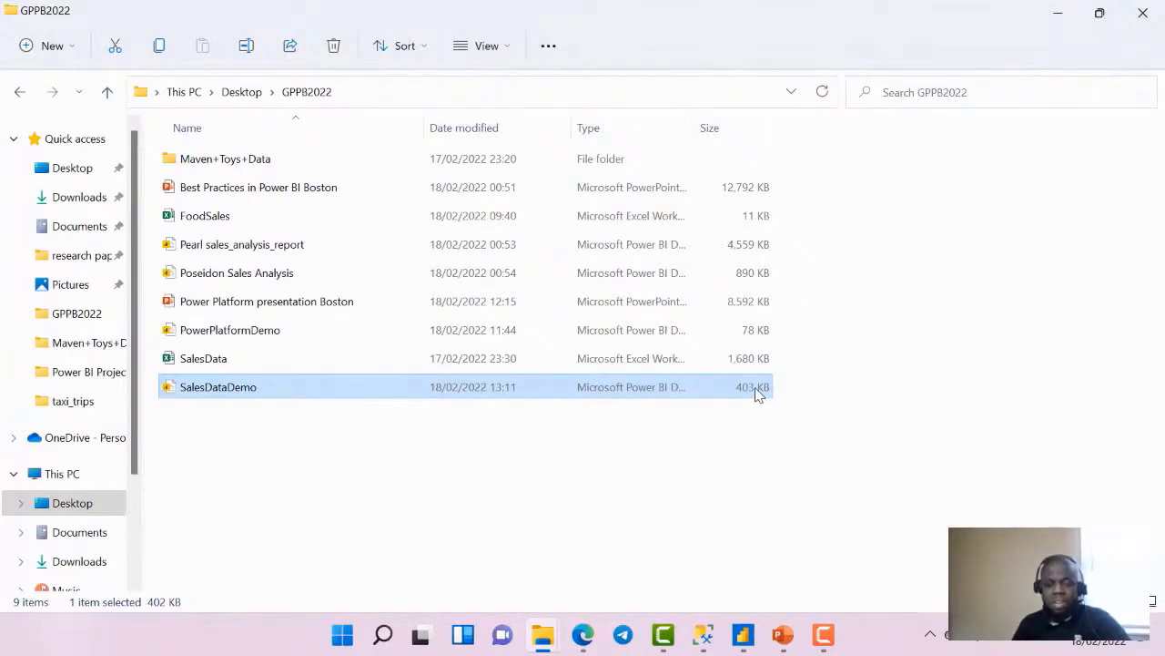
{"action": "key", "text": "alt+Tab"}
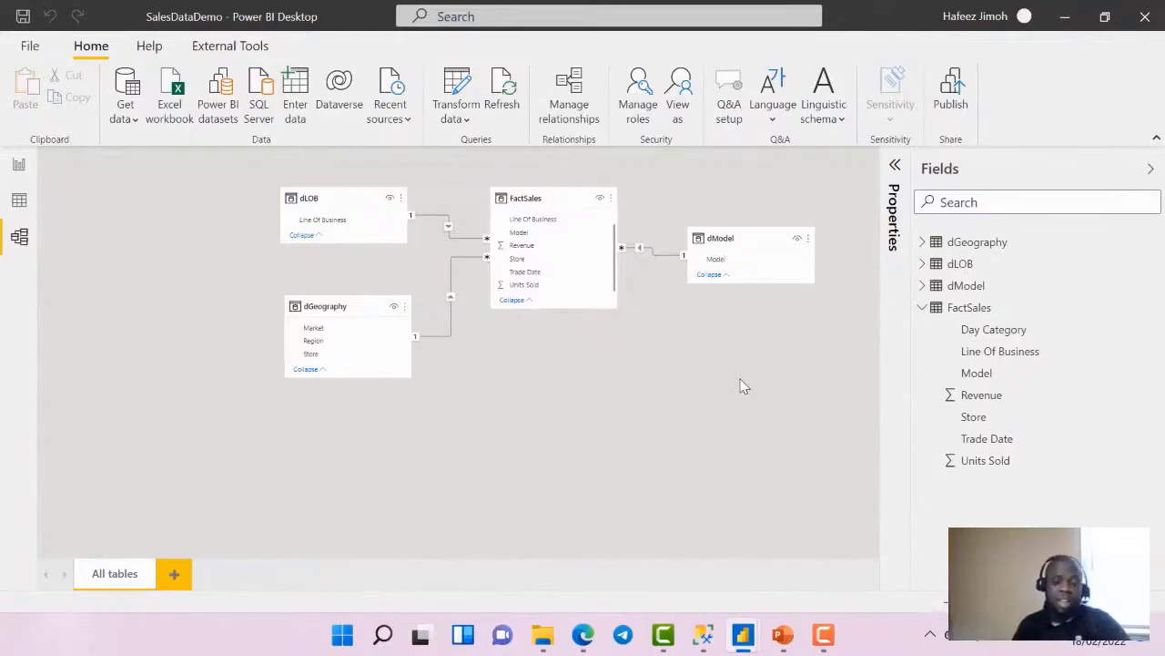
{"action": "key", "text": "alt+Tab"}
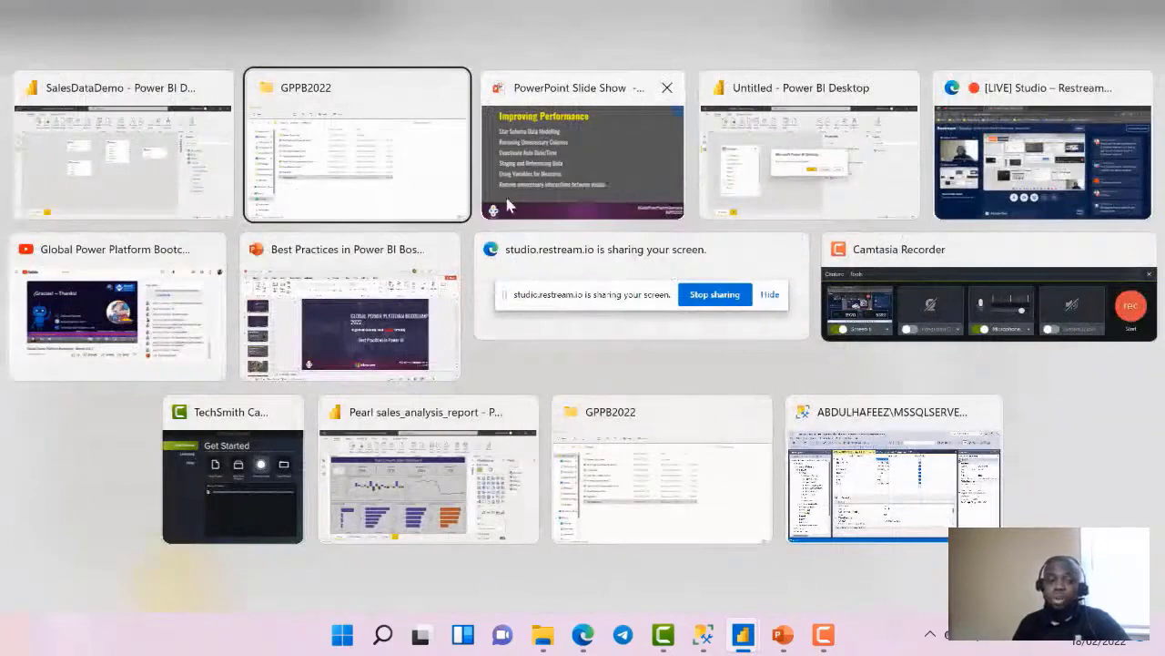
{"action": "left_click", "coordinate": [173, 180]}
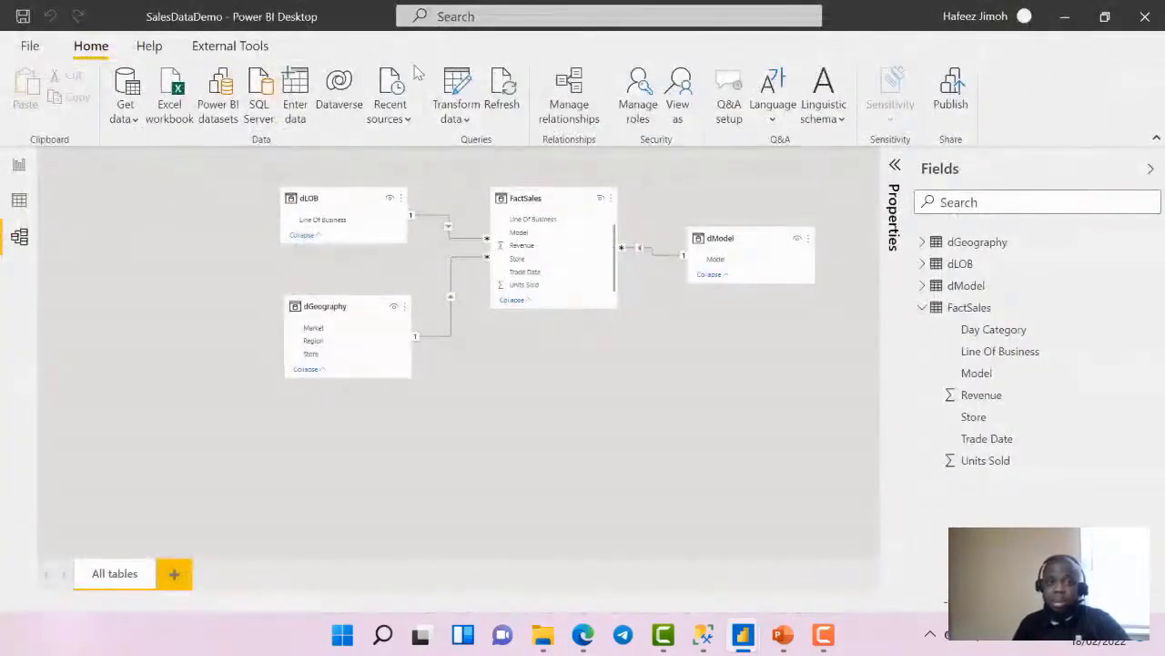
Launch DAX Studio connected to the SalesDataDemo model and switch back to Power BI Desktop
{"action": "left_click", "coordinate": [229, 46]}
{"action": "left_click", "coordinate": [53, 95]}
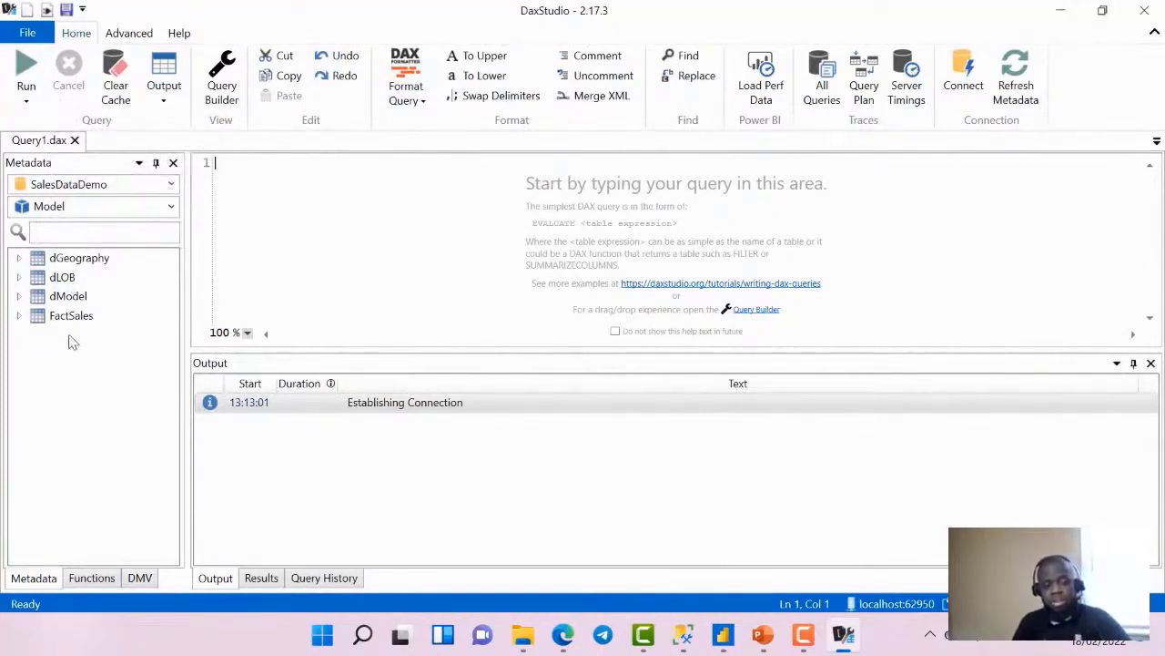
{"action": "key", "text": "alt+Tab"}
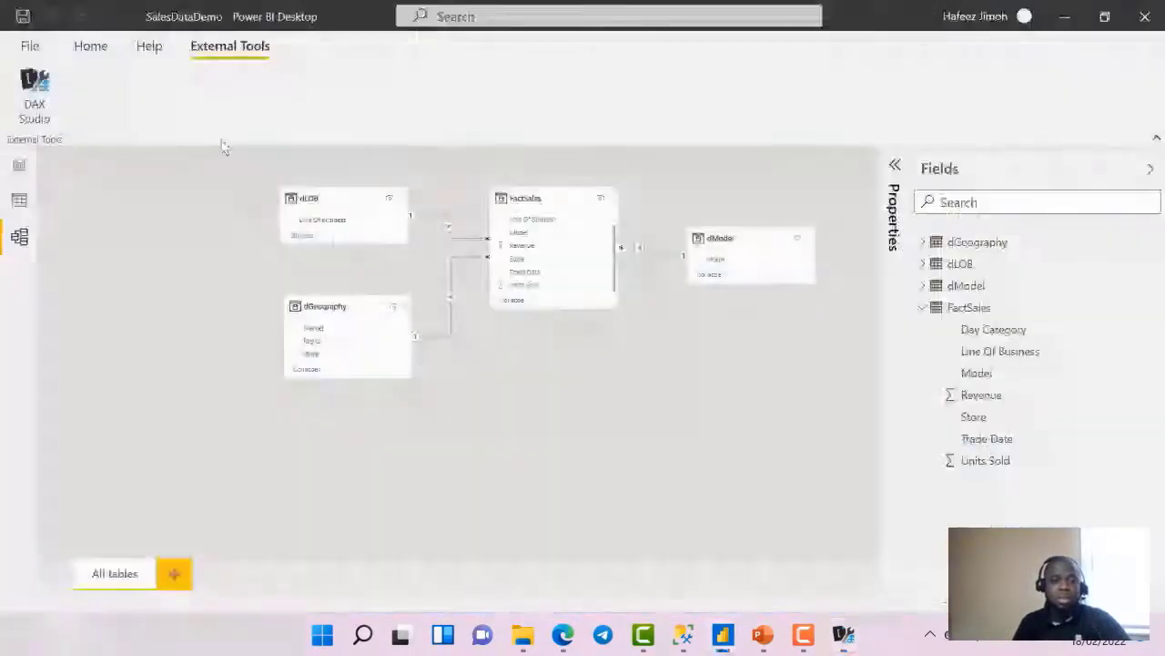
{"action": "left_click", "coordinate": [90, 46]}
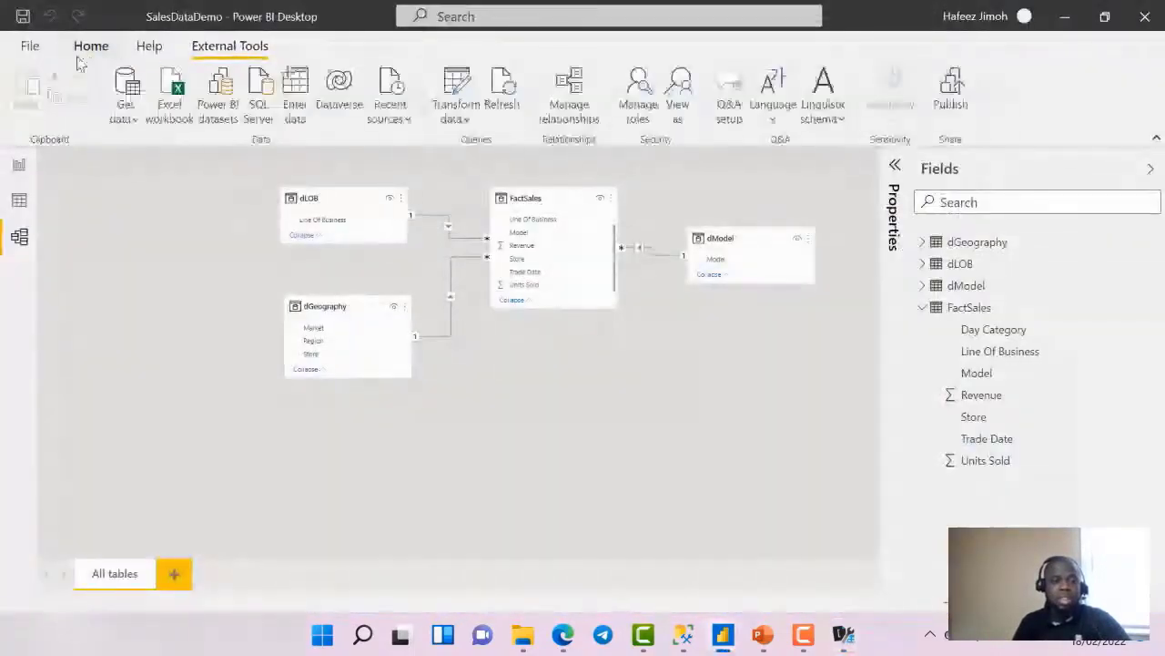
Turn on Auto date/time in the current file's Data Load options and apply the change
{"action": "left_click", "coordinate": [30, 45]}
{"action": "left_click", "coordinate": [109, 337]}
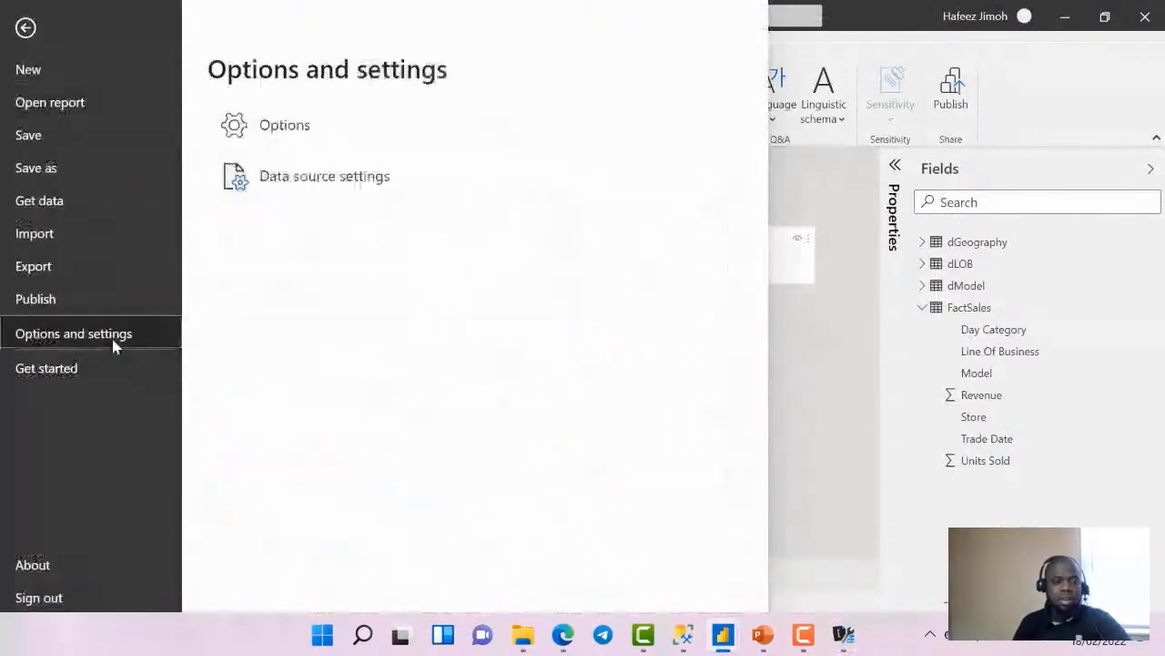
{"action": "left_click", "coordinate": [326, 134]}
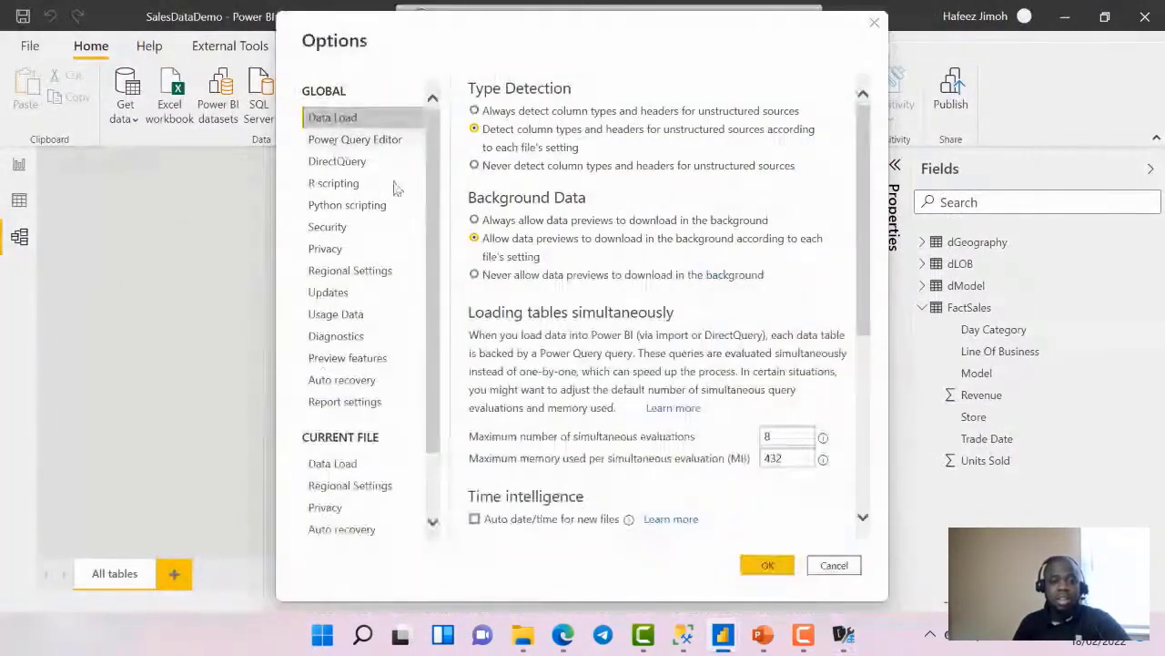
{"action": "left_click", "coordinate": [394, 469]}
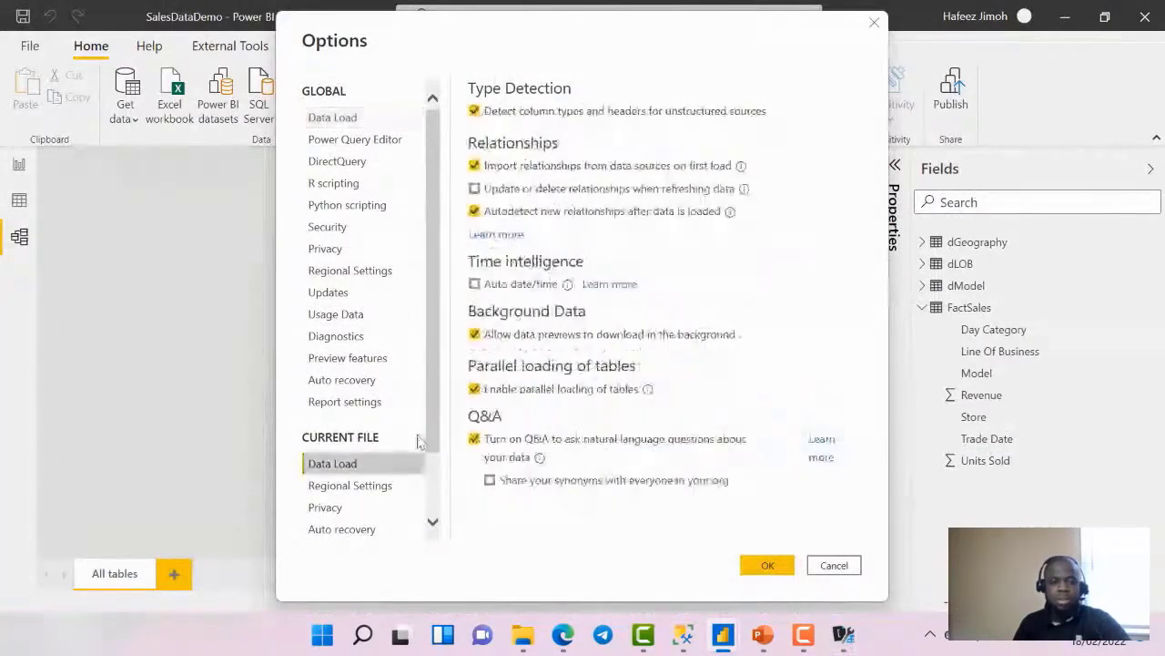
{"action": "left_click", "coordinate": [511, 284]}
{"action": "left_click", "coordinate": [788, 570]}
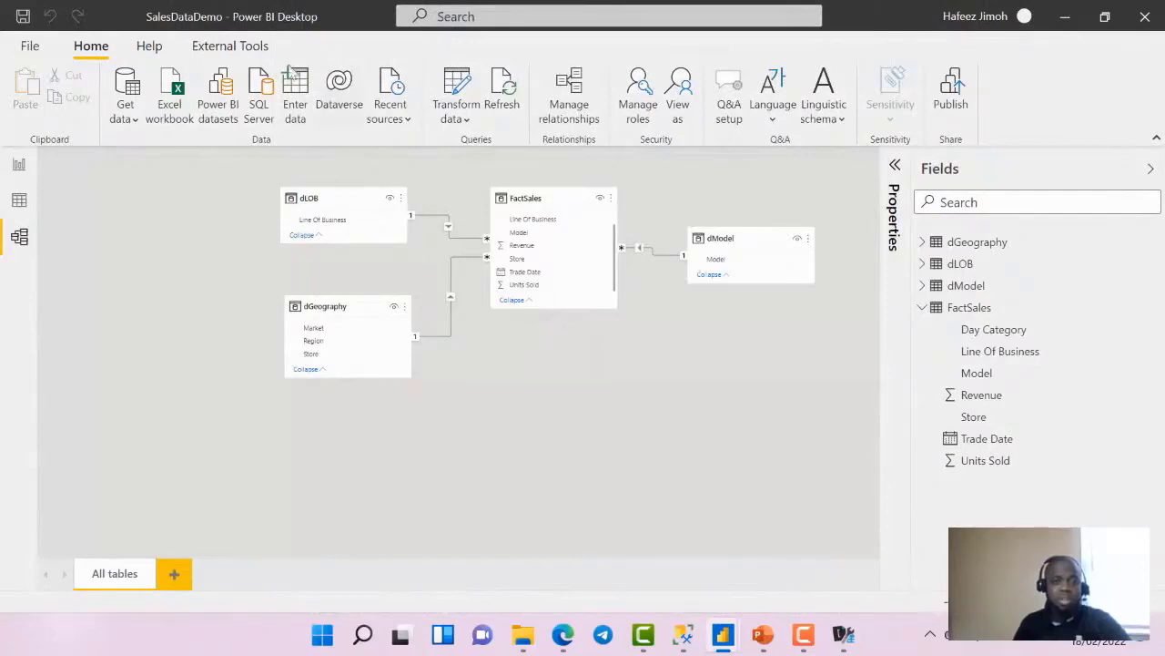
Open the SalesDataDemo model in DAX Studio, inspect the LocalDateTable and DateTableTemplate tables, and return to Power BI Desktop
{"action": "left_click", "coordinate": [230, 46]}
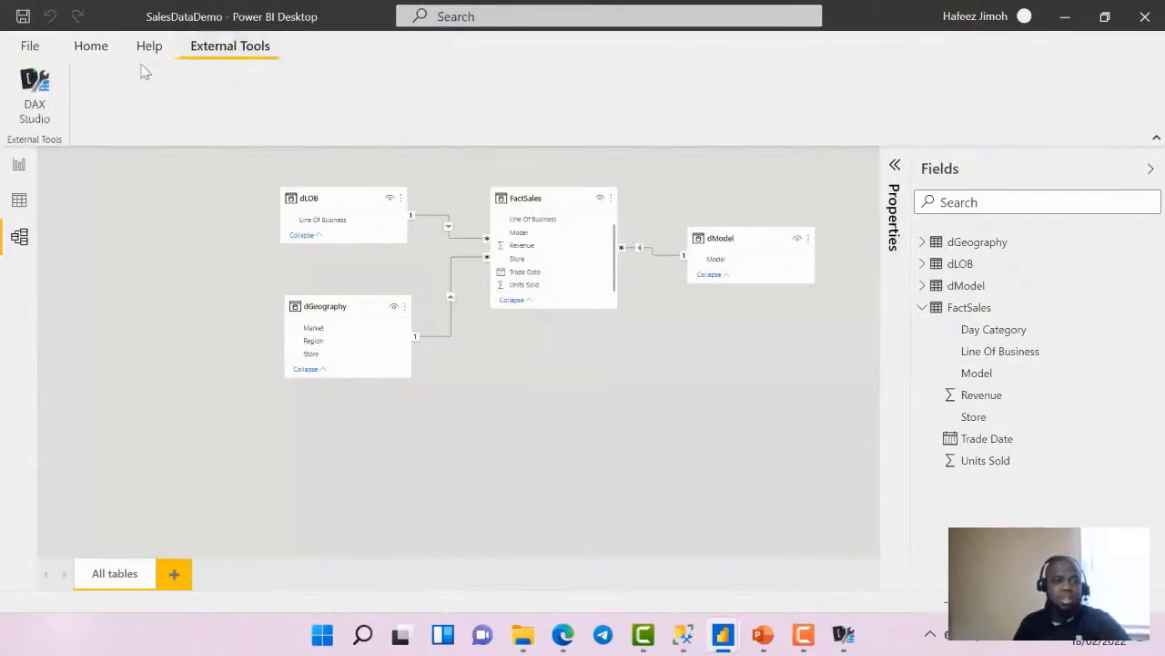
{"action": "left_click", "coordinate": [36, 96]}
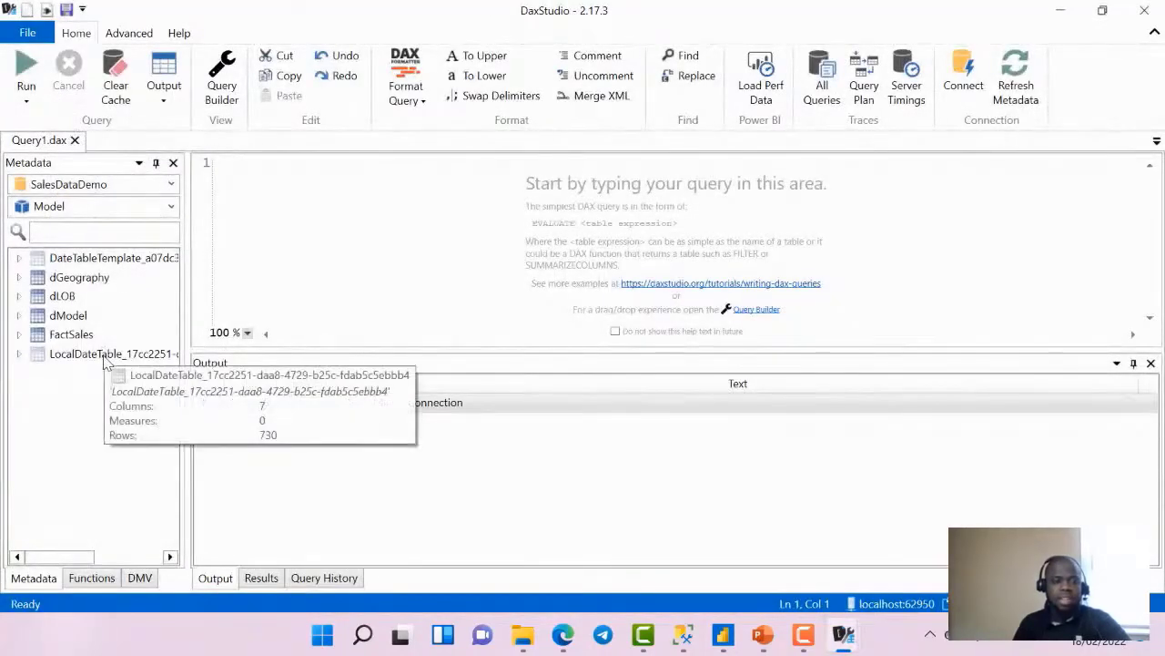
{"action": "left_click", "coordinate": [103, 354]}
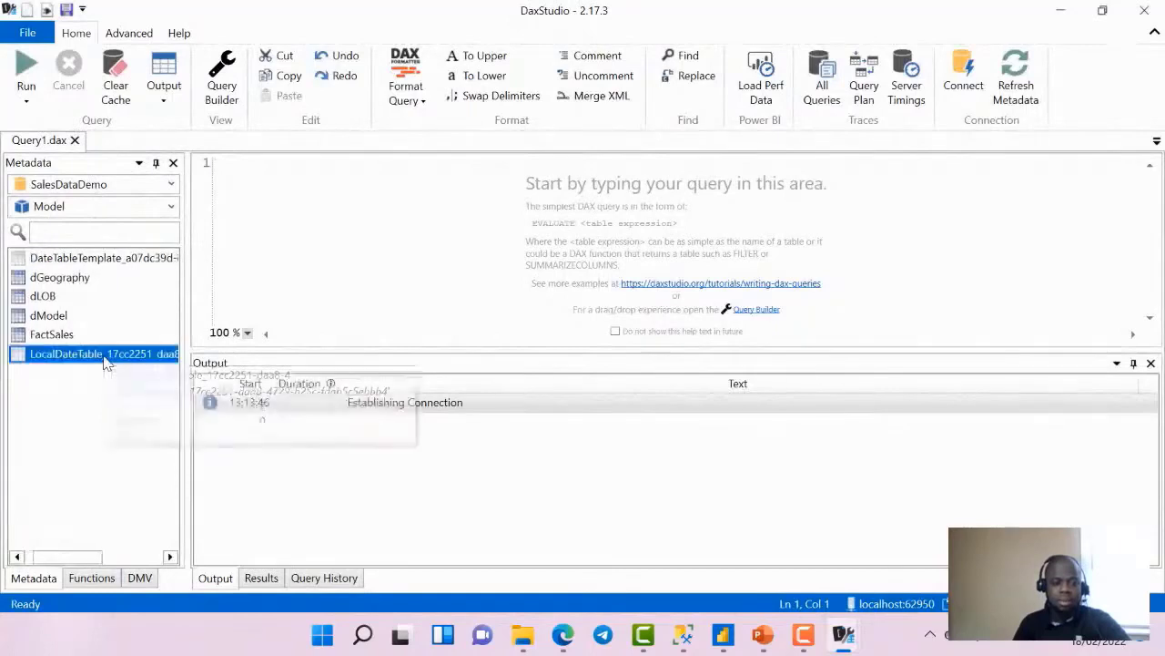
{"action": "left_click", "coordinate": [103, 264]}
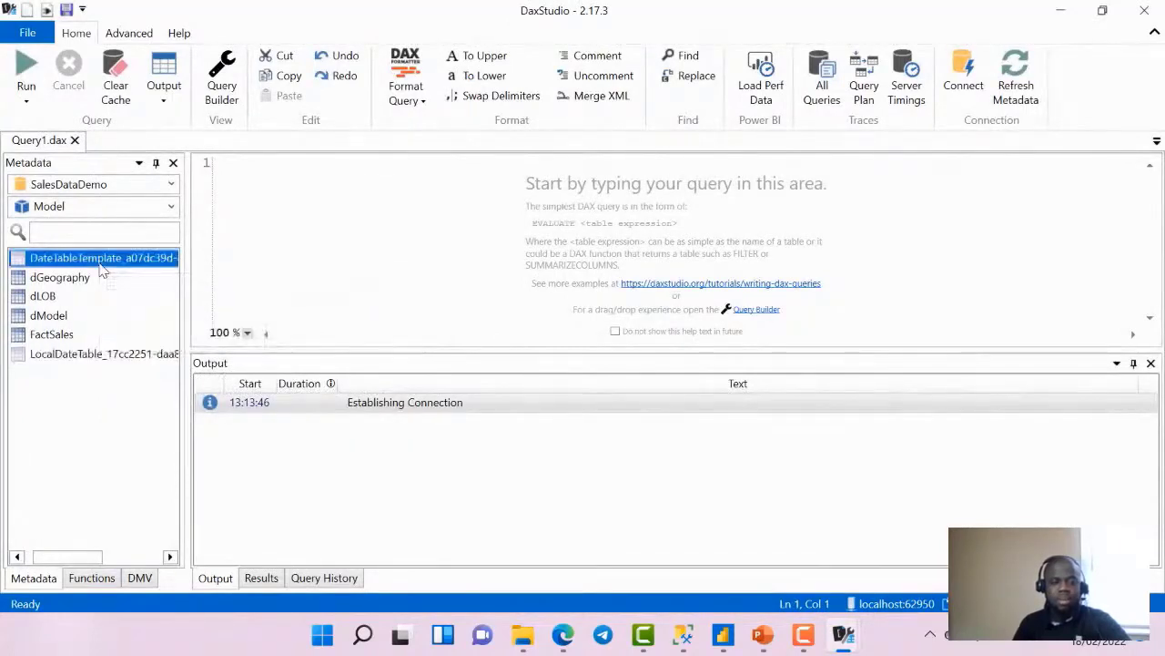
{"action": "left_click", "coordinate": [120, 355]}
{"action": "left_click", "coordinate": [116, 272]}
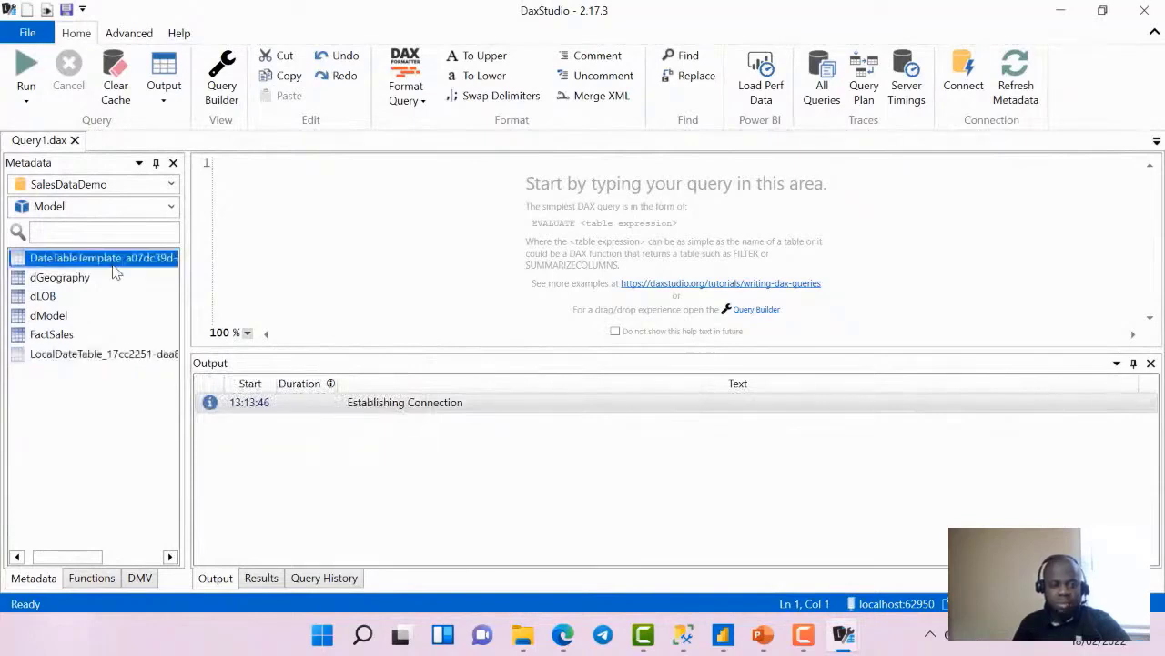
{"action": "left_click", "coordinate": [115, 355]}
{"action": "mouse_move", "coordinate": [142, 270]}
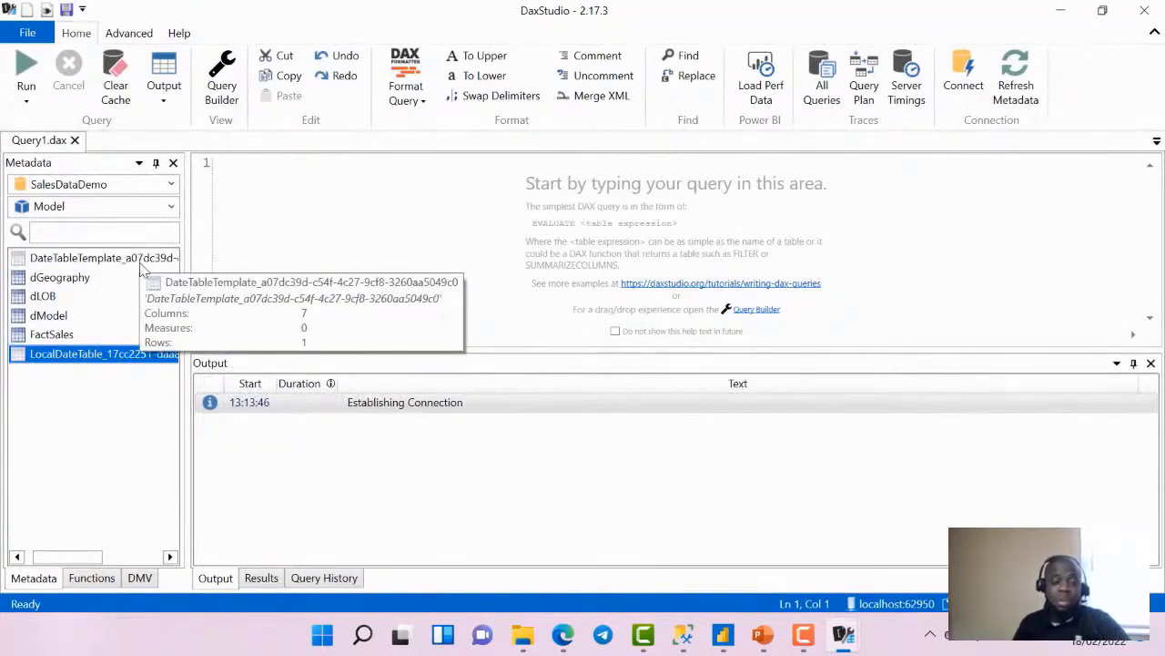
{"action": "key", "text": "alt+Tab"}
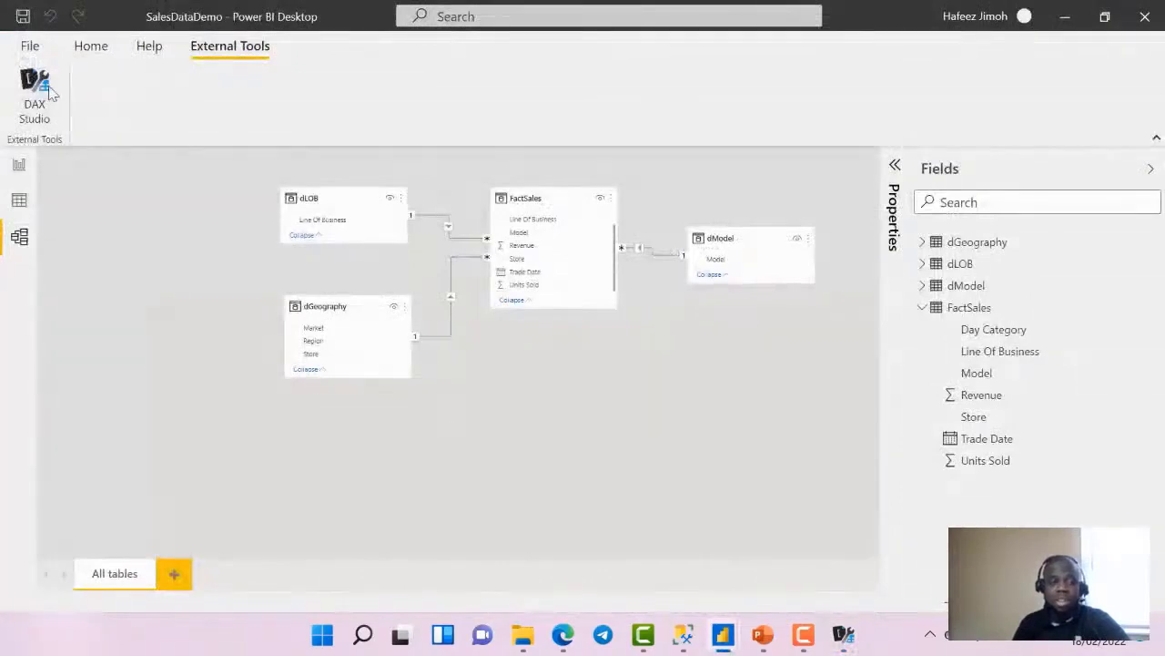
Open the Options dialog and examine the global Data Load setting for Auto date/time for new files
{"action": "left_click", "coordinate": [95, 50]}
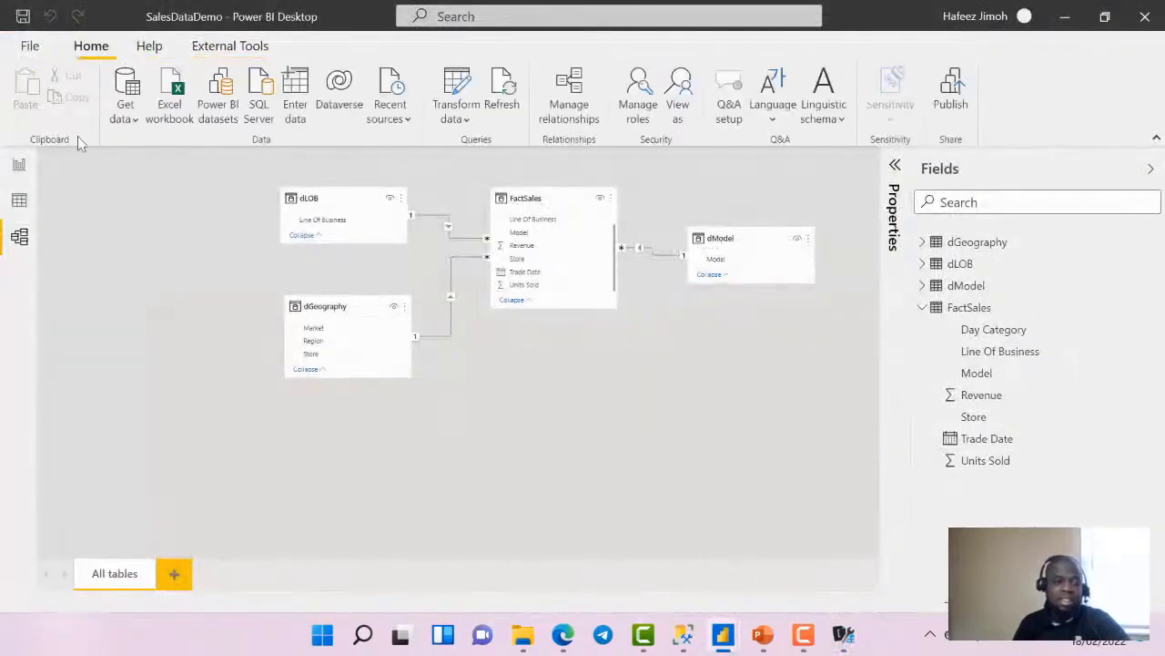
{"action": "left_click", "coordinate": [39, 47]}
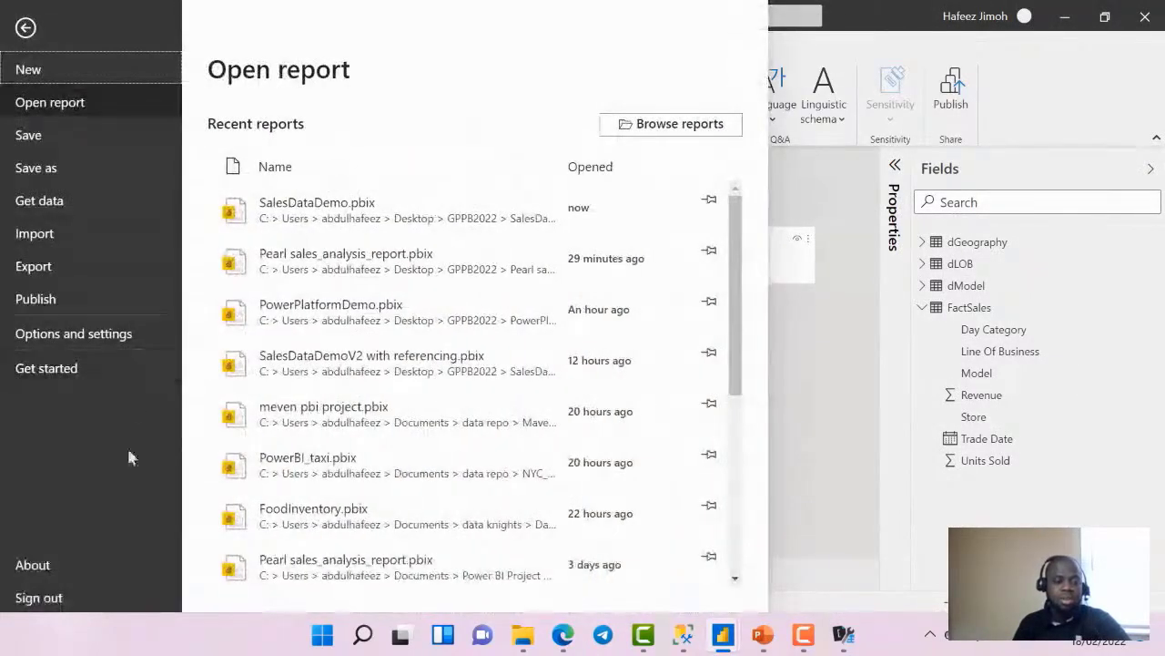
{"action": "left_click", "coordinate": [135, 333]}
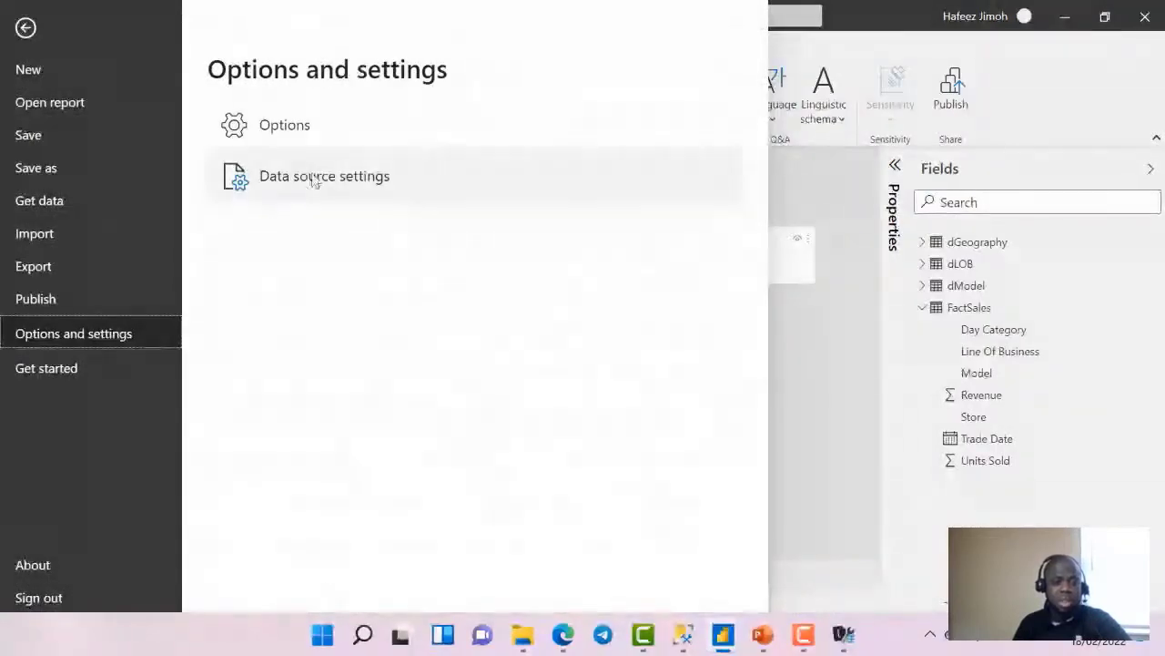
{"action": "key", "text": "Escape"}
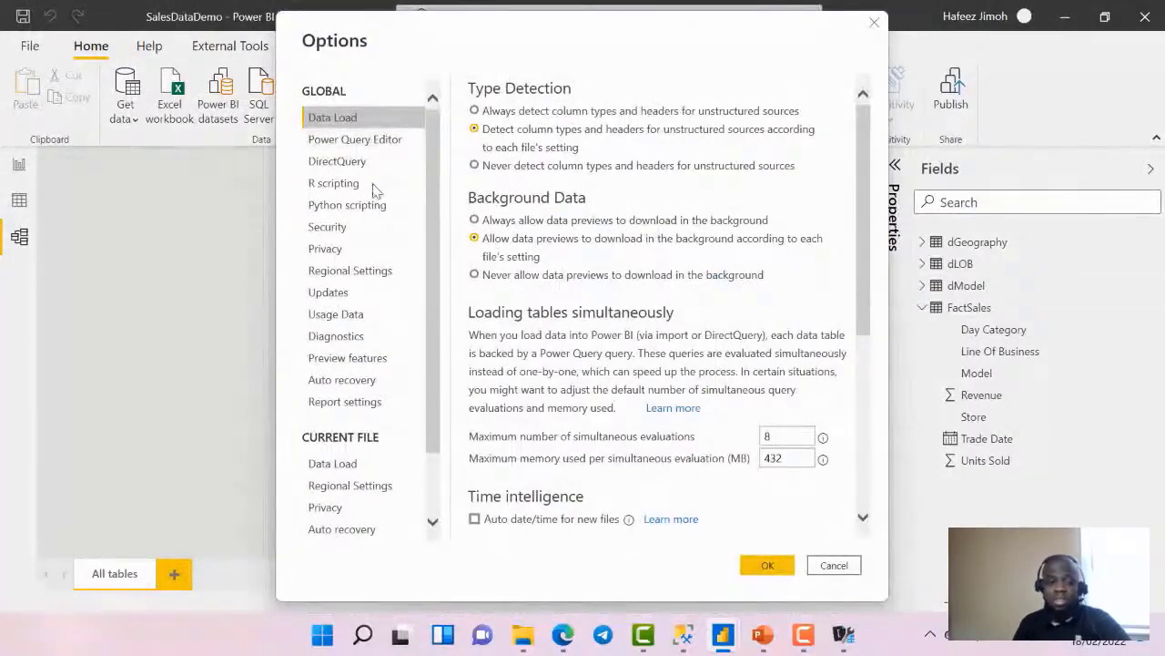
{"action": "left_click", "coordinate": [391, 142]}
{"action": "left_click", "coordinate": [348, 118]}
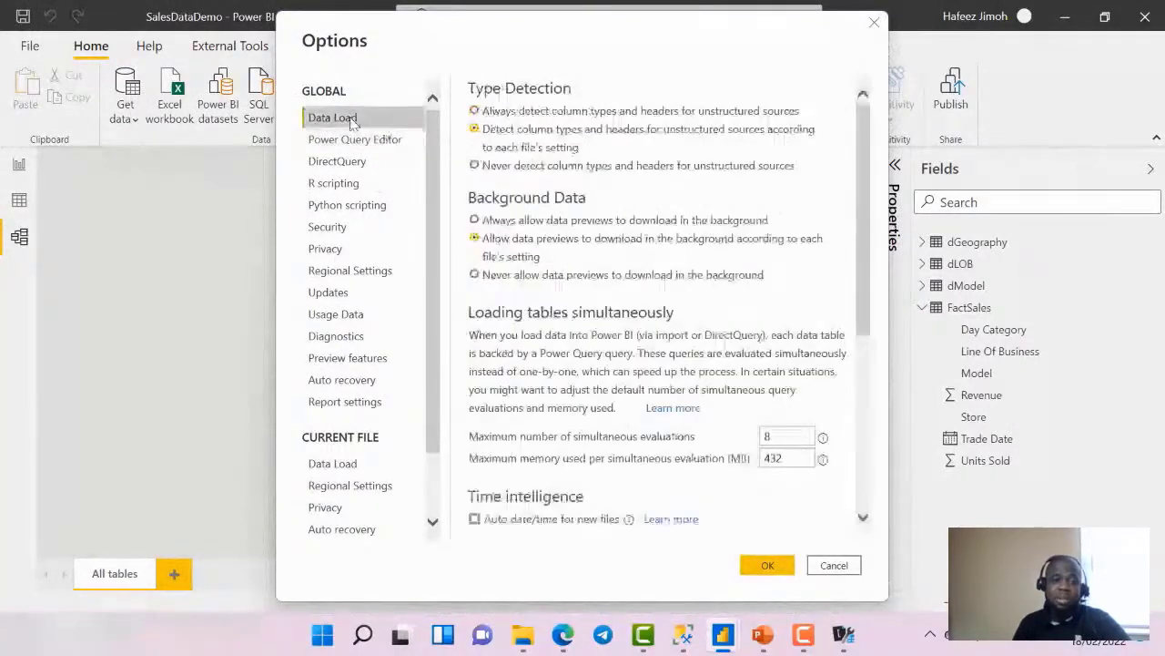
{"action": "scroll", "coordinate": [587, 244], "scroll_direction": "down", "scroll_amount": 3}
{"action": "scroll", "coordinate": [590, 249], "scroll_direction": "down", "scroll_amount": 4}
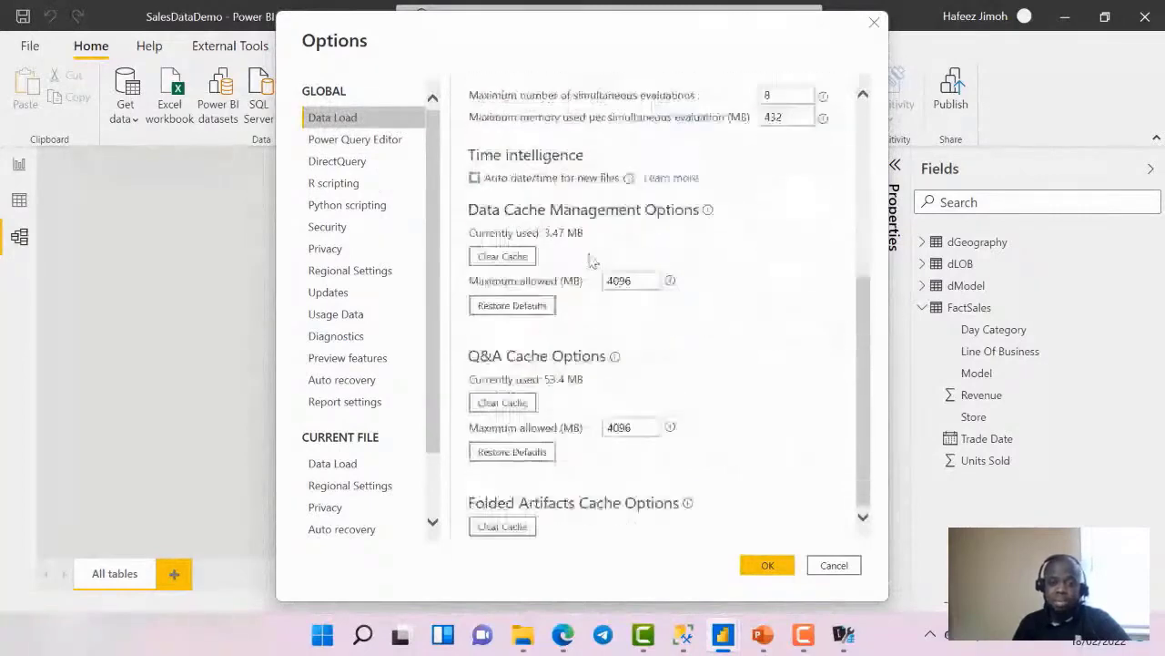
{"action": "scroll", "coordinate": [587, 255], "scroll_direction": "up", "scroll_amount": 1}
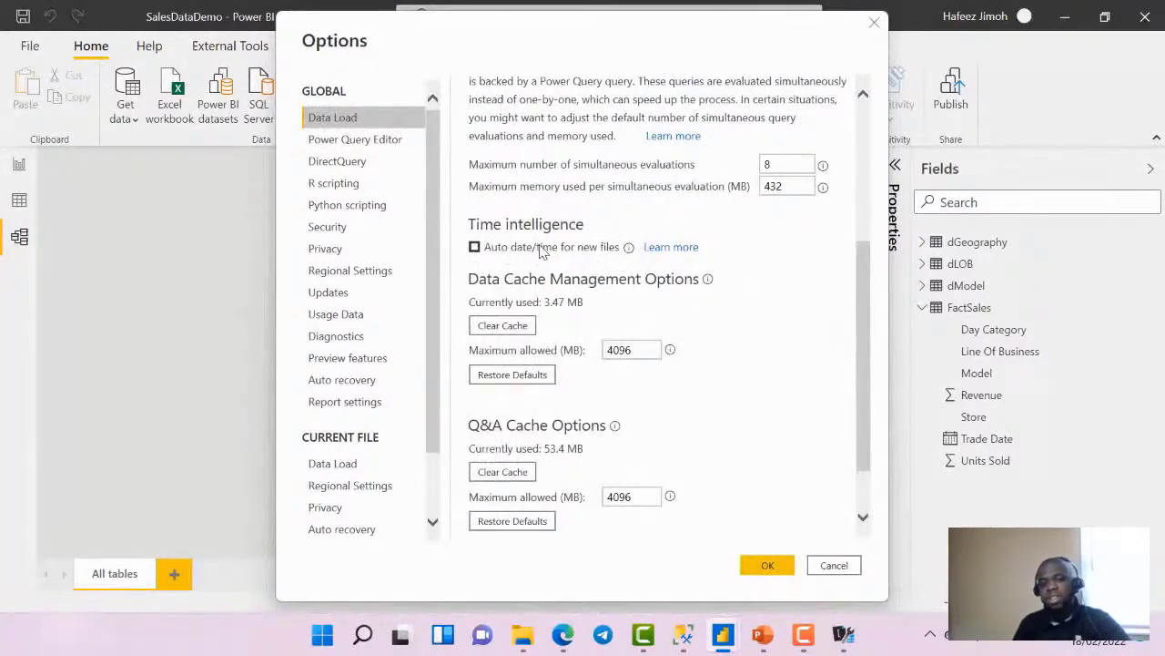
Turn off Auto date/time in the current file's Data Load options and apply the change
{"action": "left_click", "coordinate": [377, 466]}
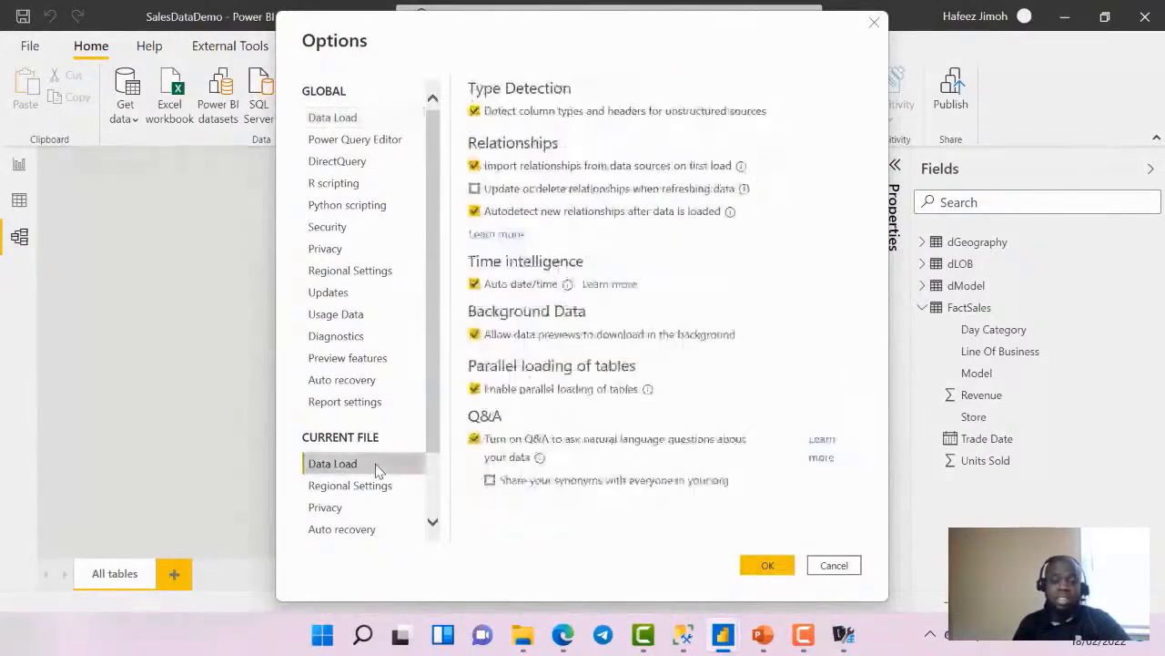
{"action": "left_click", "coordinate": [544, 284]}
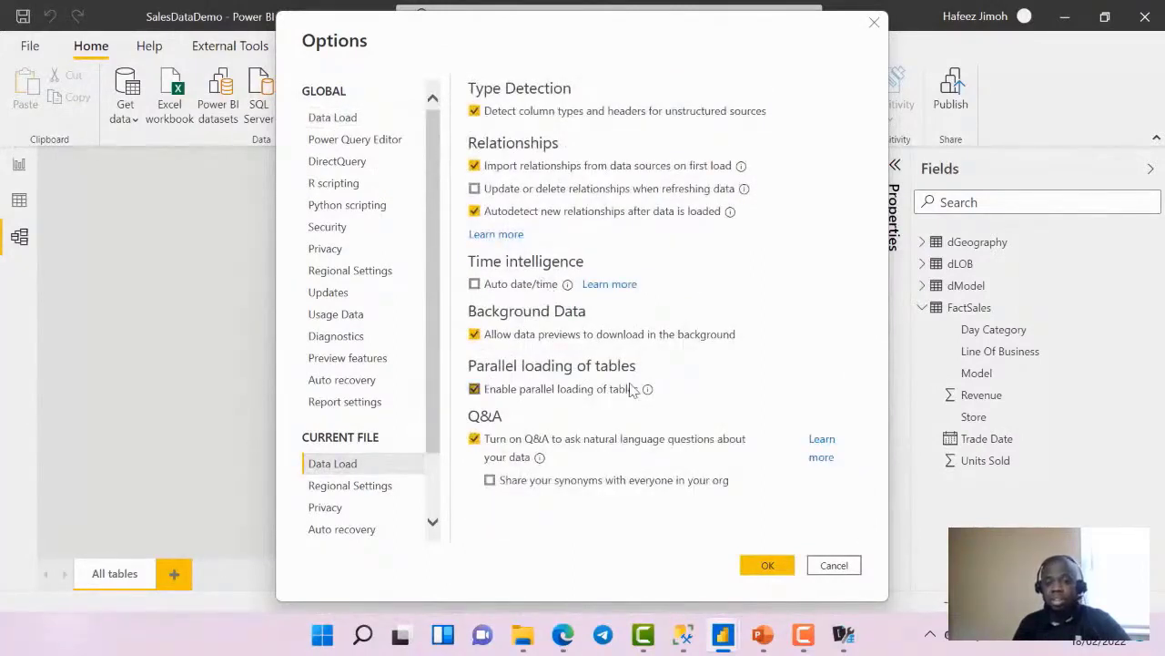
{"action": "left_click", "coordinate": [767, 564]}
Consult the Improving Performance slide, return to SalesDataDemo in Power BI Desktop and open its queries in Power Query Editor
{"action": "key", "text": "alt+Tab"}
{"action": "key", "text": "alt+Tab"}
{"action": "key", "text": "alt+Tab"}
{"action": "key", "text": "alt+Tab"}
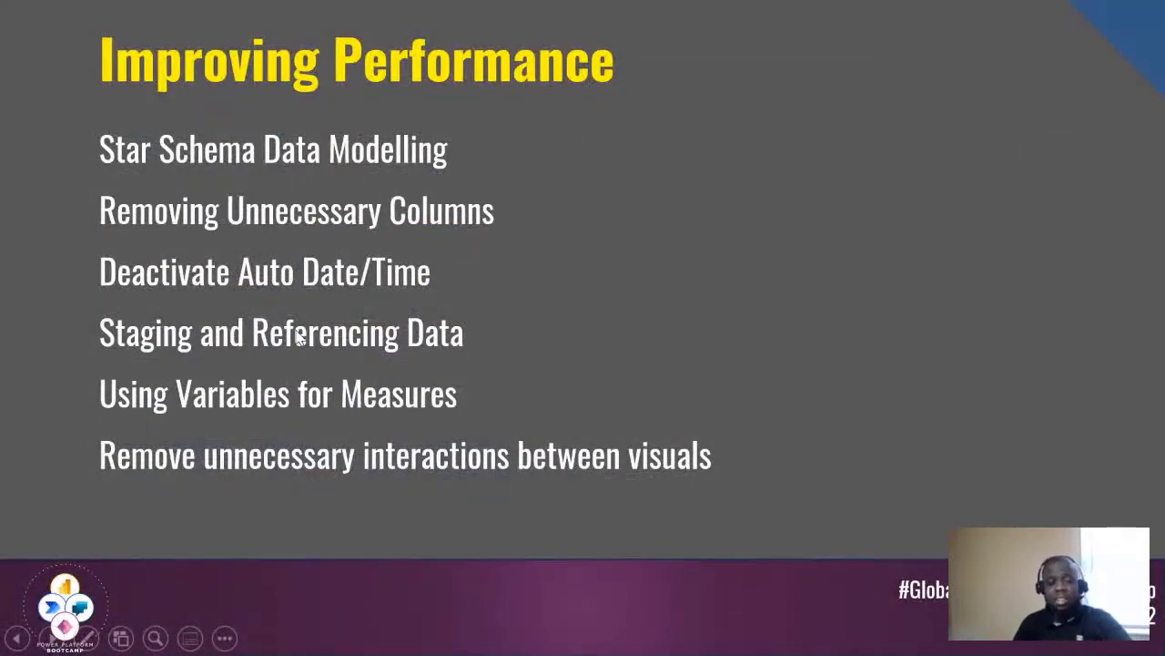
{"action": "key", "text": "alt+Tab"}
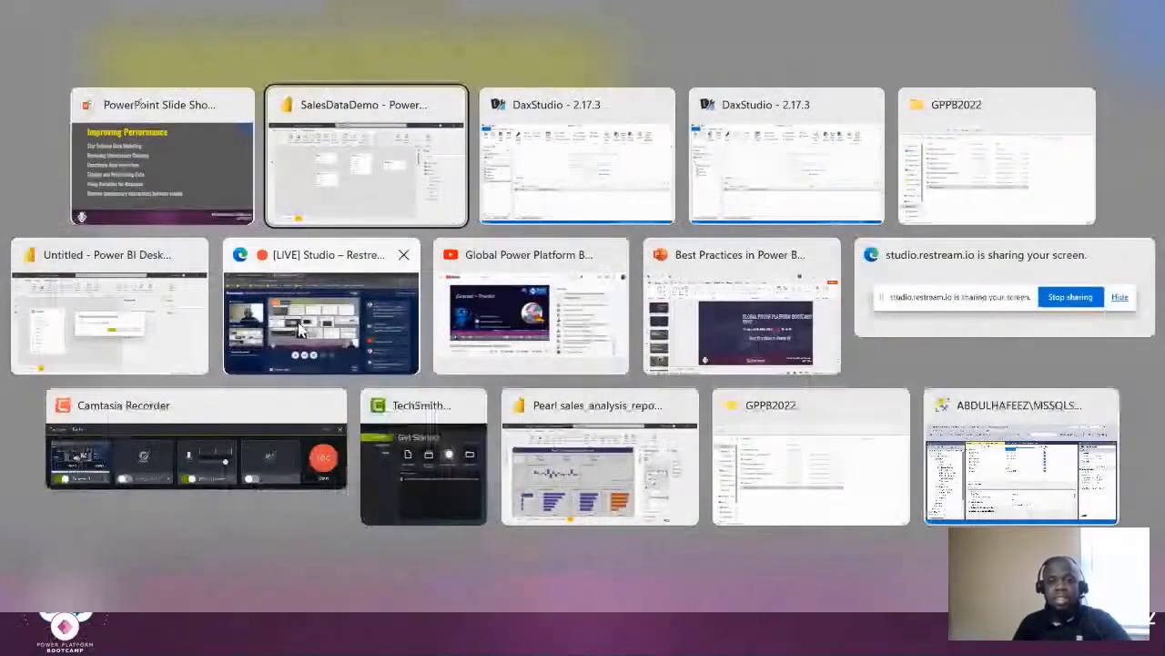
{"action": "left_click", "coordinate": [338, 163]}
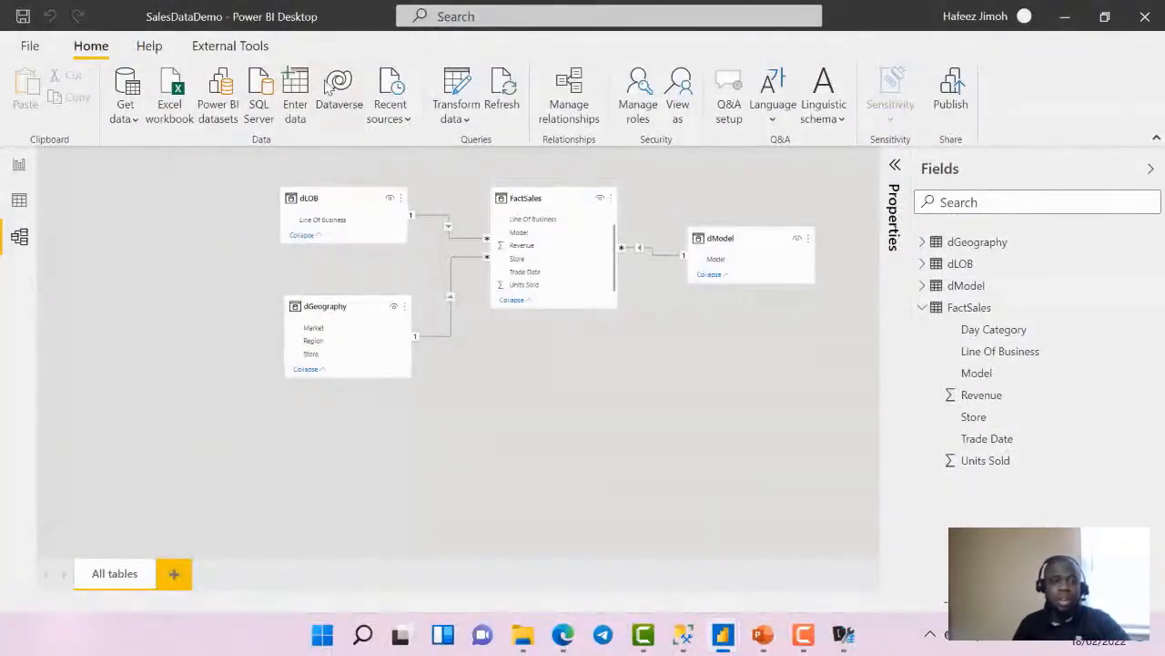
{"action": "left_click", "coordinate": [465, 100]}
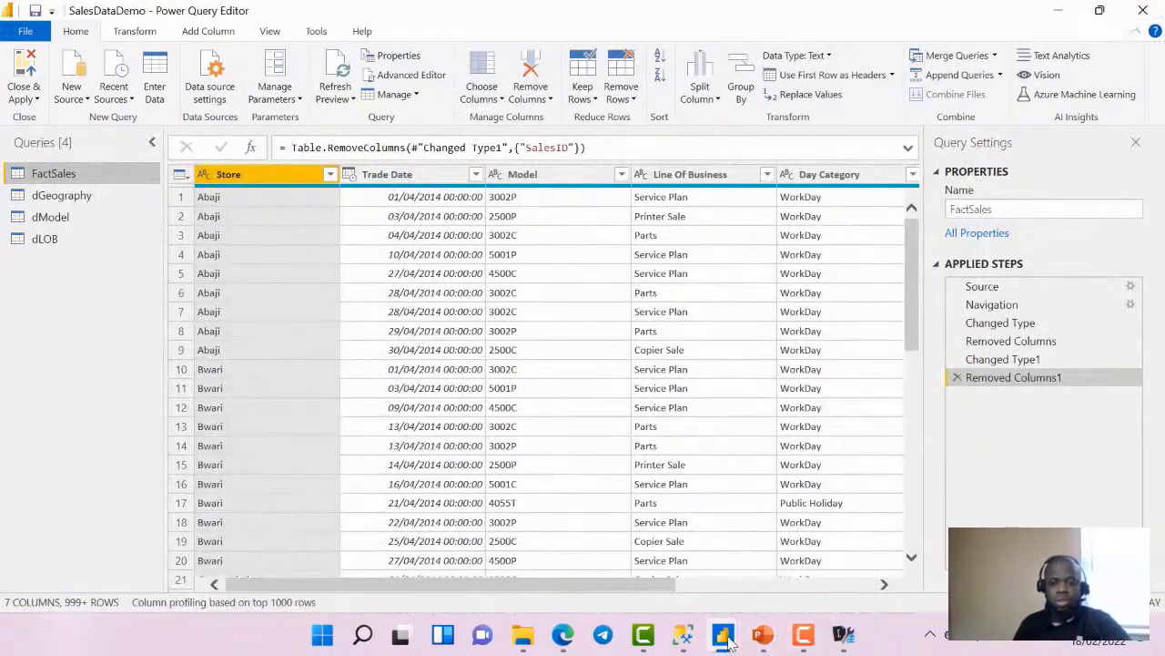
Switch to the Untitled Power BI Desktop file, dismiss its open dialog and view the FactSales query in Power Query Editor
{"action": "mouse_move", "coordinate": [724, 632]}
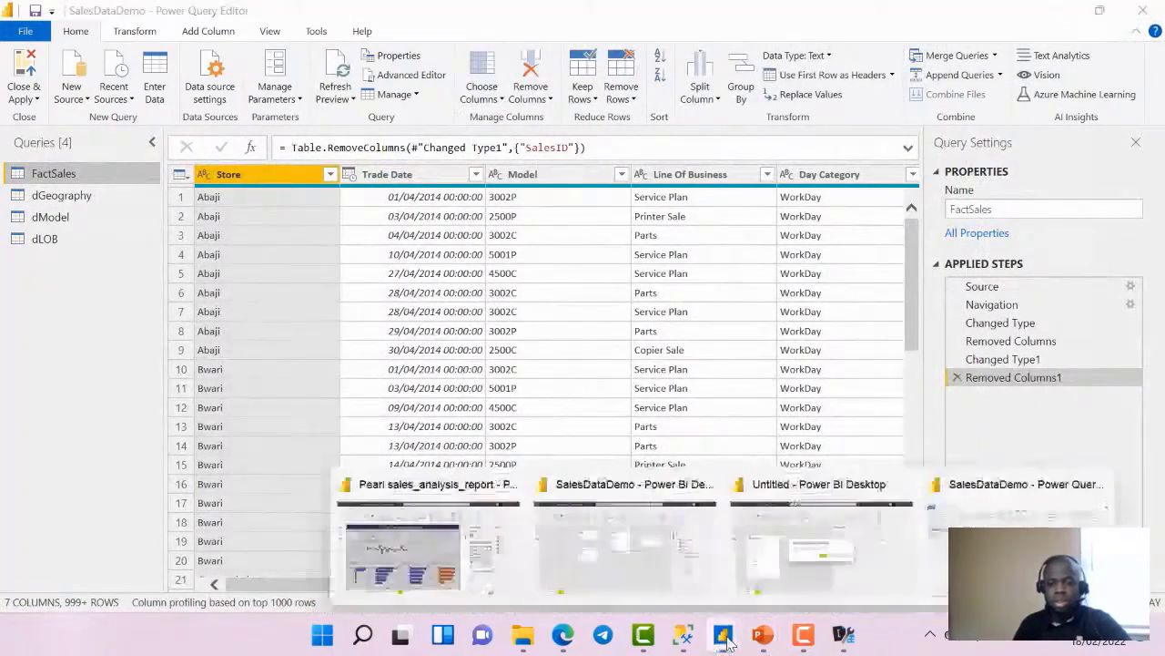
{"action": "left_click", "coordinate": [755, 559]}
{"action": "left_click", "coordinate": [738, 341]}
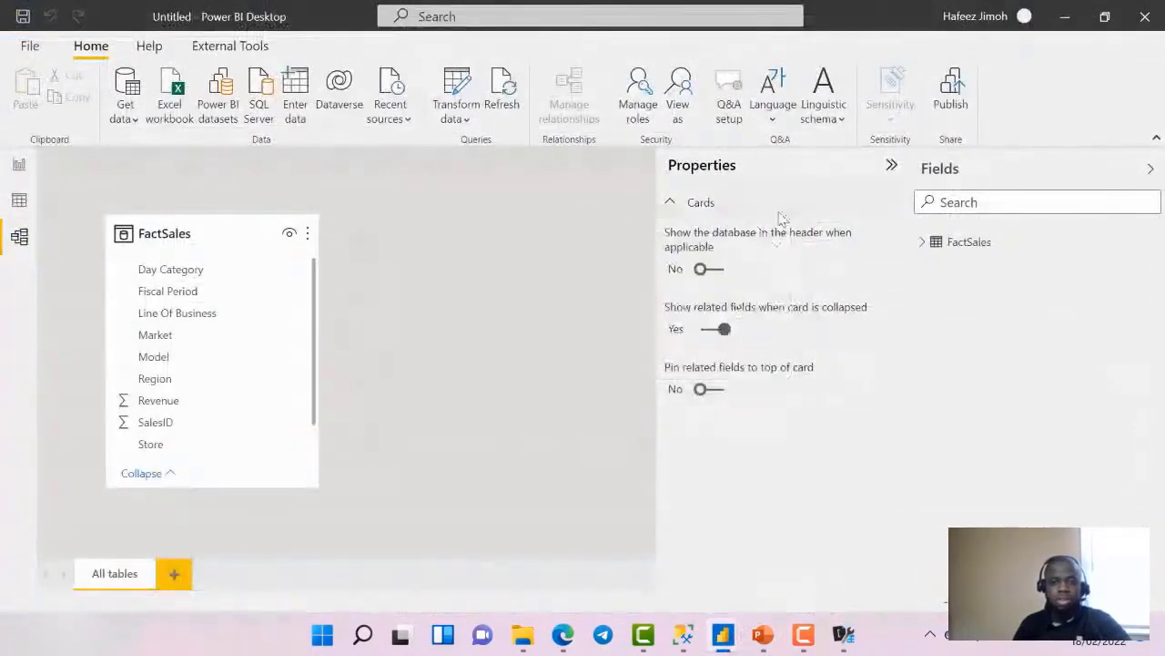
{"action": "left_click", "coordinate": [471, 88]}
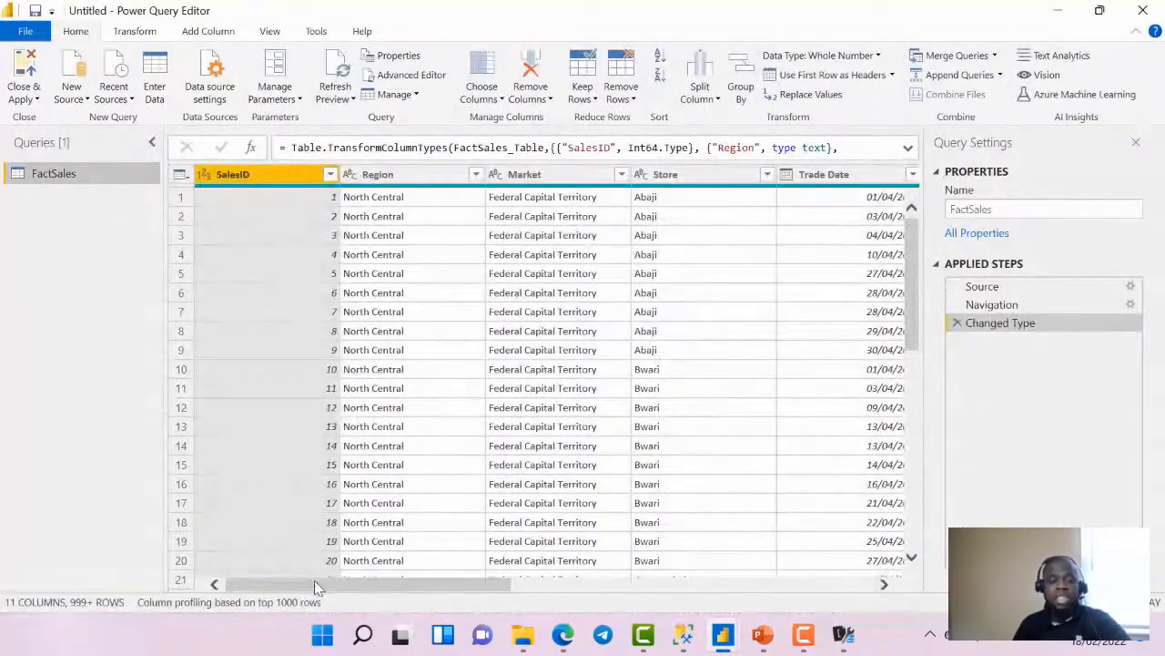
{"action": "left_click_drag", "start_coordinate": [314, 583], "coordinate": [364, 520]}
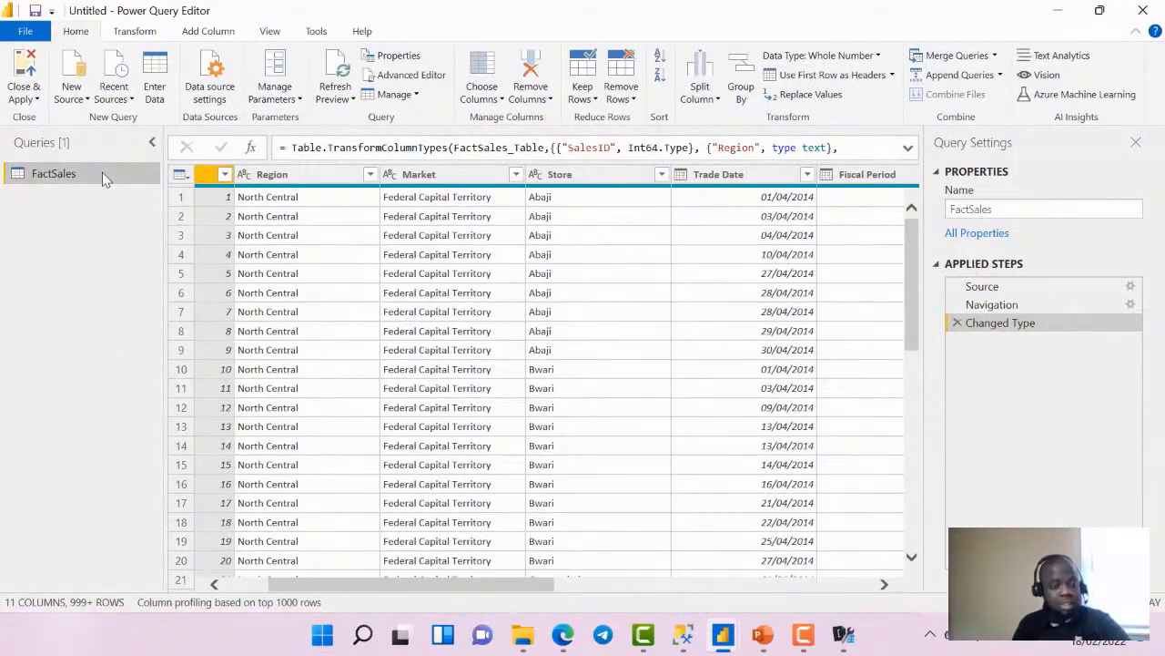
Make a copy of the FactSales query in the Queries list, keeping its default name
{"action": "key", "text": "ctrl+c"}
{"action": "key", "text": "ctrl+v"}
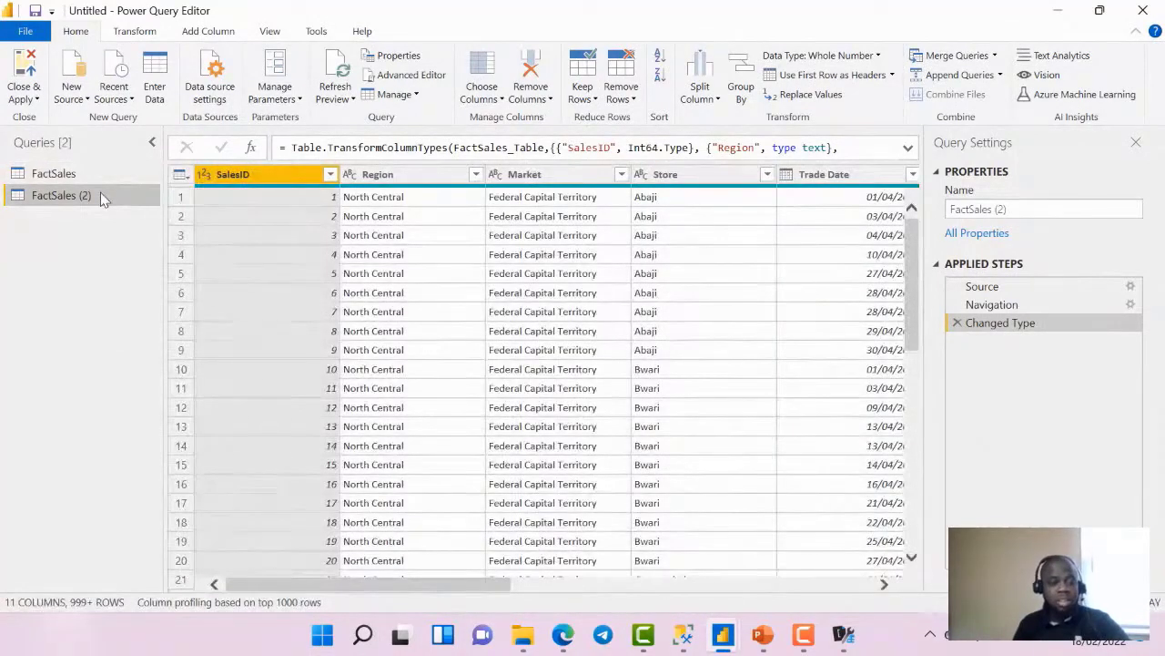
{"action": "double_click", "coordinate": [100, 194]}
{"action": "key", "text": "Return"}
Keep only the Region, Market and Store columns in the copied FactSales query, removing all other columns
{"action": "left_click", "coordinate": [427, 174]}
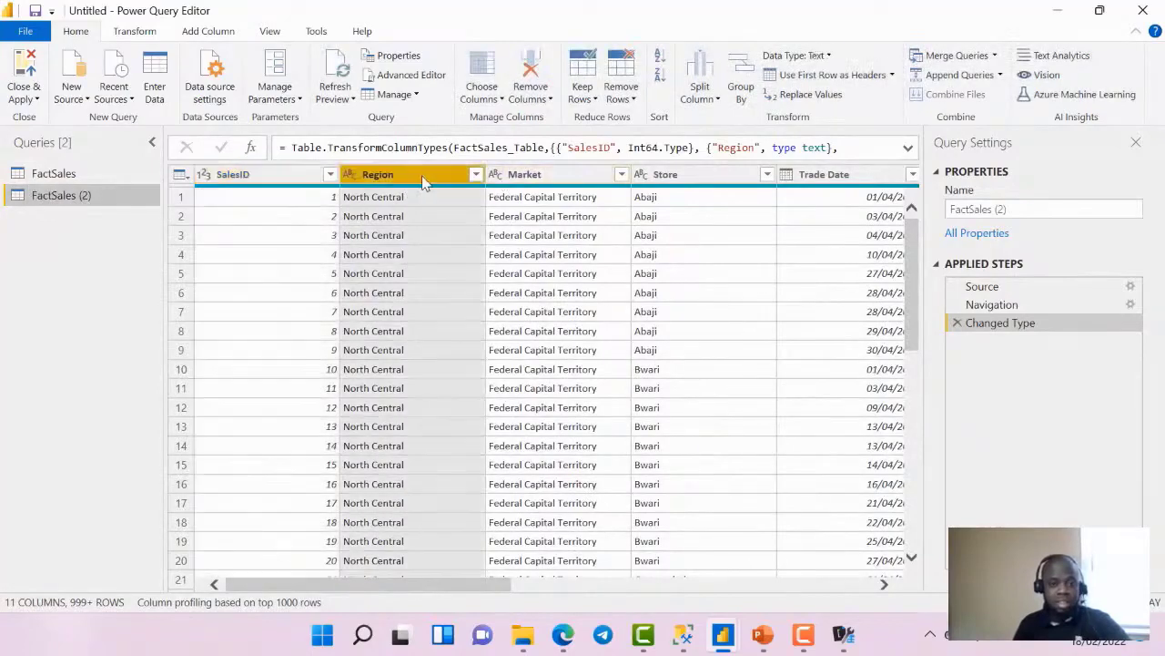
{"action": "left_click", "coordinate": [515, 174], "text": "ctrl"}
{"action": "left_click", "coordinate": [689, 180], "text": "ctrl"}
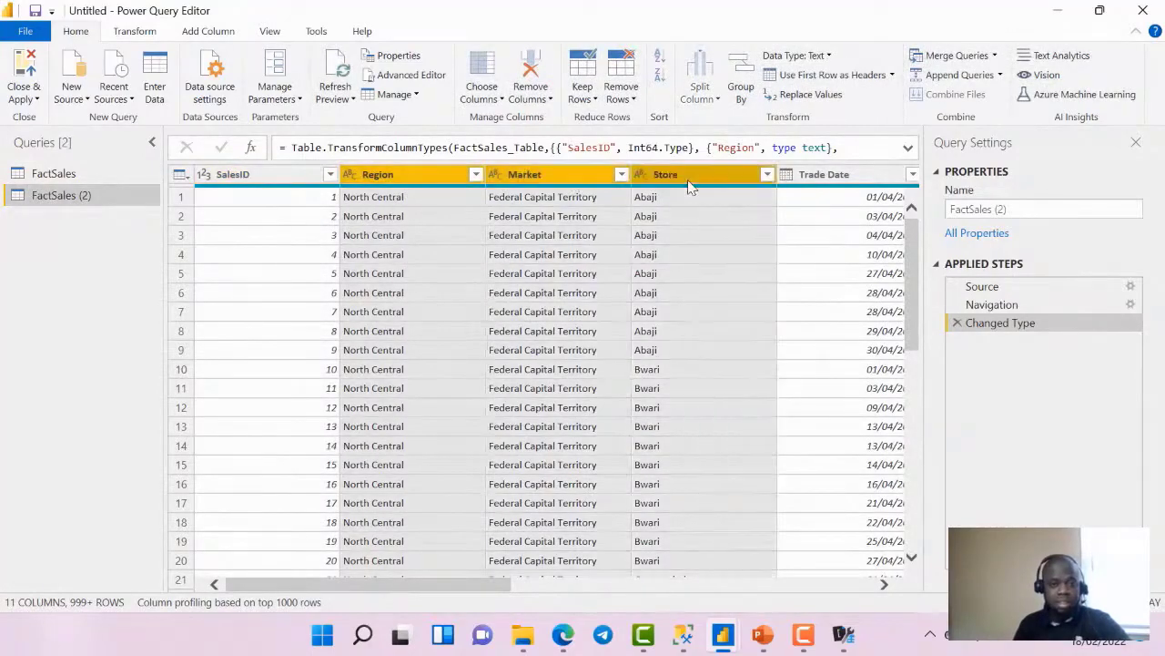
{"action": "right_click", "coordinate": [689, 178]}
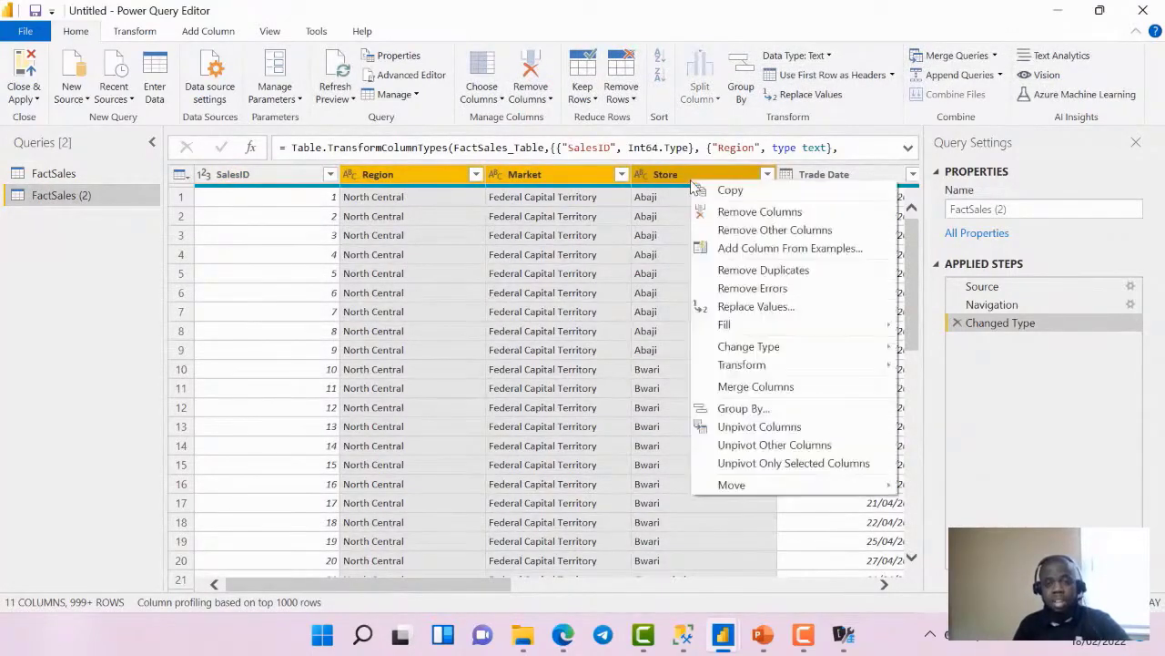
{"action": "left_click", "coordinate": [750, 228]}
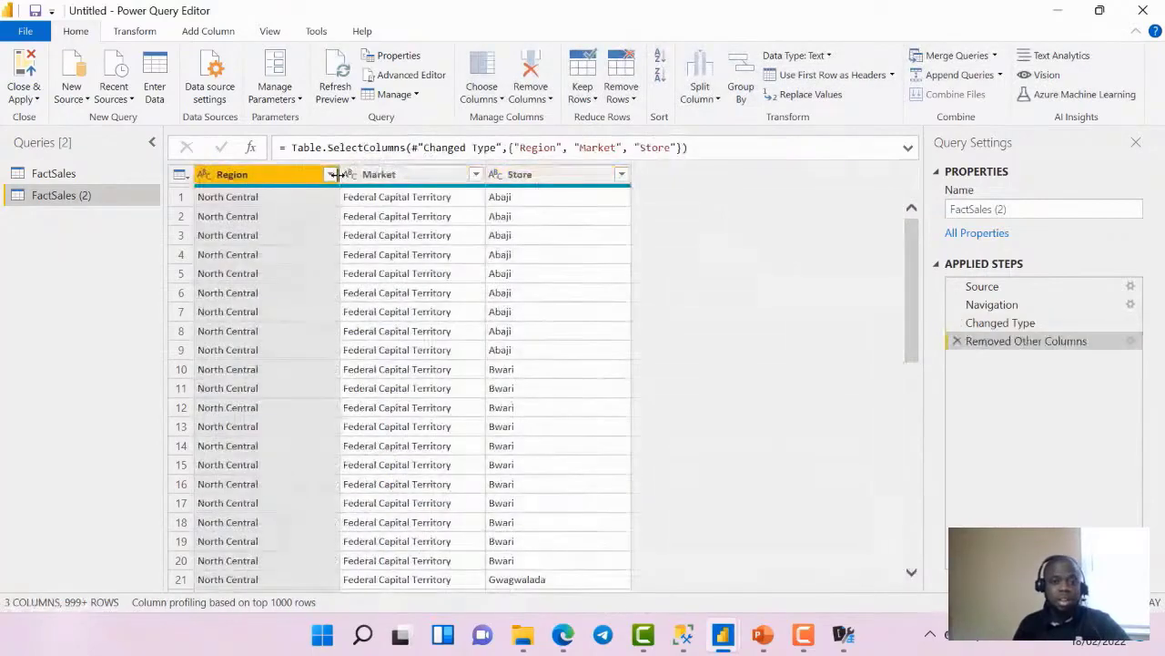
Remove duplicate rows from the copied FactSales query based on the Store column
{"action": "left_click", "coordinate": [410, 174]}
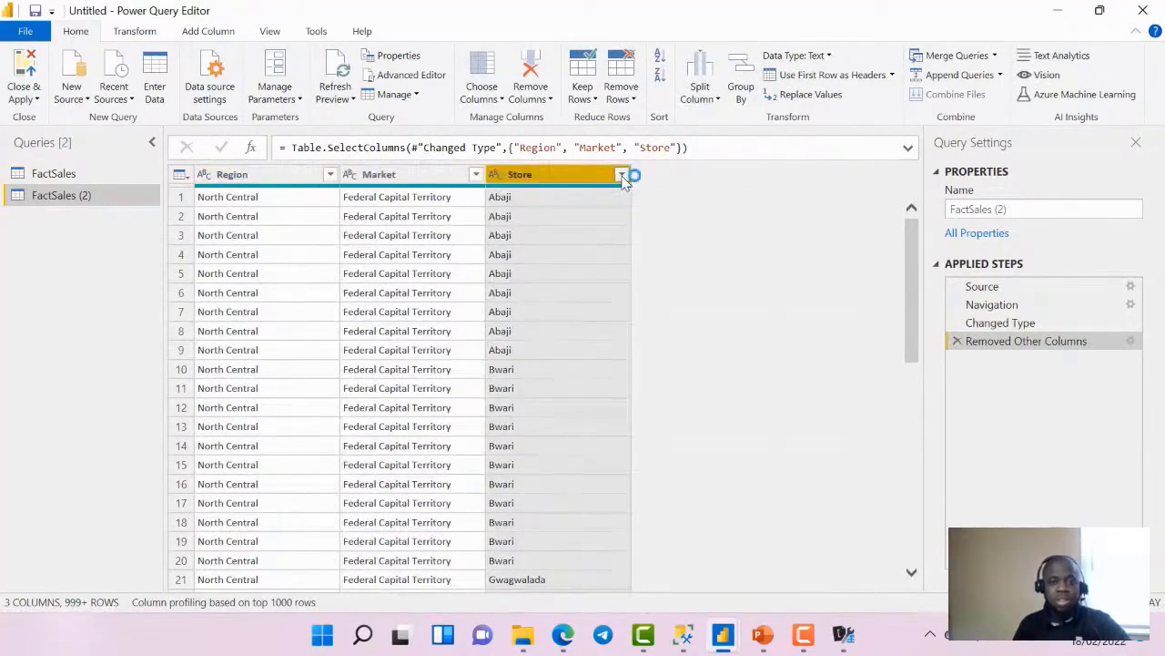
{"action": "left_click", "coordinate": [622, 174]}
{"action": "key", "text": "Escape"}
{"action": "right_click", "coordinate": [587, 178]}
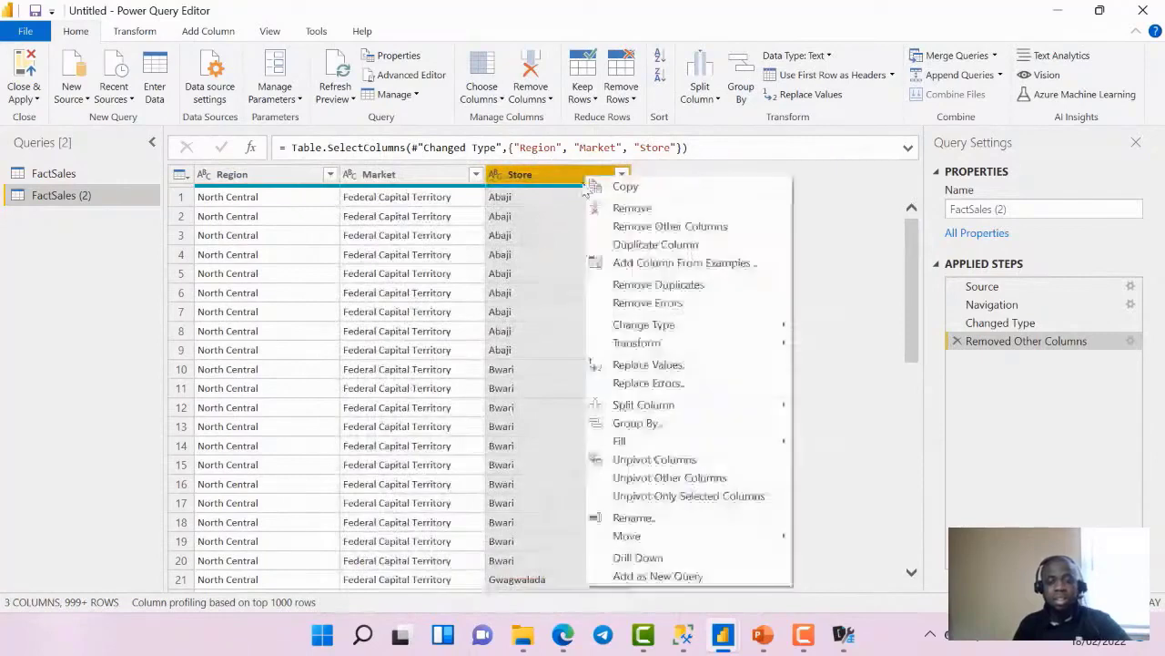
{"action": "left_click", "coordinate": [660, 286]}
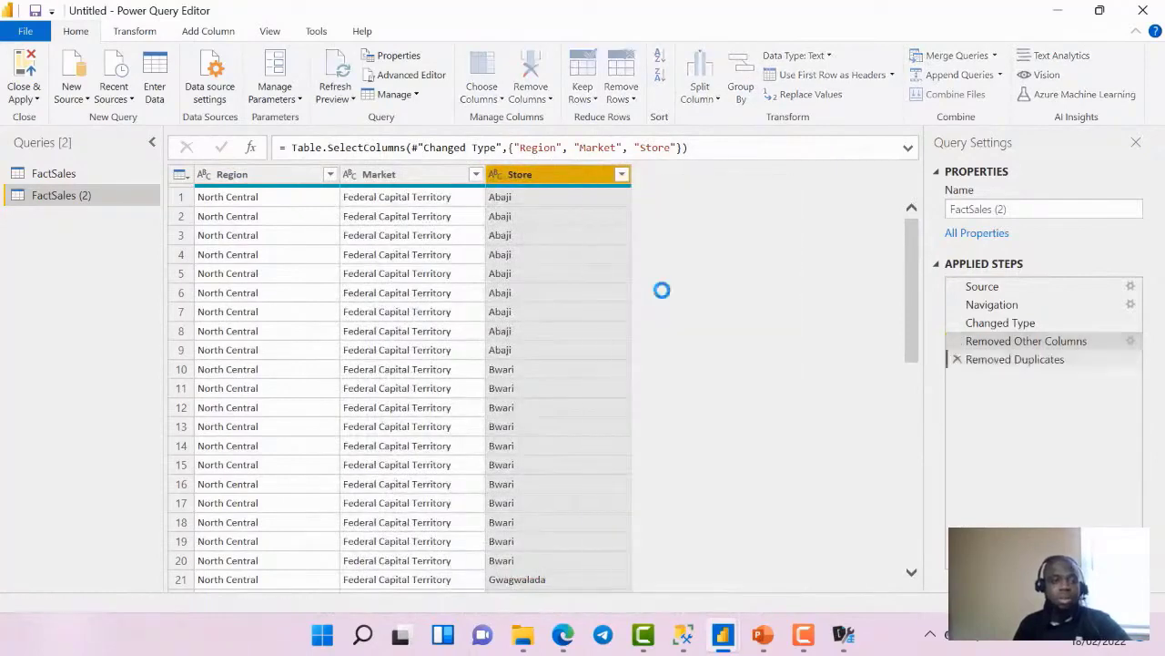
Rename the copied query dGeography and inspect the formula of its Source step
{"action": "double_click", "coordinate": [131, 194]}
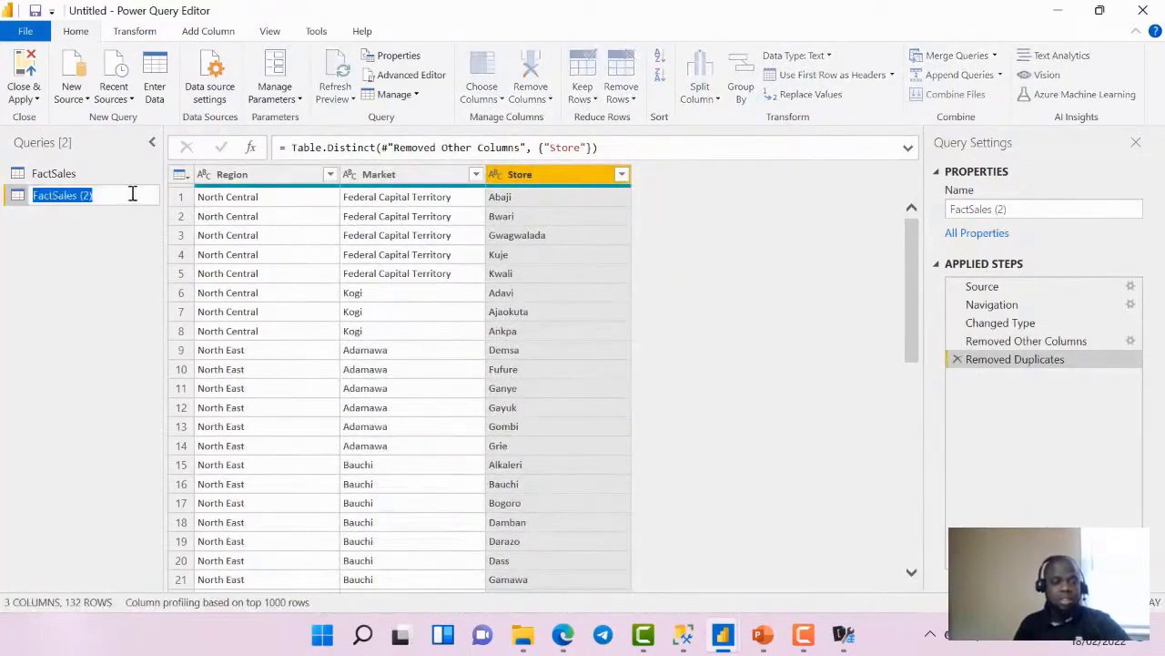
{"action": "type", "text": "dGeography"}
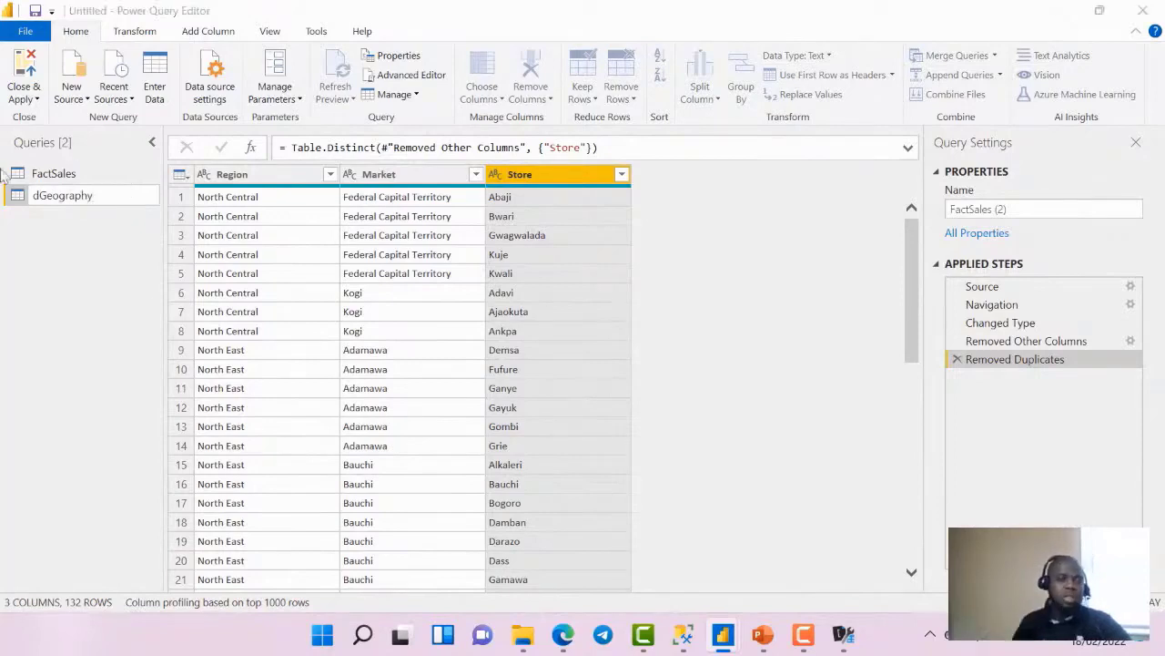
{"action": "key", "text": "Return"}
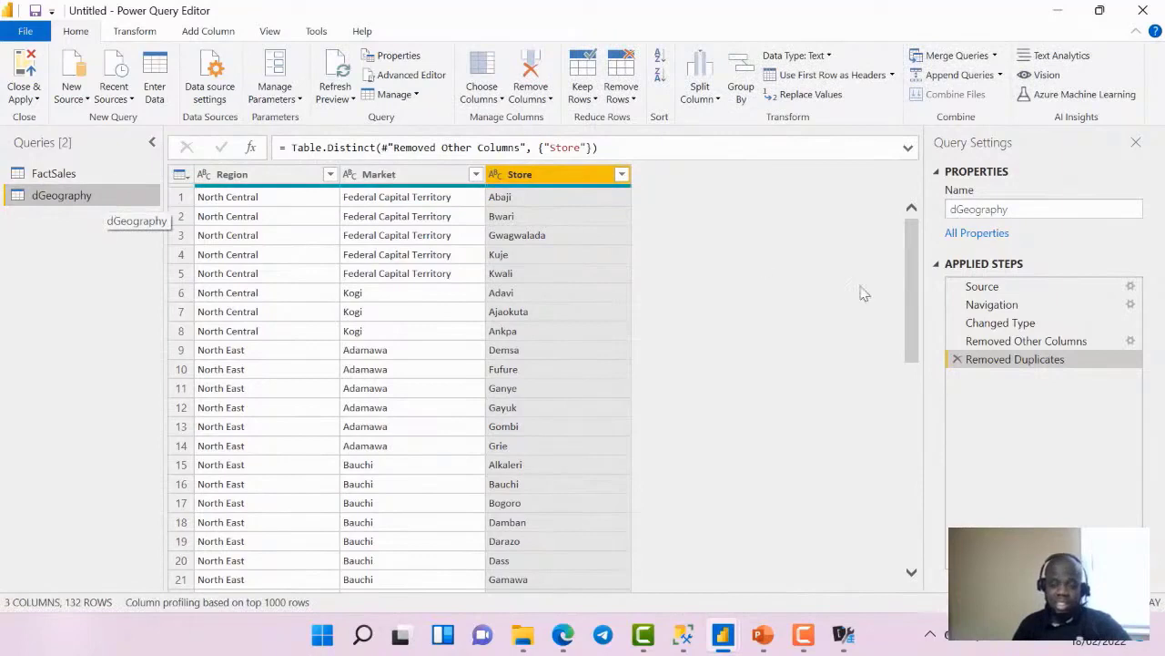
{"action": "left_click", "coordinate": [1037, 287]}
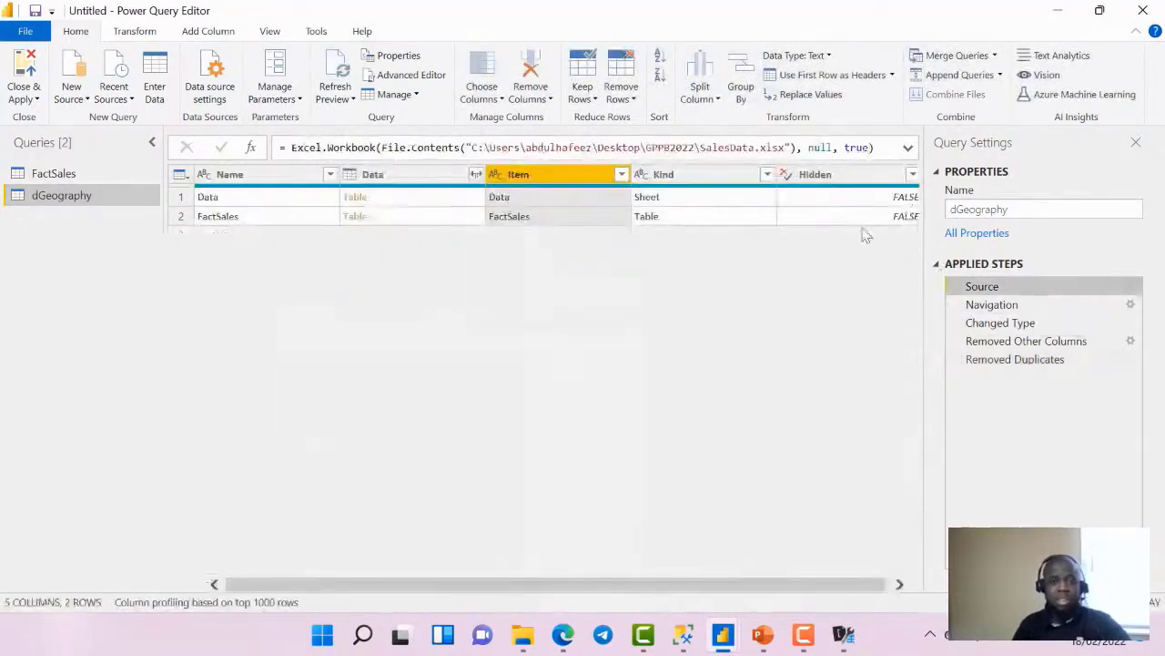
{"action": "triple_click", "coordinate": [891, 145]}
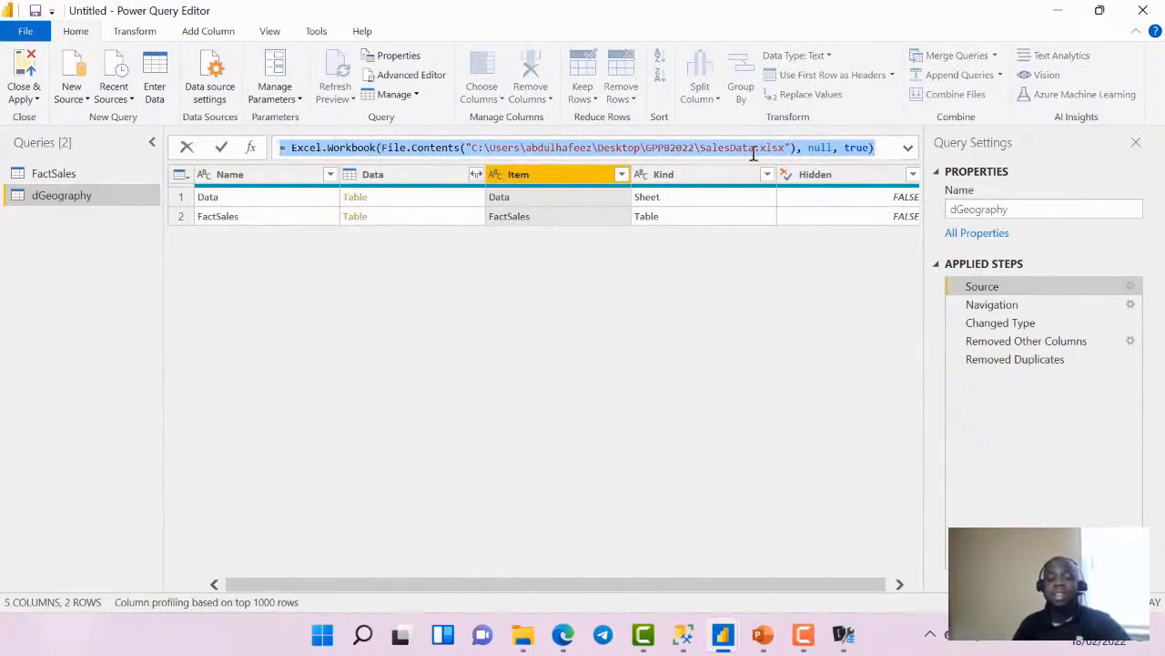
Paste another copy of the FactSales query and rename it dModel
{"action": "left_click", "coordinate": [71, 173]}
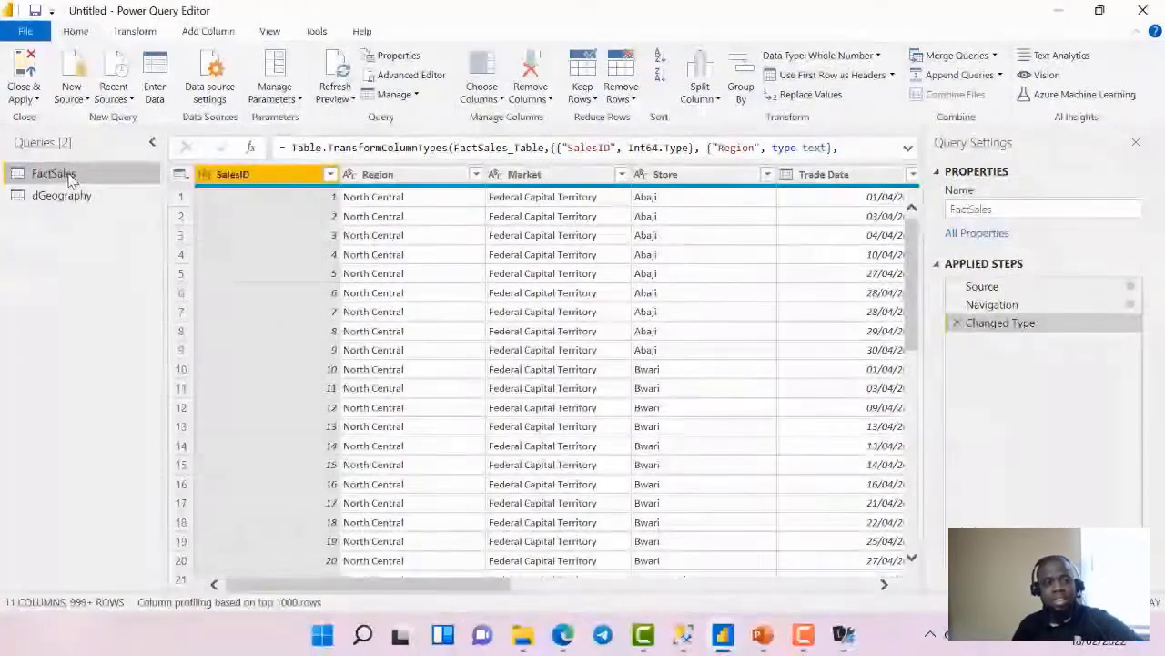
{"action": "key", "text": "ctrl+v"}
{"action": "double_click", "coordinate": [71, 215]}
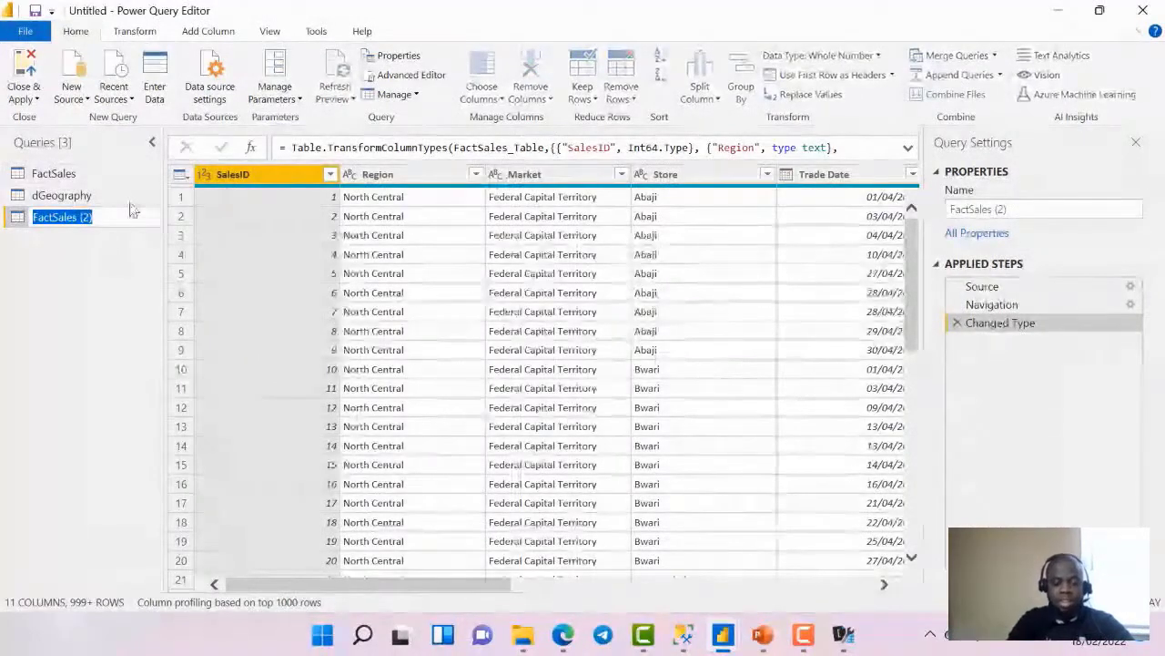
{"action": "type", "text": "dModel"}
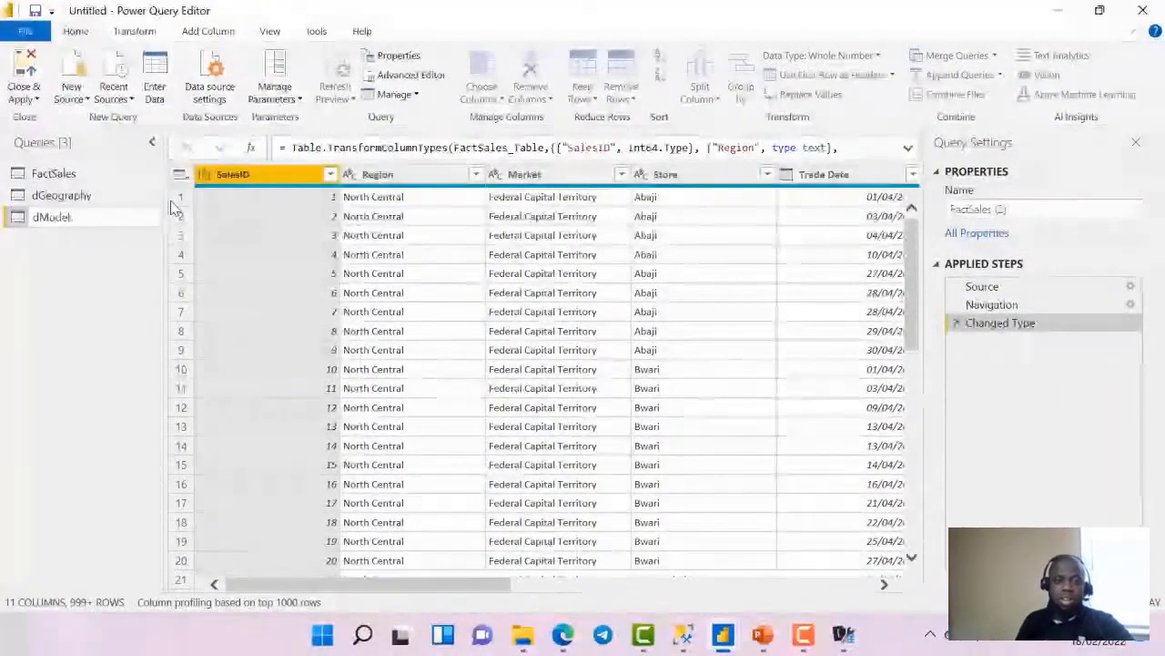
{"action": "key", "text": "Return"}
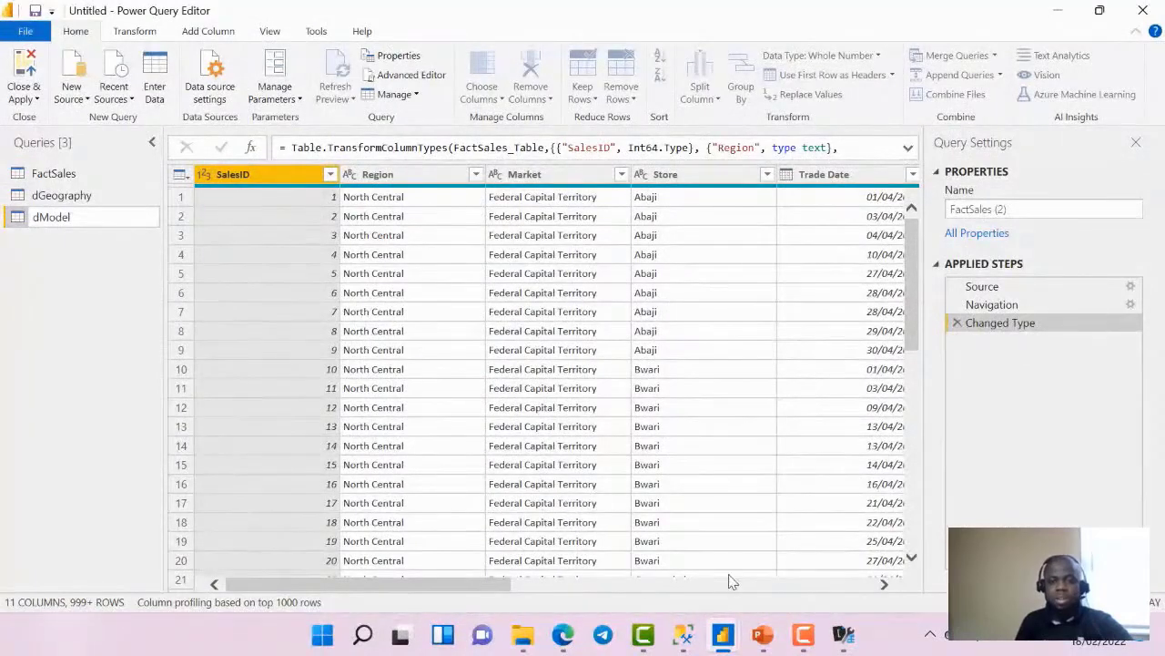
Keep only the Model column in the dModel query and remove its duplicate values
{"action": "left_click_drag", "start_coordinate": [497, 584], "coordinate": [726, 587]}
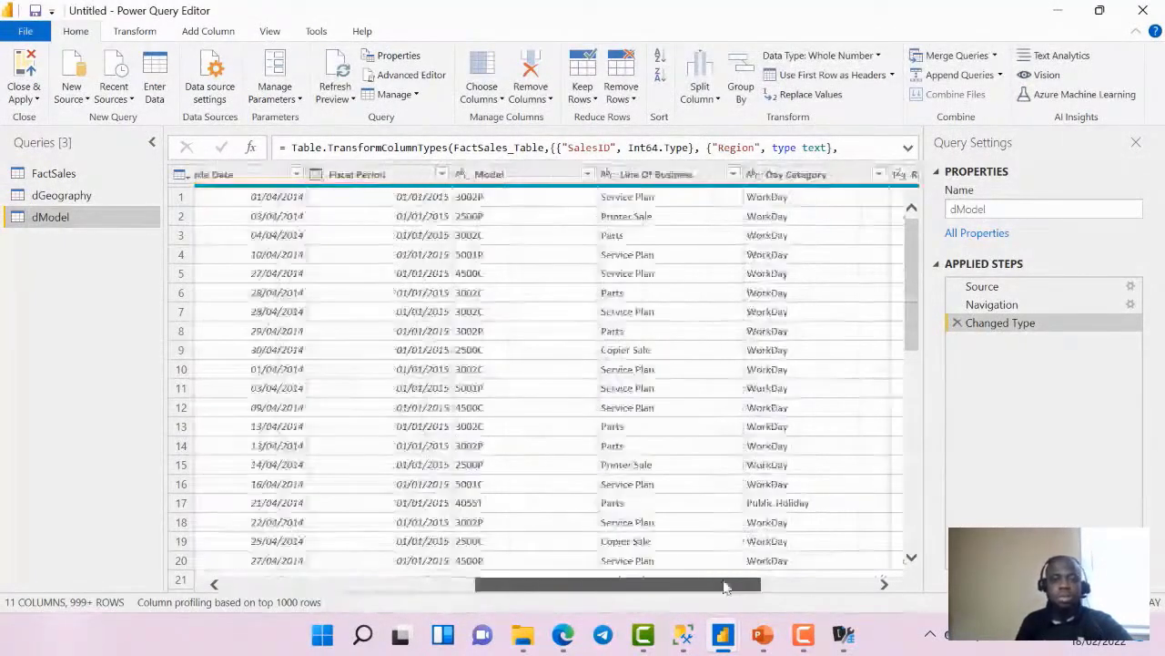
{"action": "left_click", "coordinate": [455, 175]}
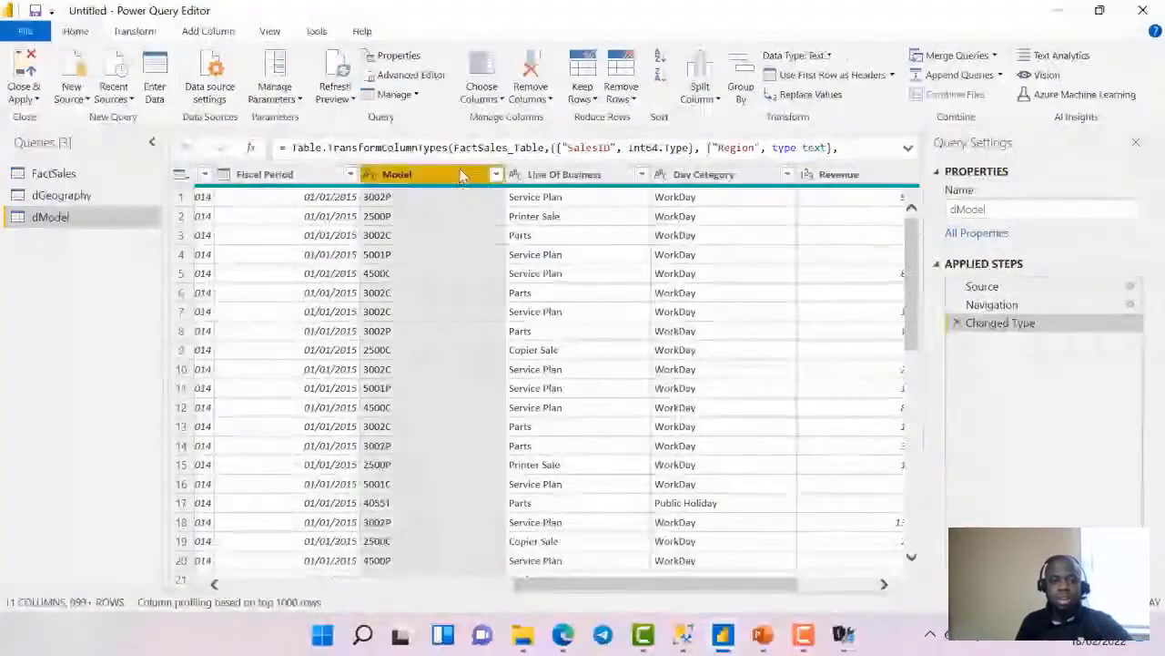
{"action": "right_click", "coordinate": [462, 175]}
{"action": "left_click", "coordinate": [537, 218]}
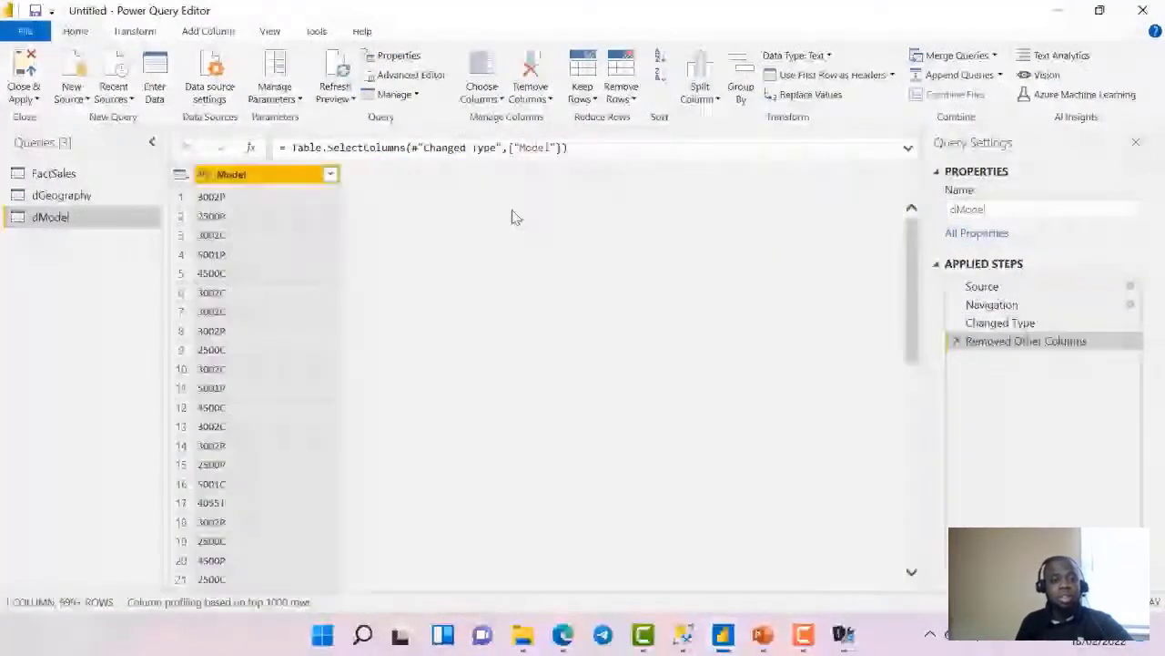
{"action": "right_click", "coordinate": [293, 182]}
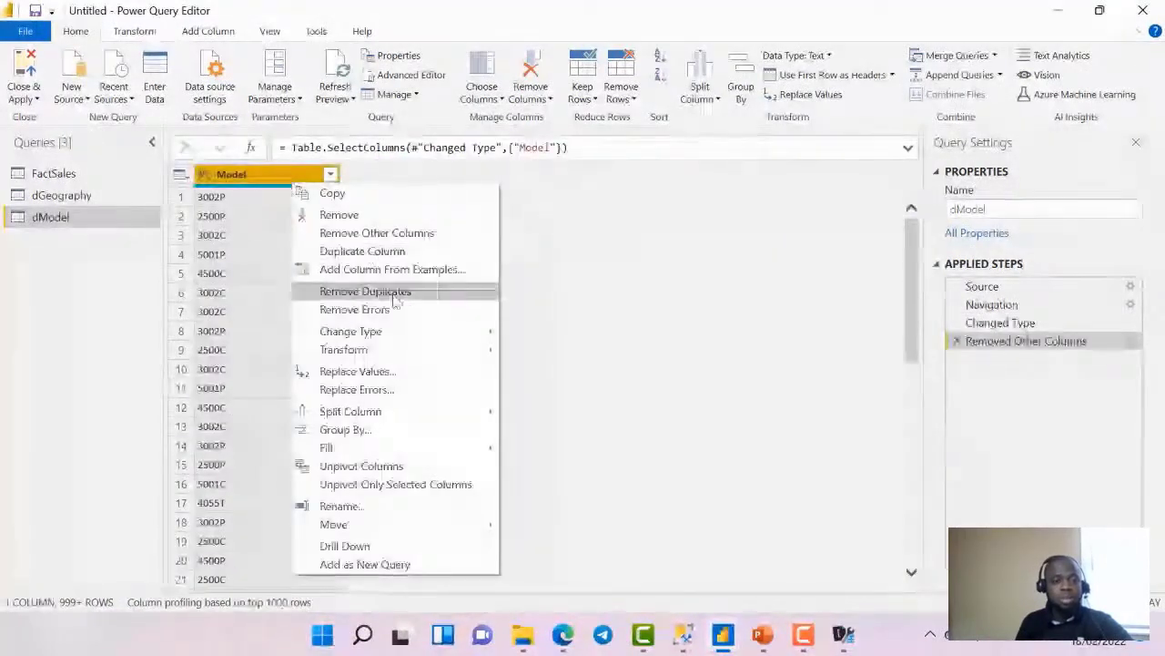
{"action": "left_click", "coordinate": [364, 290]}
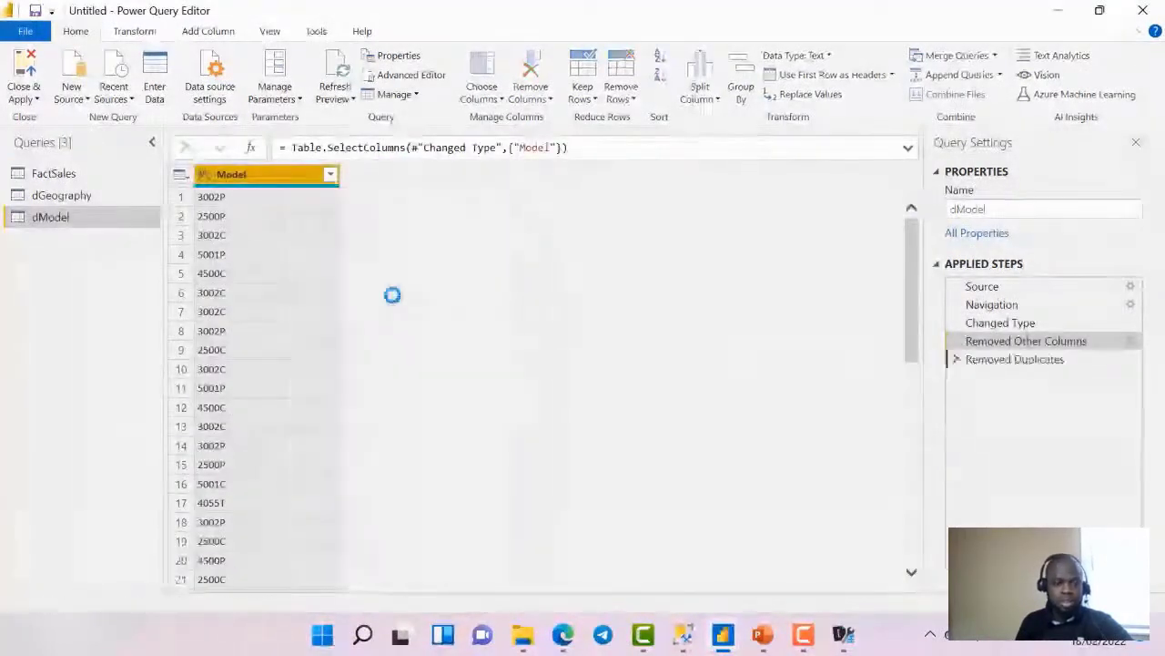
Delete the dGeography and dModel queries together, leaving only FactSales in the Queries list
{"action": "left_click", "coordinate": [92, 195]}
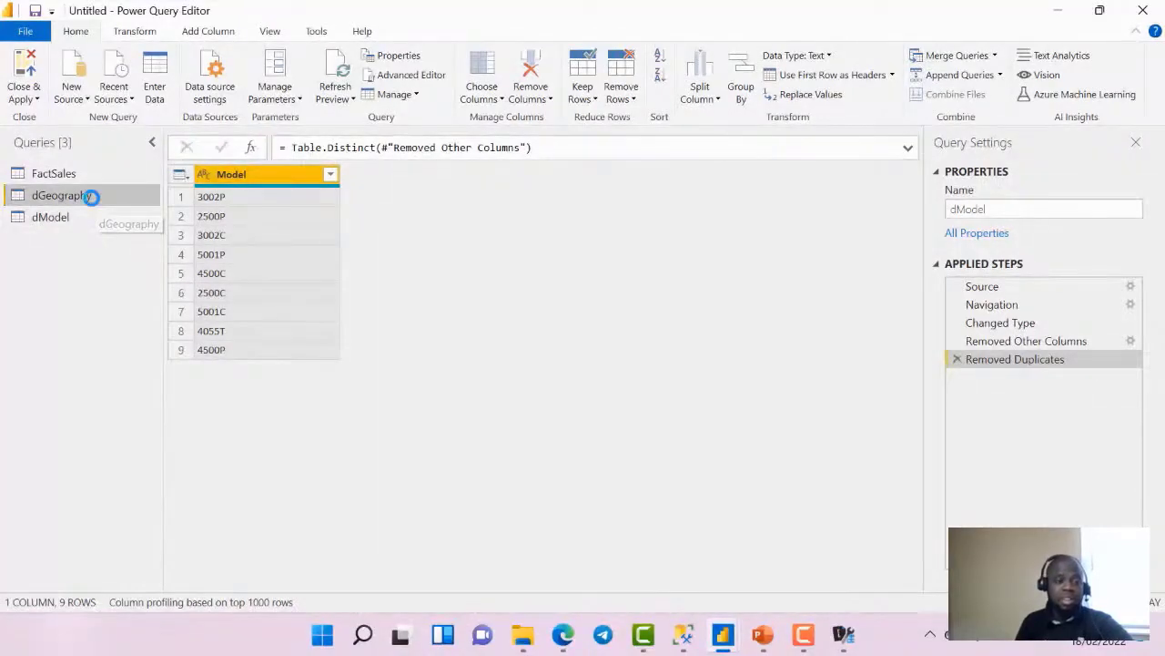
{"action": "right_click", "coordinate": [89, 213]}
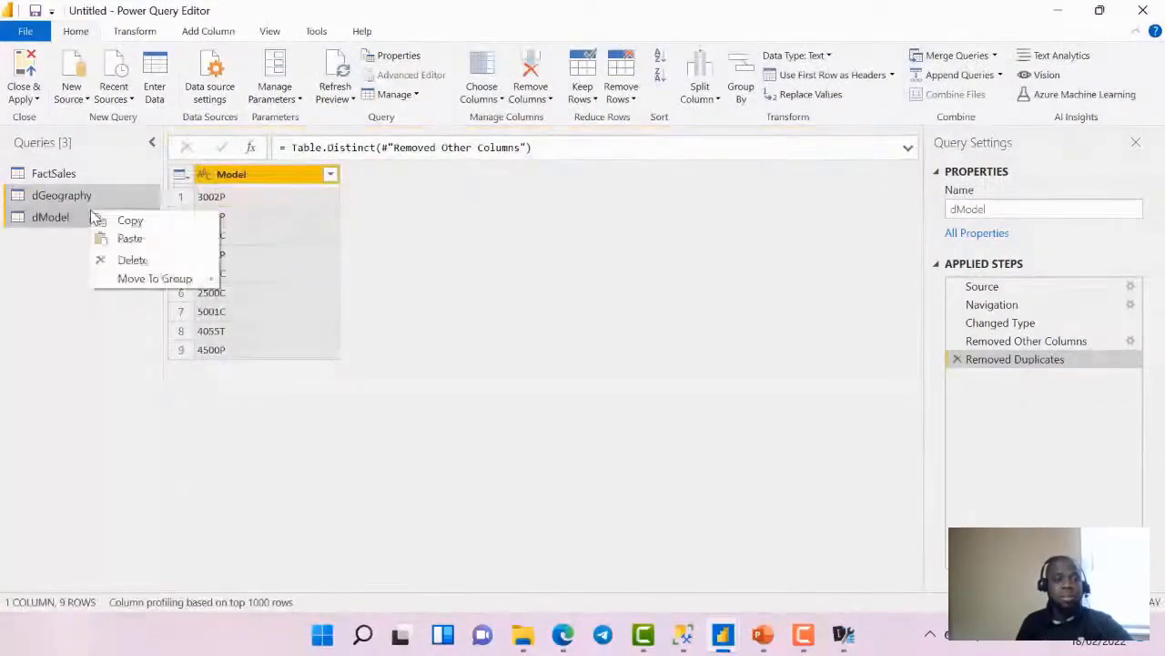
{"action": "left_click", "coordinate": [135, 259]}
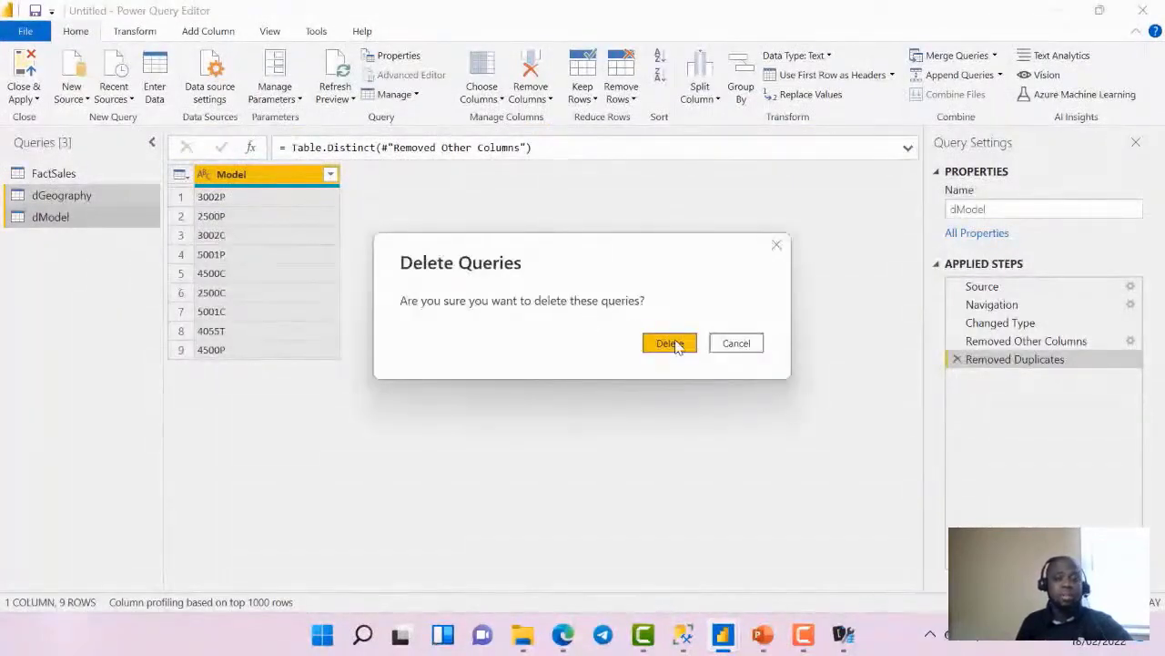
{"action": "left_click", "coordinate": [672, 343]}
Rename the FactSales query Raw Data so that it serves as the staging query
{"action": "left_click", "coordinate": [108, 182]}
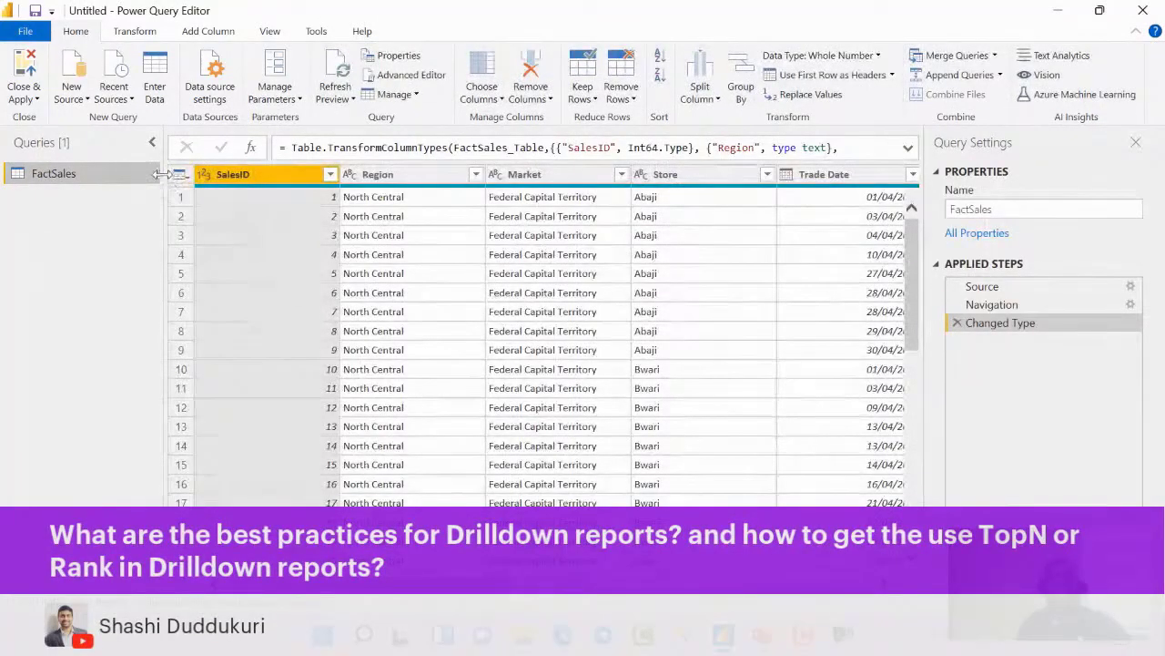
{"action": "right_click", "coordinate": [117, 178]}
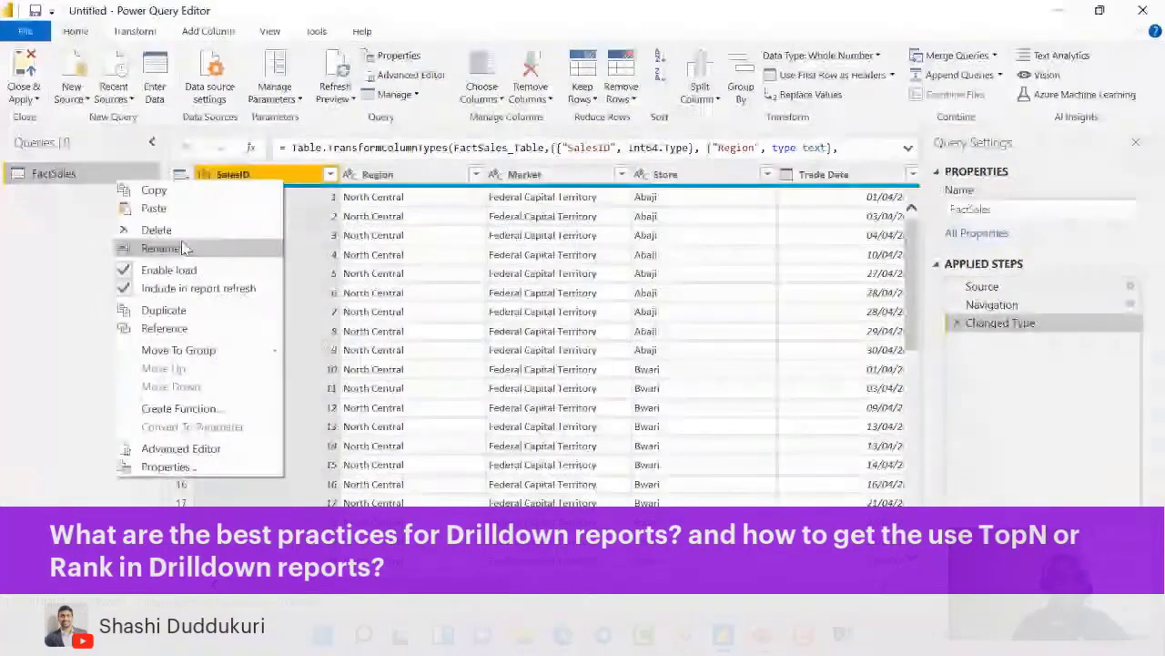
{"action": "left_click", "coordinate": [182, 248]}
{"action": "type", "text": "Raw Data"}
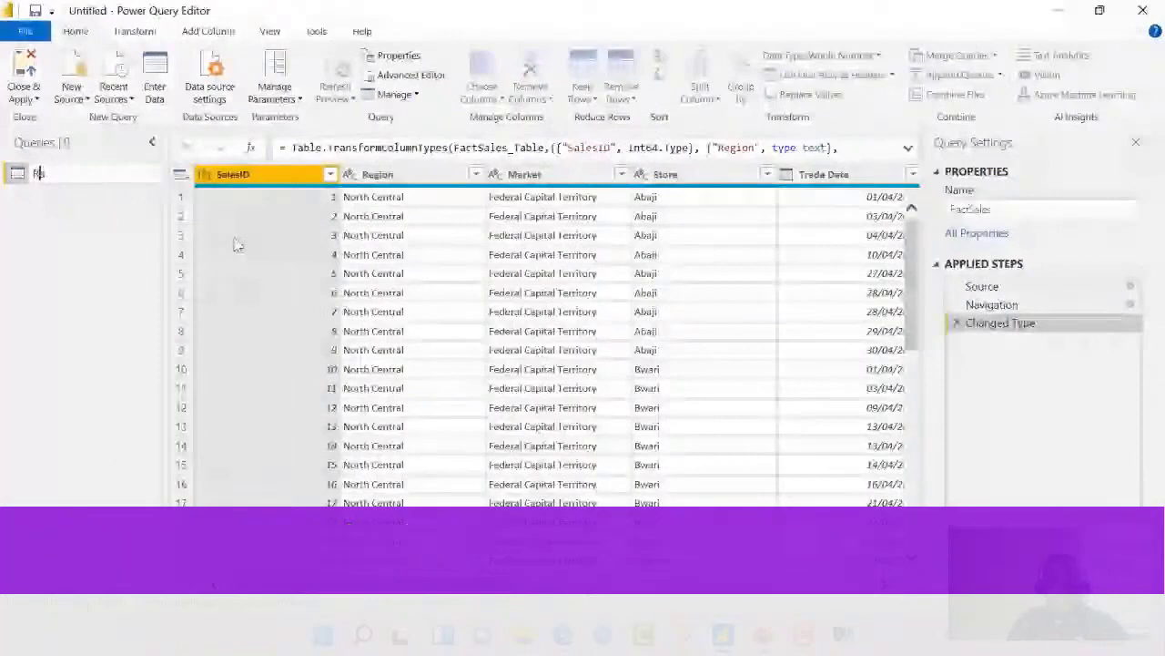
{"action": "key", "text": "Return"}
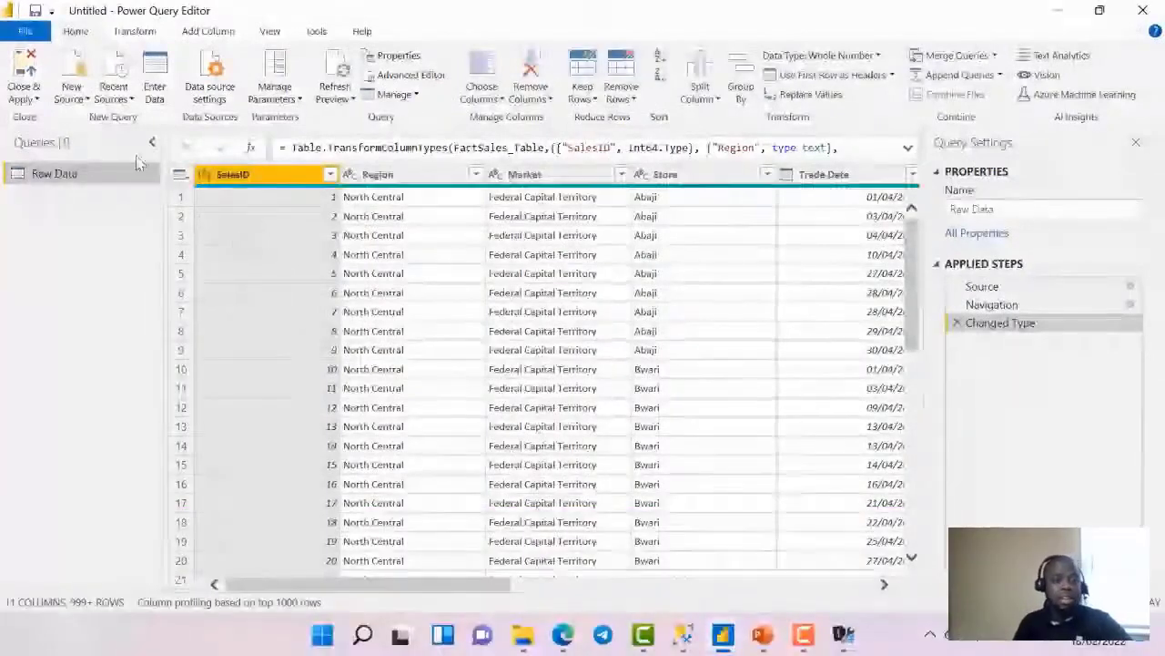
Create a reference of the Raw Data query and compare the new query's Source formula with the original's
{"action": "right_click", "coordinate": [111, 174]}
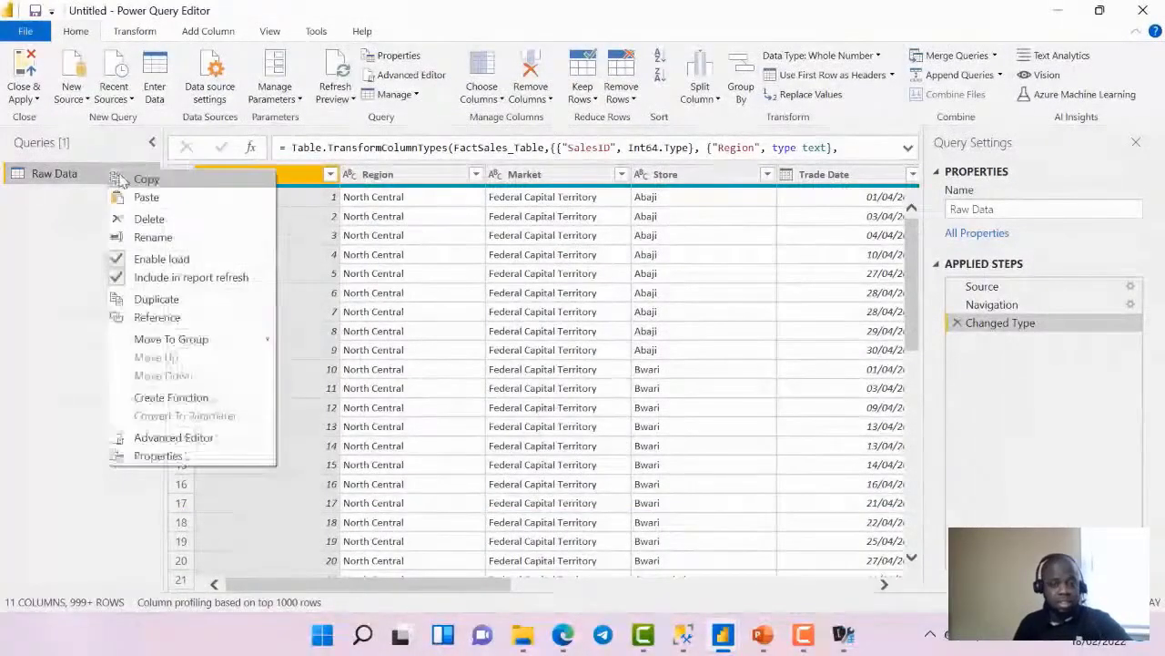
{"action": "left_click", "coordinate": [196, 319]}
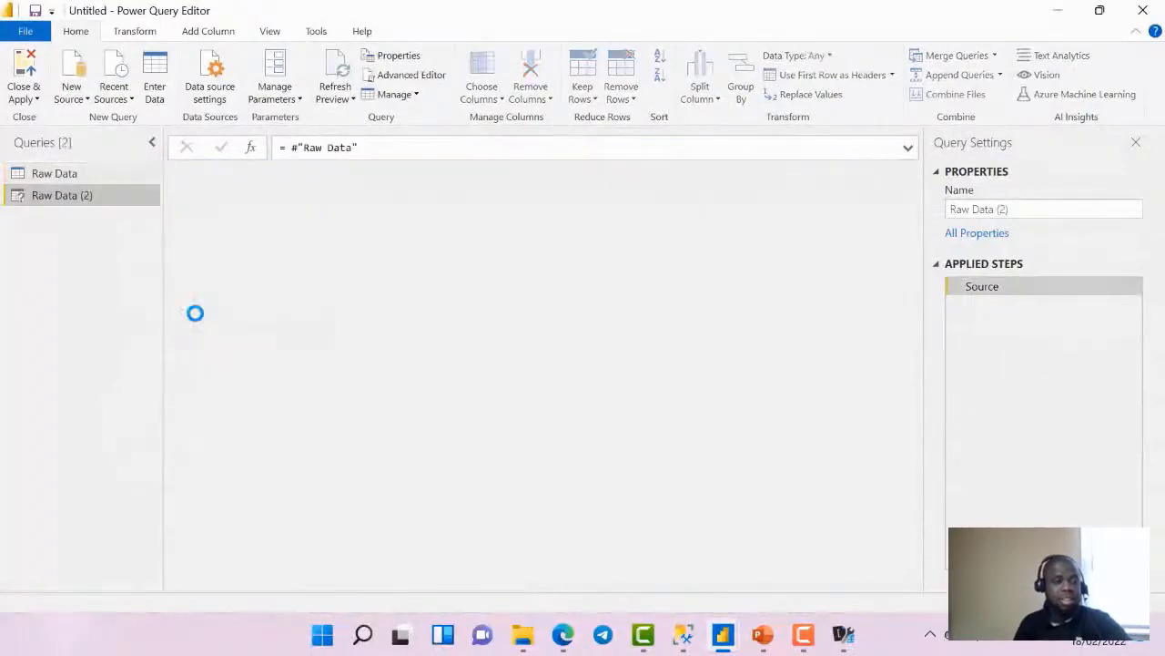
{"action": "left_click", "coordinate": [109, 172]}
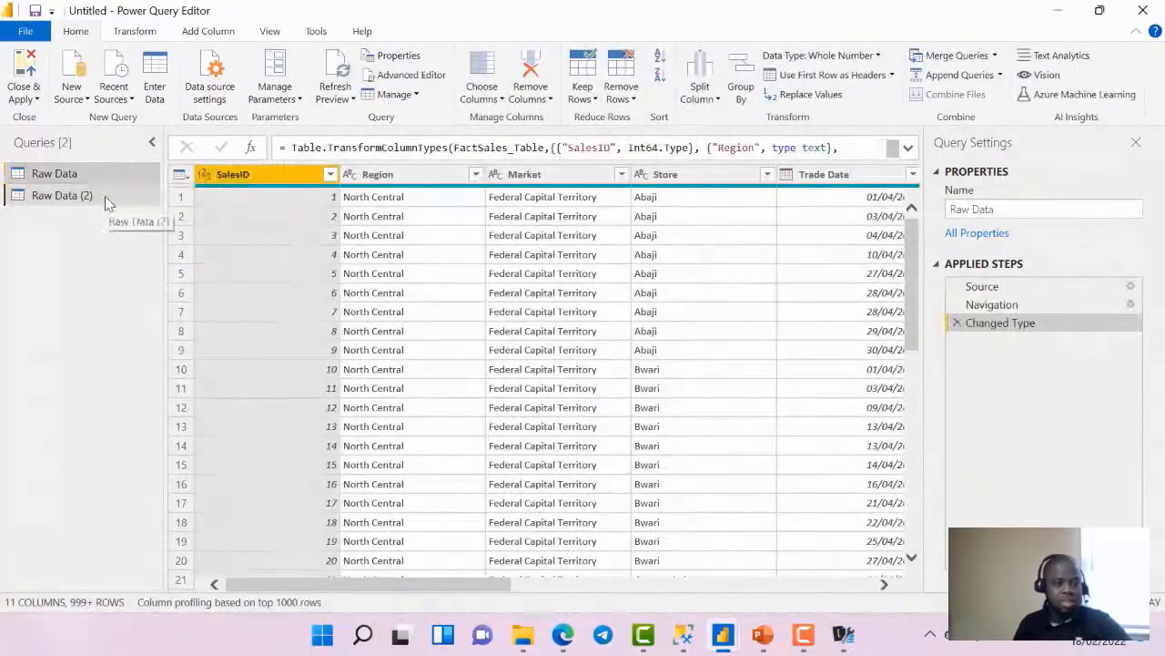
{"action": "left_click", "coordinate": [105, 195]}
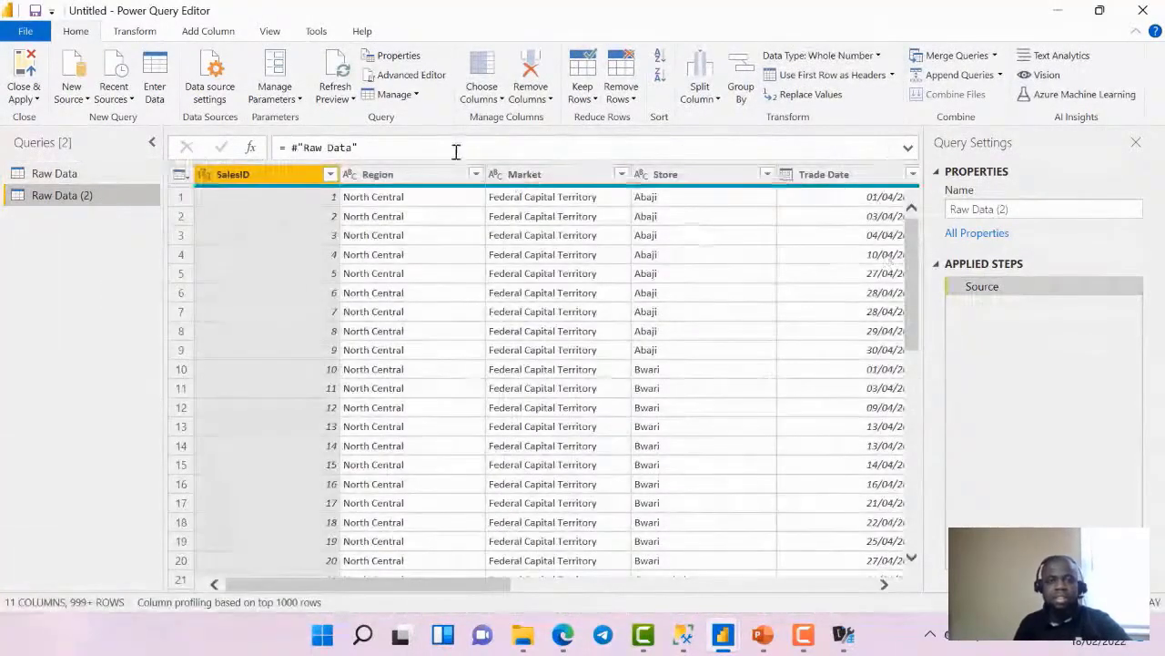
{"action": "left_click_drag", "start_coordinate": [455, 149], "coordinate": [259, 151]}
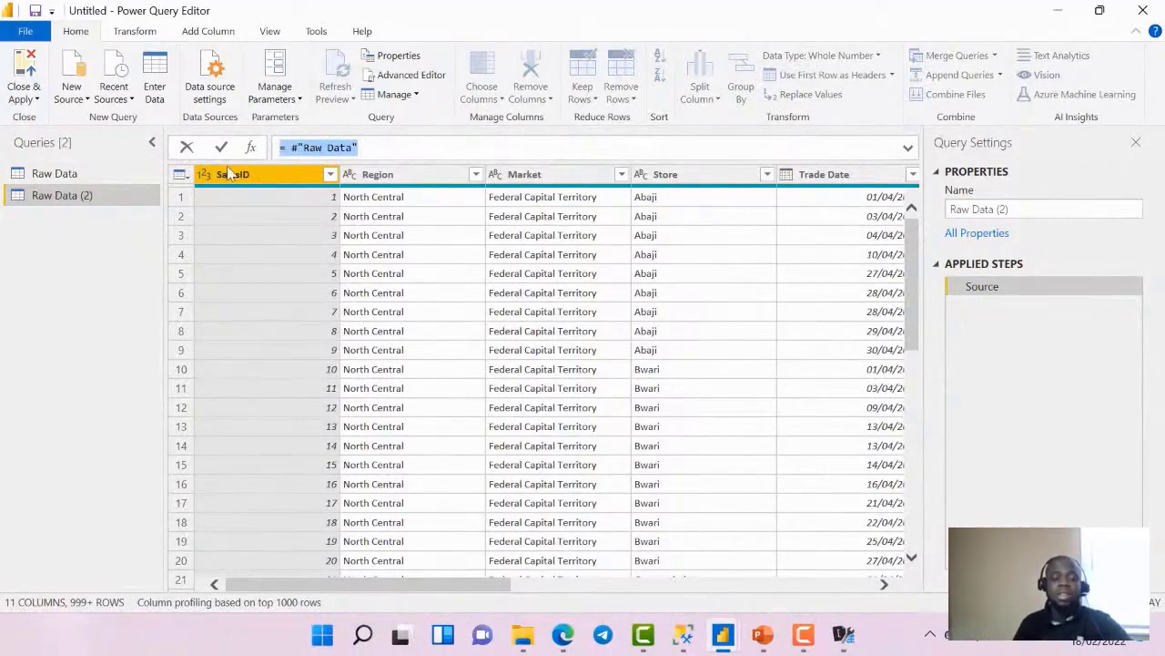
Rename the query that references Raw Data as FactSales
{"action": "right_click", "coordinate": [108, 200]}
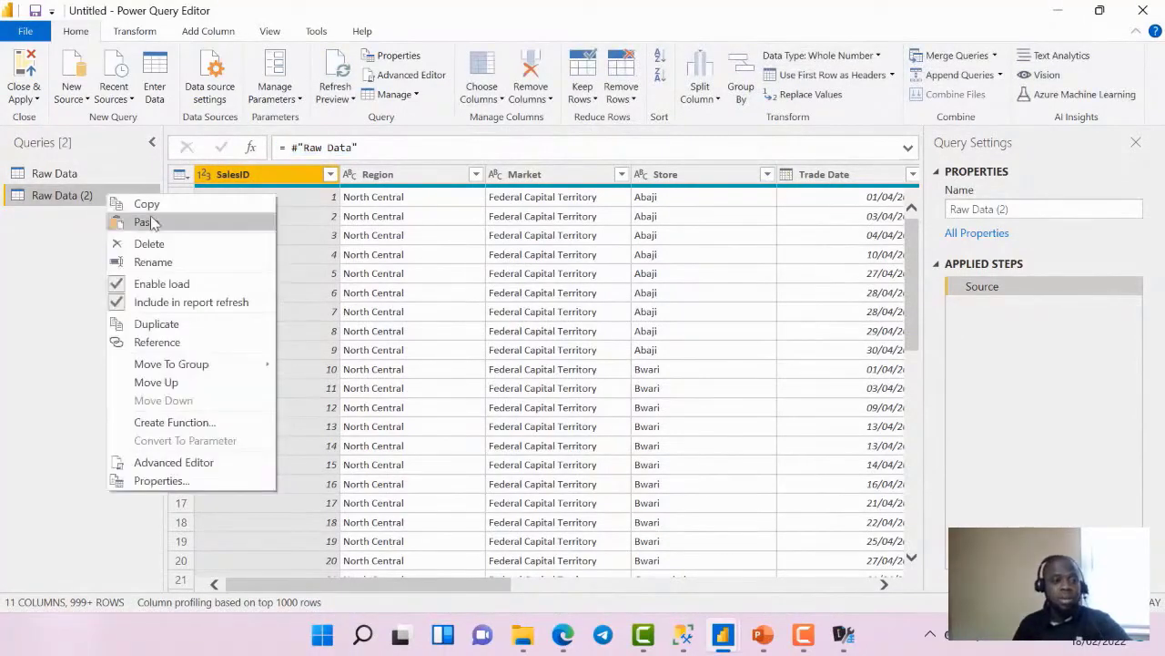
{"action": "left_click", "coordinate": [188, 262]}
{"action": "type", "text": "FactSales"}
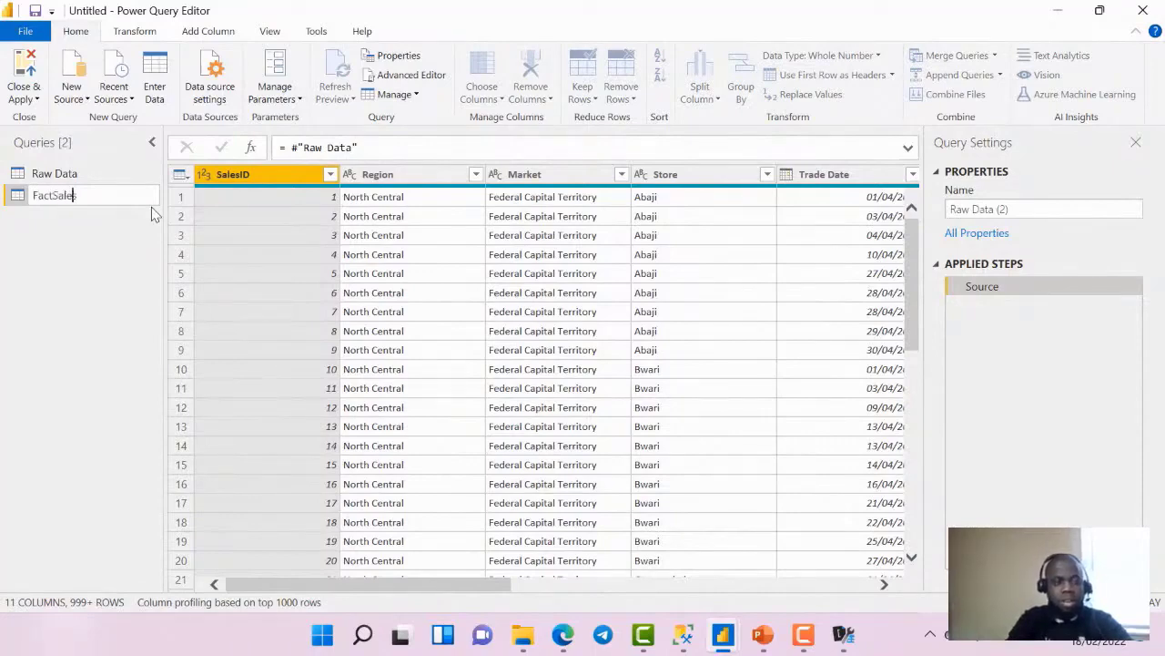
{"action": "key", "text": "Return"}
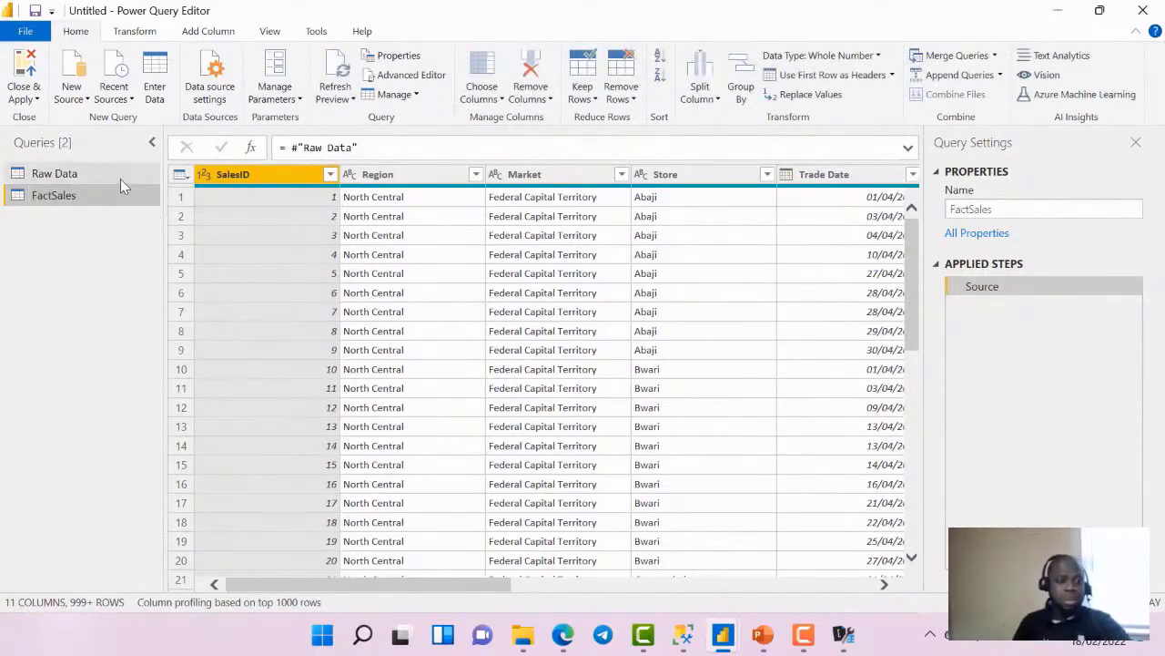
Disable loading for the Raw Data query so that it acts only as a staging source
{"action": "left_click", "coordinate": [118, 177]}
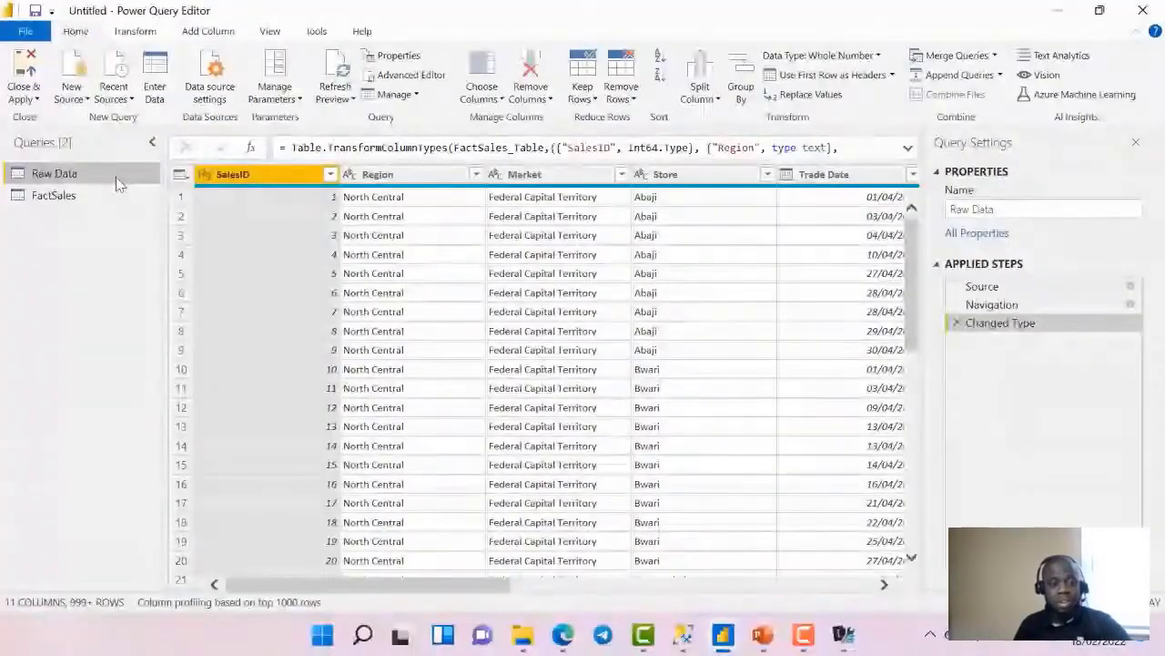
{"action": "right_click", "coordinate": [118, 180]}
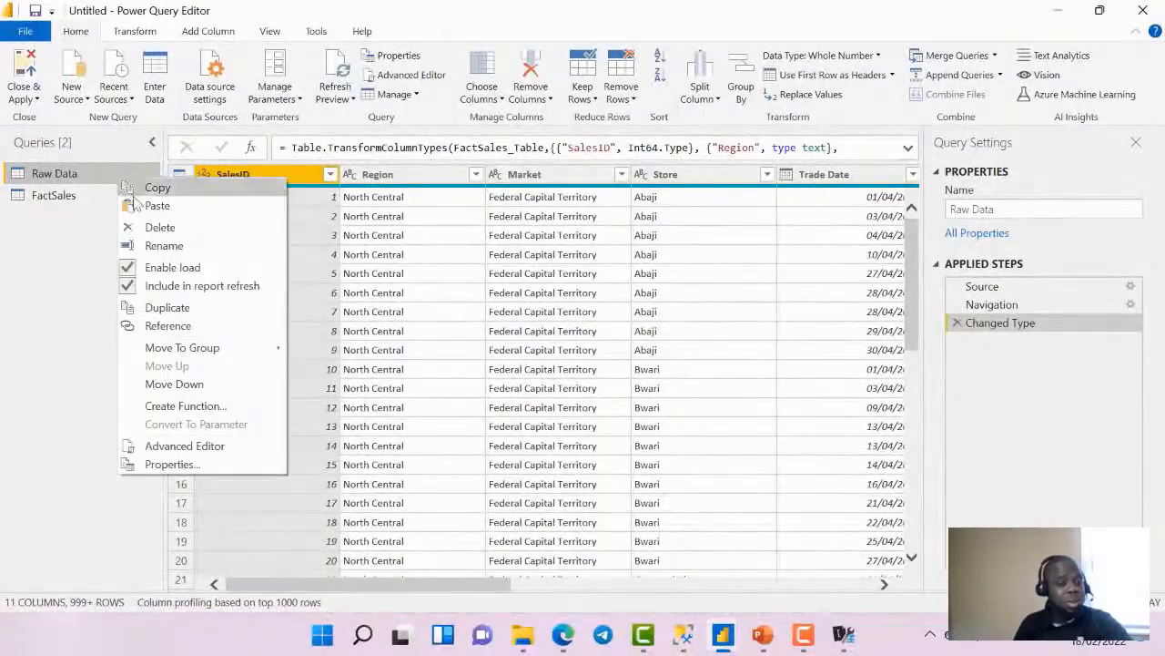
{"action": "left_click", "coordinate": [183, 267]}
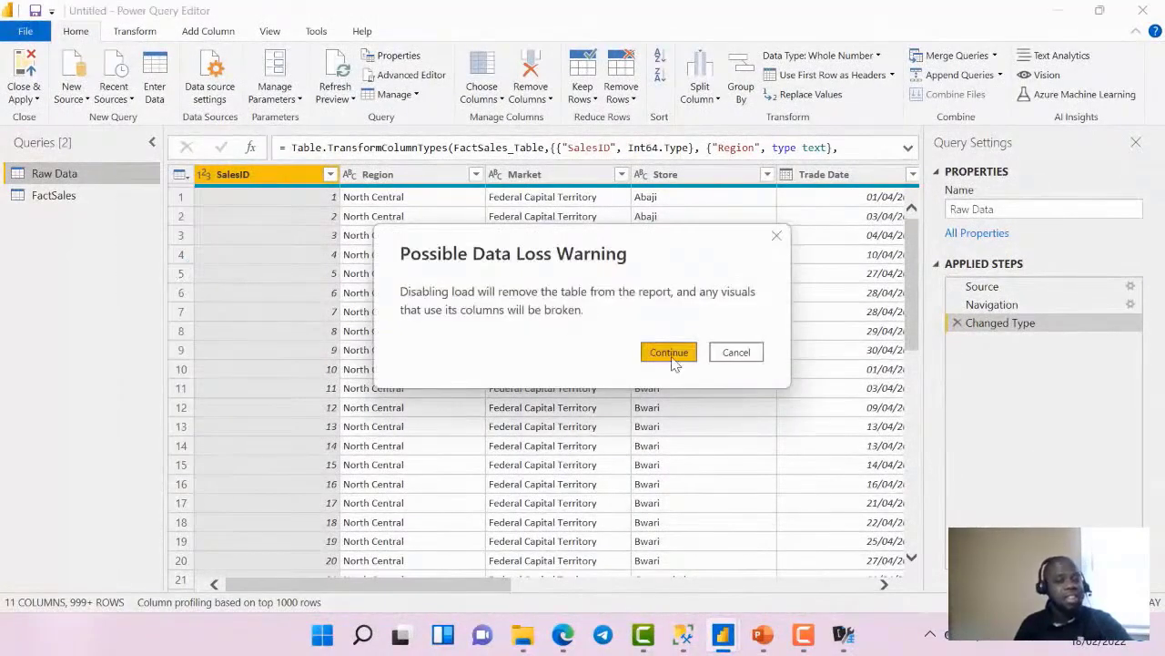
{"action": "left_click", "coordinate": [669, 353]}
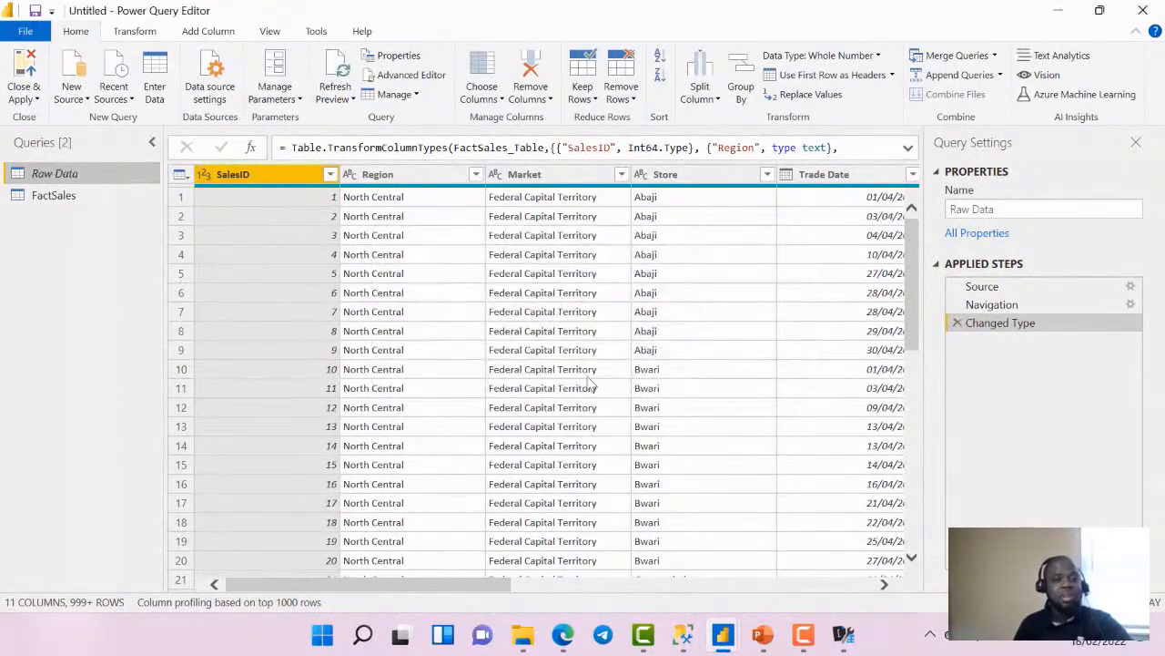
{"action": "left_click_drag", "start_coordinate": [487, 590], "coordinate": [765, 574]}
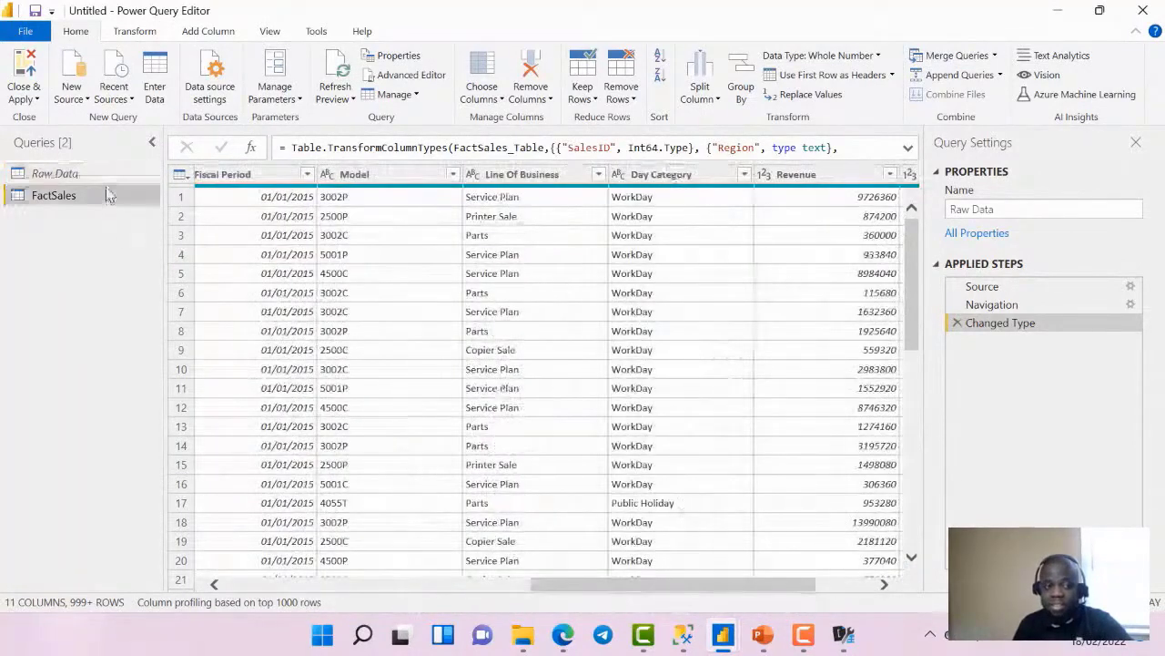
Create a reference of the Raw Data query and rename the new query dGEography
{"action": "left_click", "coordinate": [110, 195]}
{"action": "left_click", "coordinate": [102, 178]}
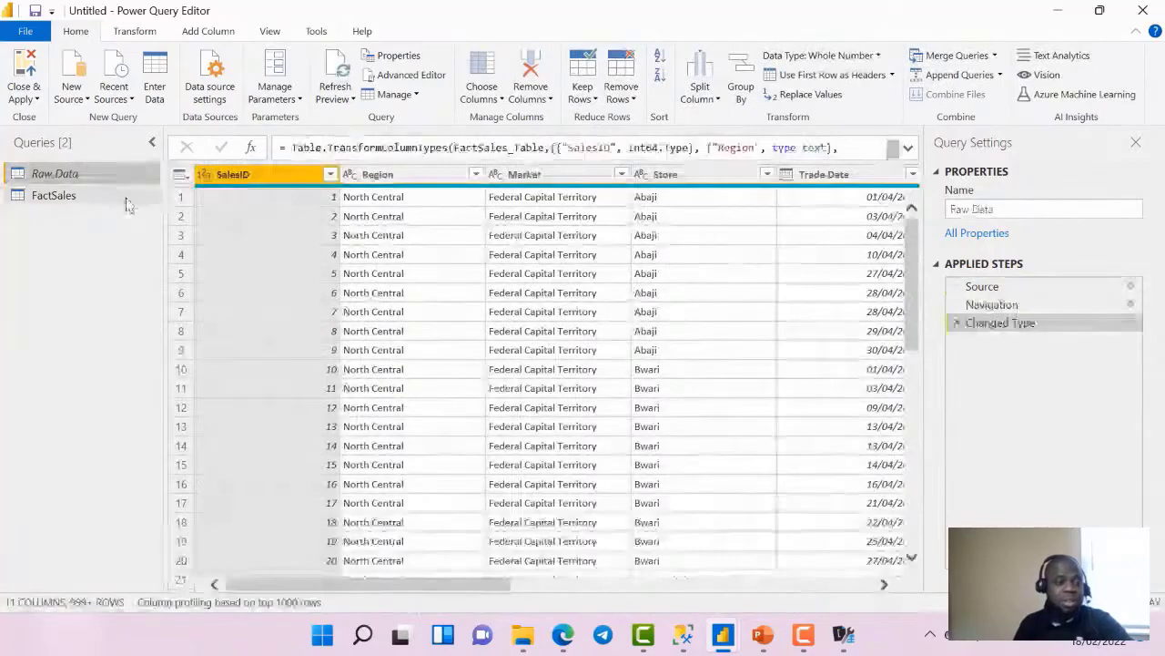
{"action": "right_click", "coordinate": [106, 180]}
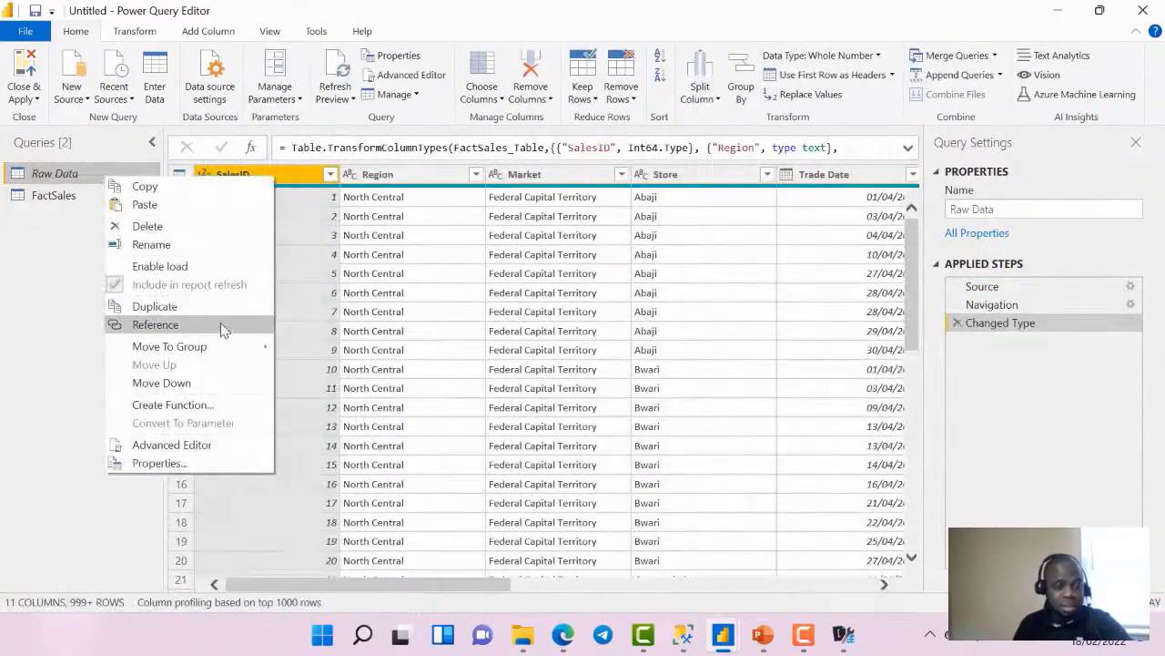
{"action": "left_click", "coordinate": [154, 324]}
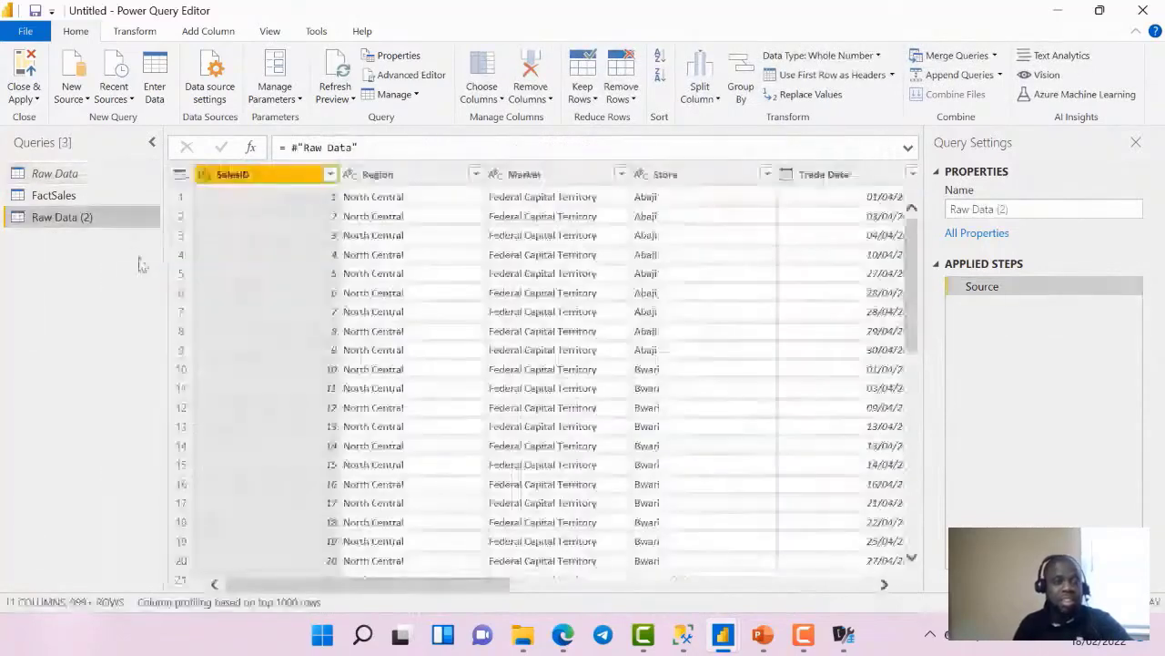
{"action": "double_click", "coordinate": [91, 217]}
{"action": "type", "text": "d"}
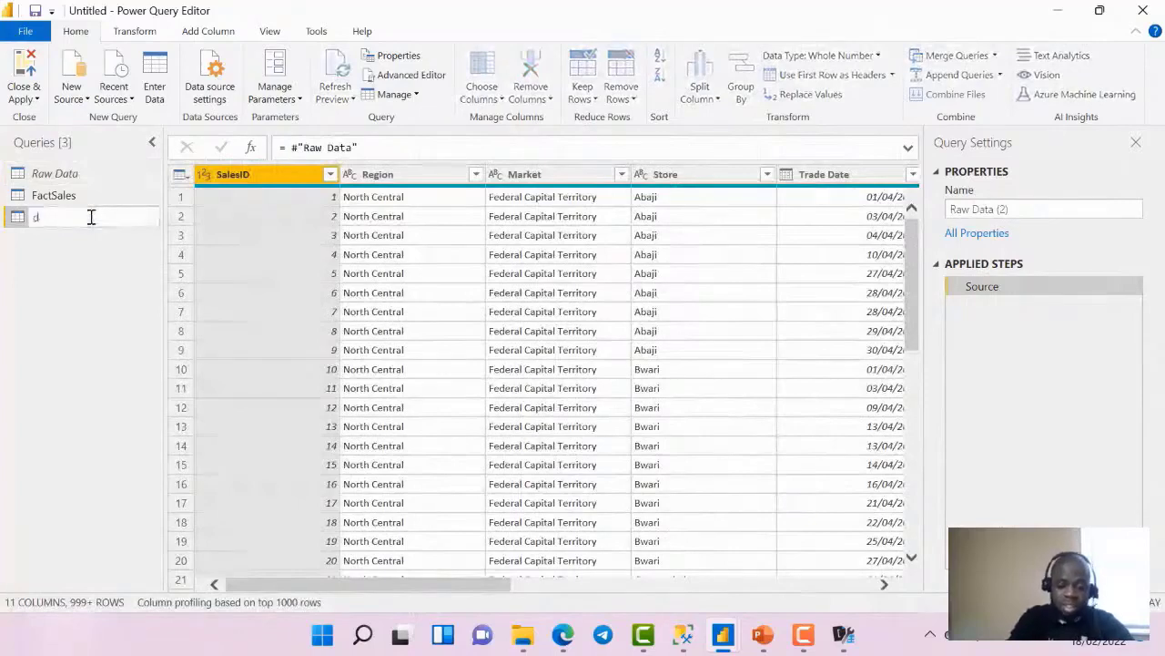
{"action": "type", "text": "GEography"}
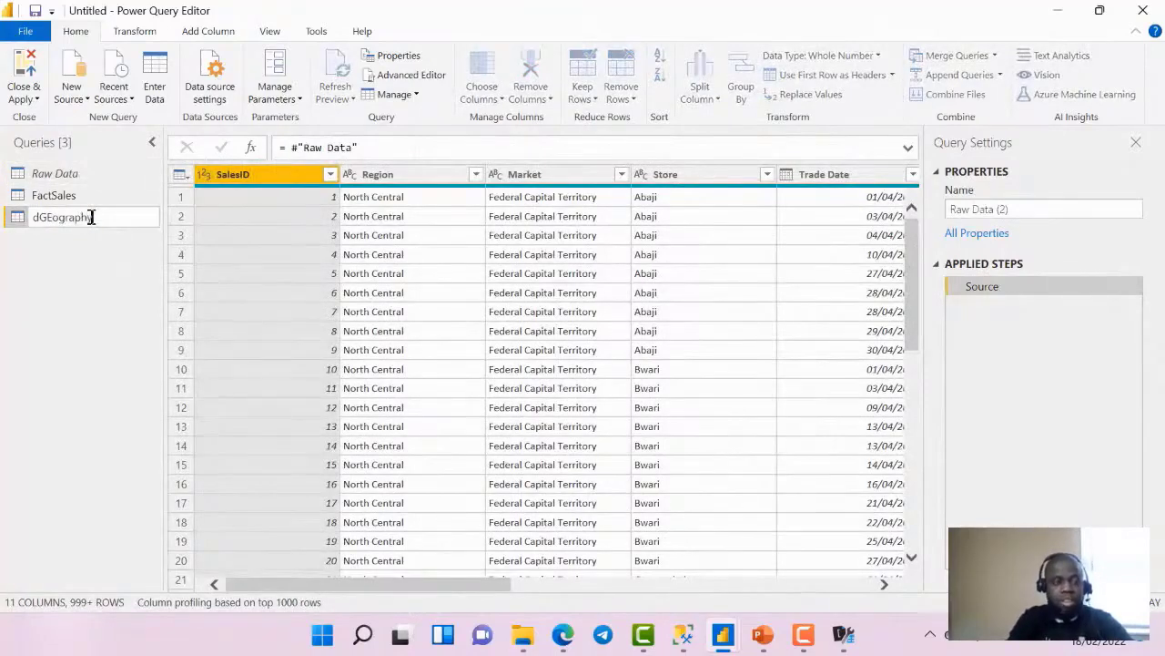
{"action": "key", "text": "Return"}
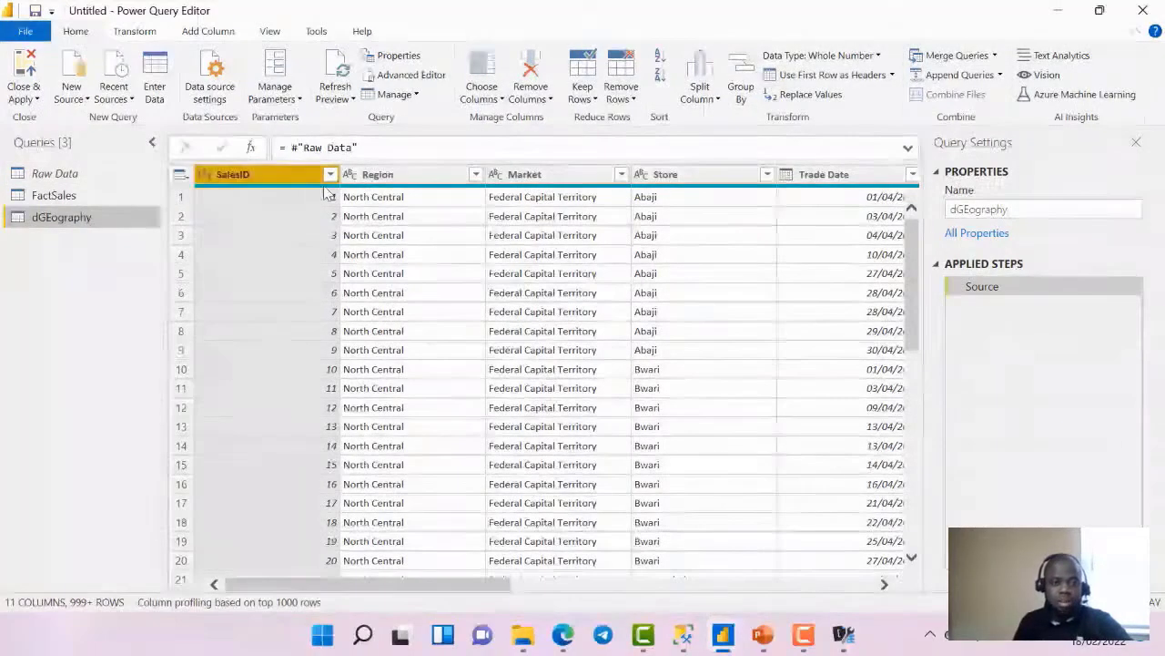
Keep only the Region, Market and Store columns in the dGEography query and remove all others
{"action": "left_click", "coordinate": [382, 176]}
{"action": "left_click", "coordinate": [513, 178], "text": "ctrl"}
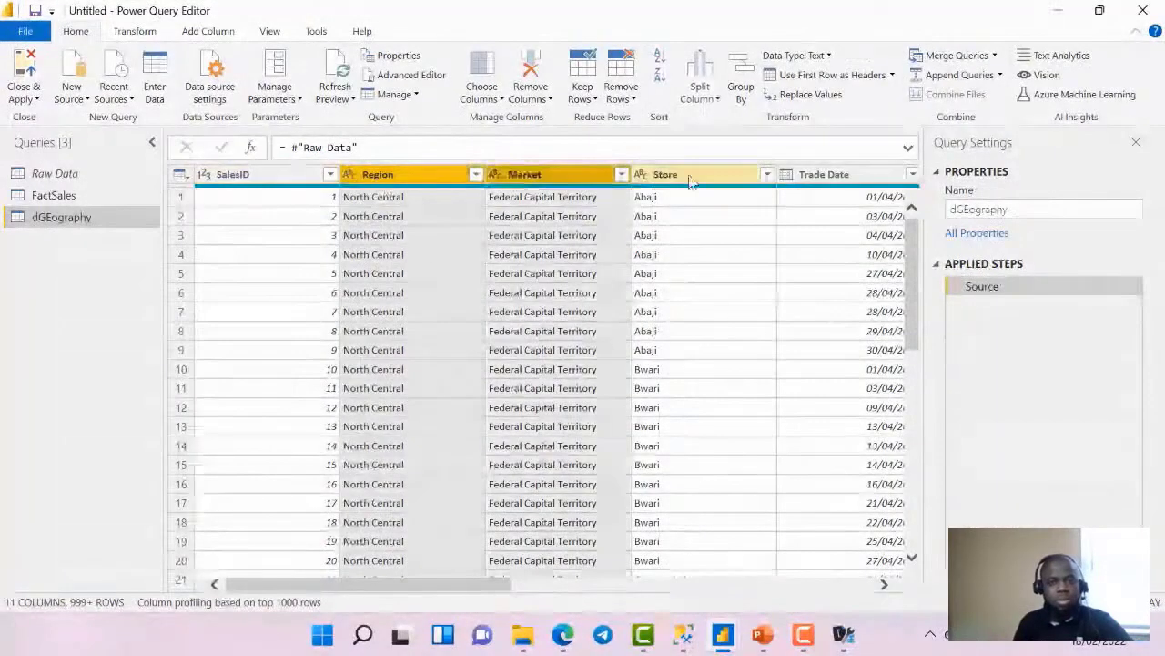
{"action": "left_click", "coordinate": [696, 175], "text": "ctrl"}
{"action": "right_click", "coordinate": [708, 175]}
{"action": "left_click", "coordinate": [746, 227]}
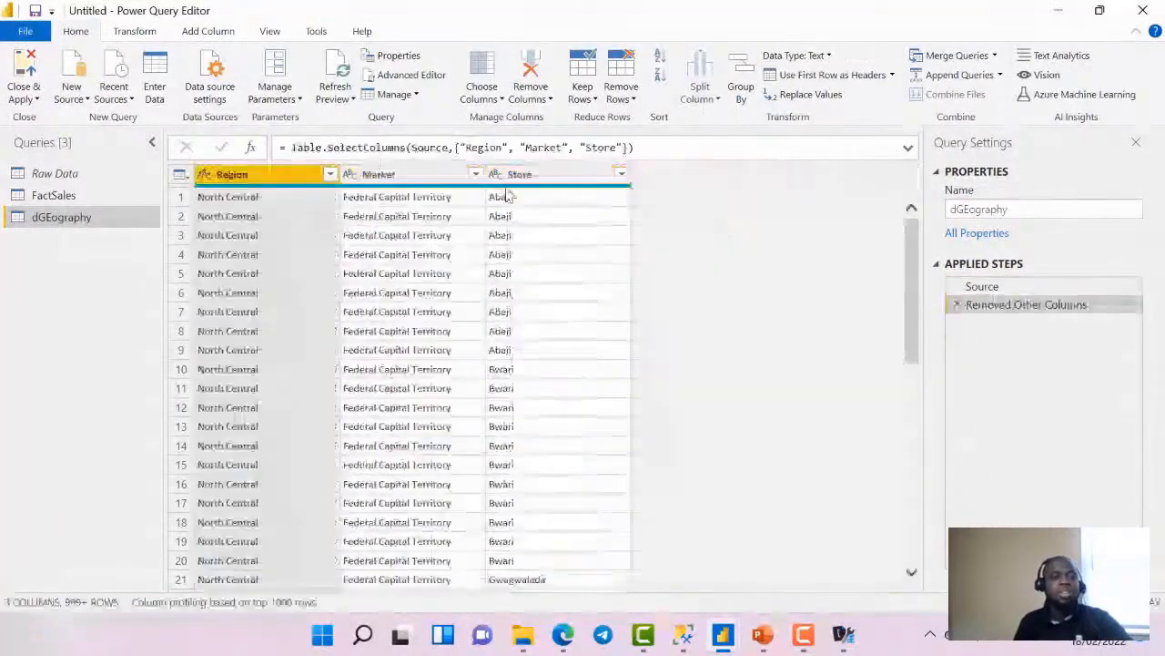
Remove duplicate rows from dGEography based on the Store column
{"action": "left_click", "coordinate": [546, 176]}
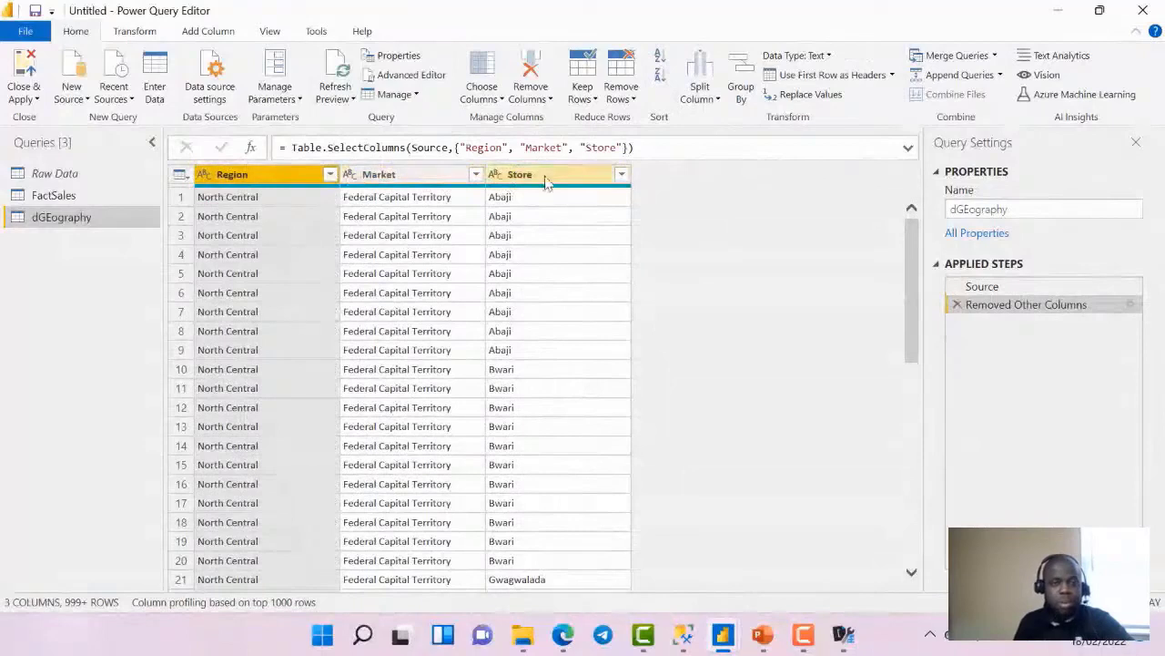
{"action": "right_click", "coordinate": [547, 177]}
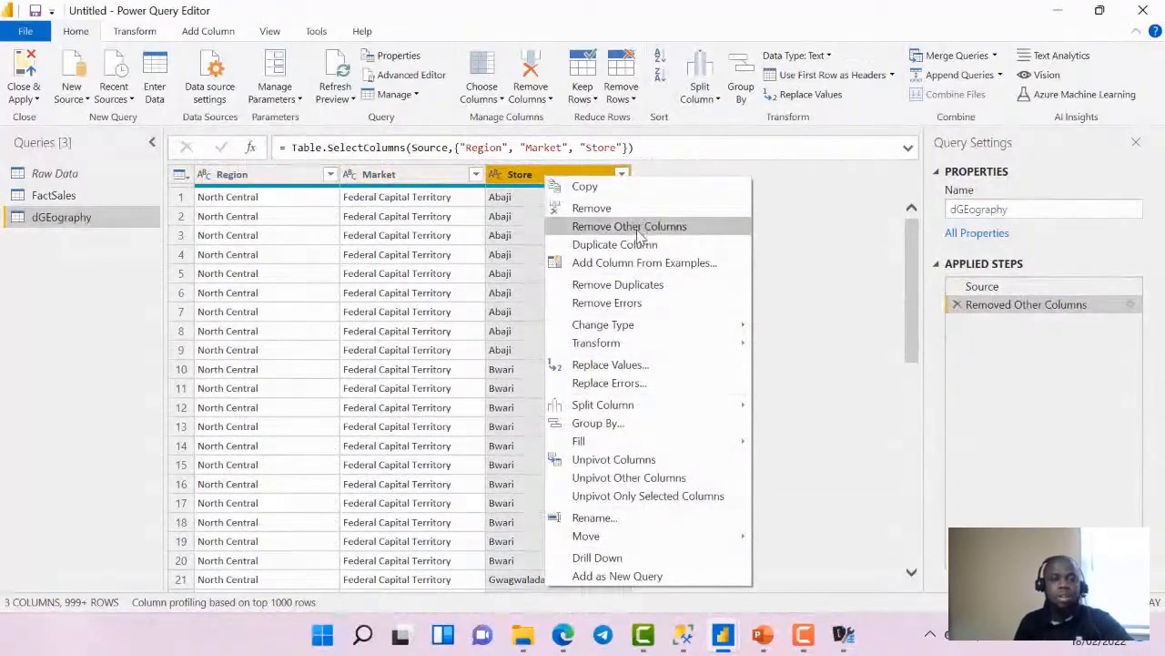
{"action": "left_click", "coordinate": [648, 284]}
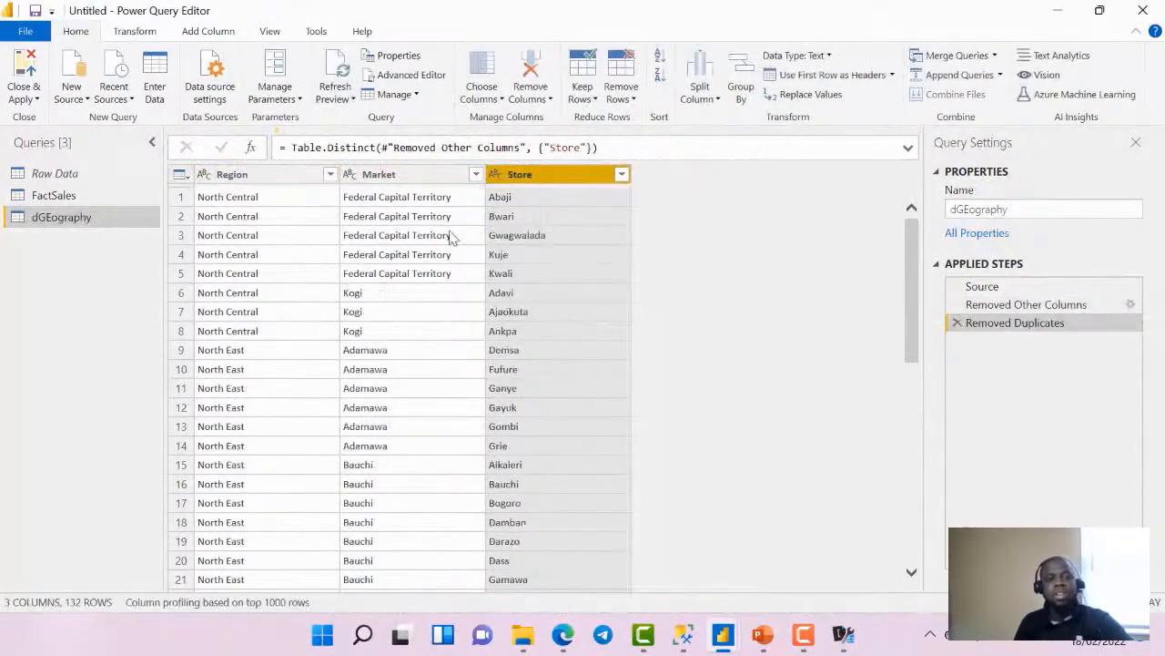
Examine the Source step formula of dGEography to see which query it references
{"action": "left_click", "coordinate": [983, 287]}
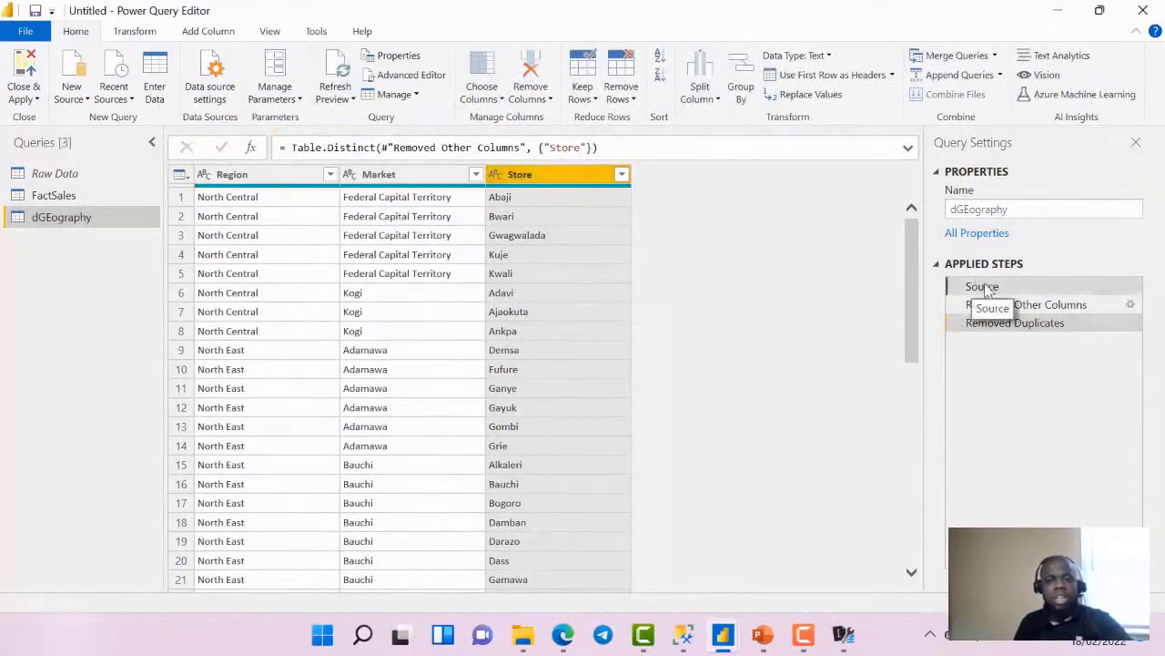
{"action": "left_click_drag", "start_coordinate": [360, 148], "coordinate": [267, 150]}
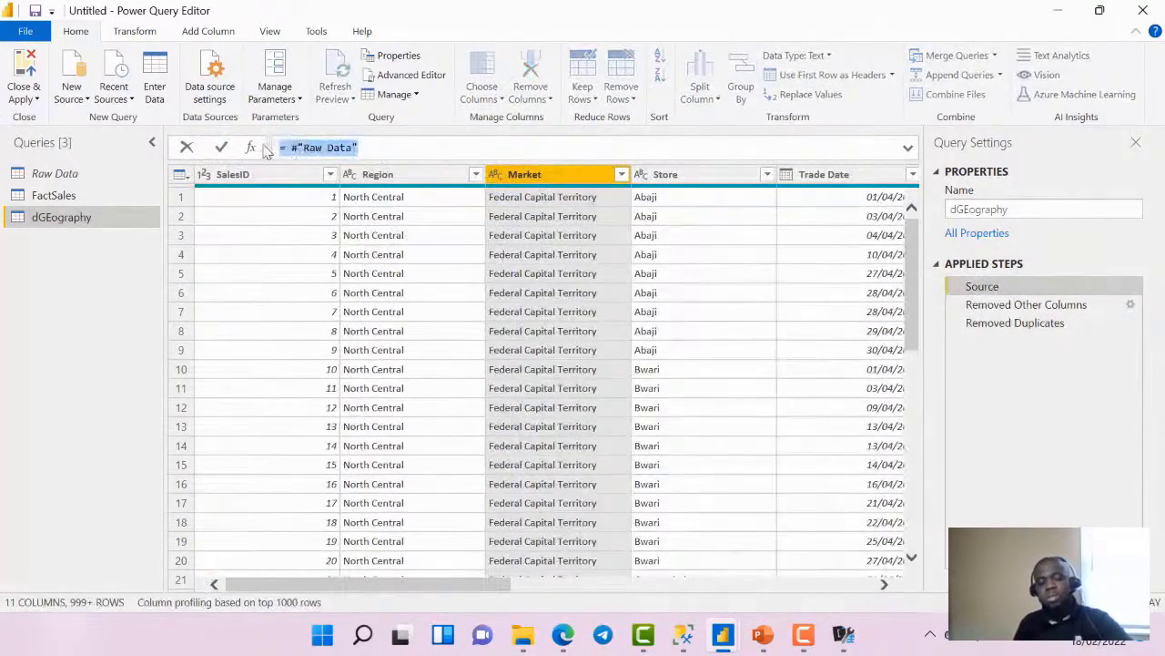
{"action": "left_click", "coordinate": [100, 178]}
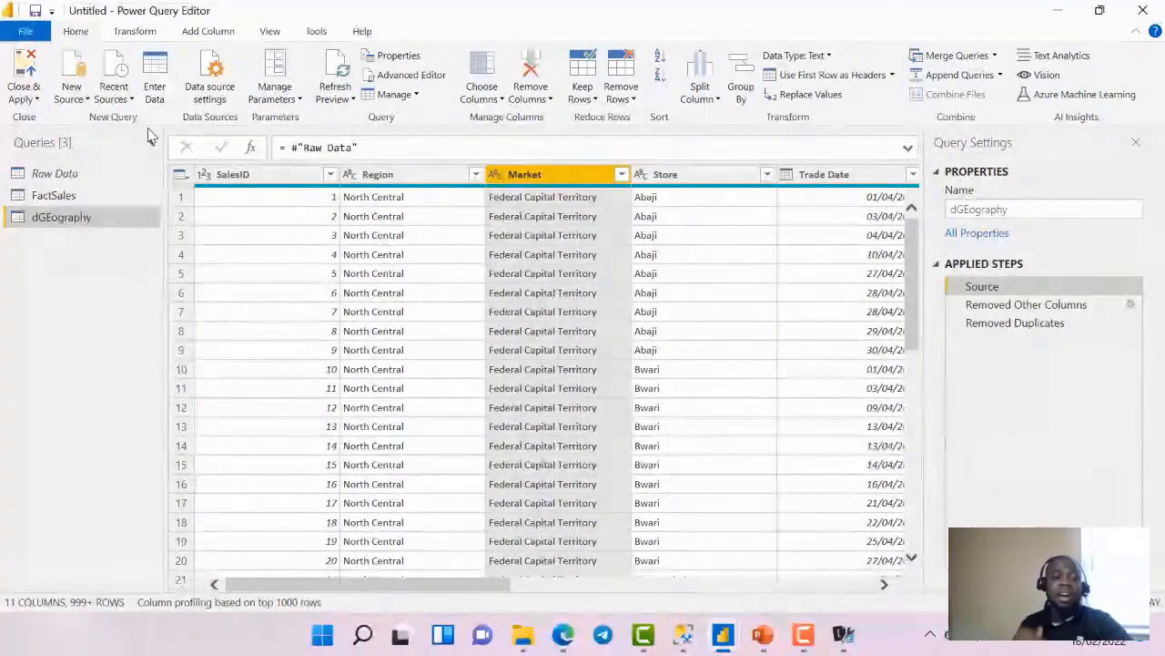
Move the Raw Data query into a new query group named Staging
{"action": "left_click", "coordinate": [65, 179]}
{"action": "right_click", "coordinate": [64, 176]}
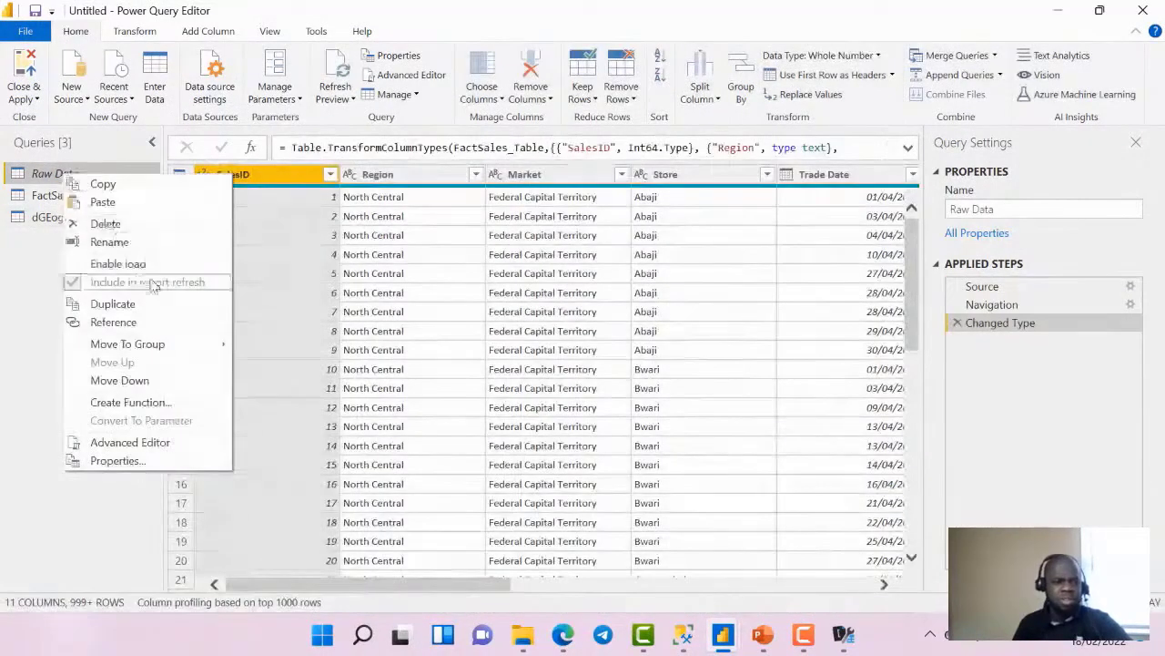
{"action": "mouse_move", "coordinate": [204, 355]}
{"action": "left_click", "coordinate": [265, 348]}
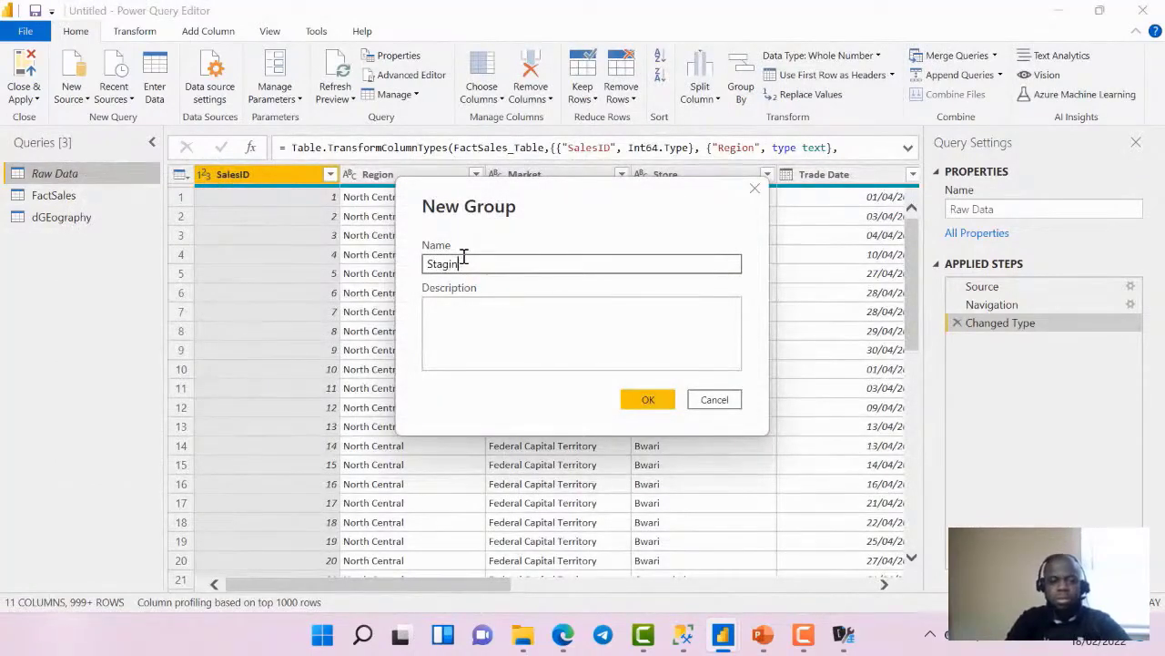
{"action": "key", "text": "Return"}
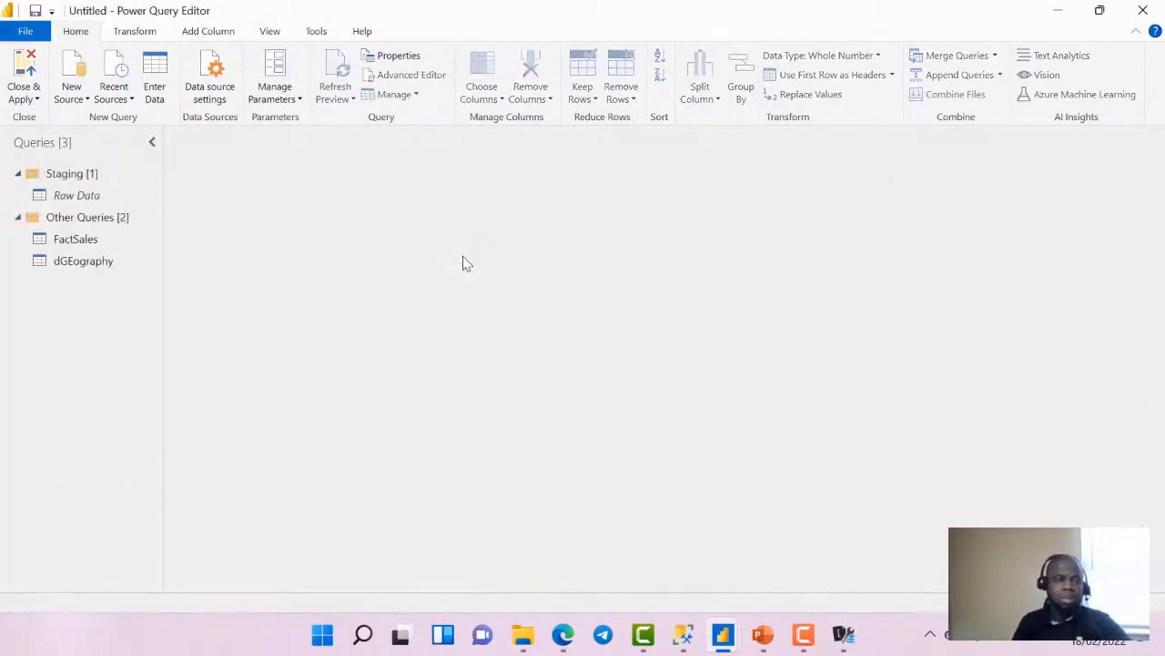
Create another reference of the staged Raw Data query and rename it dModel
{"action": "left_click", "coordinate": [100, 200]}
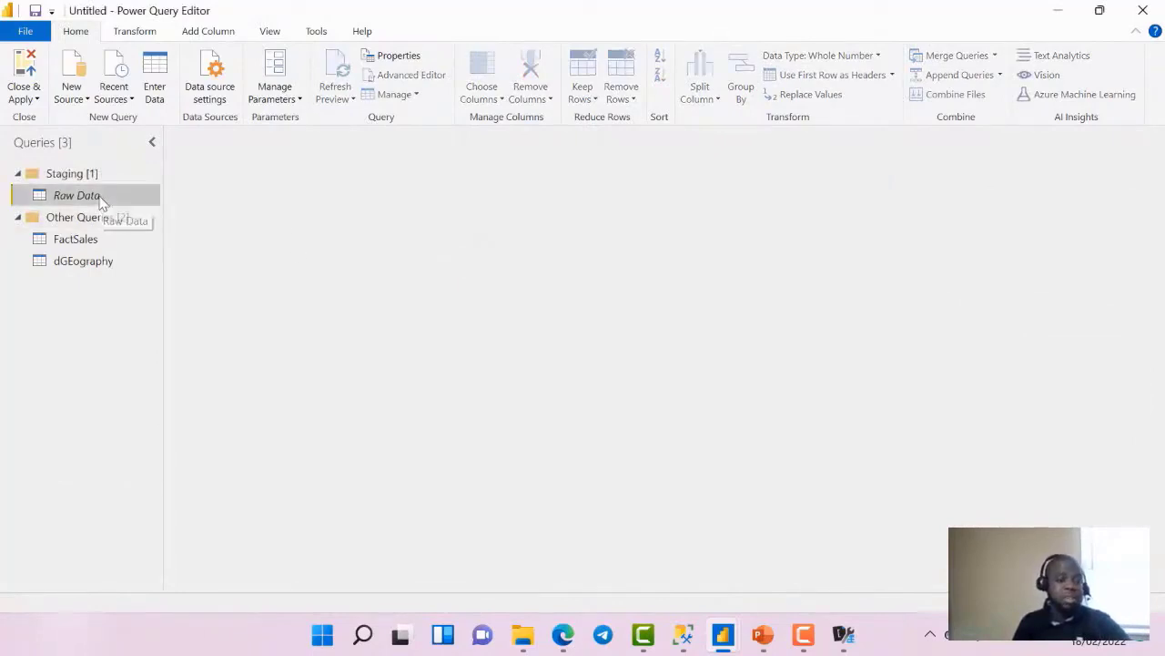
{"action": "right_click", "coordinate": [102, 201]}
{"action": "left_click", "coordinate": [234, 337]}
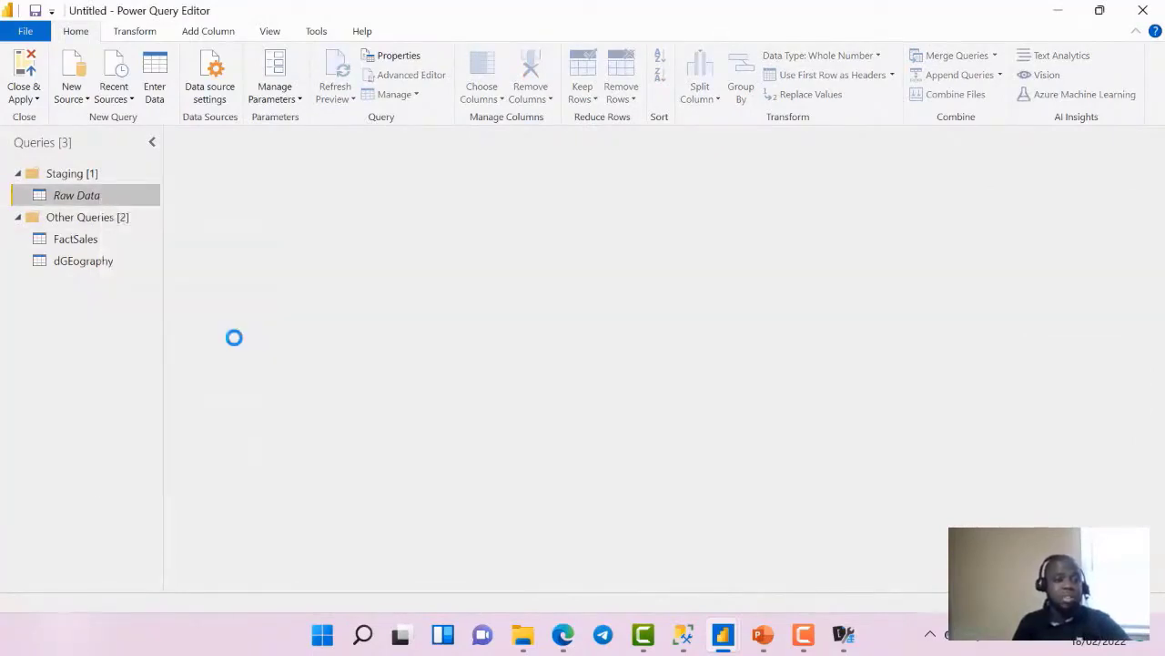
{"action": "left_click_drag", "start_coordinate": [126, 220], "coordinate": [122, 286]}
{"action": "left_click", "coordinate": [114, 221]}
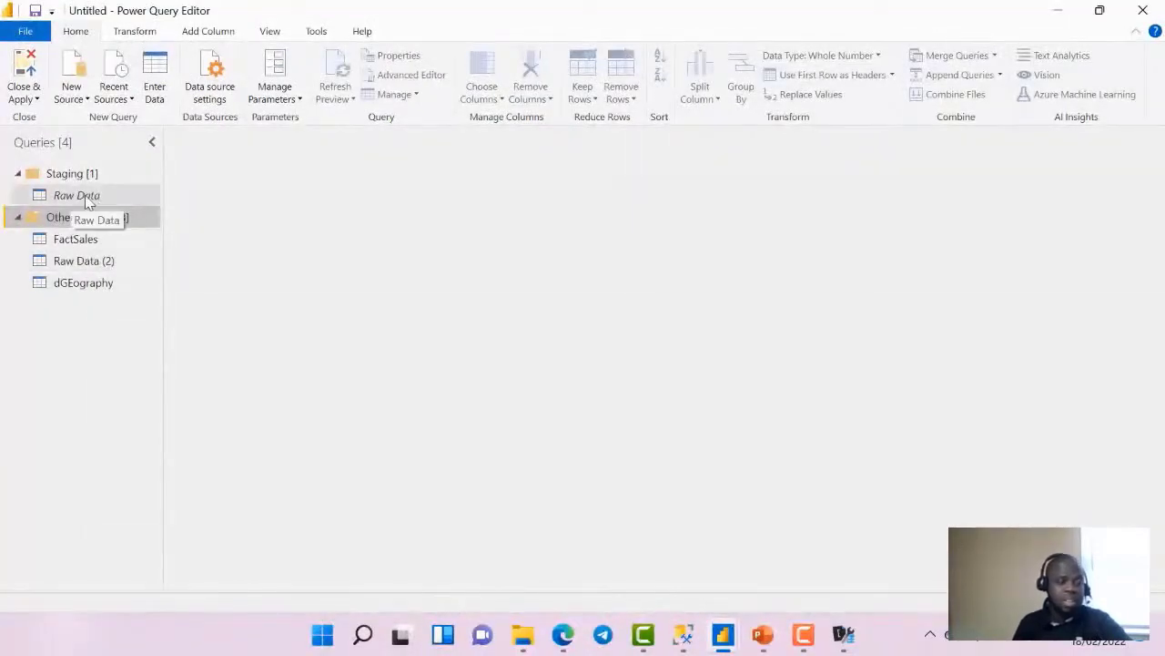
{"action": "left_click", "coordinate": [124, 261]}
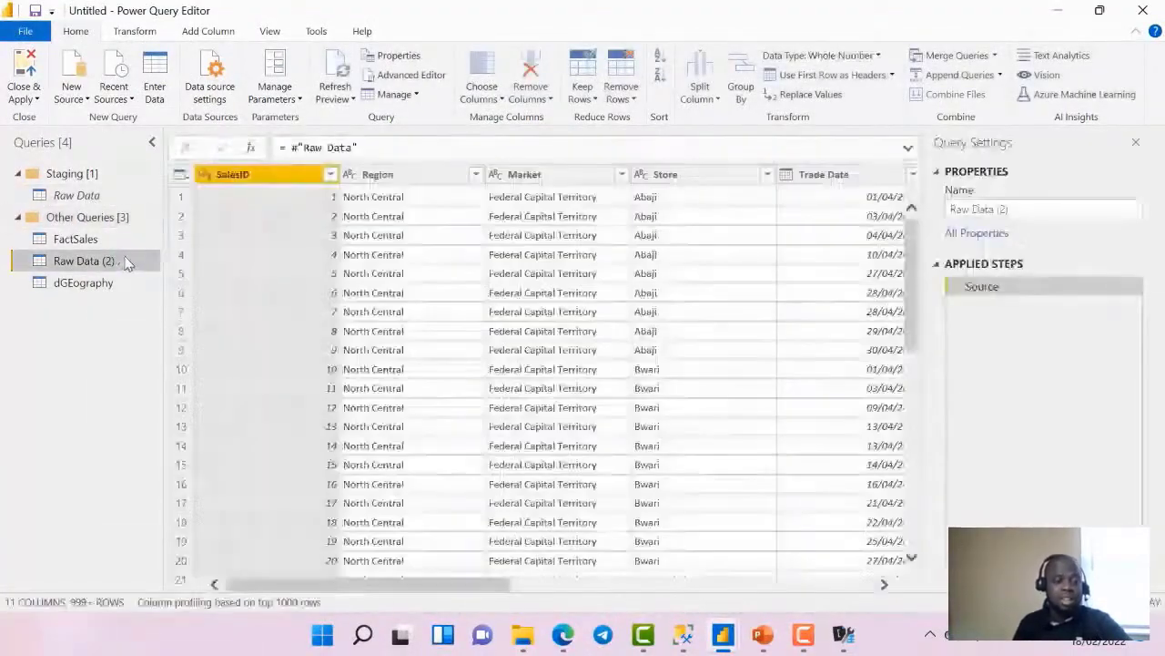
{"action": "double_click", "coordinate": [126, 262]}
{"action": "type", "text": "dM"}
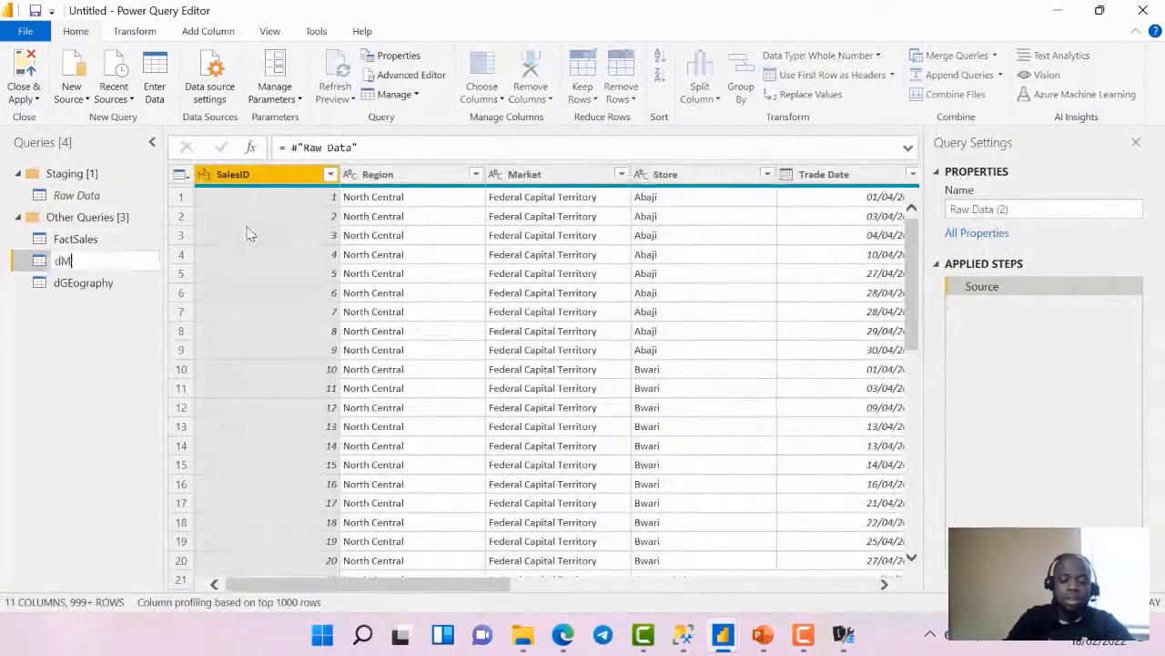
{"action": "type", "text": "ouel"}
{"action": "key", "text": "Return"}
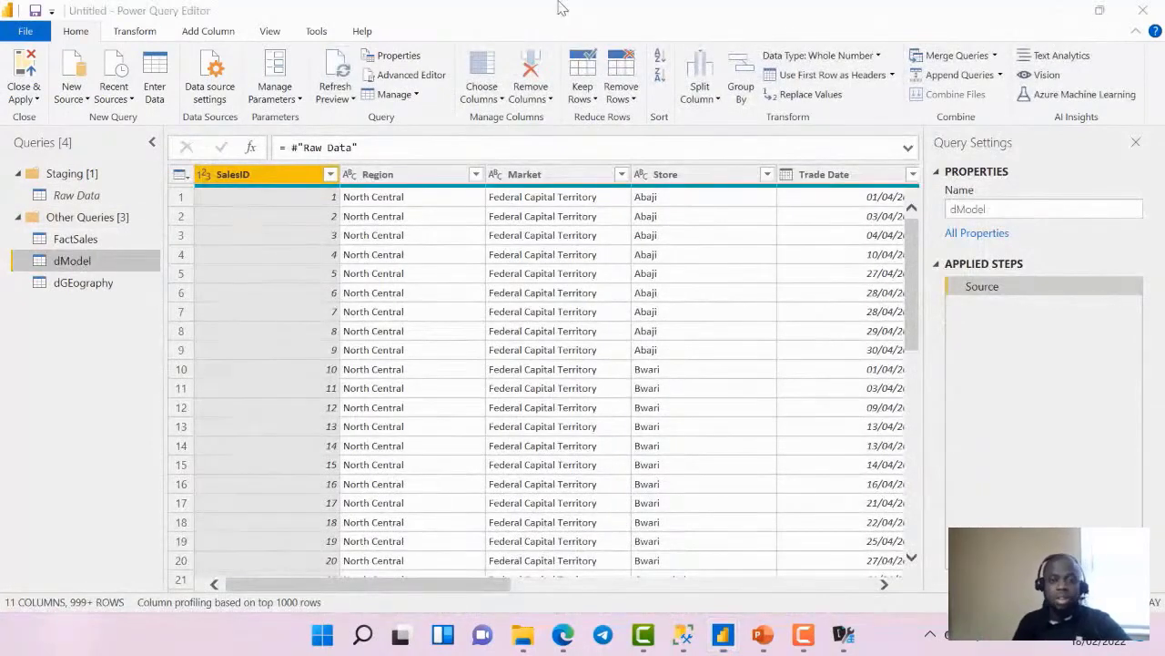
Keep only the Model column in the dModel query and remove its duplicate values
{"action": "left_click_drag", "start_coordinate": [492, 590], "coordinate": [715, 588]}
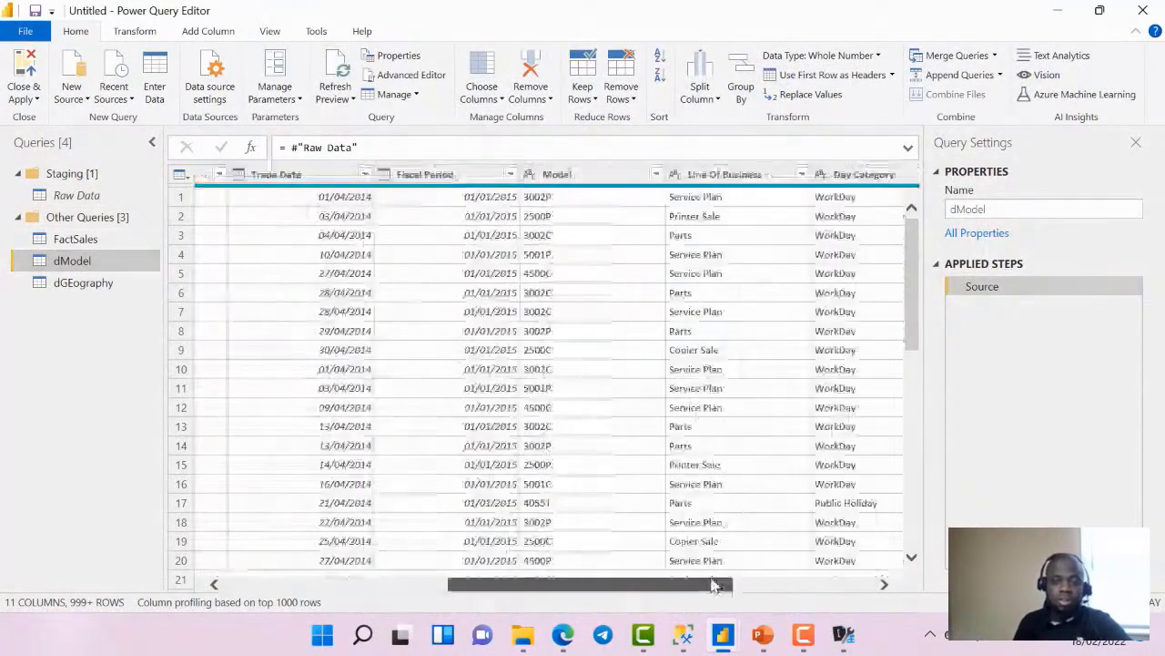
{"action": "right_click", "coordinate": [600, 185]}
{"action": "left_click", "coordinate": [716, 224]}
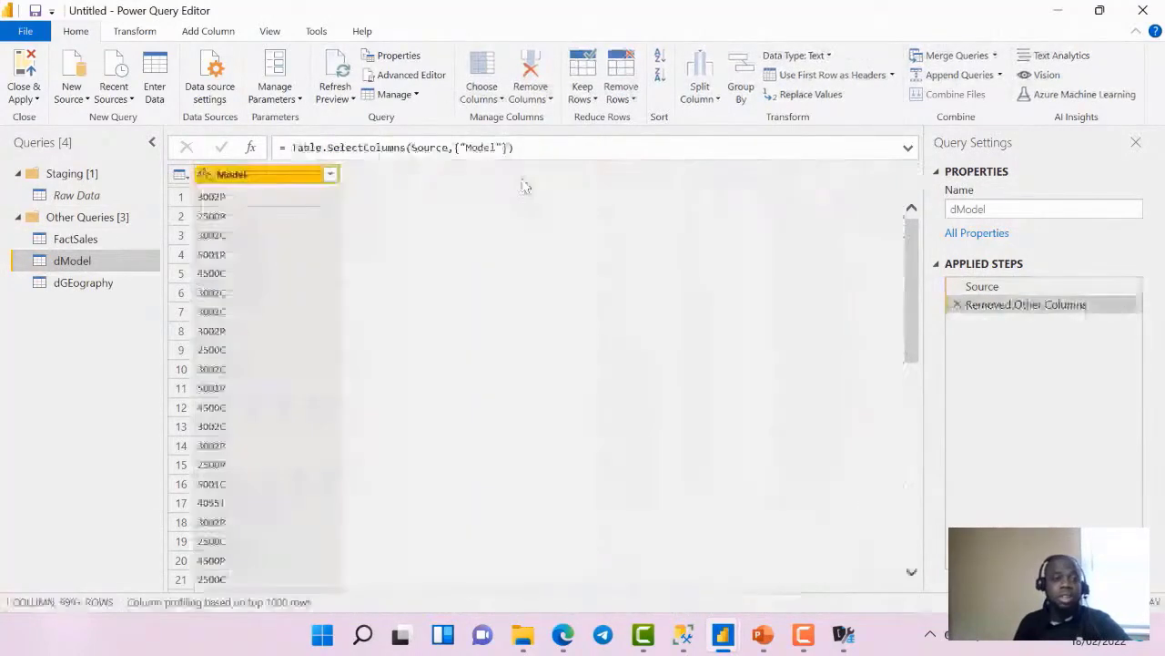
{"action": "right_click", "coordinate": [267, 174]}
{"action": "left_click", "coordinate": [367, 279]}
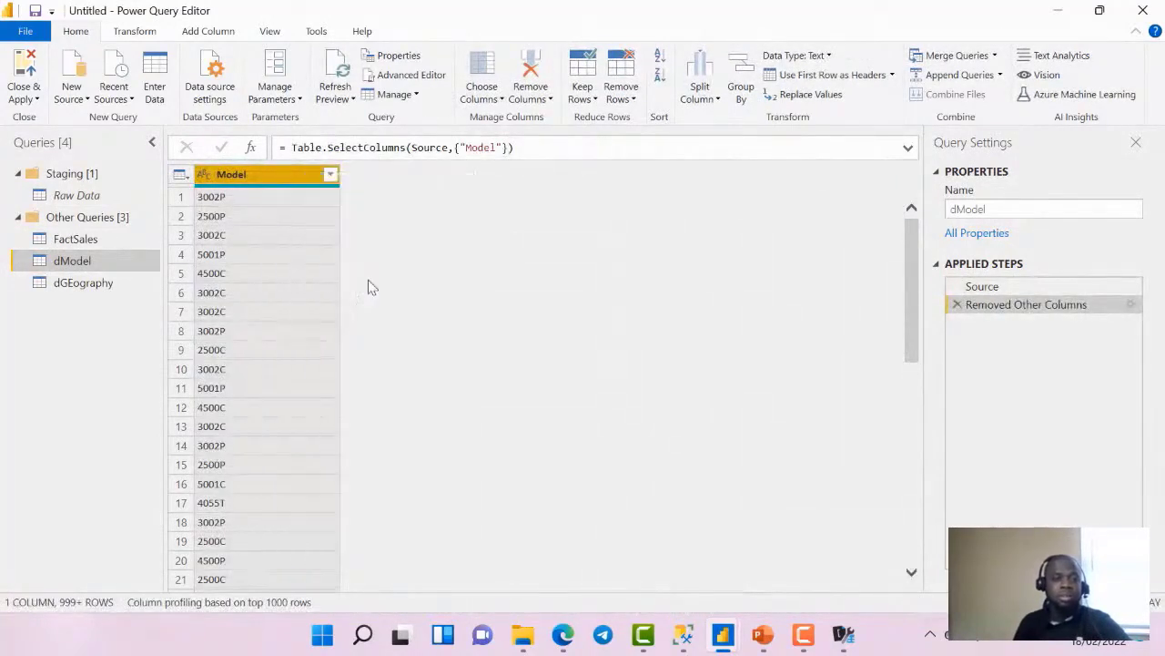
Review the contents and applied steps of the dGEography and FactSales queries
{"action": "left_click", "coordinate": [111, 283]}
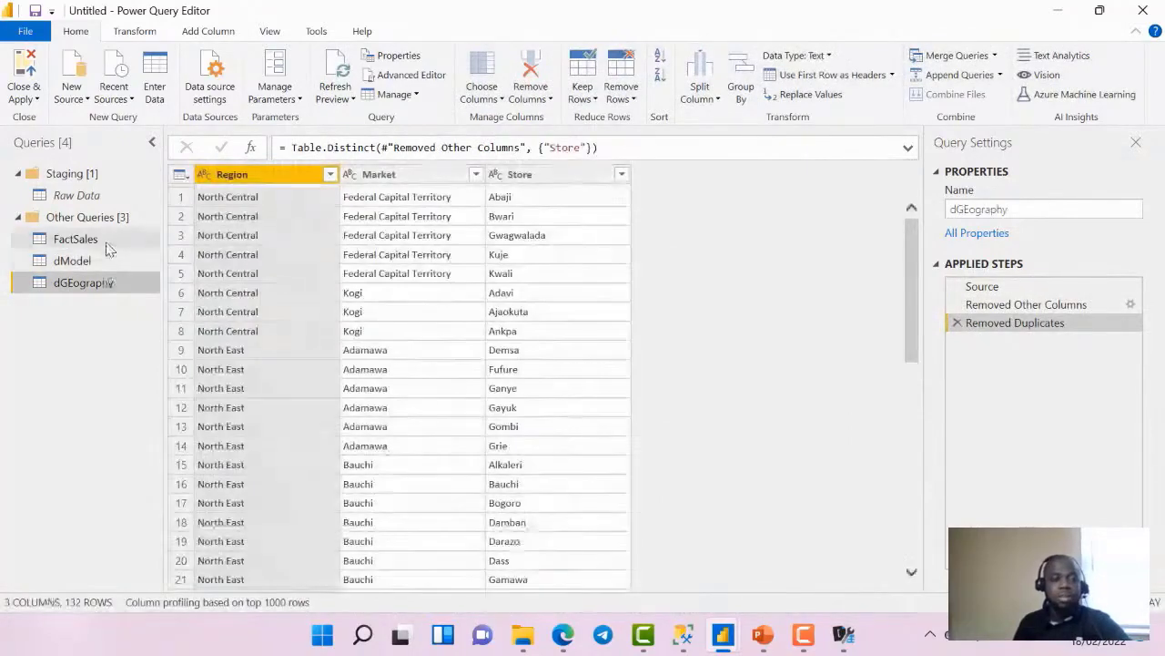
{"action": "left_click", "coordinate": [106, 244]}
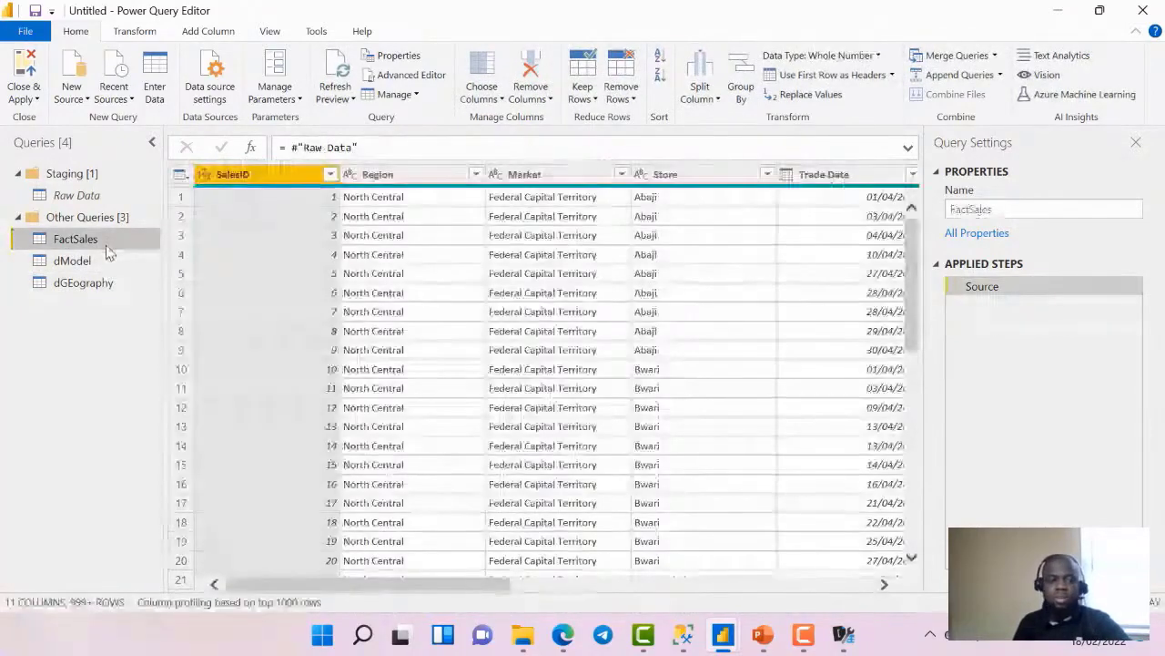
{"action": "key", "text": "Down"}
{"action": "key", "text": "Down"}
Create a reference of the FactSales query
{"action": "left_click", "coordinate": [98, 239]}
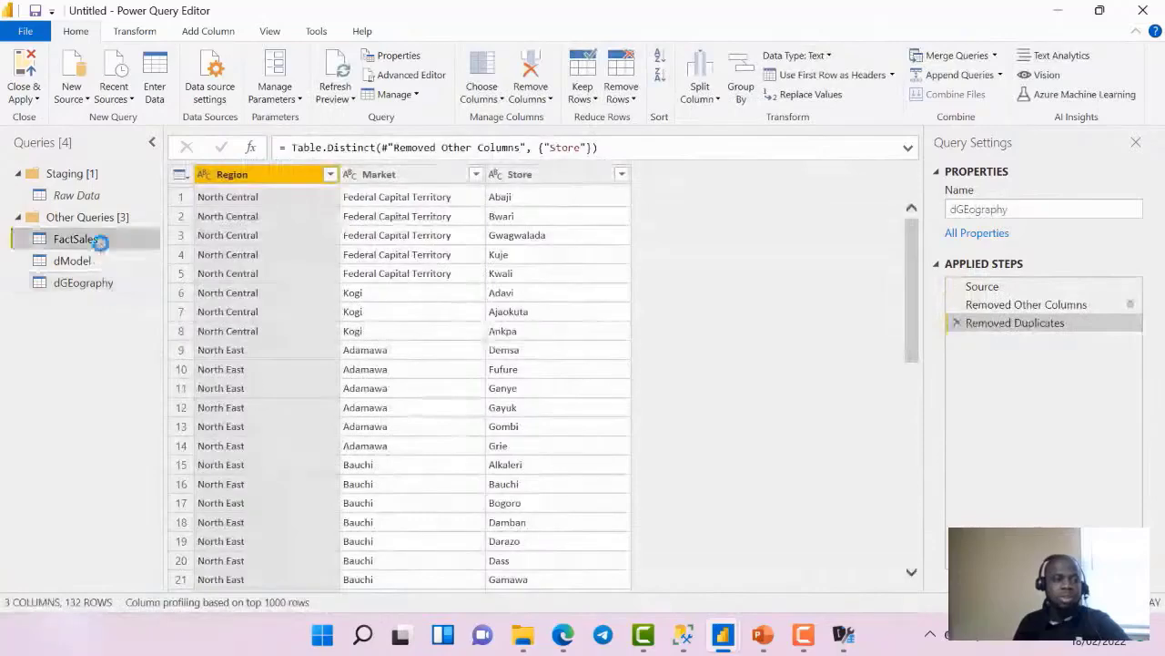
{"action": "right_click", "coordinate": [100, 241]}
{"action": "left_click", "coordinate": [209, 391]}
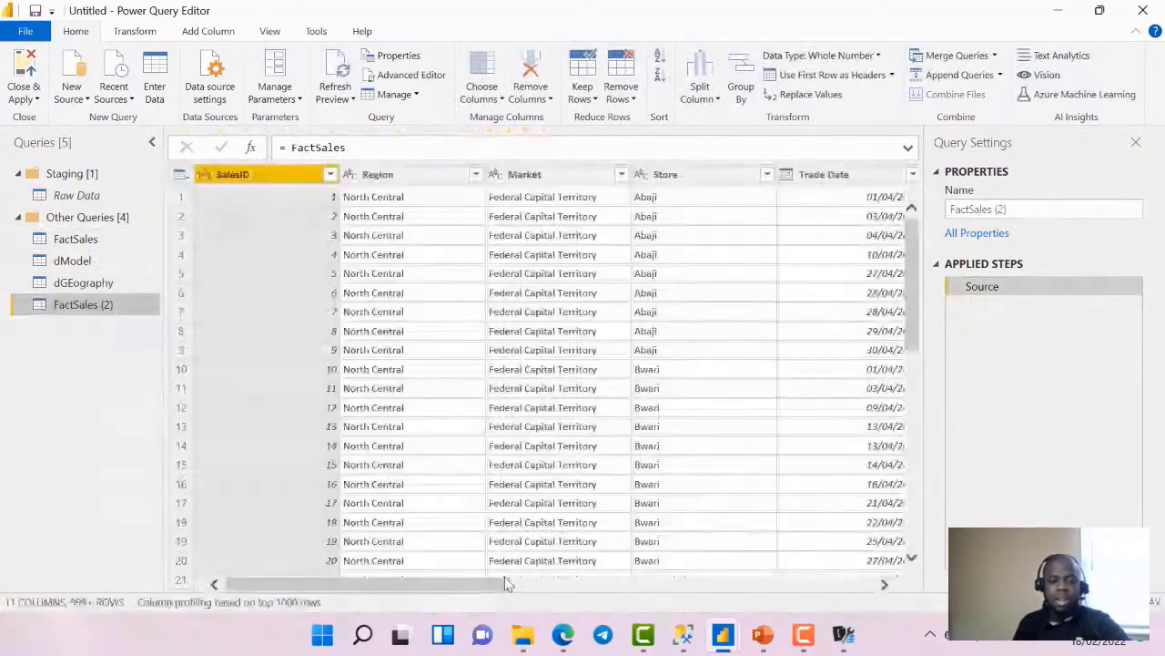
Remove every column except Line Of Business from the new FactSales (2) reference query
{"action": "left_click_drag", "start_coordinate": [481, 584], "coordinate": [854, 584]}
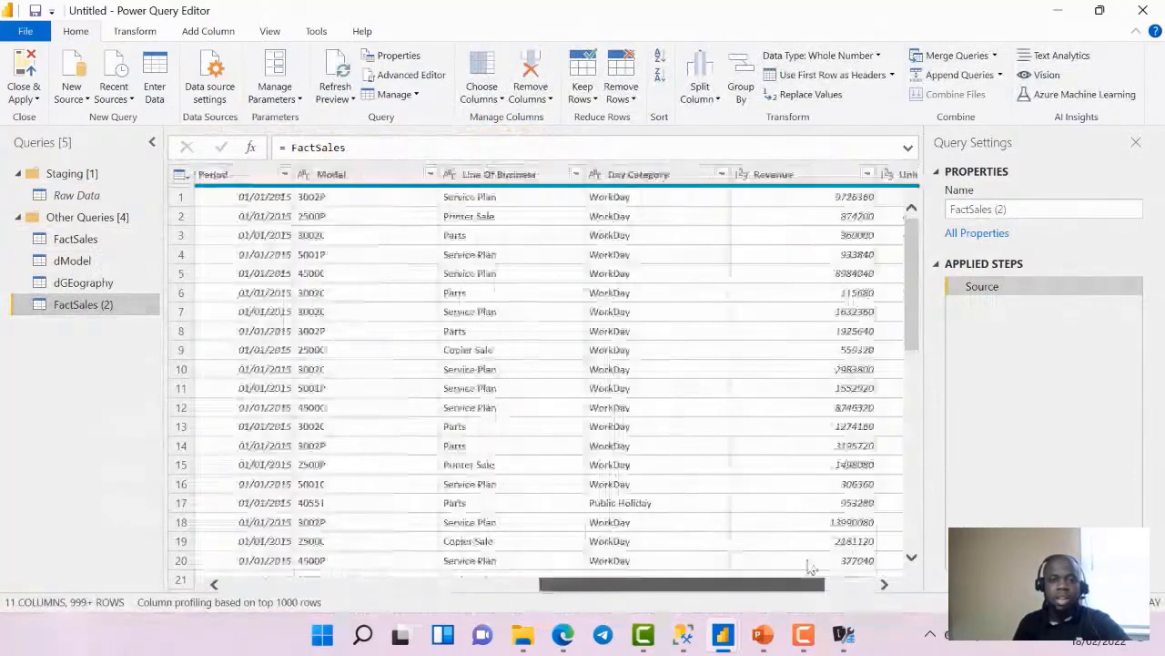
{"action": "left_click", "coordinate": [499, 174]}
{"action": "right_click", "coordinate": [508, 179]}
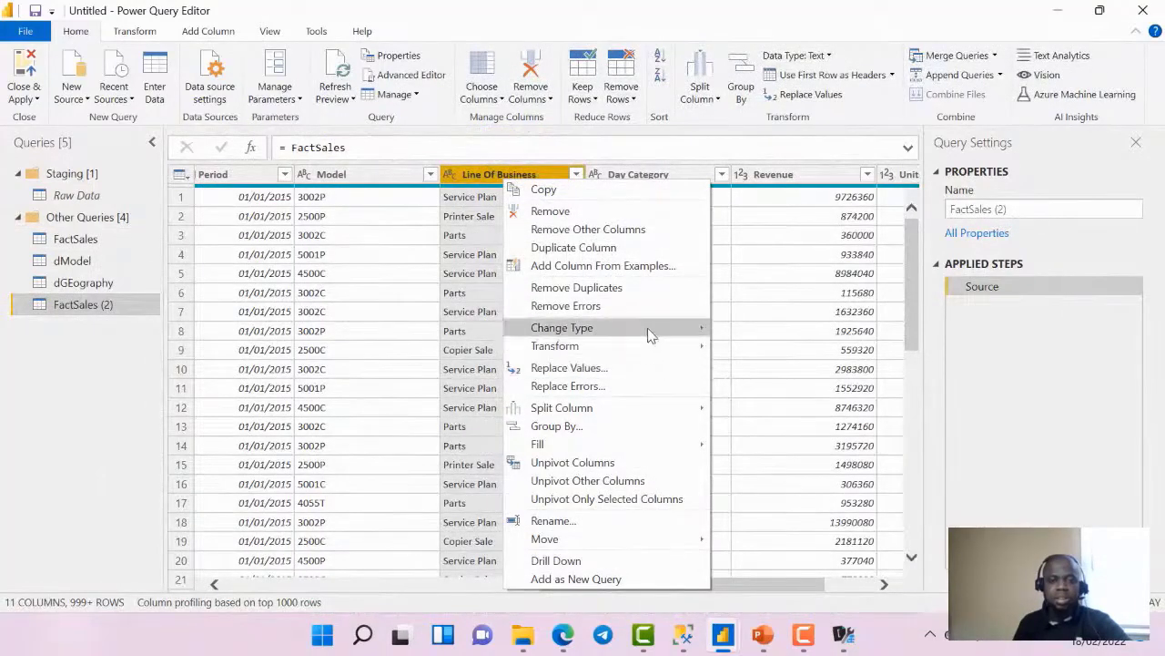
{"action": "left_click", "coordinate": [696, 236]}
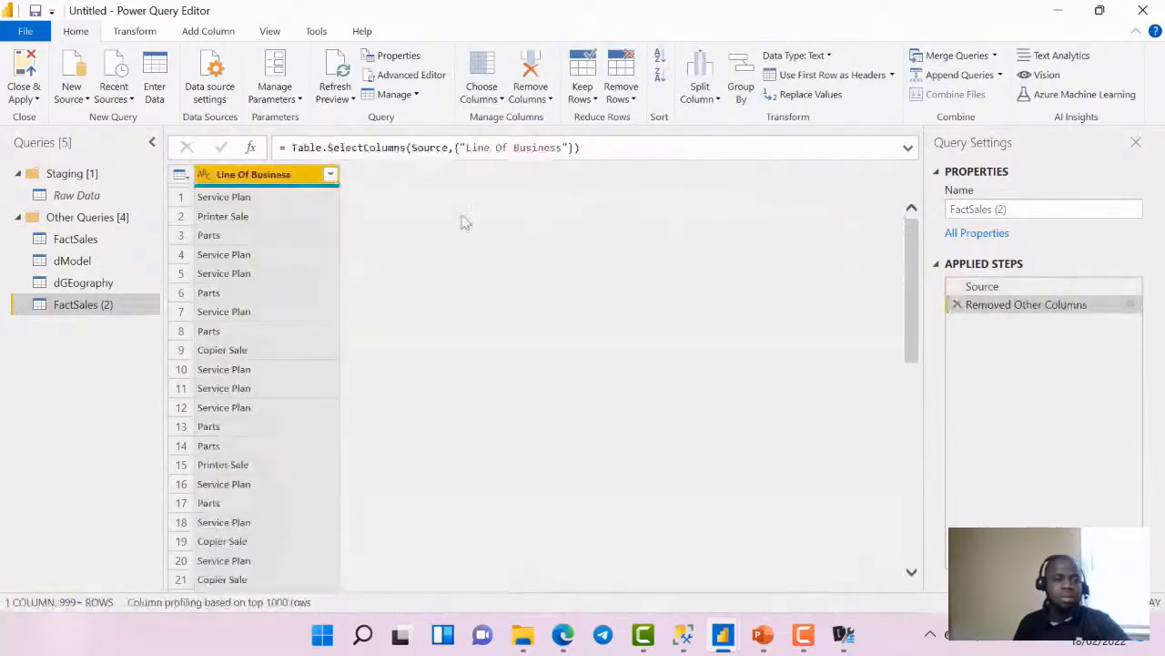
Rename the FactSales (2) query as dLOB and remove duplicate values from its Line Of Business column
{"action": "double_click", "coordinate": [107, 307]}
{"action": "type", "text": "dL"}
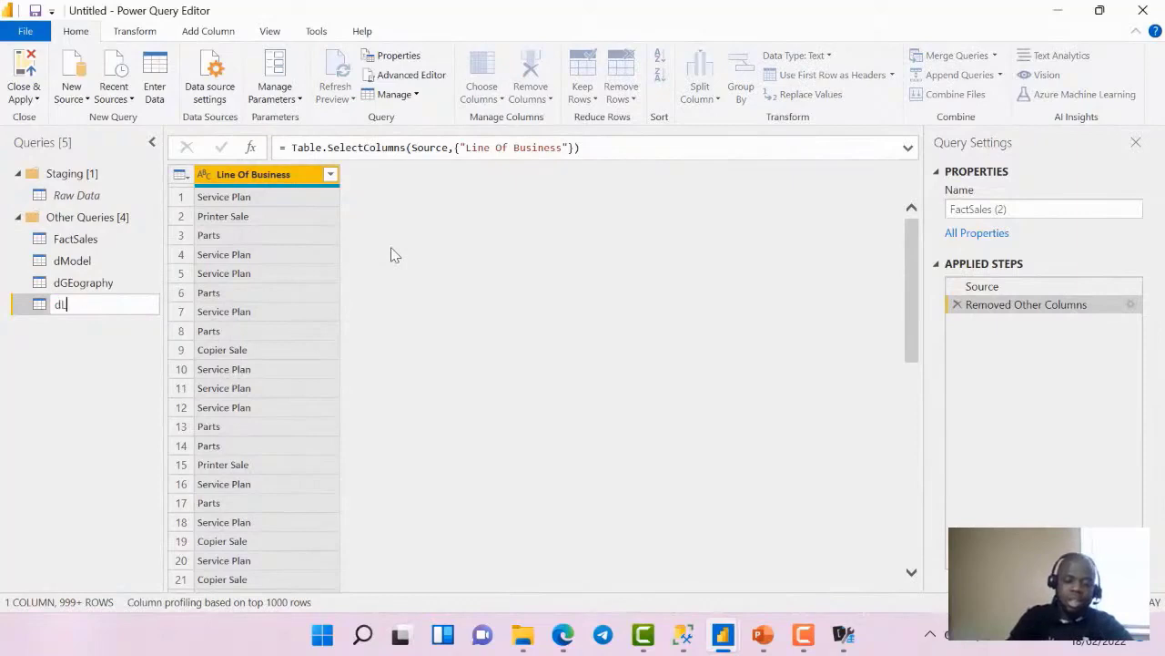
{"action": "type", "text": "OB"}
{"action": "key", "text": "Return"}
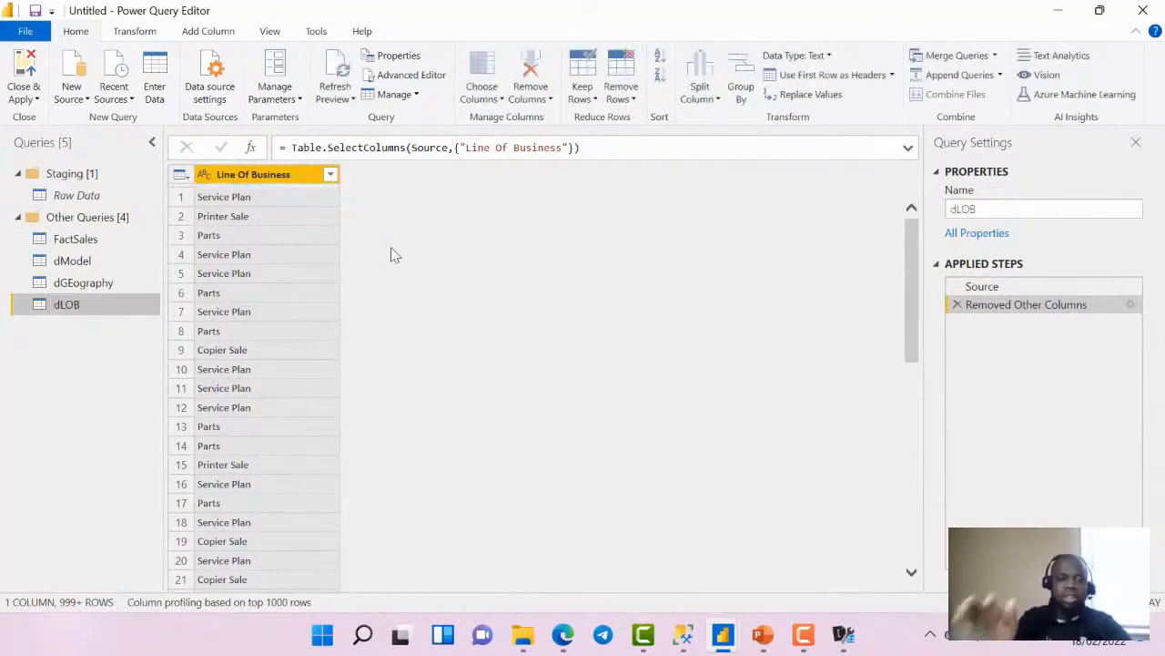
{"action": "right_click", "coordinate": [300, 185]}
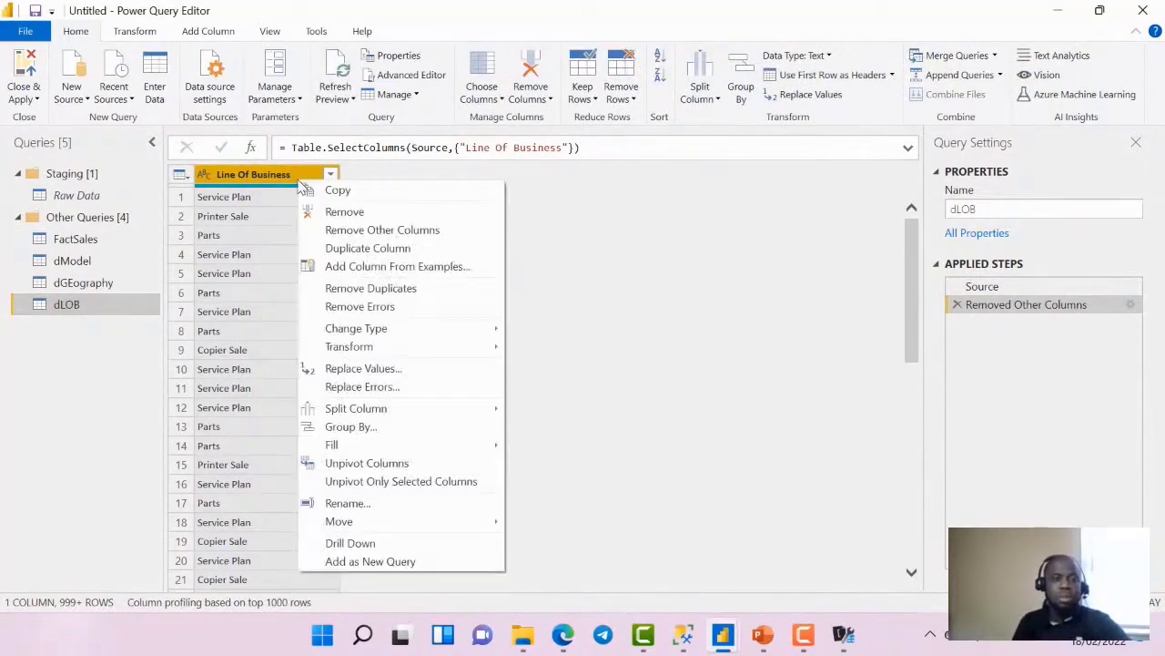
{"action": "left_click", "coordinate": [390, 286]}
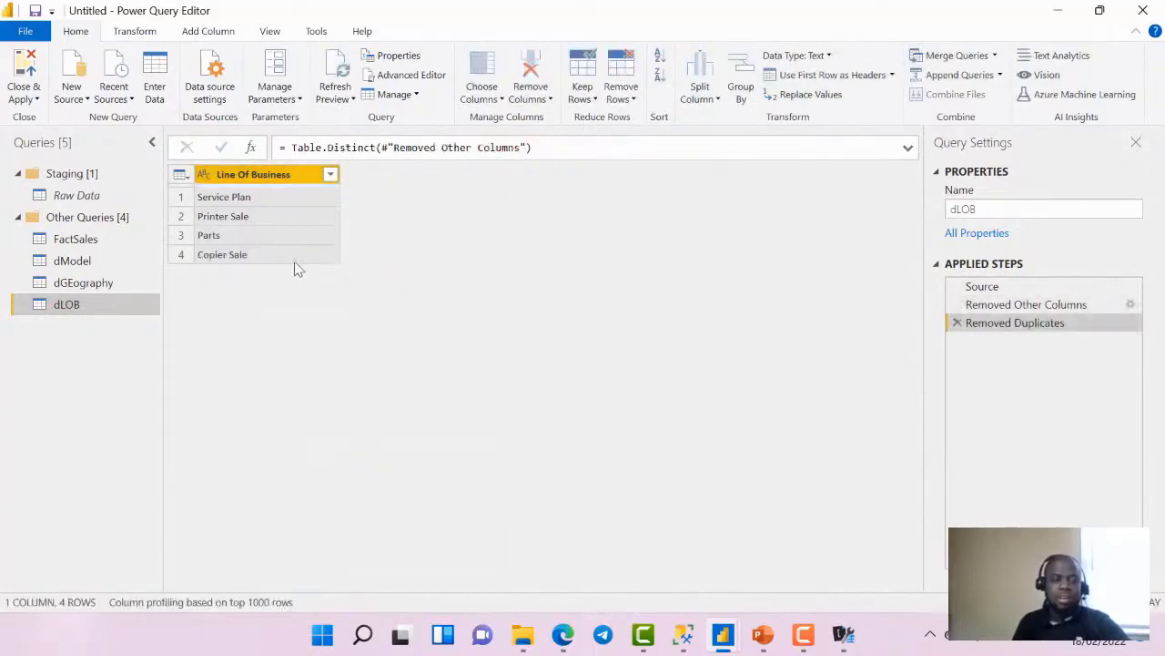
Remove the SalesID, Region and Market columns from the FactSales query
{"action": "left_click", "coordinate": [114, 237]}
{"action": "left_click", "coordinate": [410, 174]}
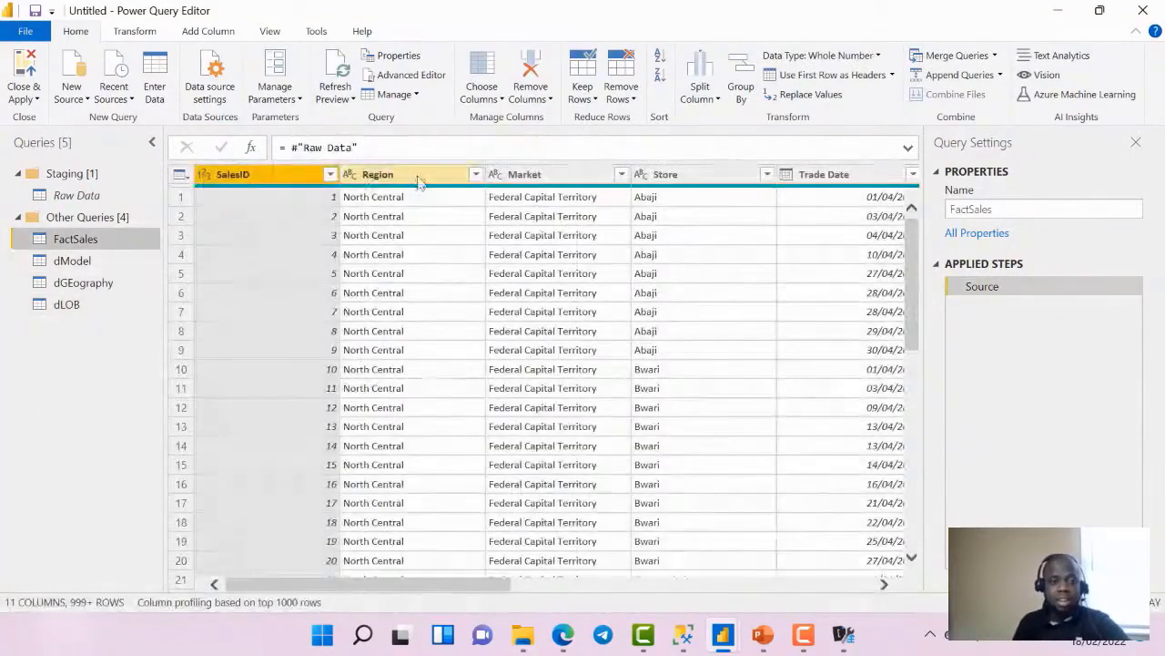
{"action": "left_click", "coordinate": [269, 178]}
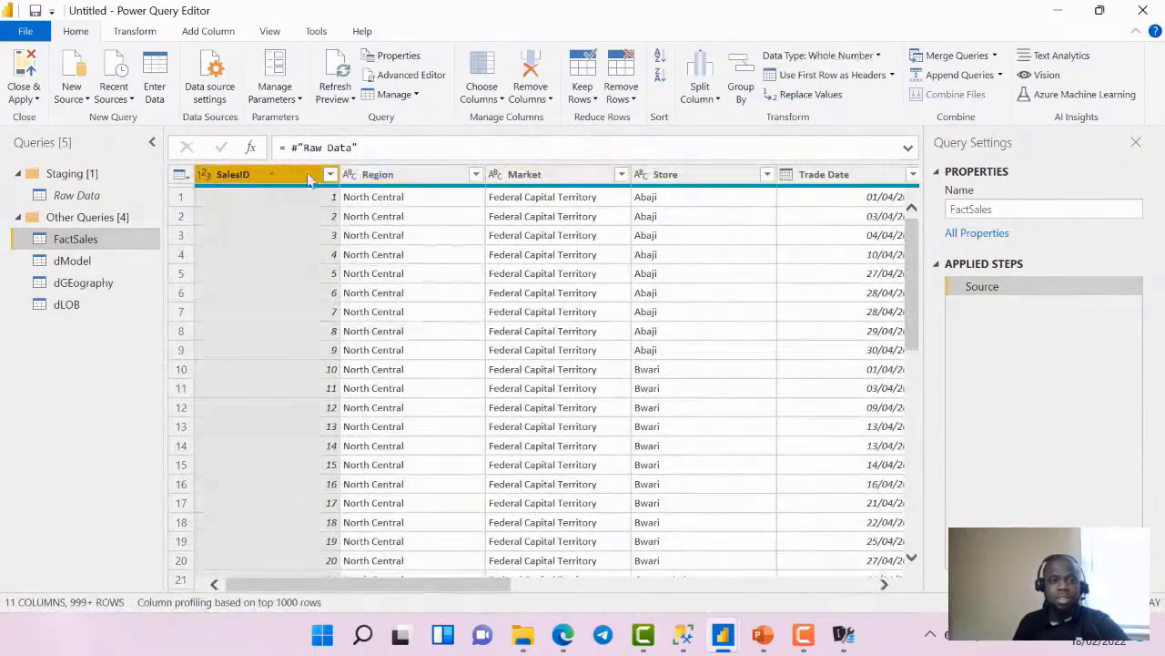
{"action": "left_click", "coordinate": [577, 179], "text": "ctrl"}
{"action": "left_click", "coordinate": [463, 176], "text": "ctrl"}
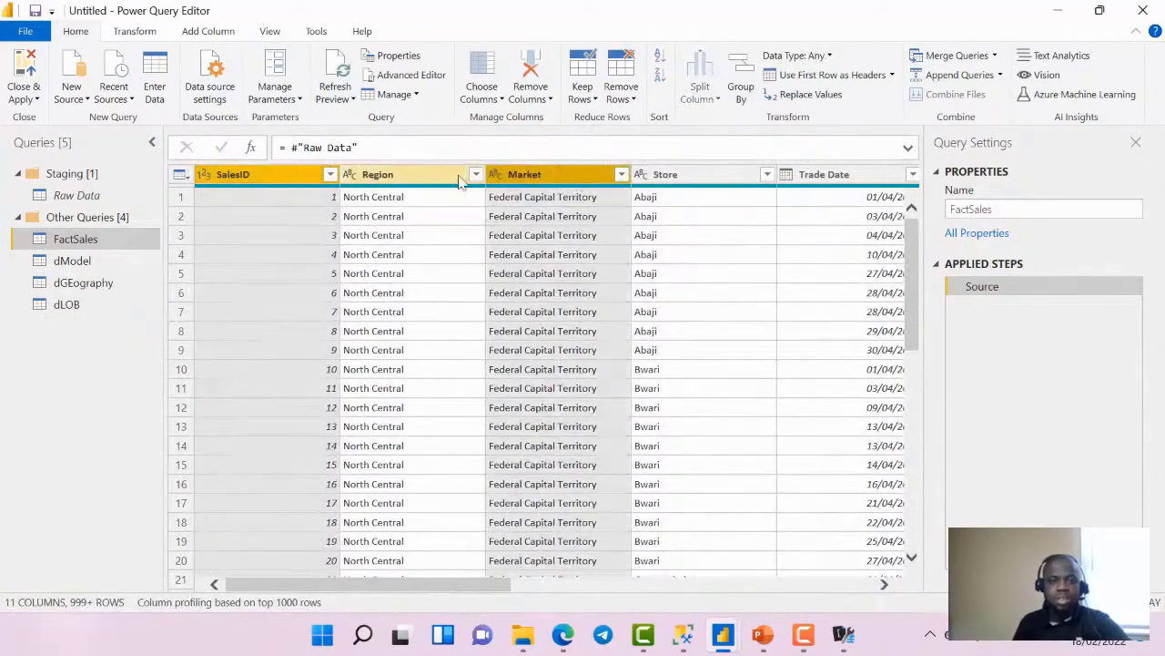
{"action": "right_click", "coordinate": [459, 177]}
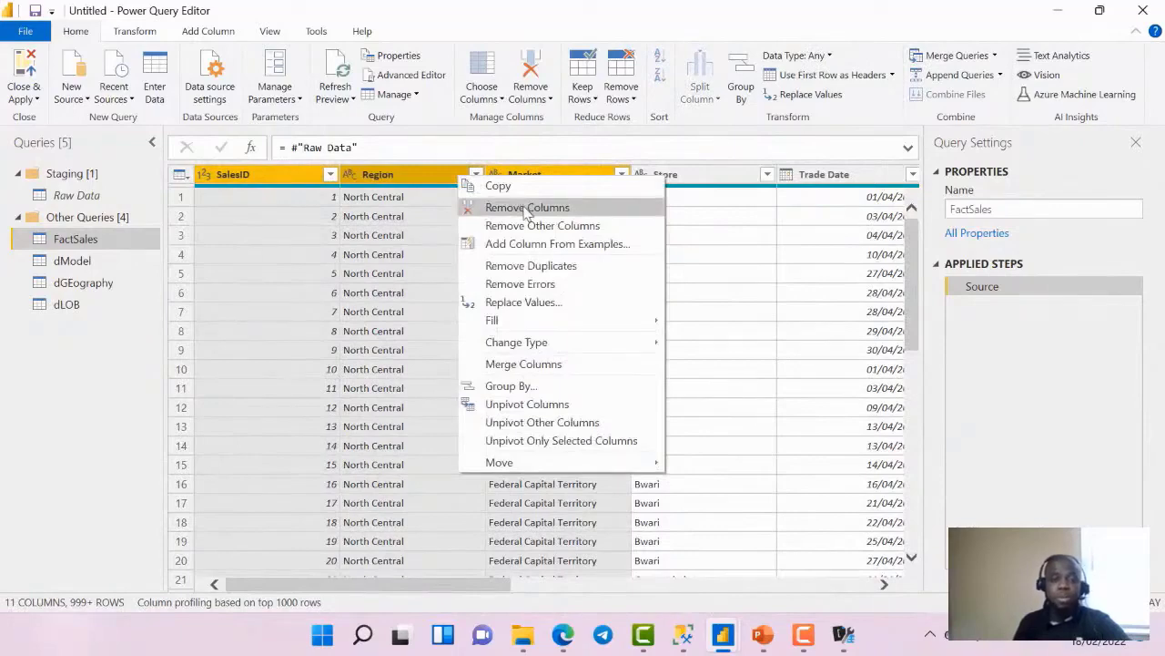
{"action": "left_click", "coordinate": [527, 208]}
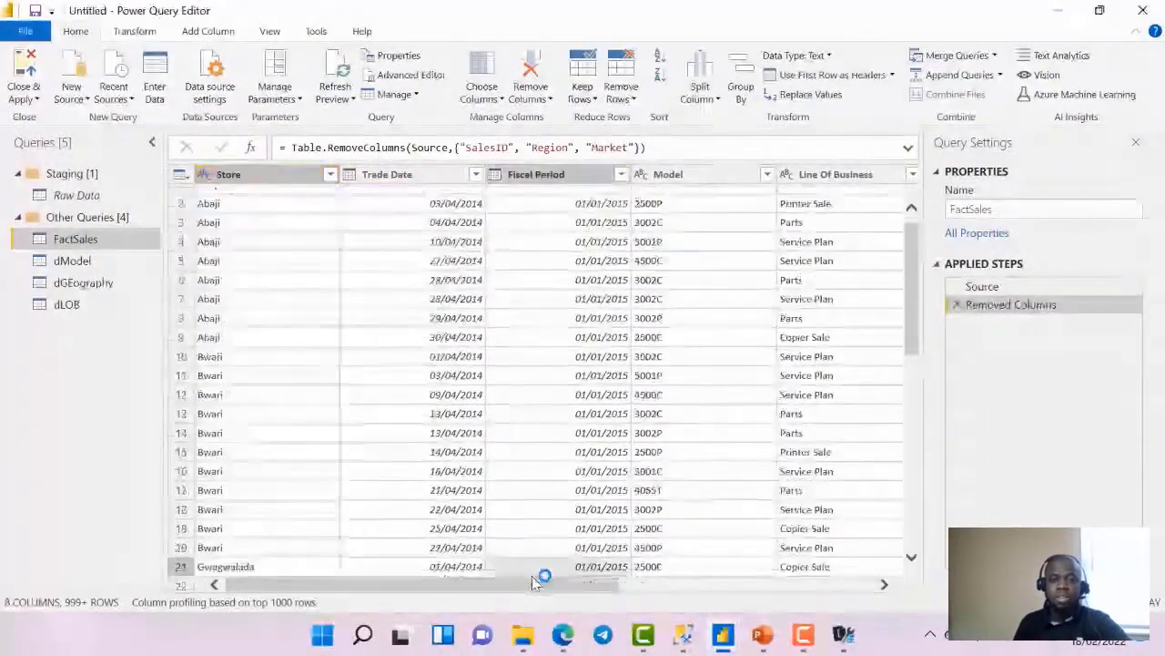
{"action": "left_click_drag", "start_coordinate": [535, 583], "coordinate": [446, 533]}
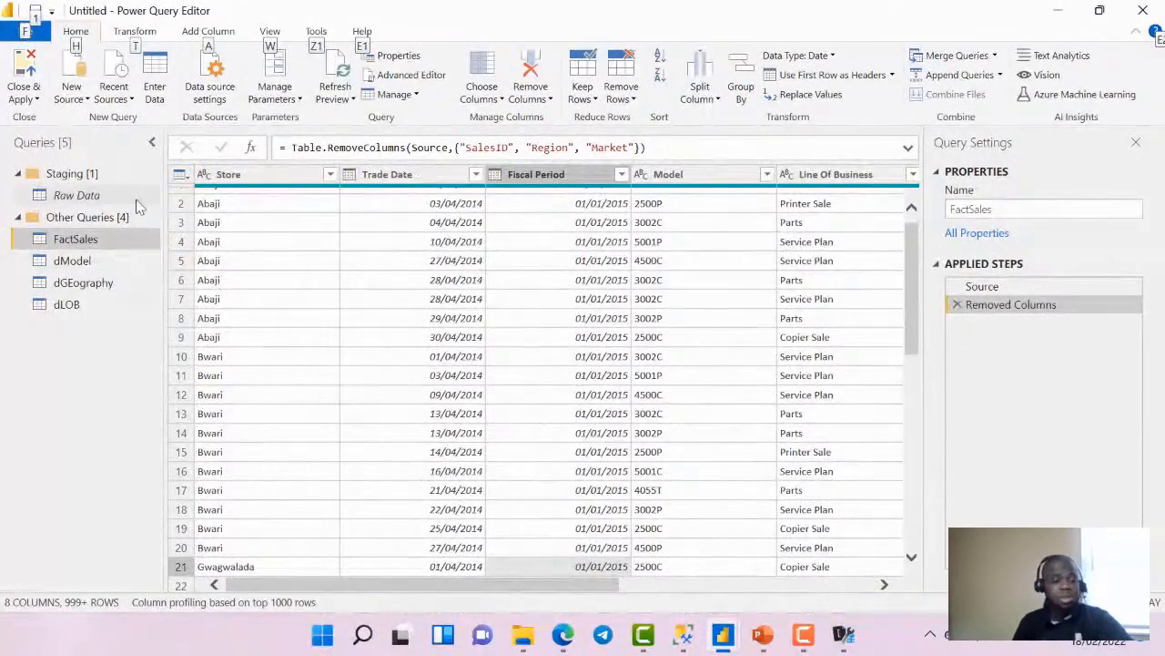
Close and apply the query changes, check the Improving Performance slide, and view the untitled Power BI file's data model
{"action": "left_click", "coordinate": [36, 100]}
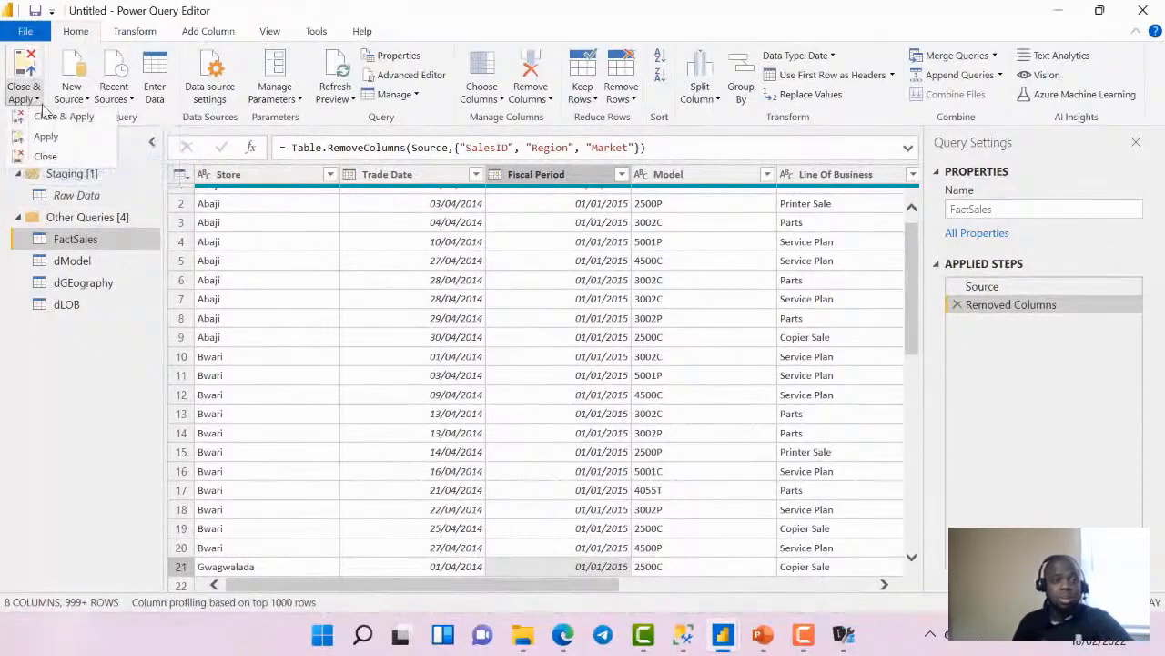
{"action": "key", "text": "alt+Tab"}
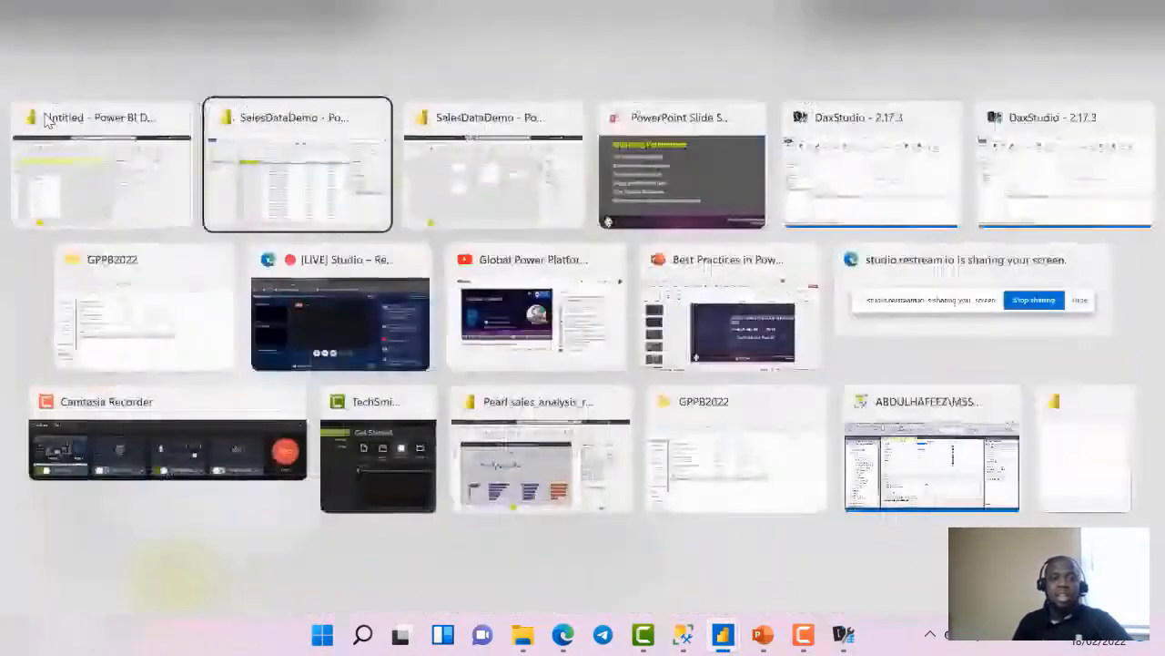
{"action": "key", "text": "alt+Tab"}
{"action": "key", "text": "alt+Tab"}
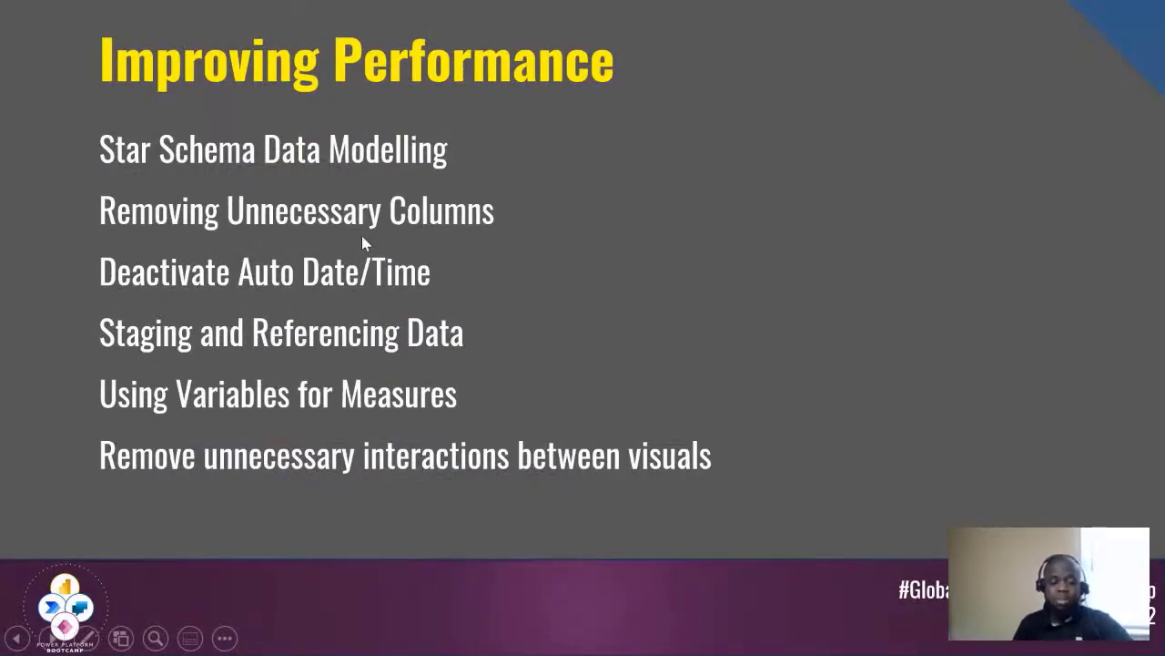
{"action": "key", "text": "alt+Tab"}
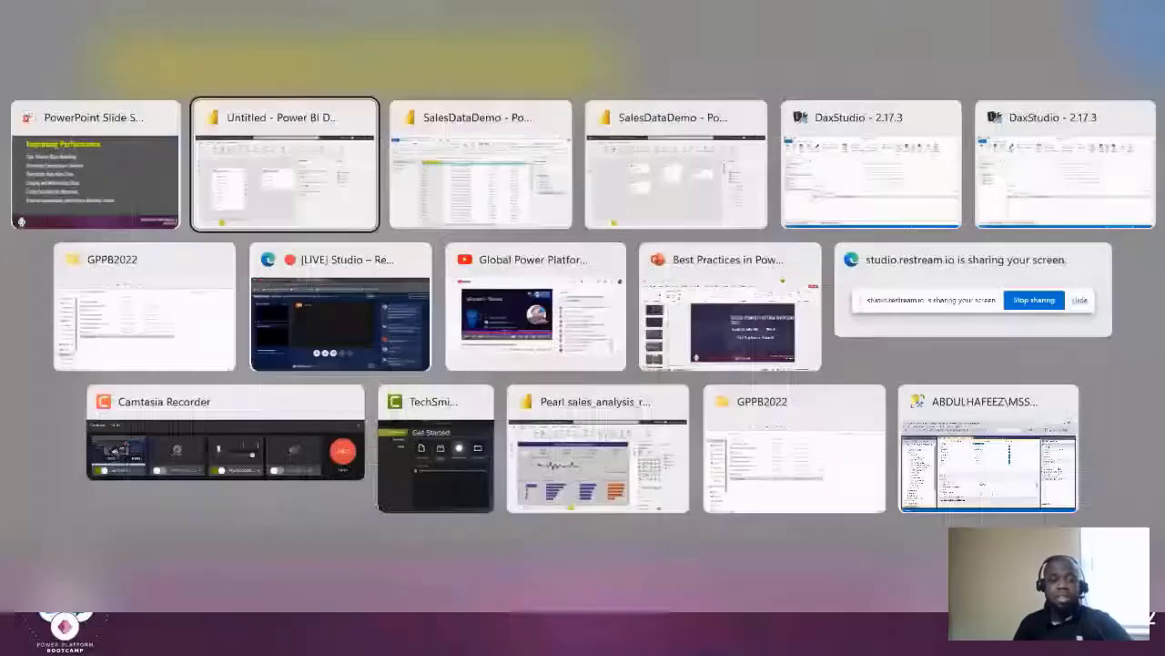
{"action": "left_click", "coordinate": [364, 226]}
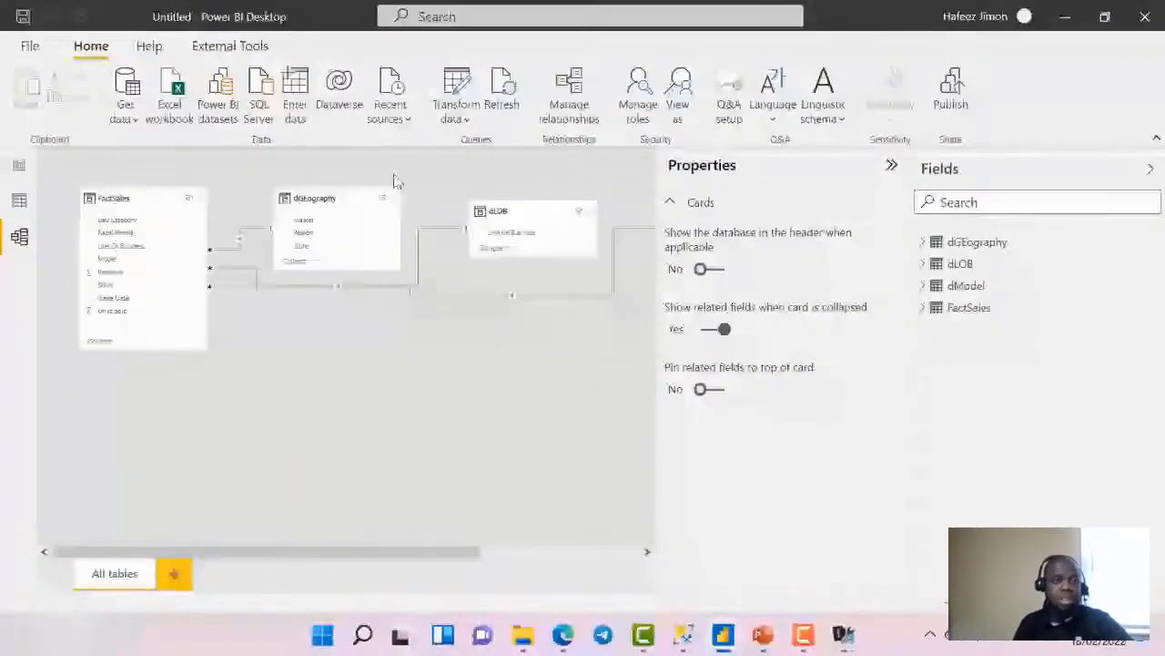
In the untitled file's FactSales query, set the Trade Date column to Date/Time and try switching it back to Date
{"action": "key", "text": "alt+Tab"}
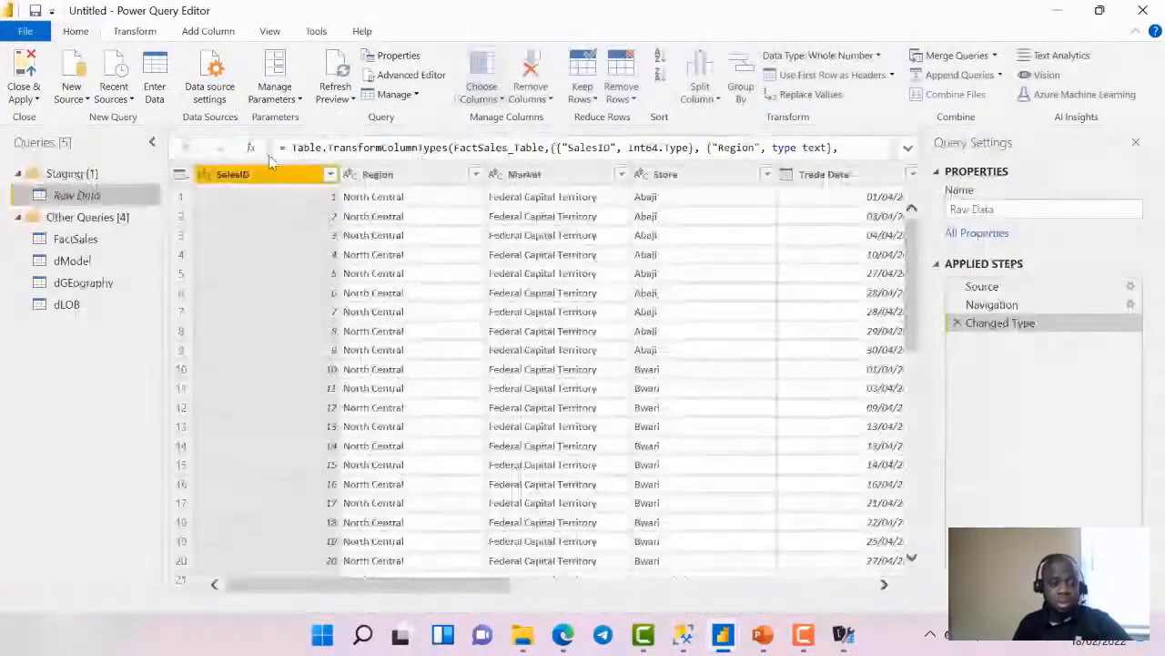
{"action": "left_click", "coordinate": [111, 239]}
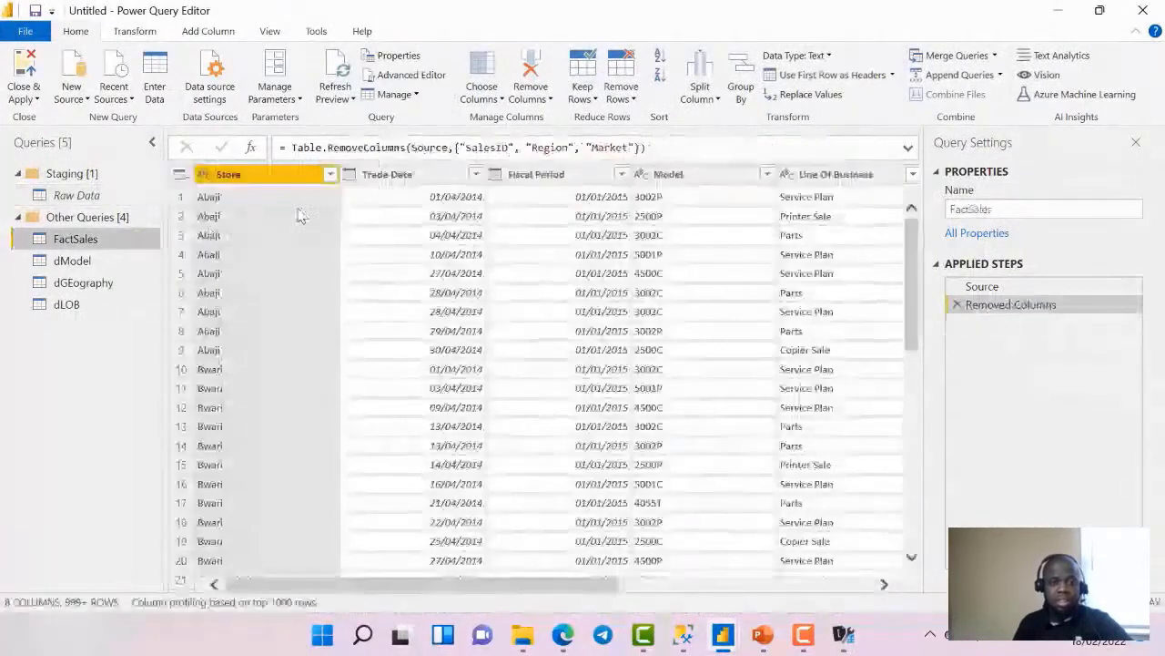
{"action": "left_click", "coordinate": [427, 175]}
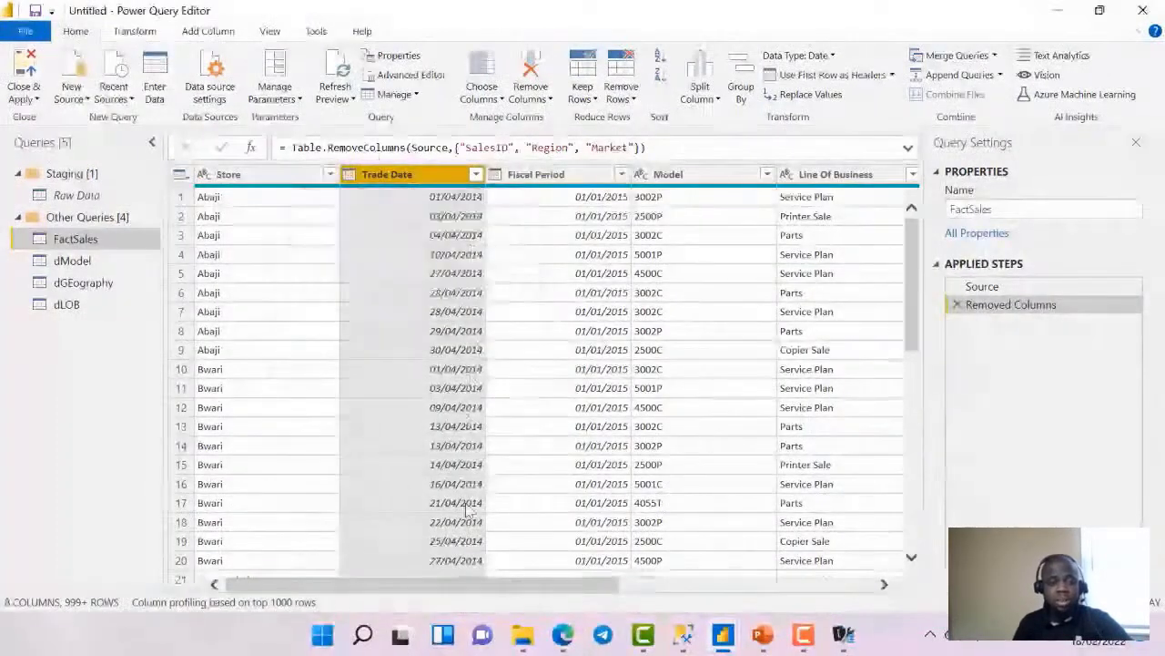
{"action": "left_click", "coordinate": [354, 177]}
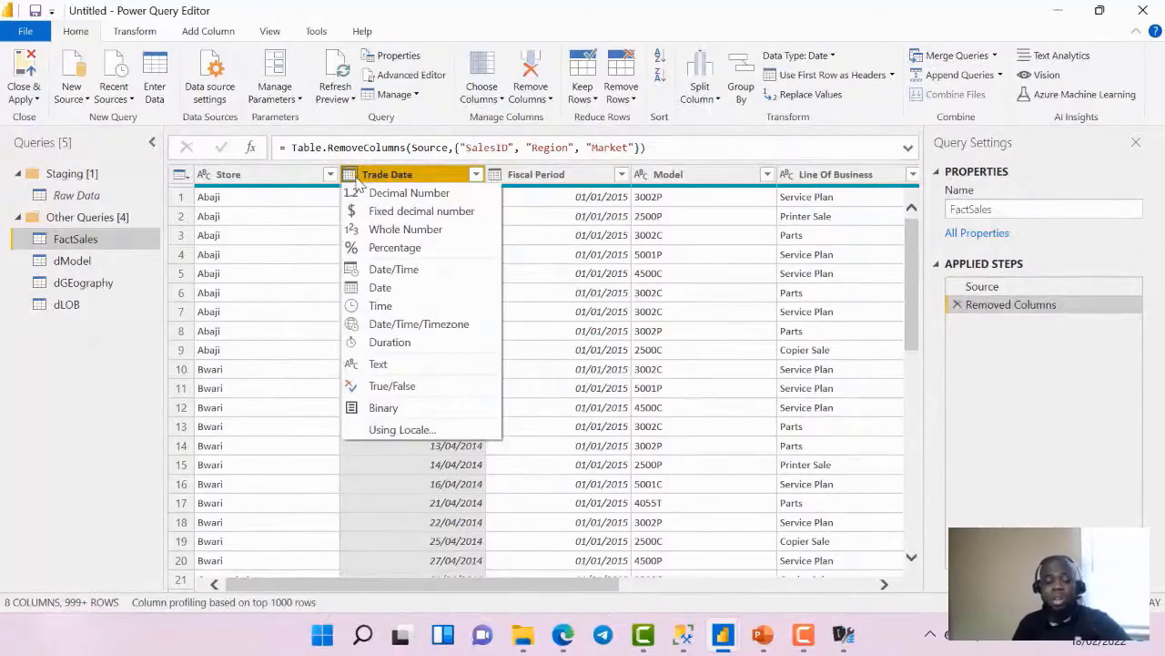
{"action": "left_click", "coordinate": [412, 268]}
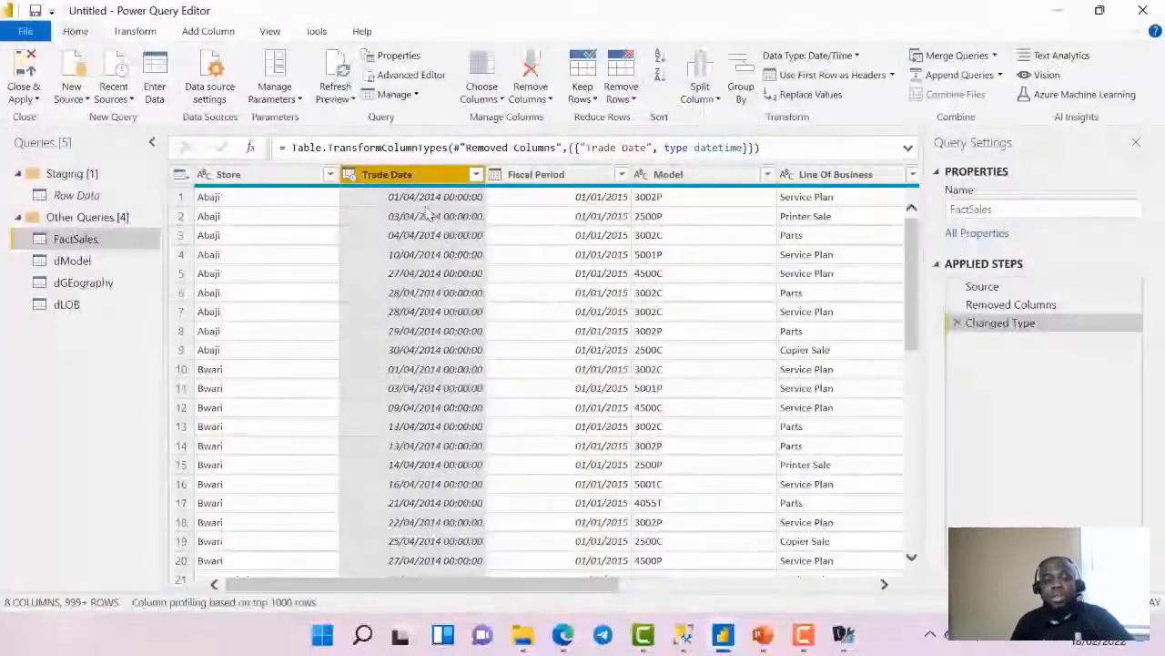
{"action": "left_click", "coordinate": [349, 178]}
{"action": "left_click", "coordinate": [383, 286]}
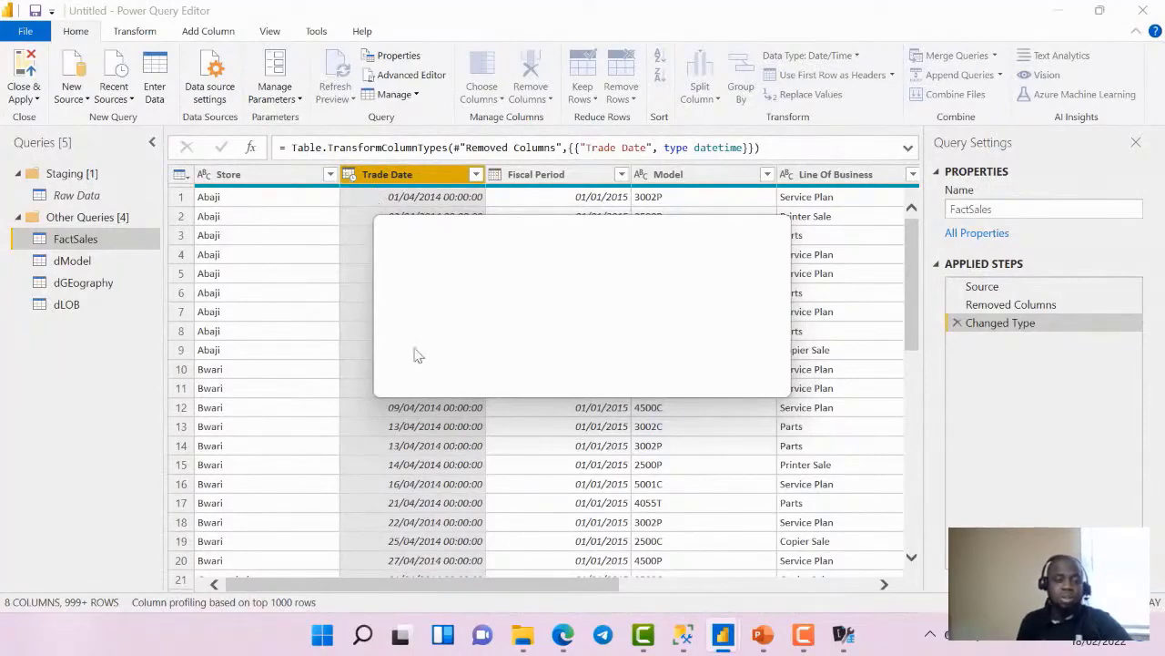
Check the FactSales query in the SalesDataDemo Power Query Editor and return to the Improving Performance slide
{"action": "mouse_move", "coordinate": [722, 634]}
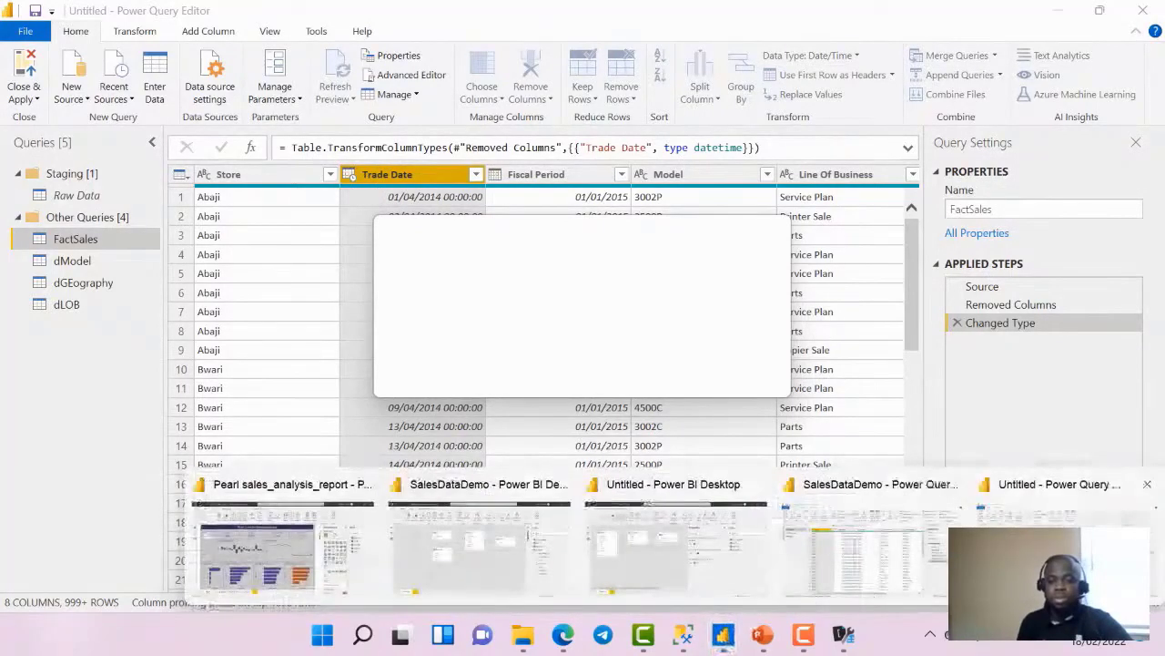
{"action": "key", "text": "alt+Tab"}
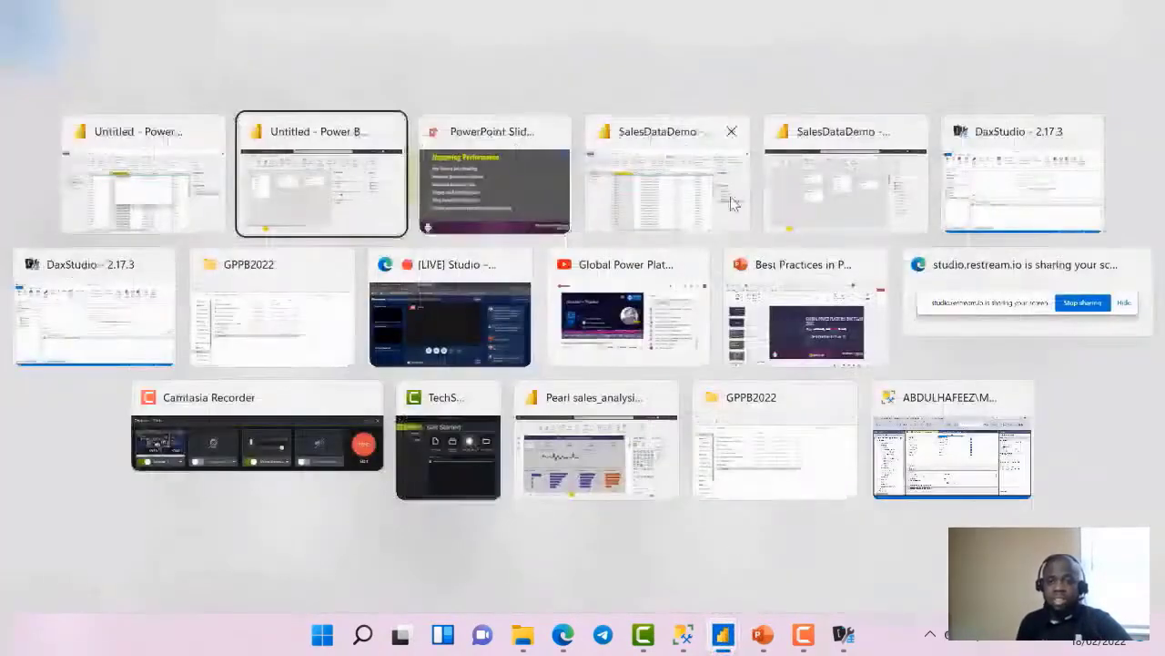
{"action": "left_click", "coordinate": [701, 180]}
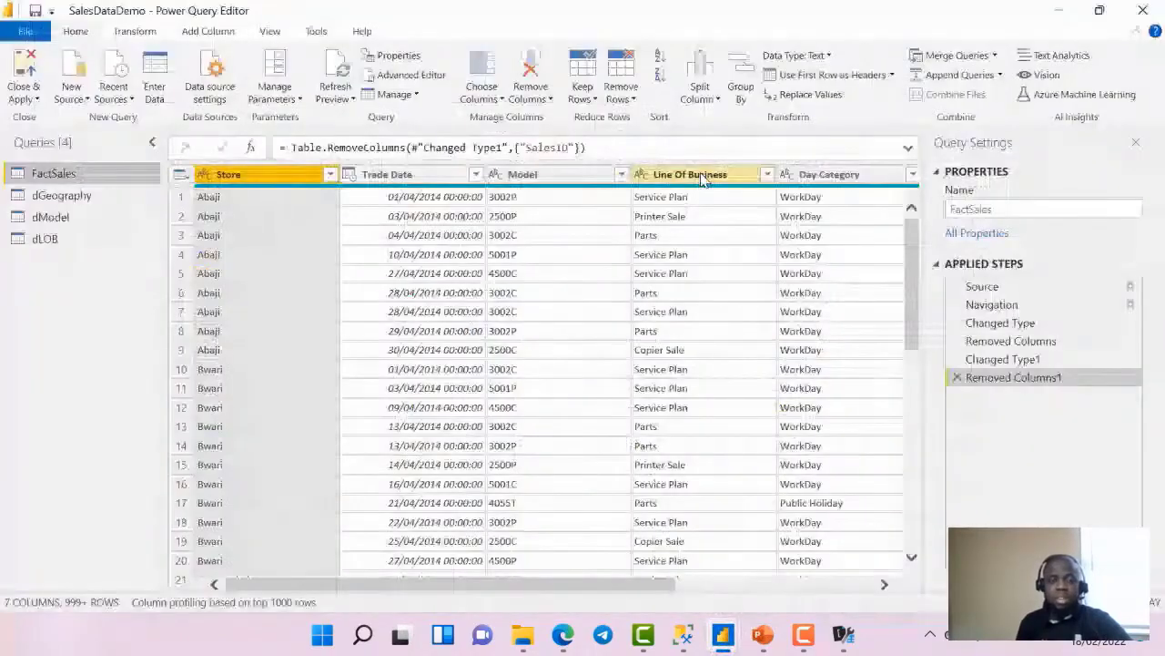
{"action": "key", "text": "alt+Tab"}
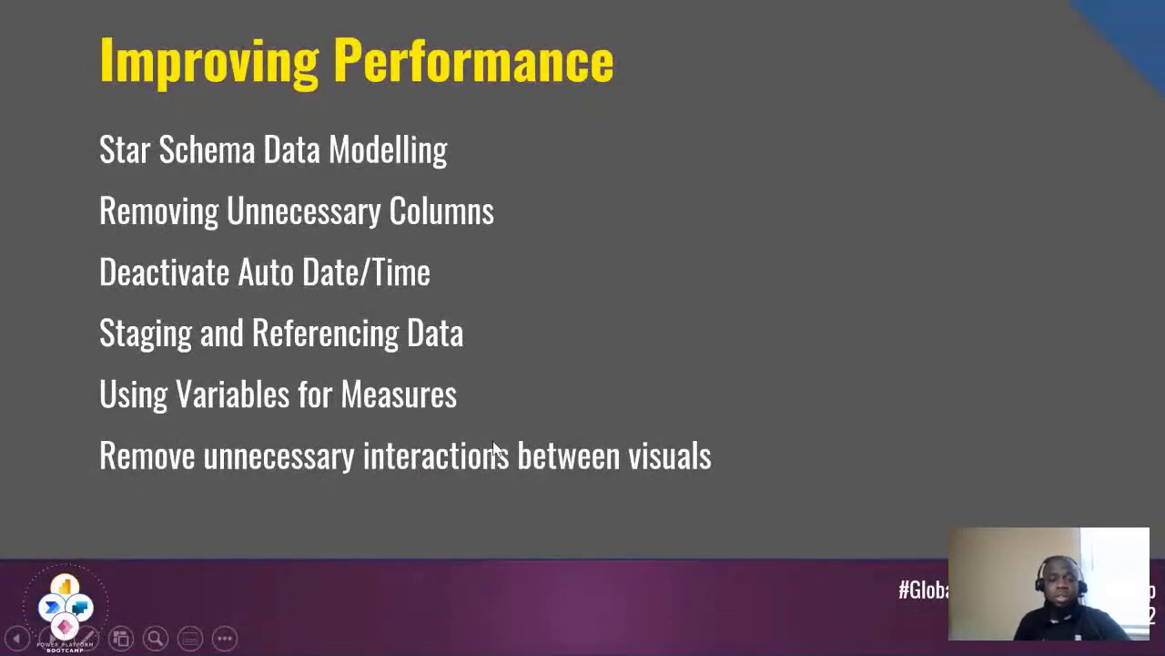
Switch to the SalesDataDemo file in Power BI Desktop and close it without saving changes
{"action": "key", "text": "alt+Tab"}
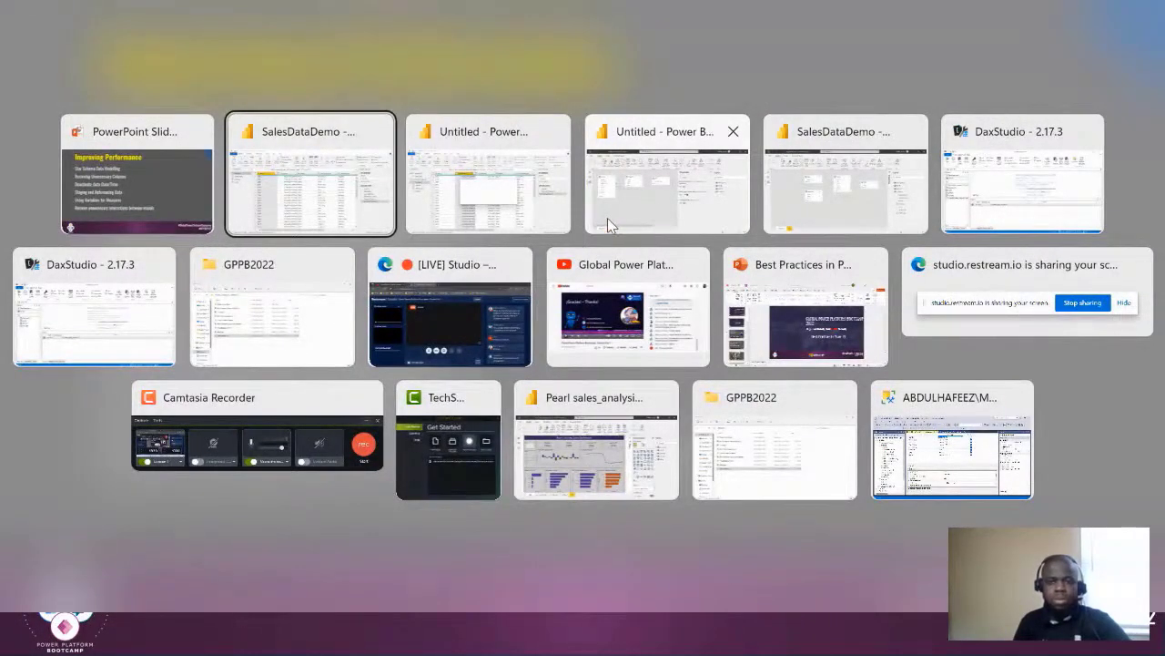
{"action": "left_click", "coordinate": [845, 182]}
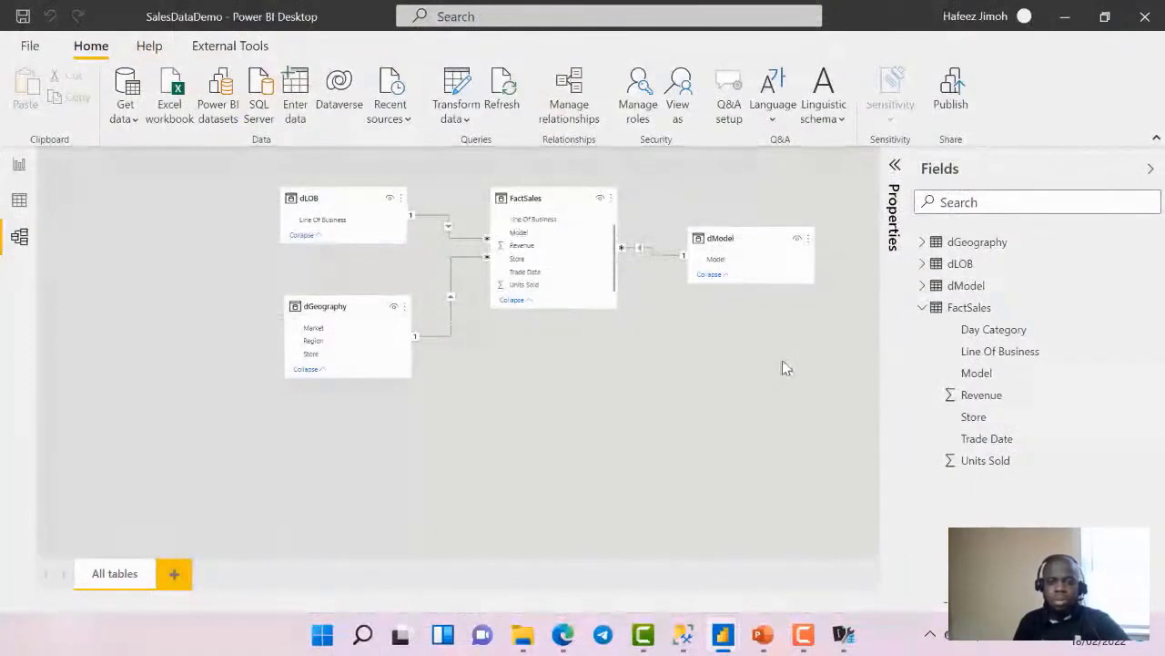
{"action": "left_click", "coordinate": [1148, 12]}
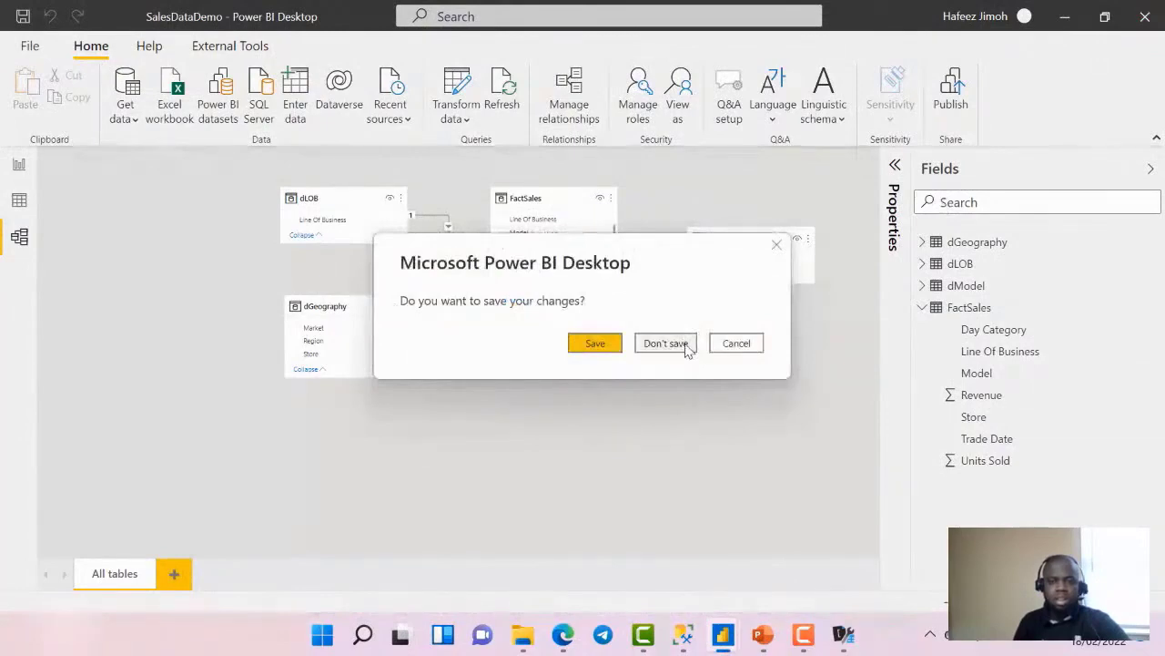
{"action": "left_click", "coordinate": [665, 343]}
Switch to the Pearl sales_analysis_report file in Power BI Desktop and expand the Sales table to list its measures
{"action": "mouse_move", "coordinate": [734, 632]}
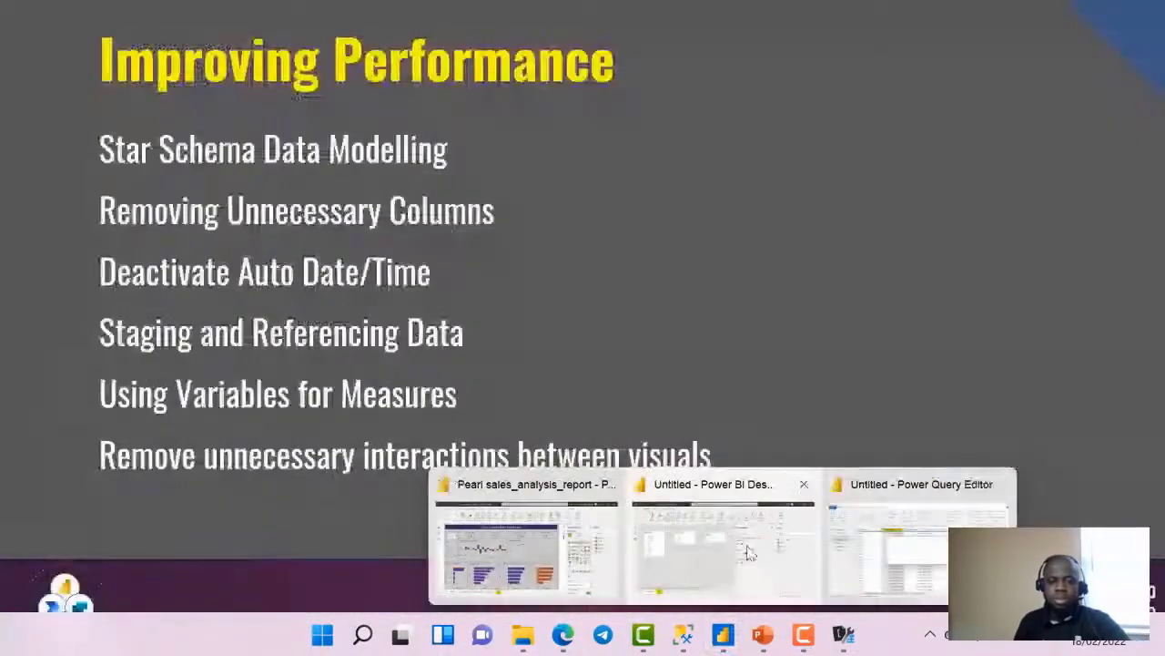
{"action": "mouse_move", "coordinate": [497, 553]}
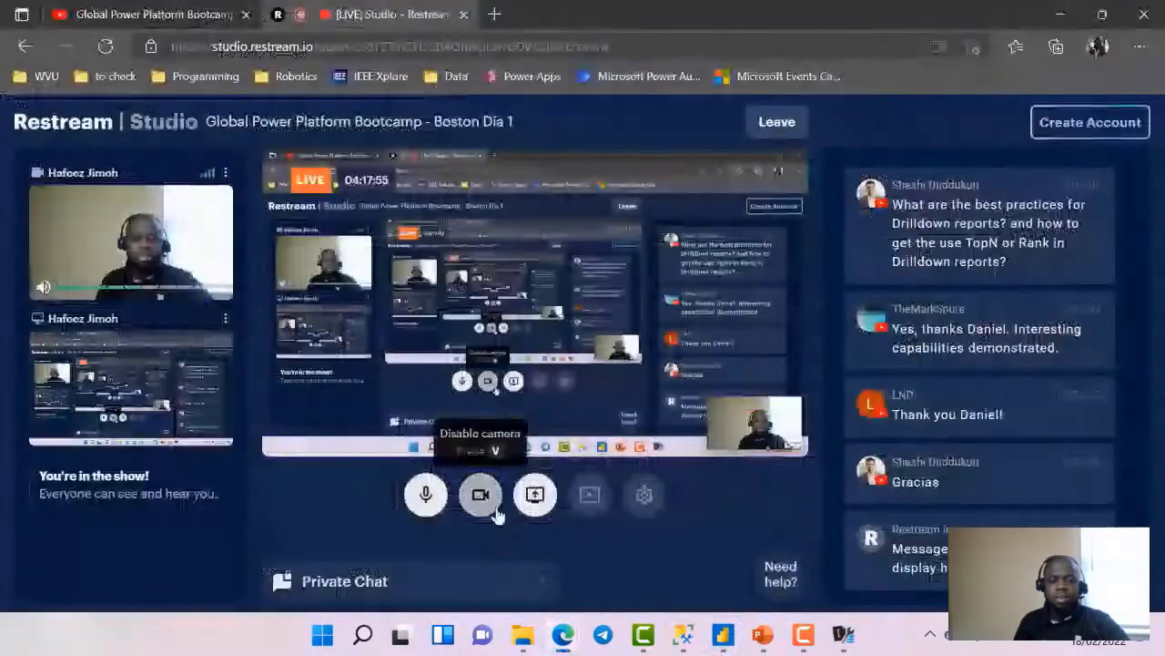
{"action": "left_click", "coordinate": [562, 557]}
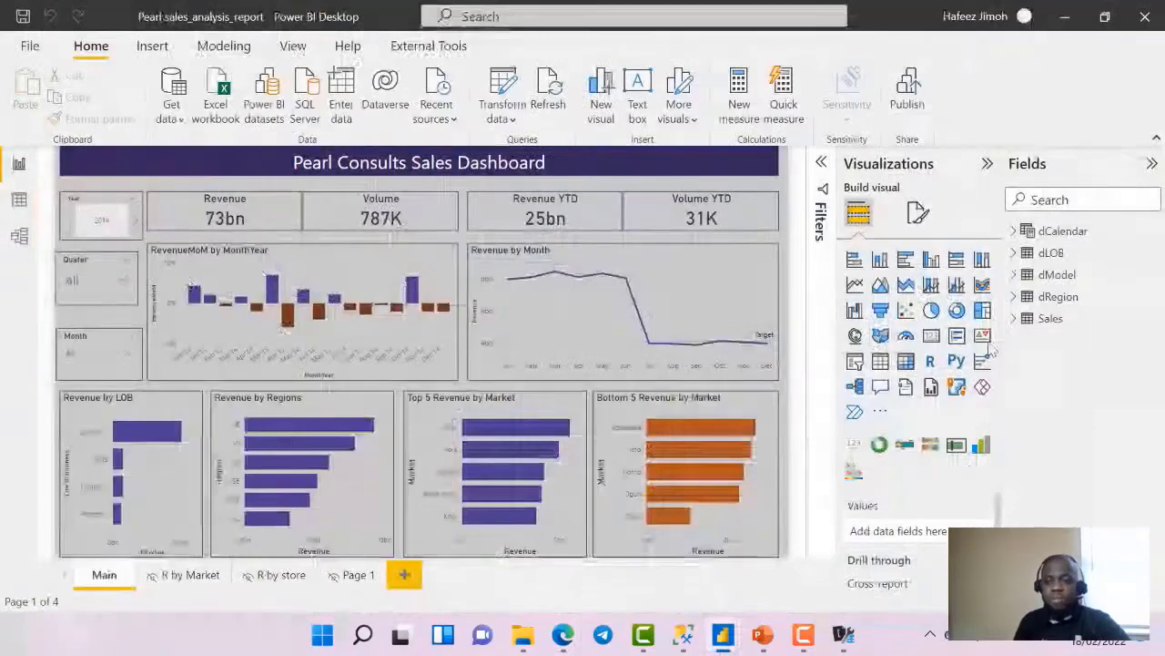
{"action": "left_click", "coordinate": [1018, 319]}
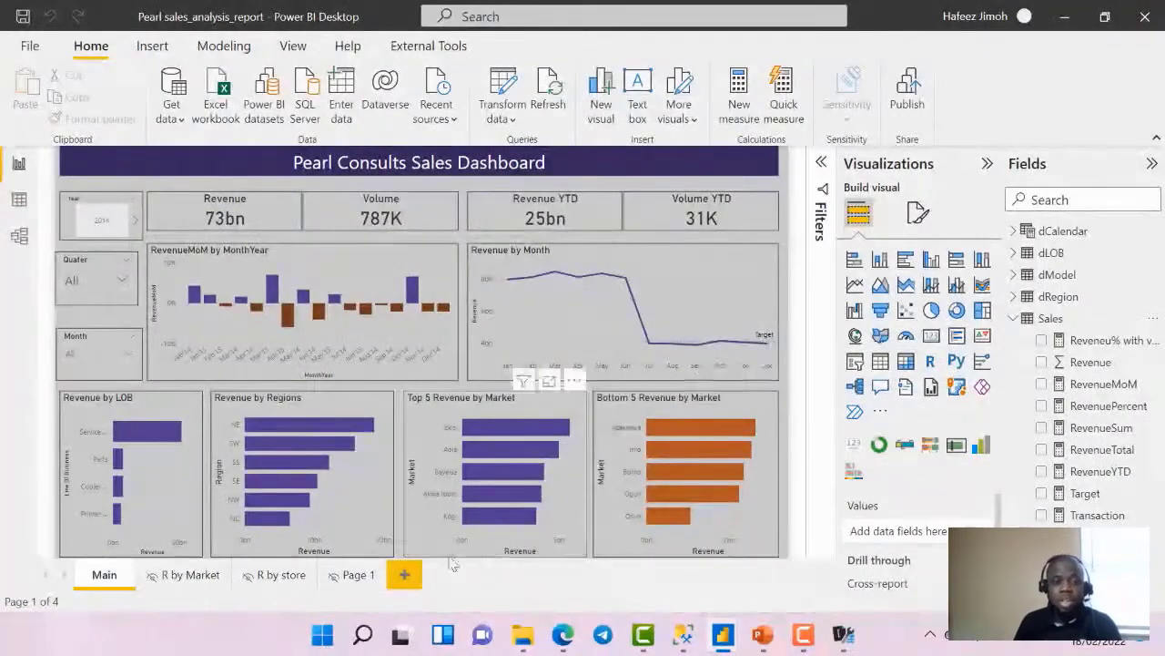
Add a new report page and place an enlarged, blank table visual near the middle of its canvas
{"action": "left_click", "coordinate": [405, 574]}
{"action": "left_click", "coordinate": [880, 362]}
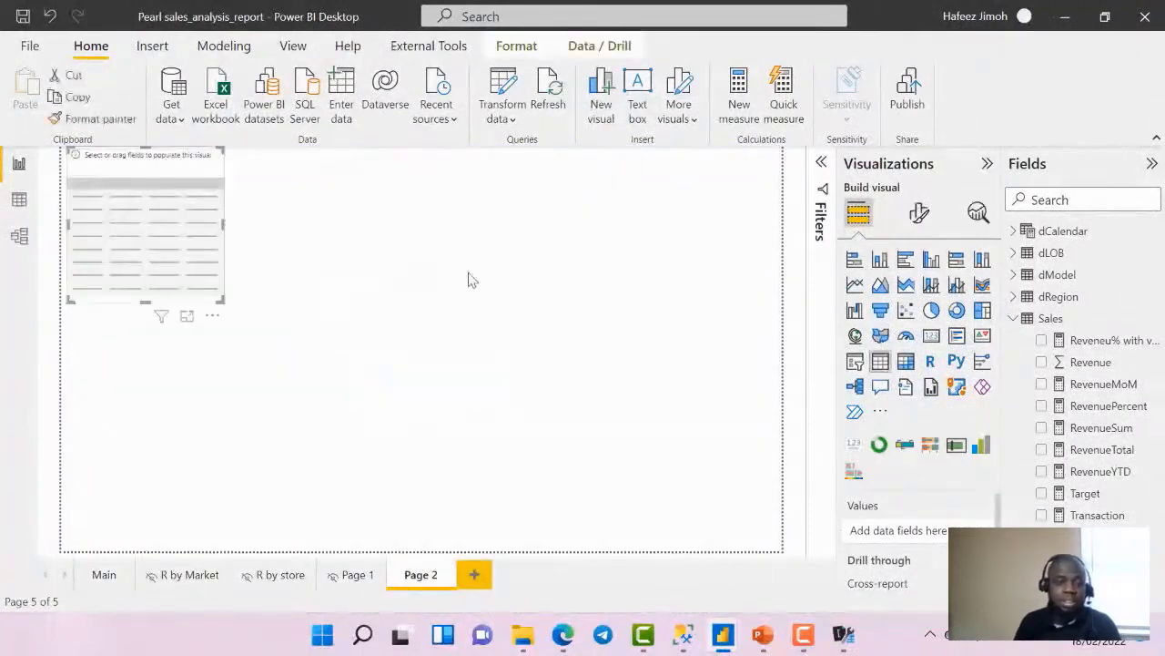
{"action": "left_click_drag", "start_coordinate": [218, 301], "coordinate": [322, 346]}
{"action": "left_click_drag", "start_coordinate": [335, 367], "coordinate": [517, 424]}
Fill the table with Region from dRegion and the RevenueSum measure from Sales, with Region as the first column
{"action": "left_click", "coordinate": [1013, 297]}
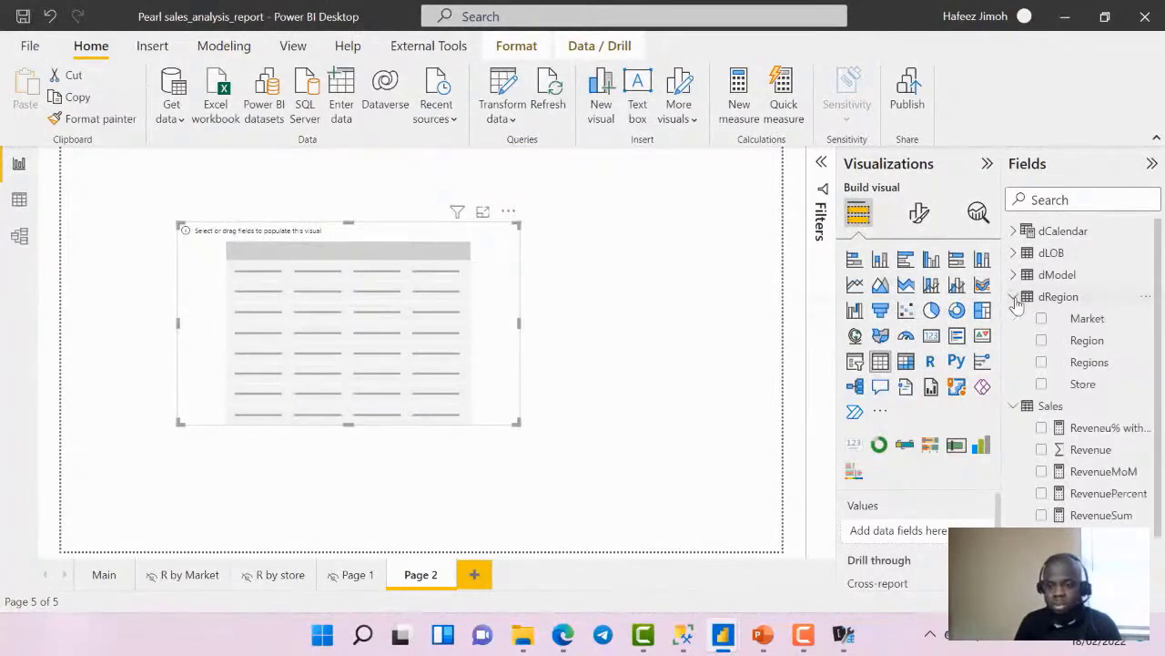
{"action": "scroll", "coordinate": [1047, 410], "scroll_direction": "down", "scroll_amount": 2}
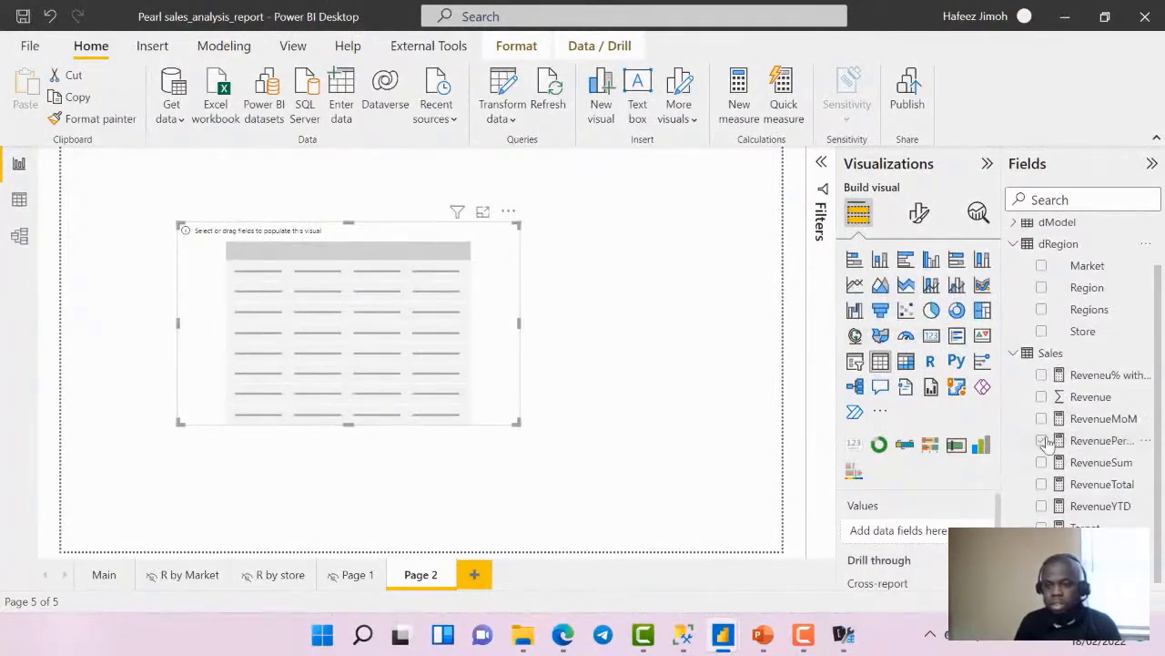
{"action": "left_click", "coordinate": [1042, 462]}
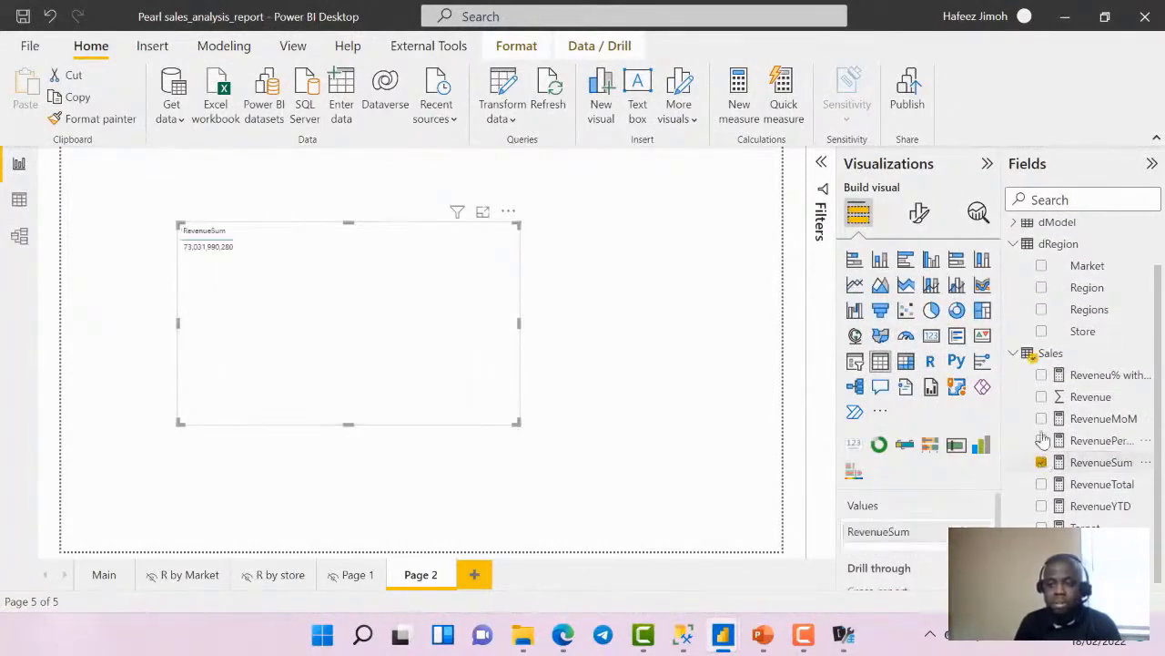
{"action": "left_click", "coordinate": [1041, 287]}
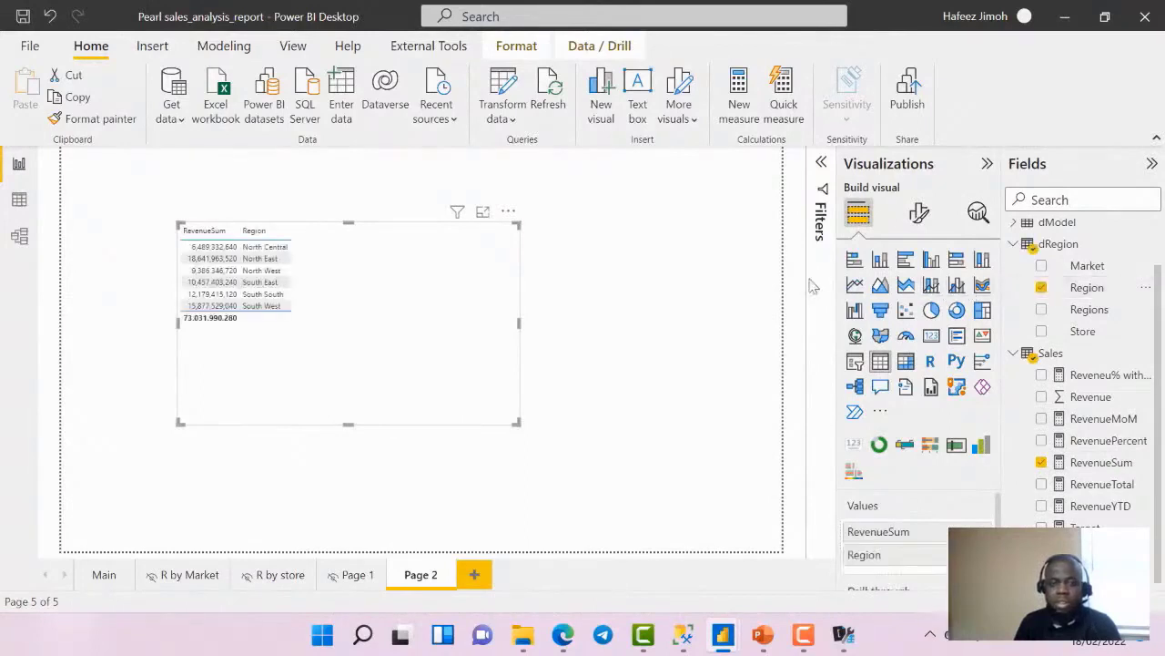
{"action": "left_click_drag", "start_coordinate": [916, 554], "coordinate": [914, 537]}
Find the size options in the table's formatting settings and set the grid's global font size to 16
{"action": "left_click", "coordinate": [919, 212]}
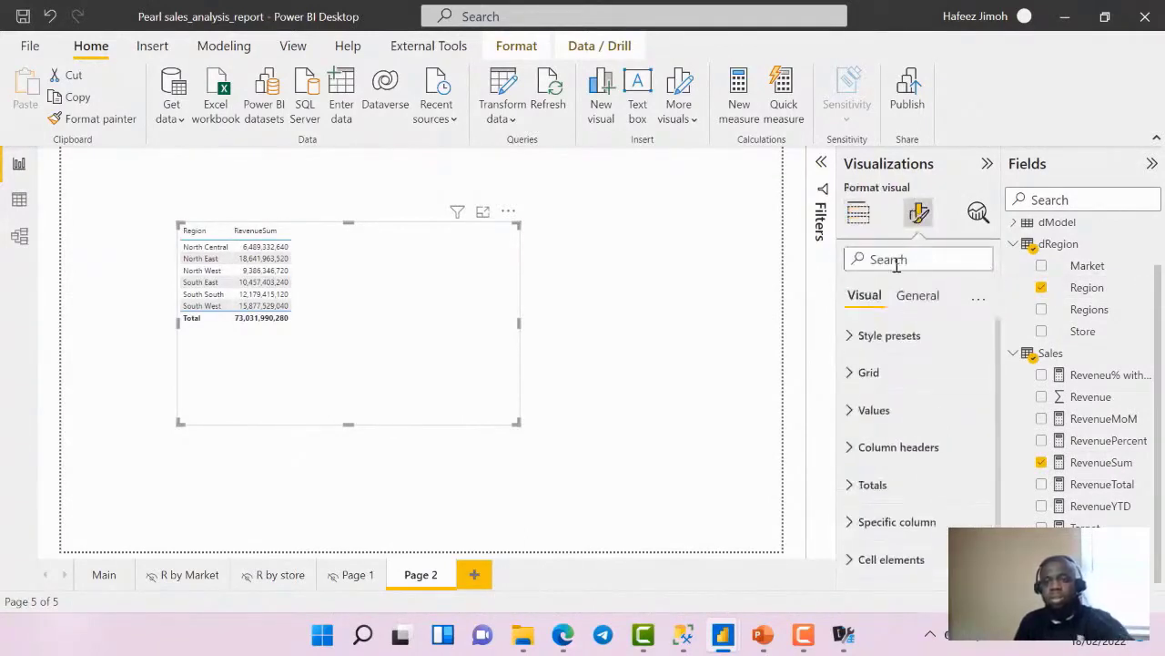
{"action": "left_click", "coordinate": [916, 262]}
{"action": "type", "text": "size"}
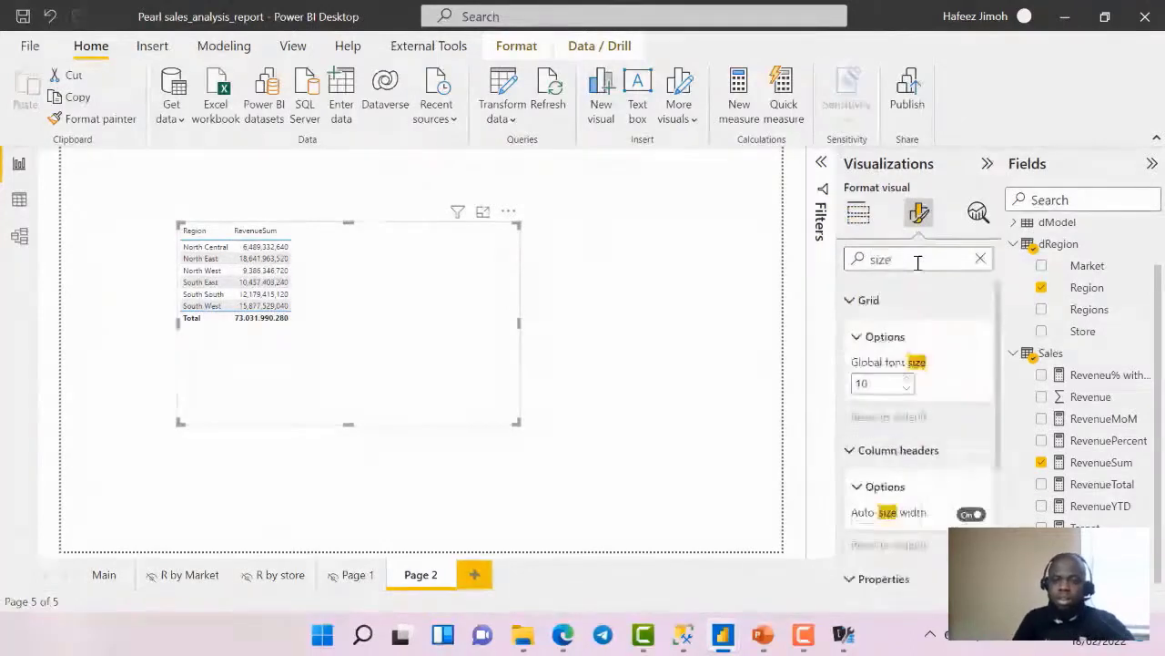
{"action": "left_click", "coordinate": [893, 384]}
{"action": "key", "text": "BackSpace"}
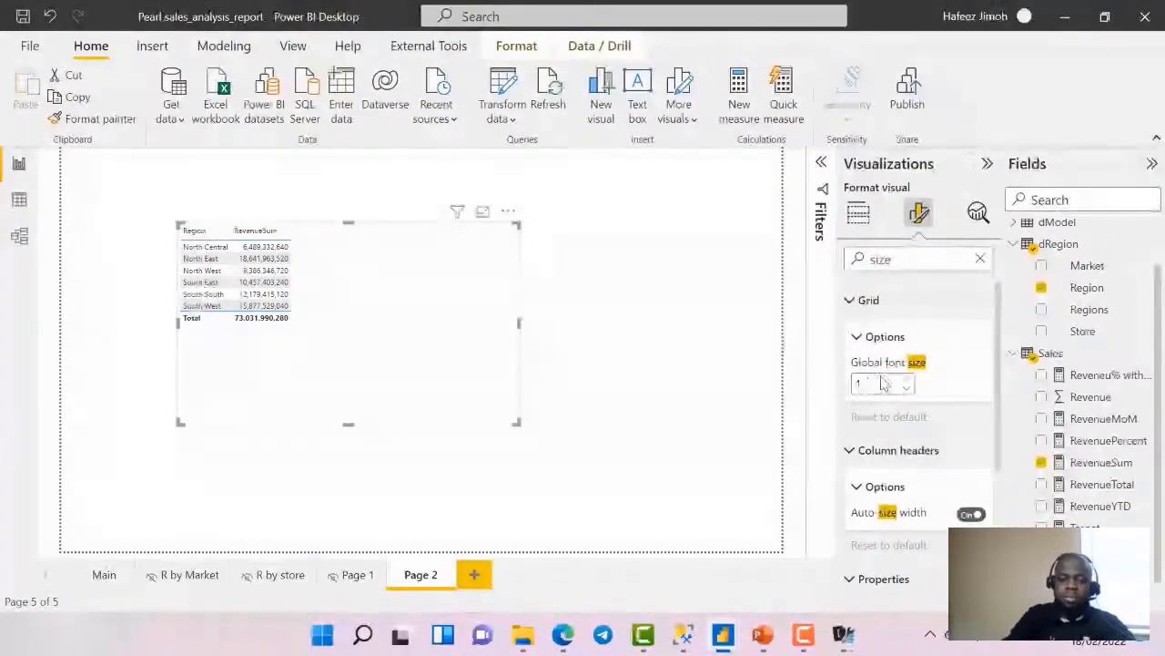
{"action": "type", "text": "6"}
{"action": "key", "text": "Return"}
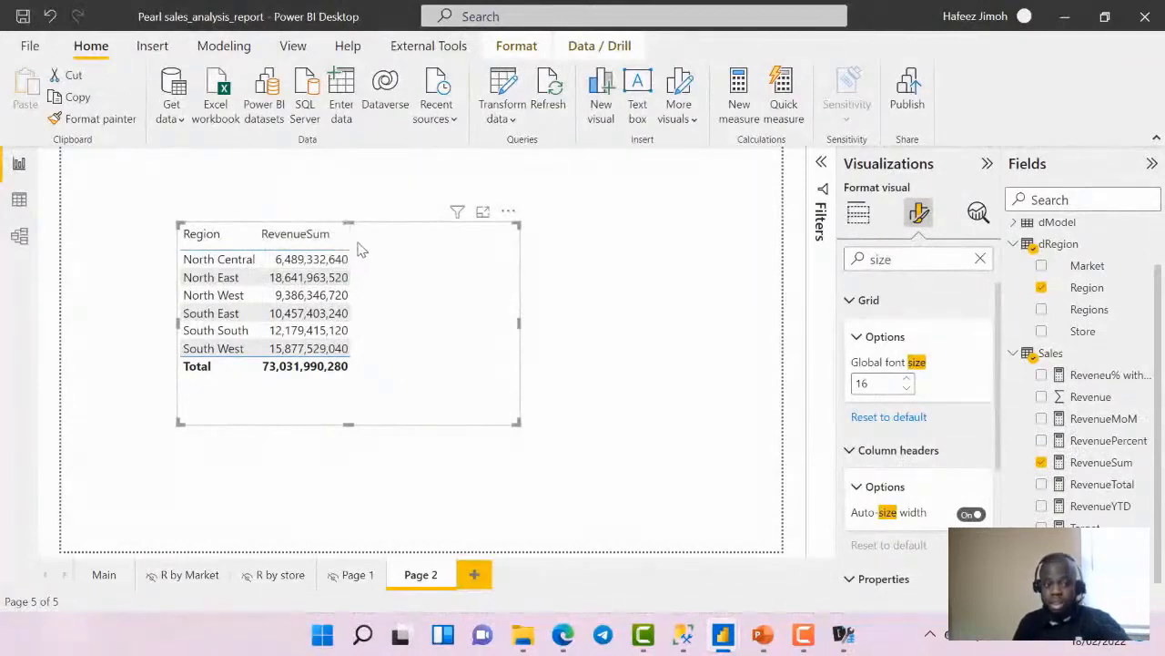
Add the RevenueTotal and RevenuePercent measures to the table and widen the visual to fit all four columns
{"action": "left_click", "coordinate": [1042, 484]}
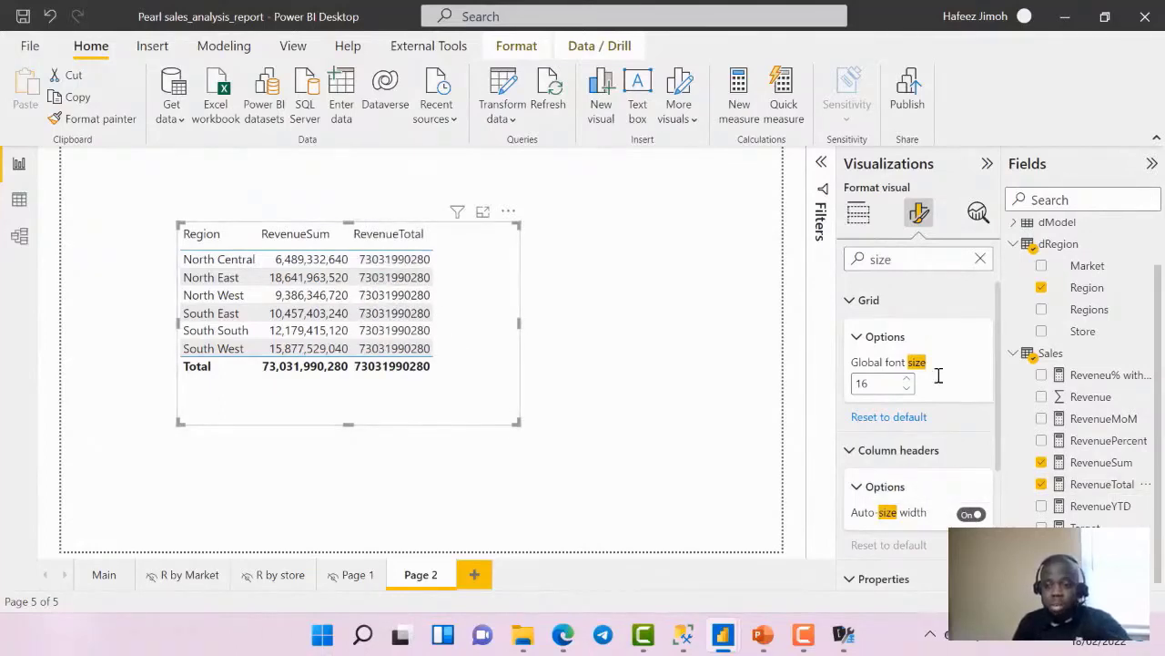
{"action": "left_click", "coordinate": [1042, 441]}
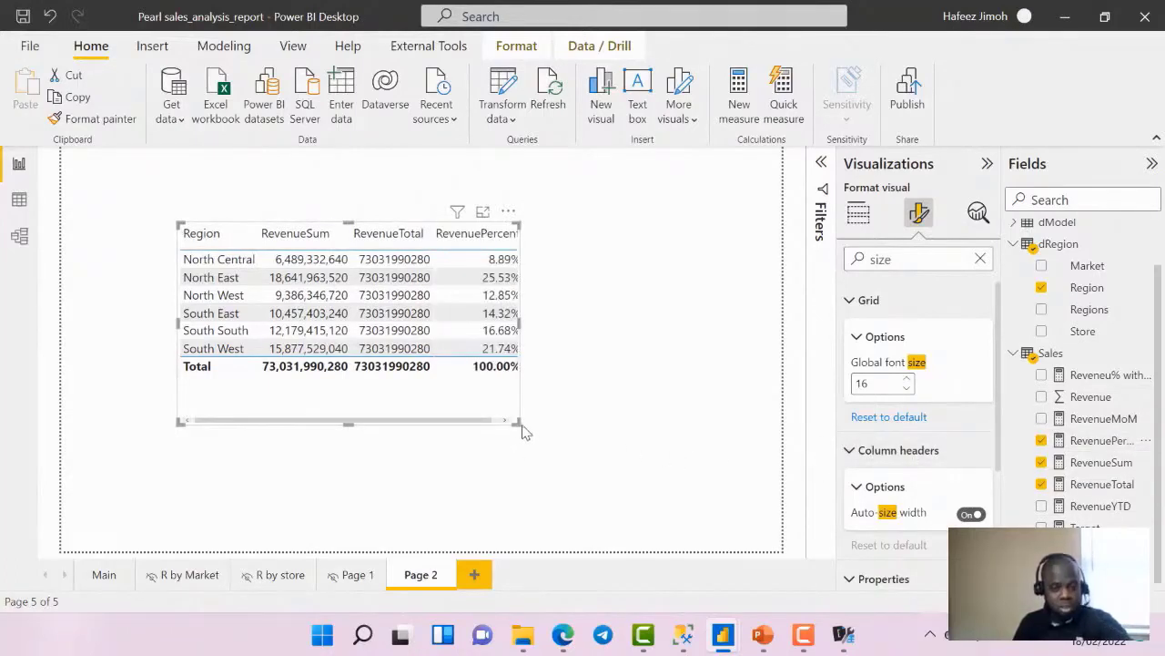
{"action": "left_click_drag", "start_coordinate": [522, 426], "coordinate": [591, 417]}
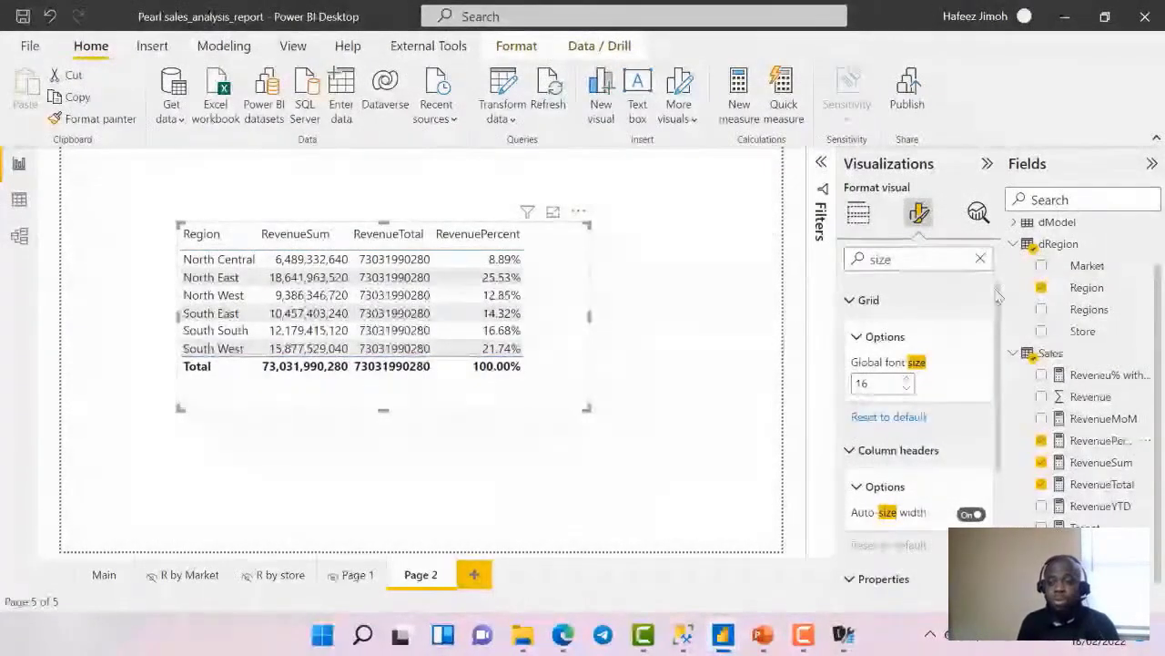
Open the formula of the Reveneu% with var measure in the Sales table and enlarge its text
{"action": "left_click", "coordinate": [1089, 380]}
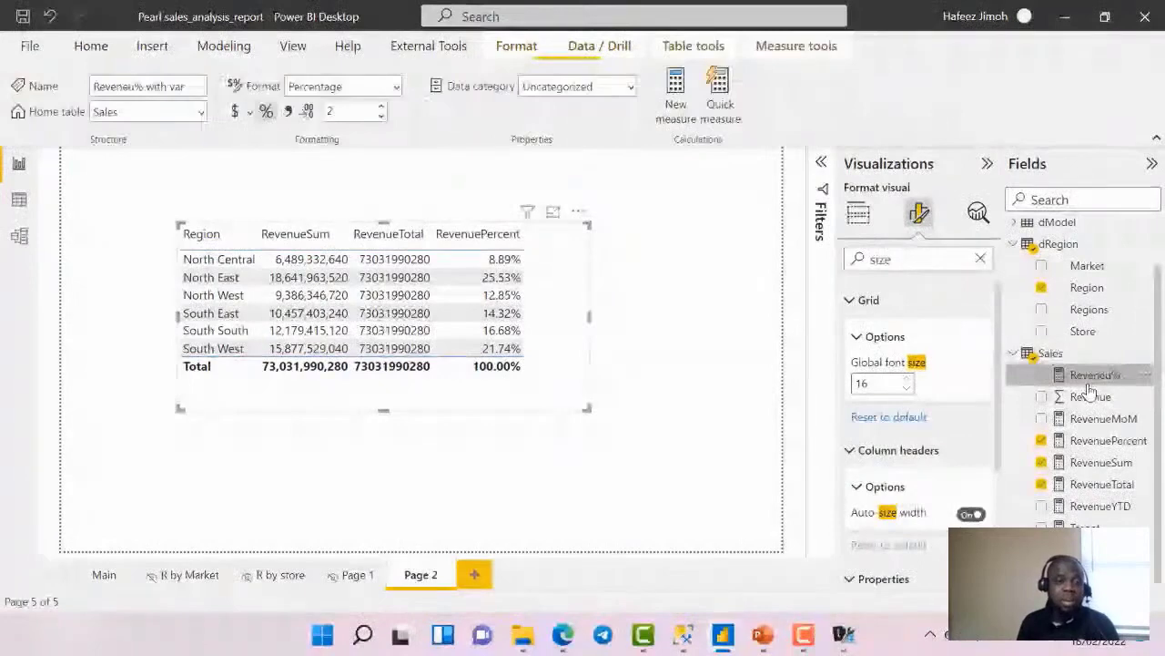
{"action": "scroll", "coordinate": [285, 227], "scroll_direction": "up", "scroll_amount": 3}
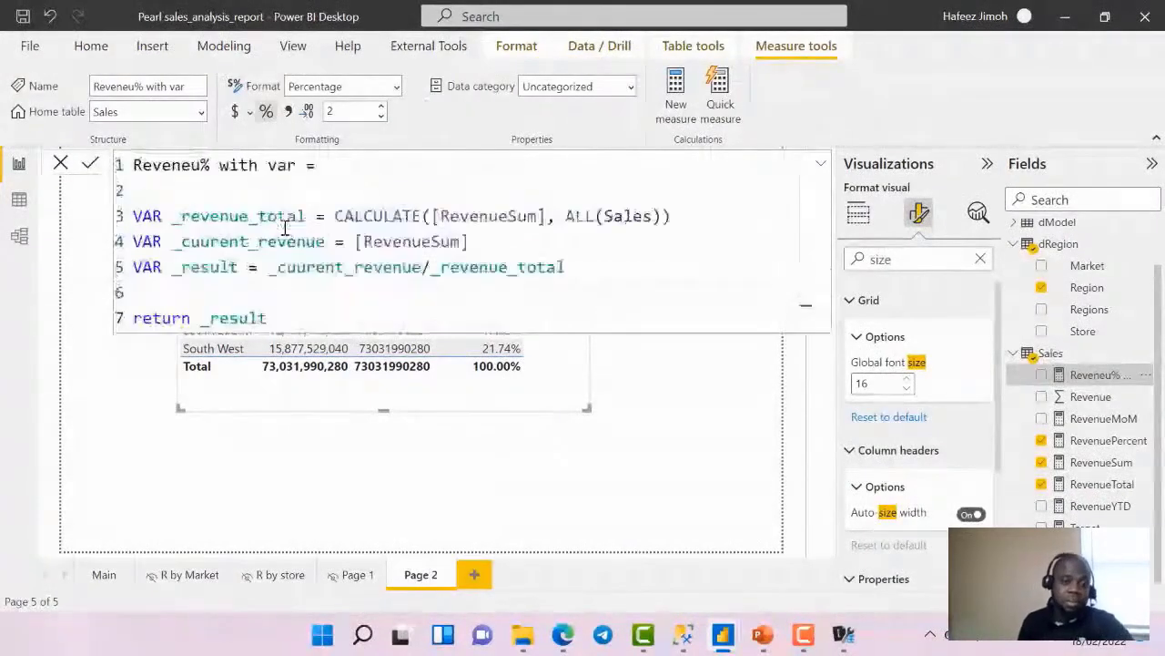
{"action": "scroll", "coordinate": [285, 227], "scroll_direction": "up", "scroll_amount": 2}
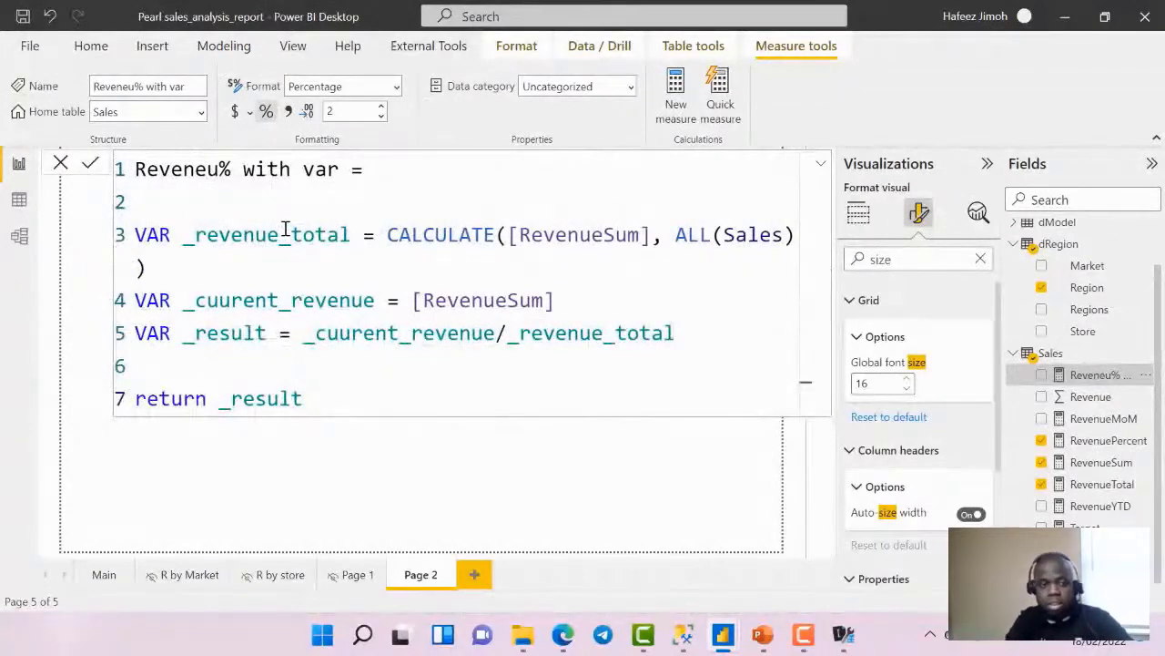
{"action": "key", "text": "super+plus"}
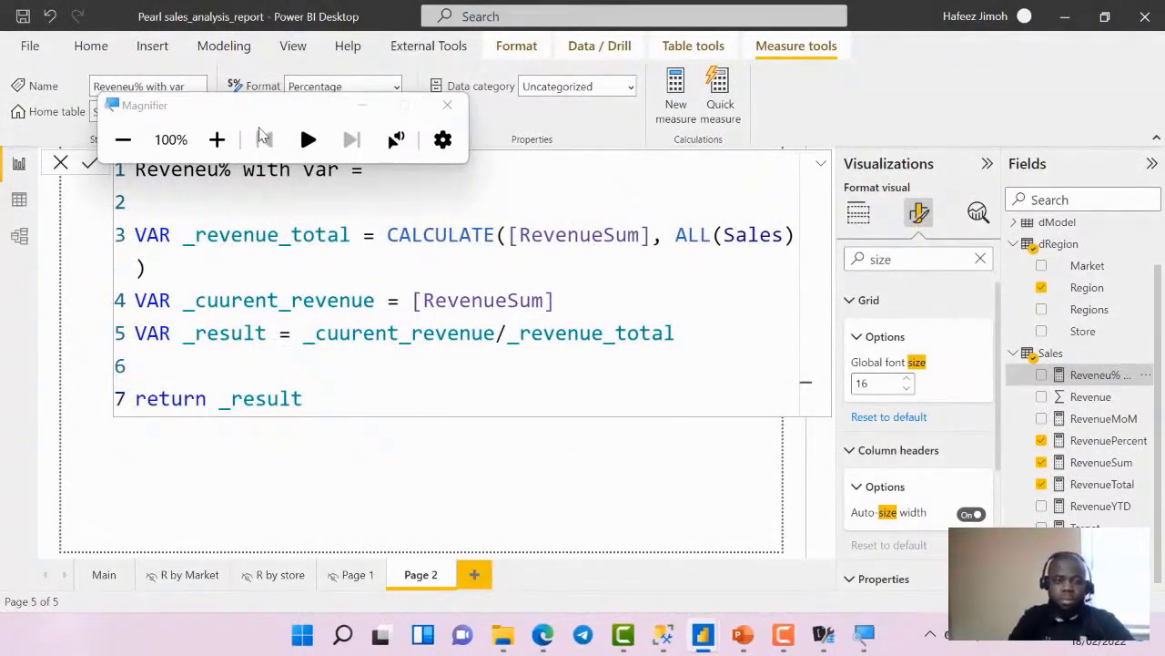
{"action": "key", "text": "super+plus"}
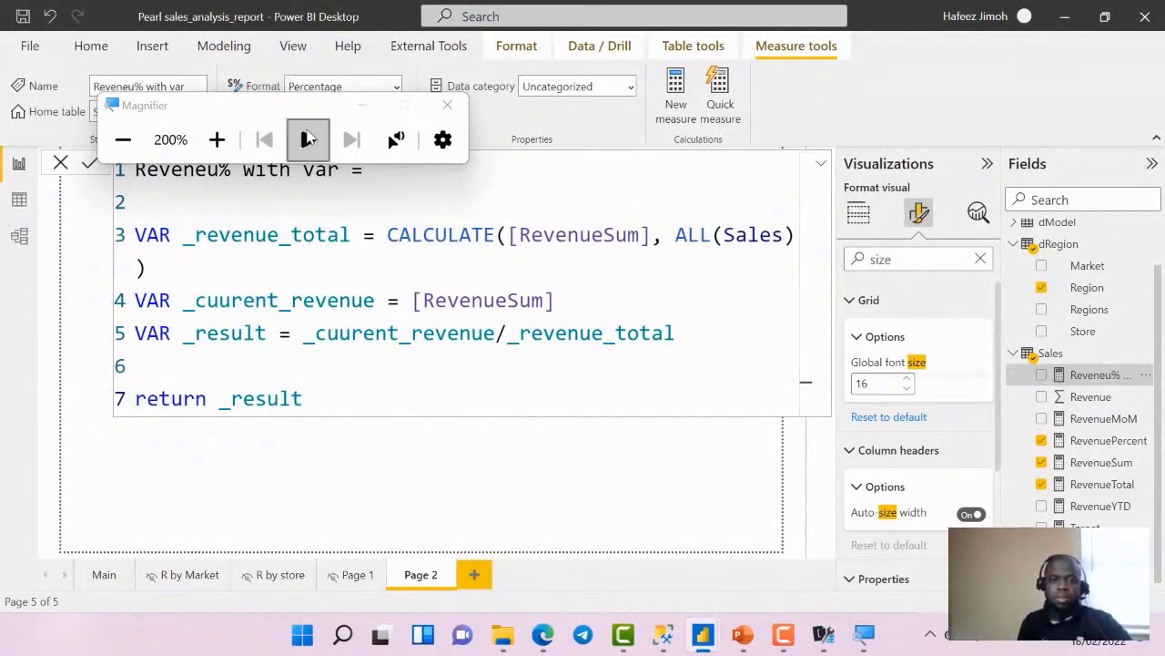
{"action": "left_click", "coordinate": [364, 105]}
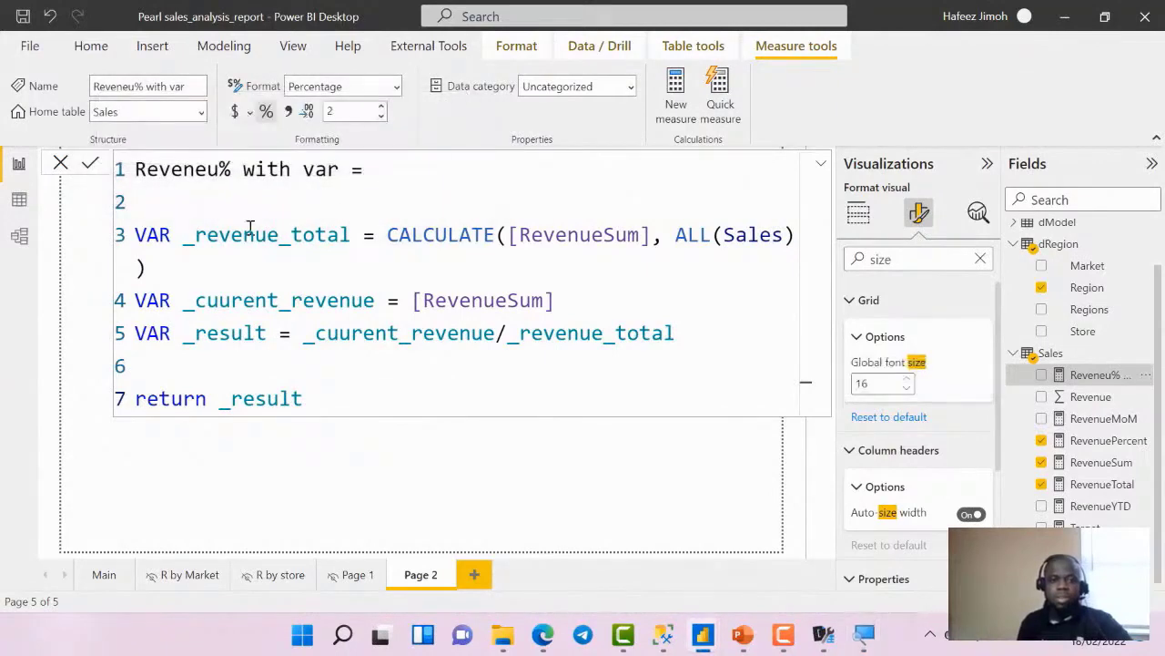
Shrink the formula text until each variable fits on one line, and examine the variables and return expression
{"action": "key", "text": "ctrl+minus"}
{"action": "key", "text": "ctrl+minus"}
{"action": "key", "text": "ctrl+minus"}
{"action": "key", "text": "ctrl+minus"}
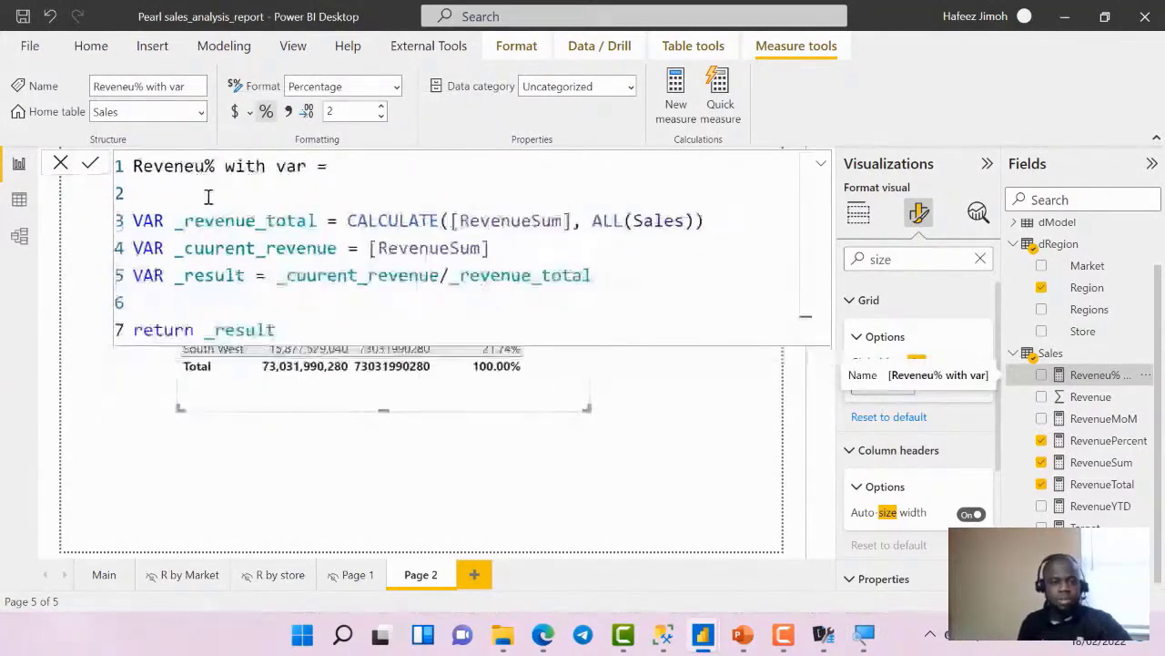
{"action": "key", "text": "ctrl+minus"}
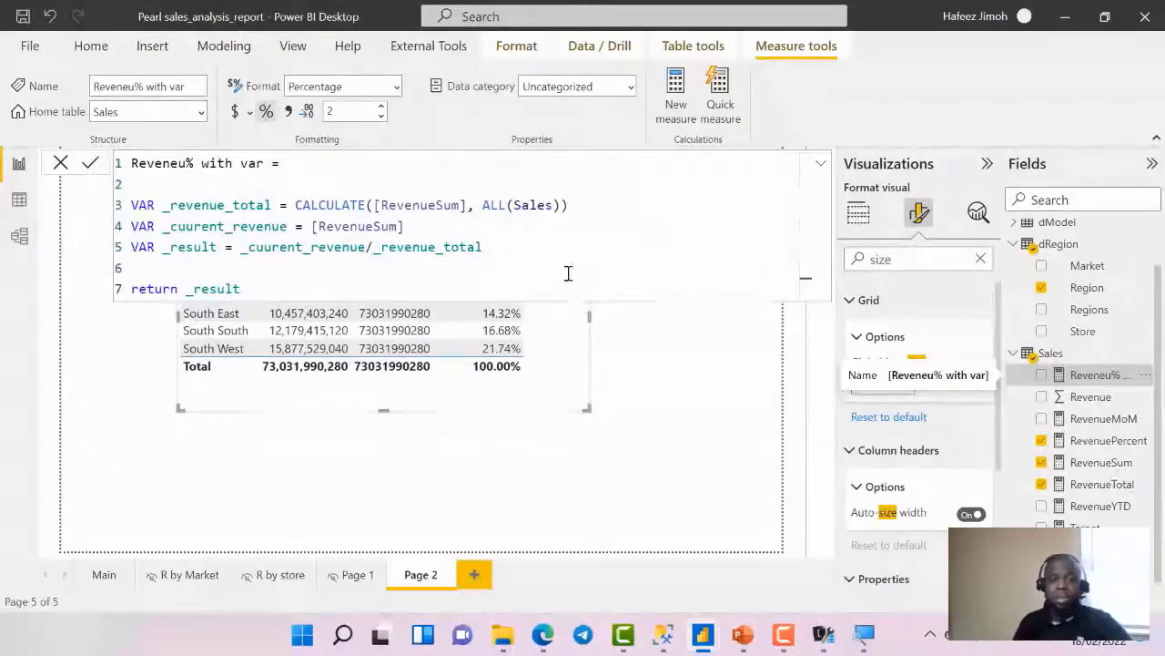
Show all open windows to switch away from the Pearl sales_analysis_report file
{"action": "key", "text": "alt+Tab"}
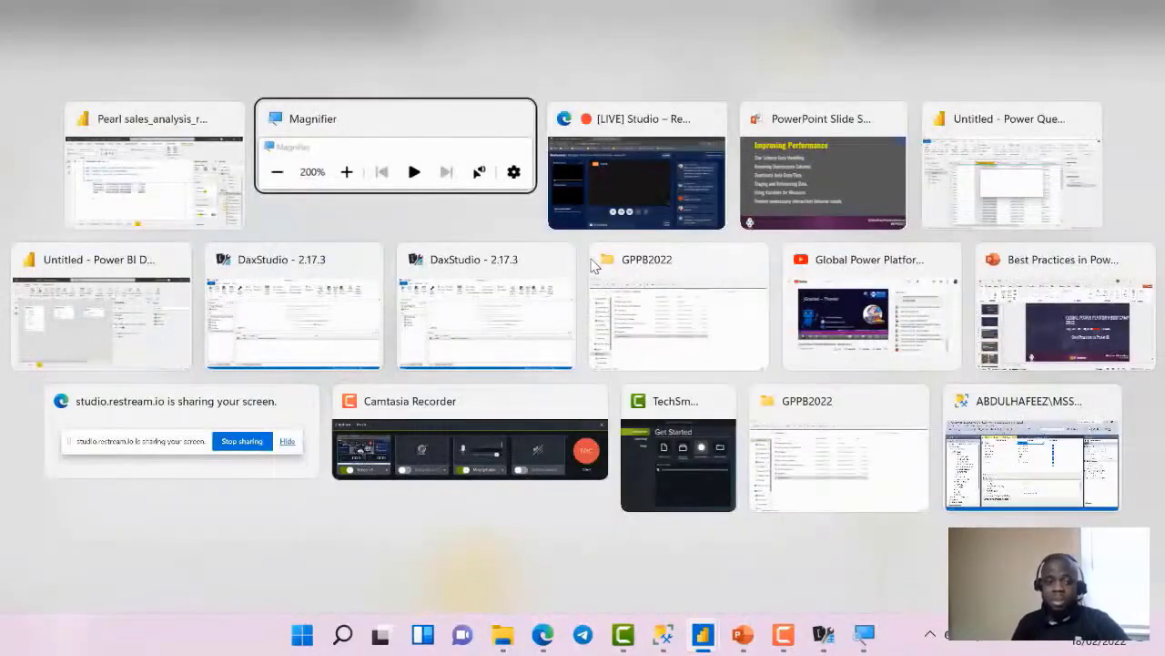
Switch to the PowerPoint slide show and advance from the Improving Performance slide to the Table First Approach slide
{"action": "left_click", "coordinate": [747, 163]}
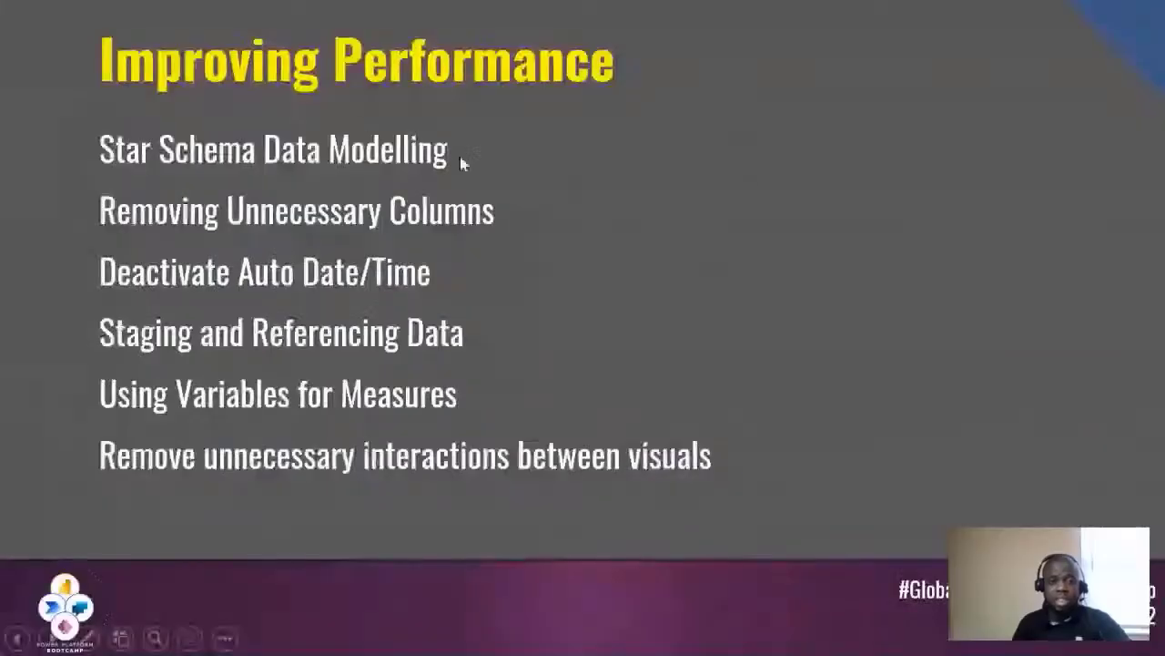
{"action": "key", "text": "Right"}
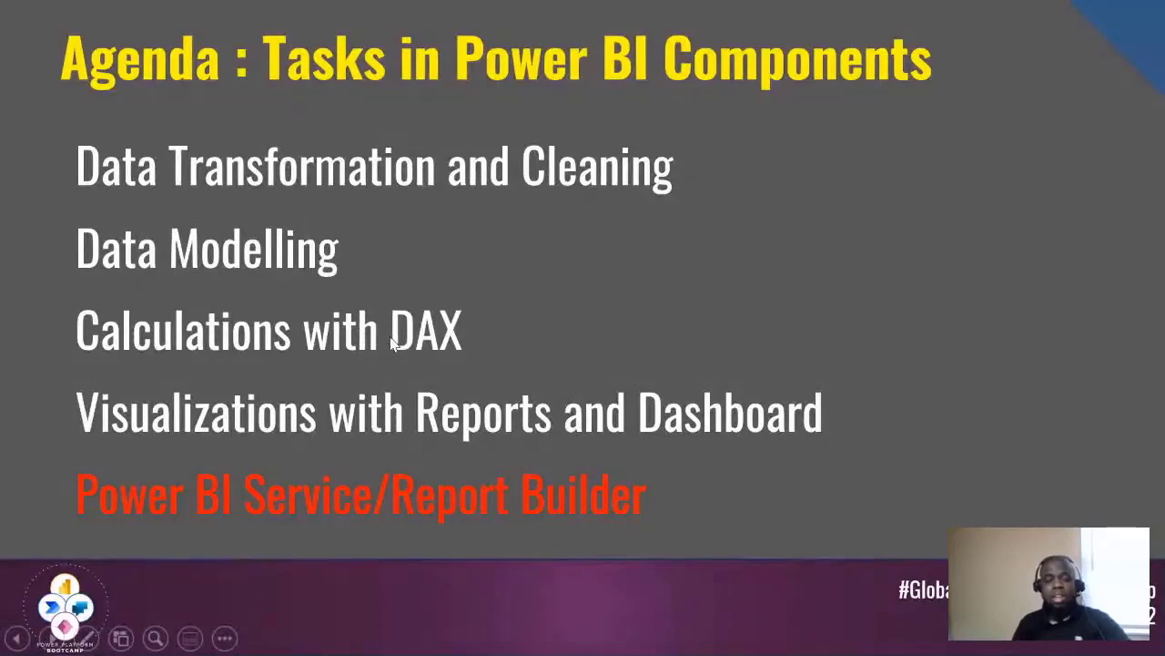
{"action": "key", "text": "alt+Tab"}
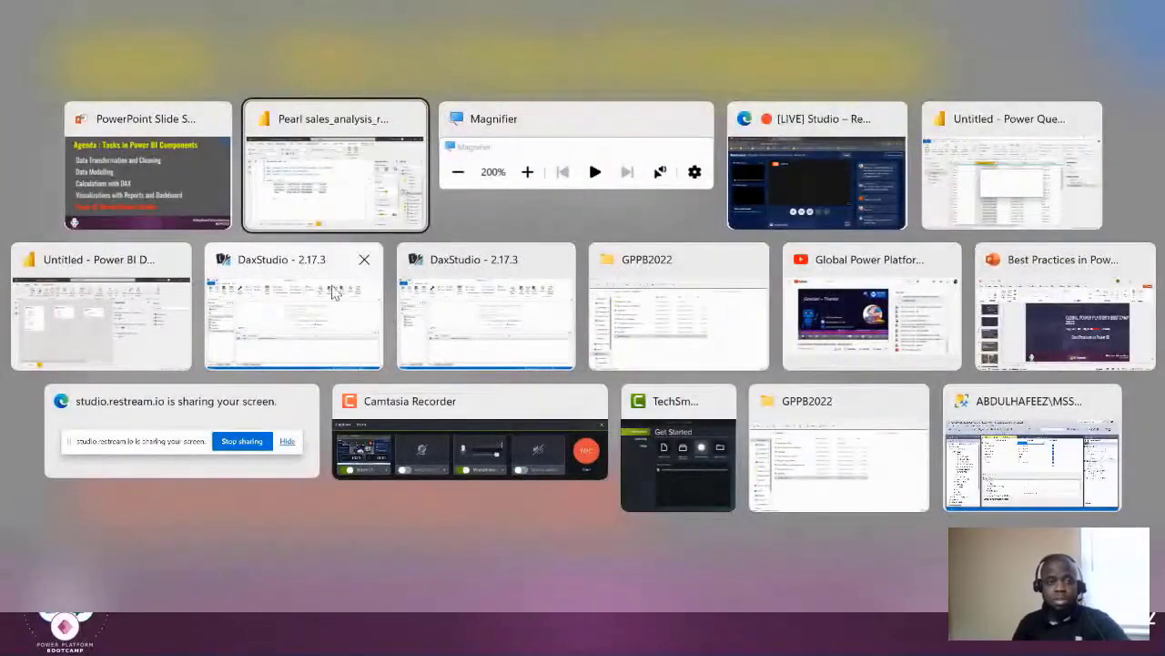
{"action": "left_click", "coordinate": [189, 187]}
{"action": "key", "text": "Right"}
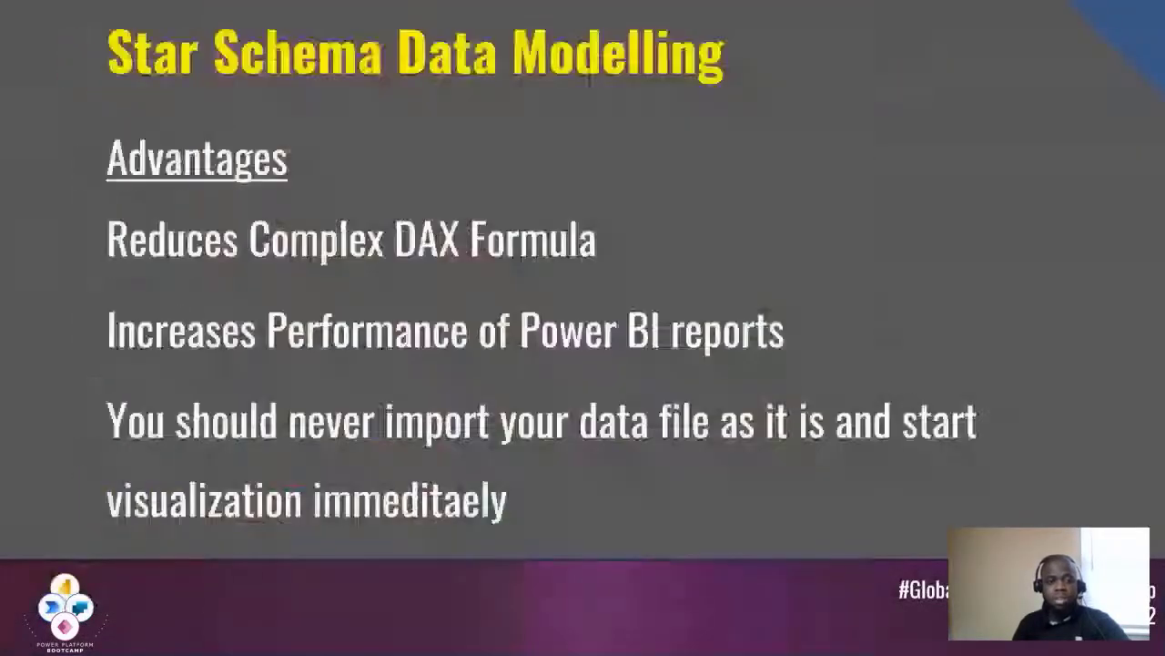
{"action": "key", "text": "Right"}
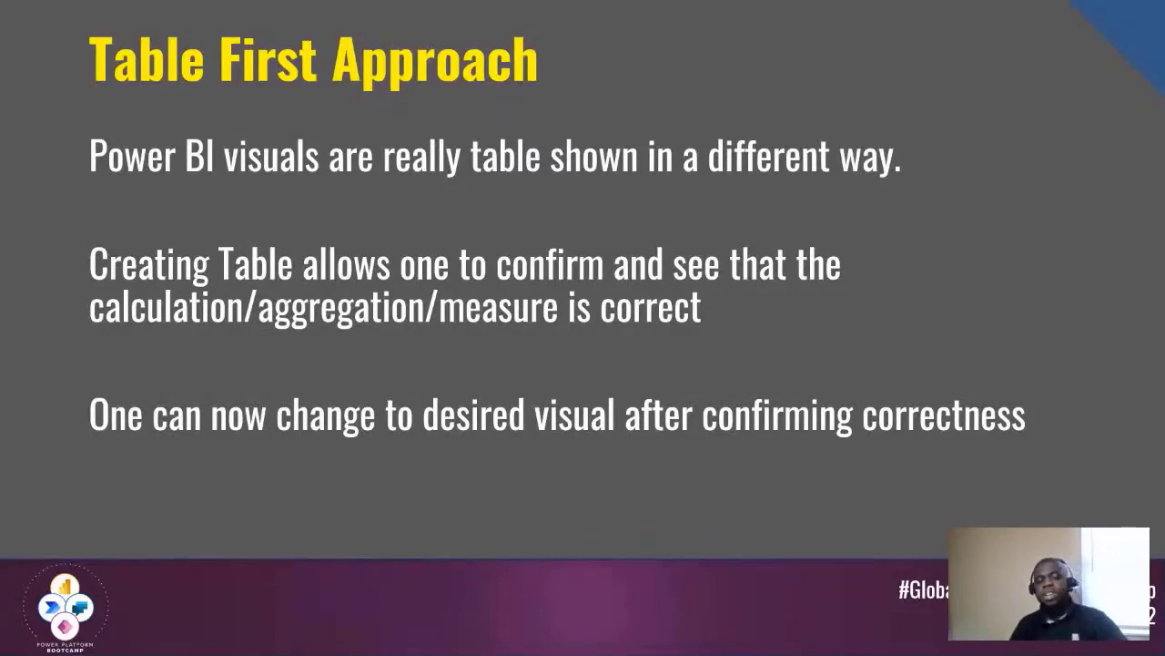
Switch to the Pearl sales_analysis_report in Power BI and remove RevenueSum and RevenueTotal from the region table visual
{"action": "key", "text": "alt+Tab"}
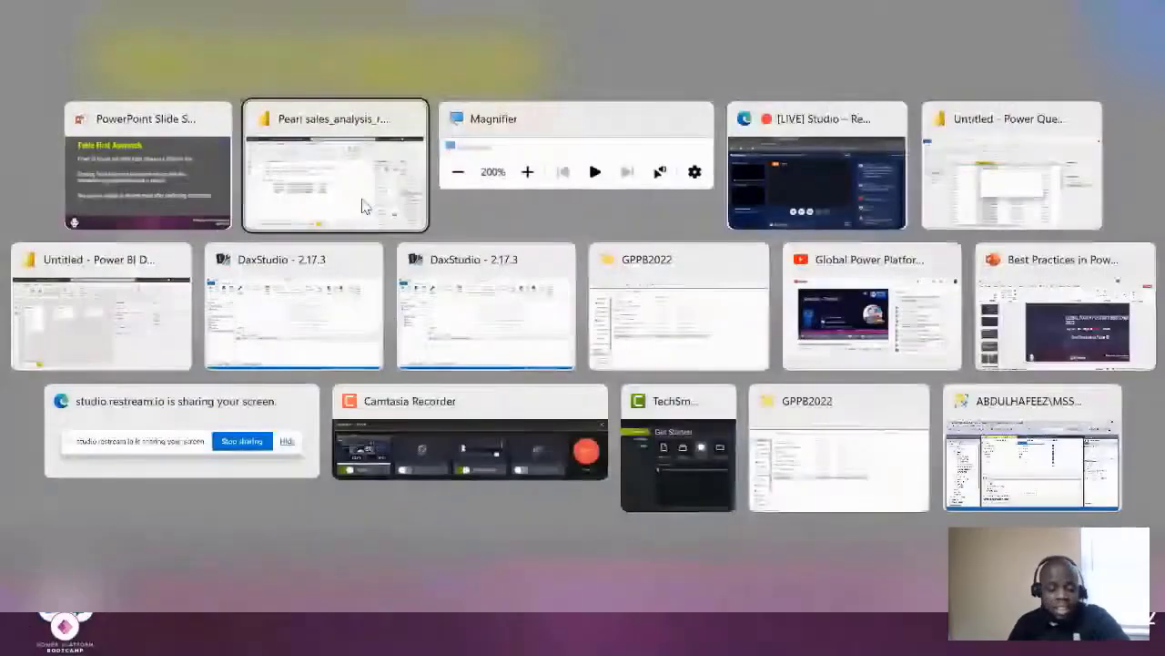
{"action": "left_click", "coordinate": [362, 206]}
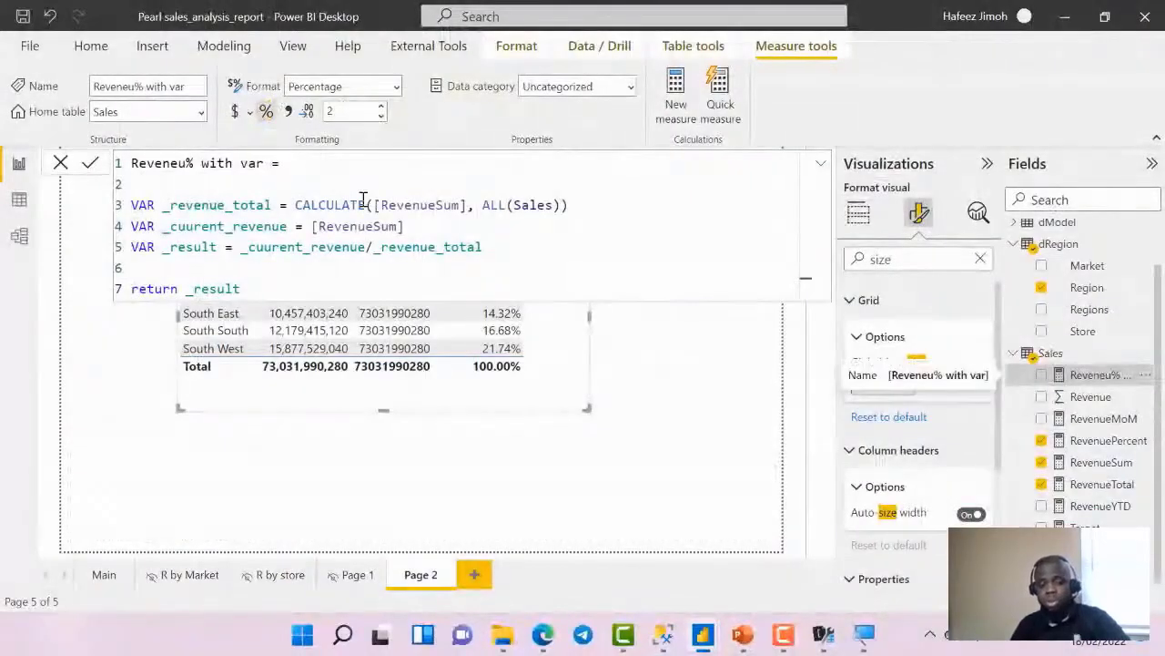
{"action": "left_click", "coordinate": [821, 164]}
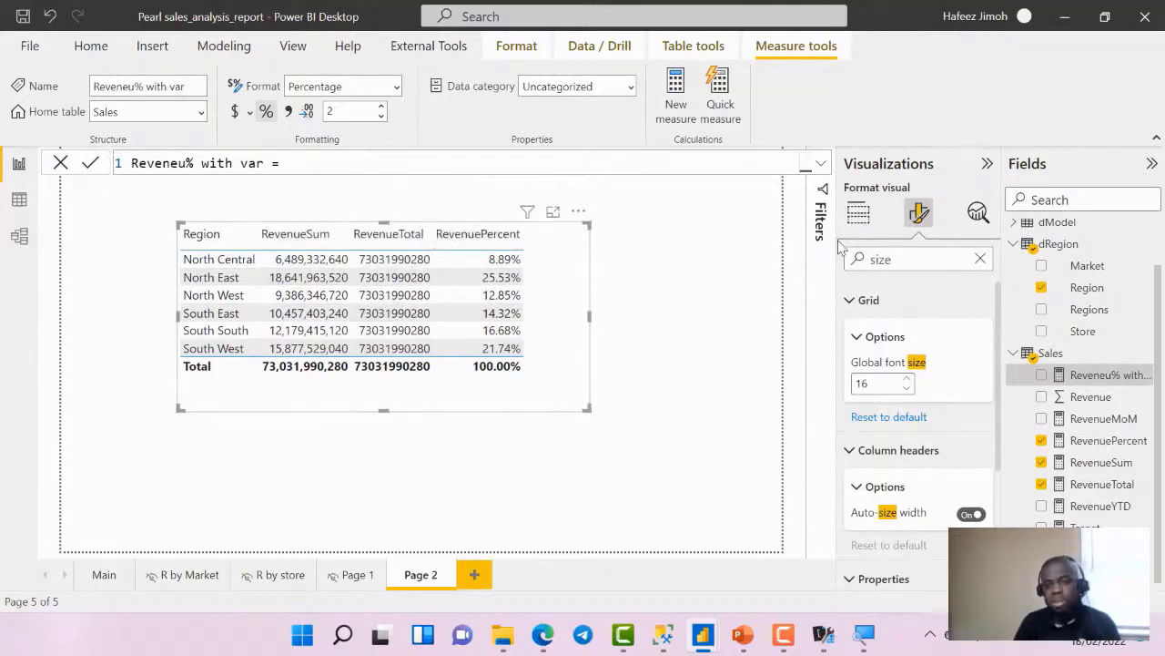
{"action": "left_click", "coordinate": [859, 211]}
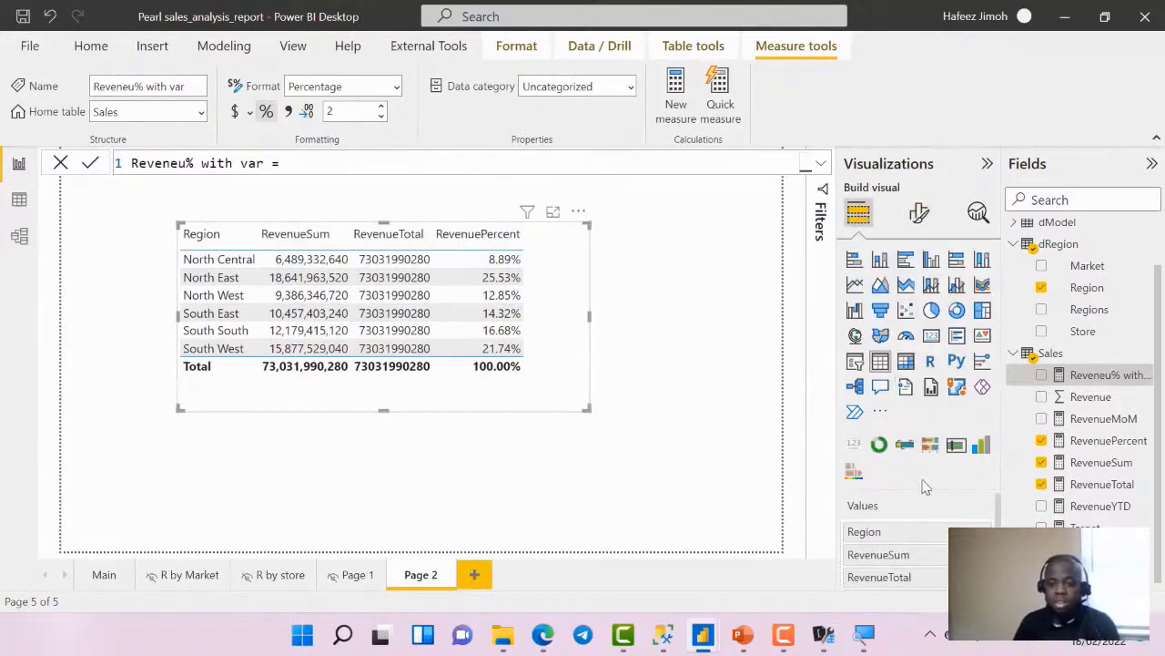
{"action": "scroll", "coordinate": [913, 492], "scroll_direction": "down", "scroll_amount": 2}
{"action": "left_click", "coordinate": [984, 525]}
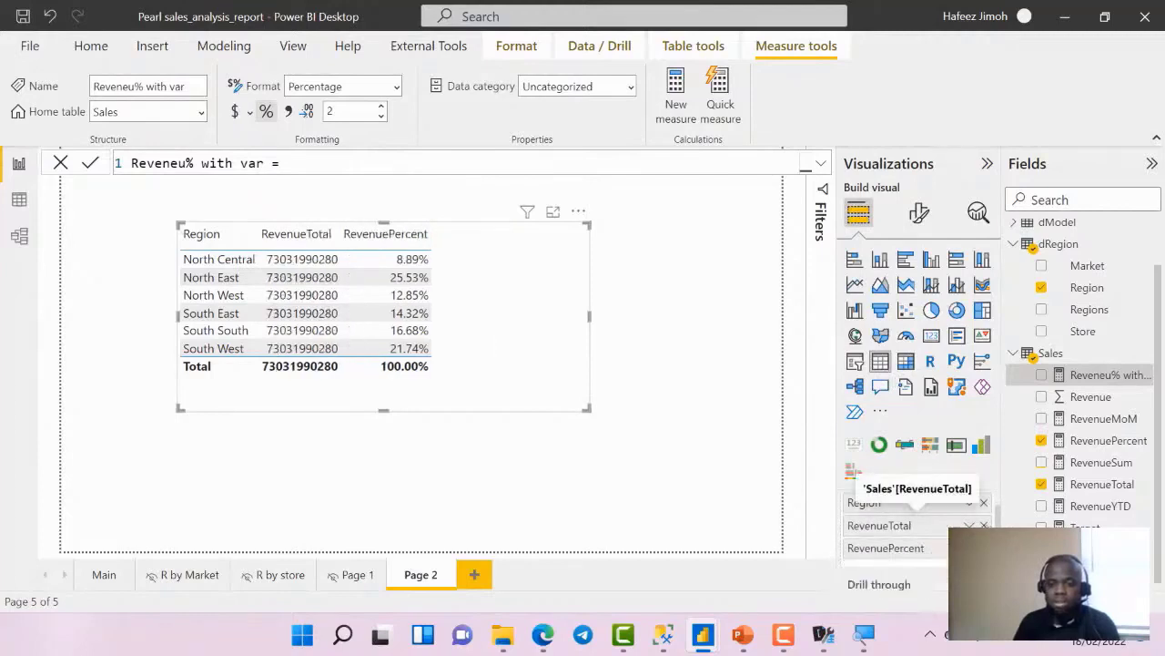
{"action": "left_click", "coordinate": [984, 524]}
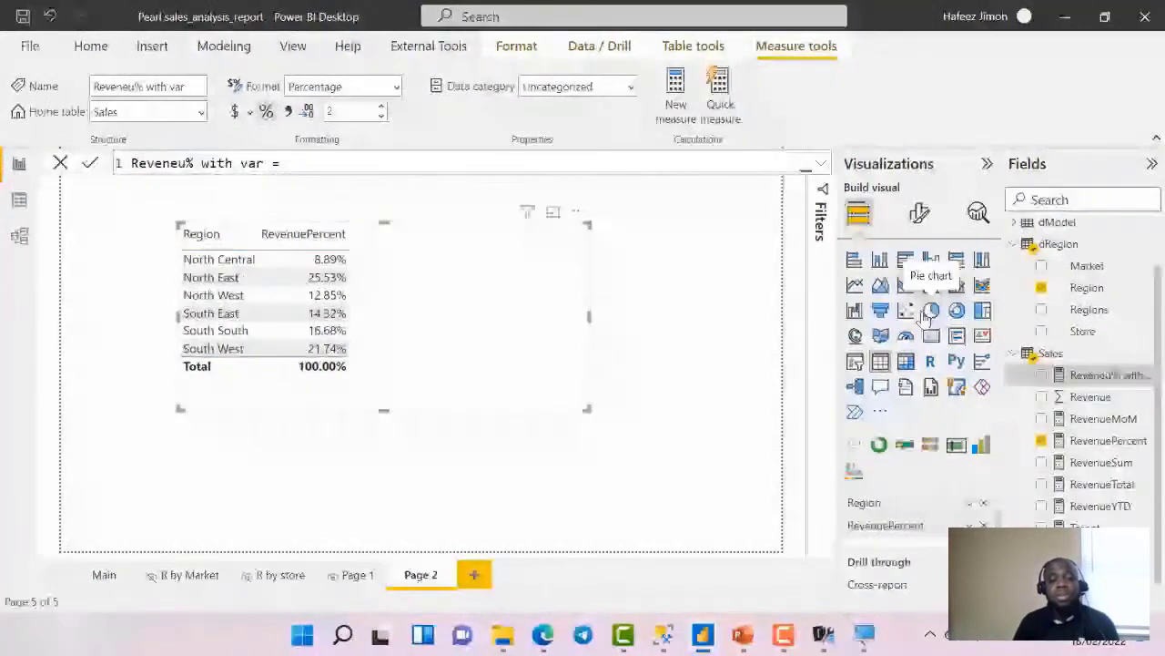
Try the RevenuePercent by Region visual as a stacked bar chart, make it taller and slightly narrower, and return it to a table
{"action": "left_click", "coordinate": [852, 259]}
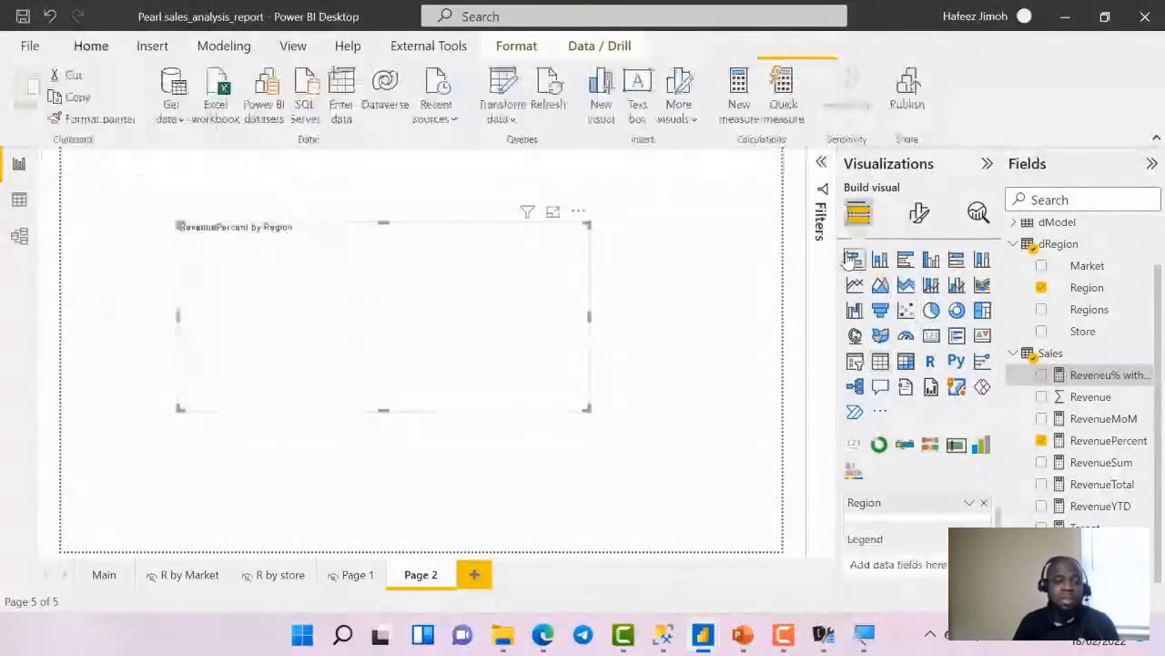
{"action": "left_click_drag", "start_coordinate": [589, 409], "coordinate": [560, 453]}
{"action": "left_click", "coordinate": [880, 361]}
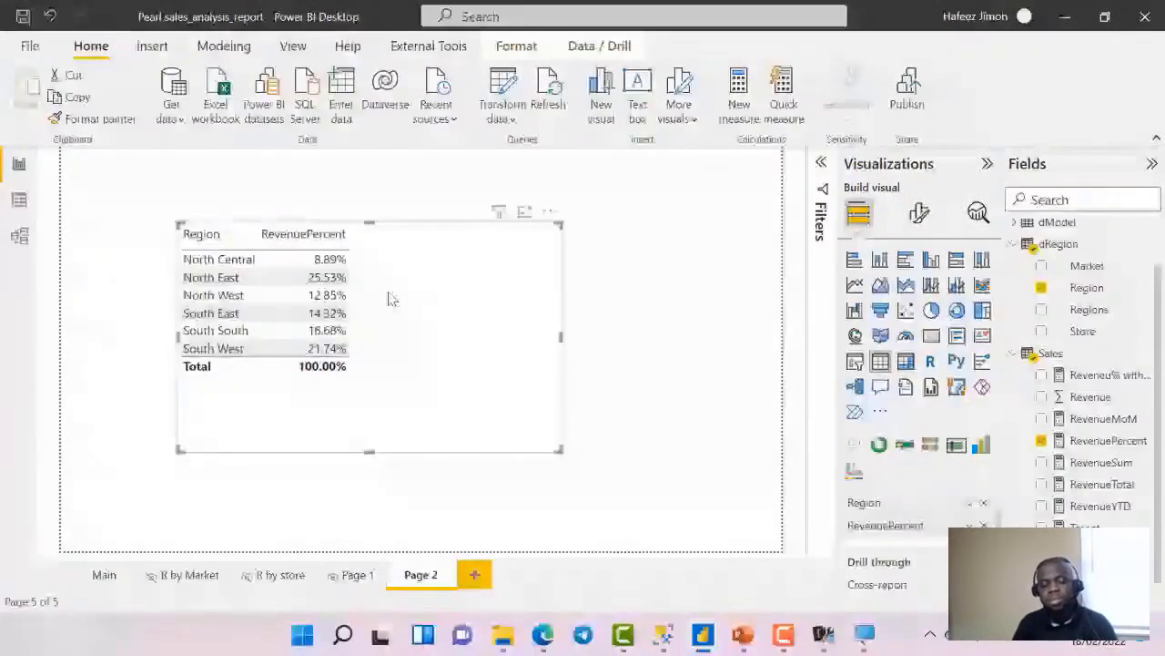
Switch to the PowerPoint slide show and advance to the slide on importing only necessary fields and tables
{"action": "key", "text": "alt+Tab"}
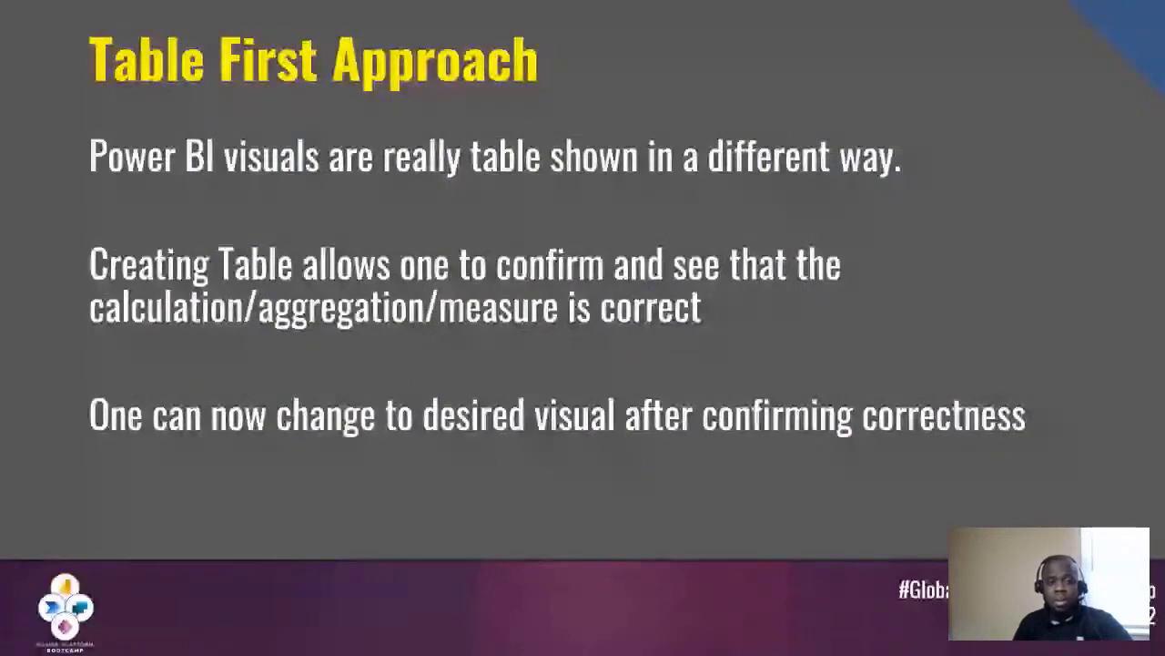
{"action": "left_click", "coordinate": [361, 234]}
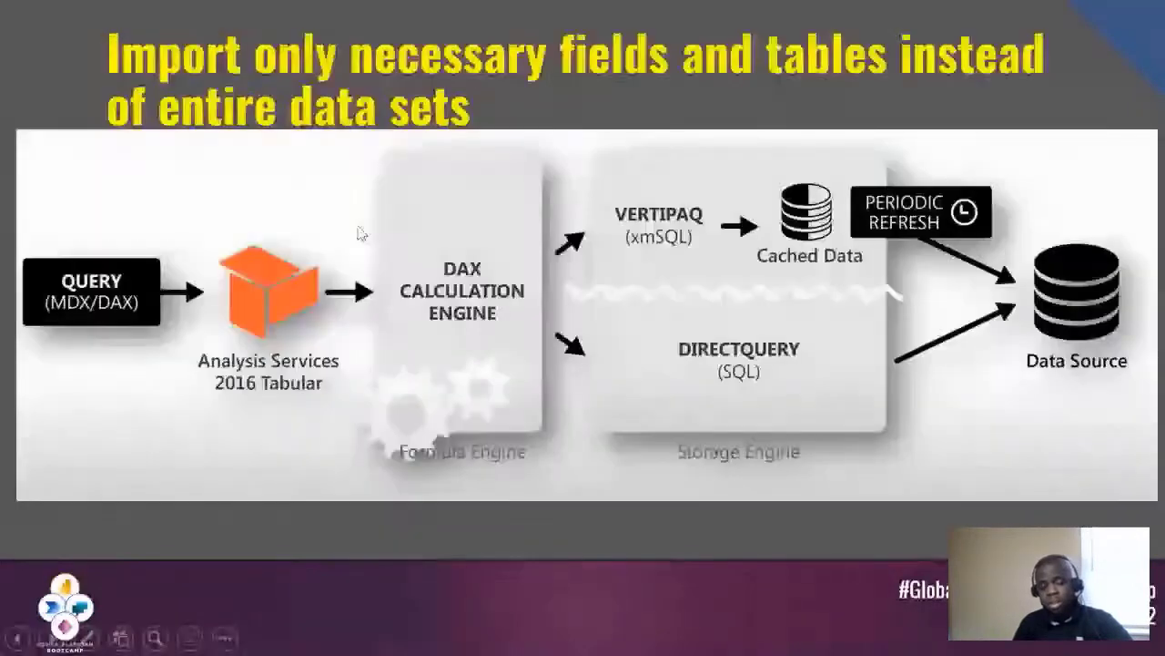
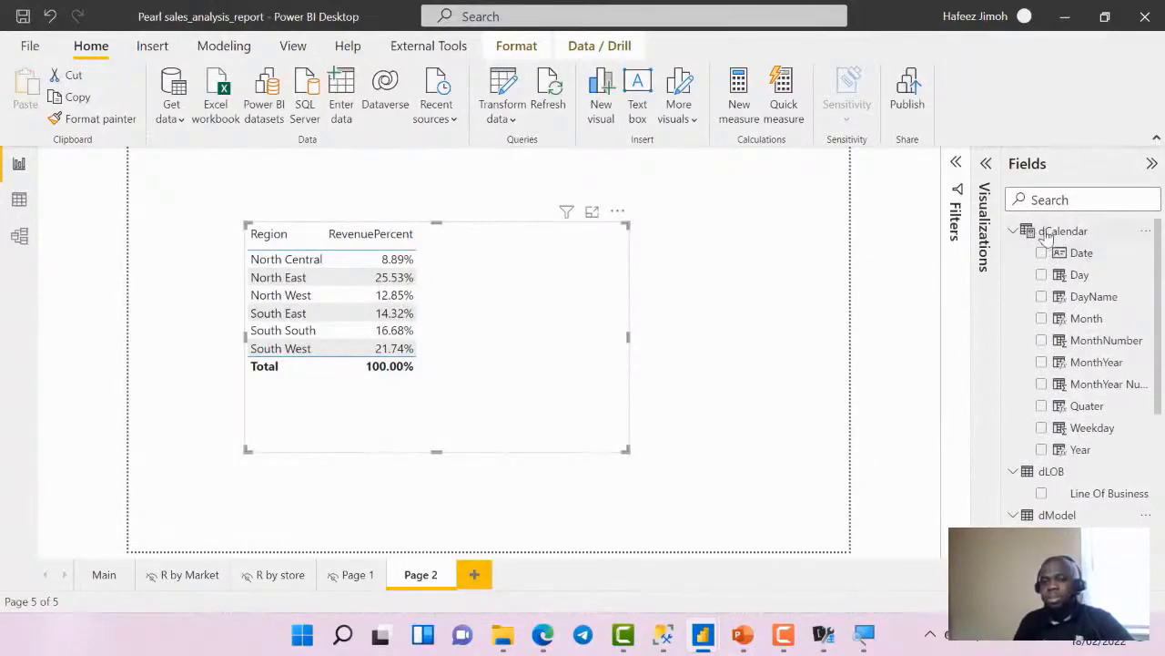
Collapse the dCalendar and dLOB tables one by one in the field list and expand them again
{"action": "left_click", "coordinate": [1014, 233]}
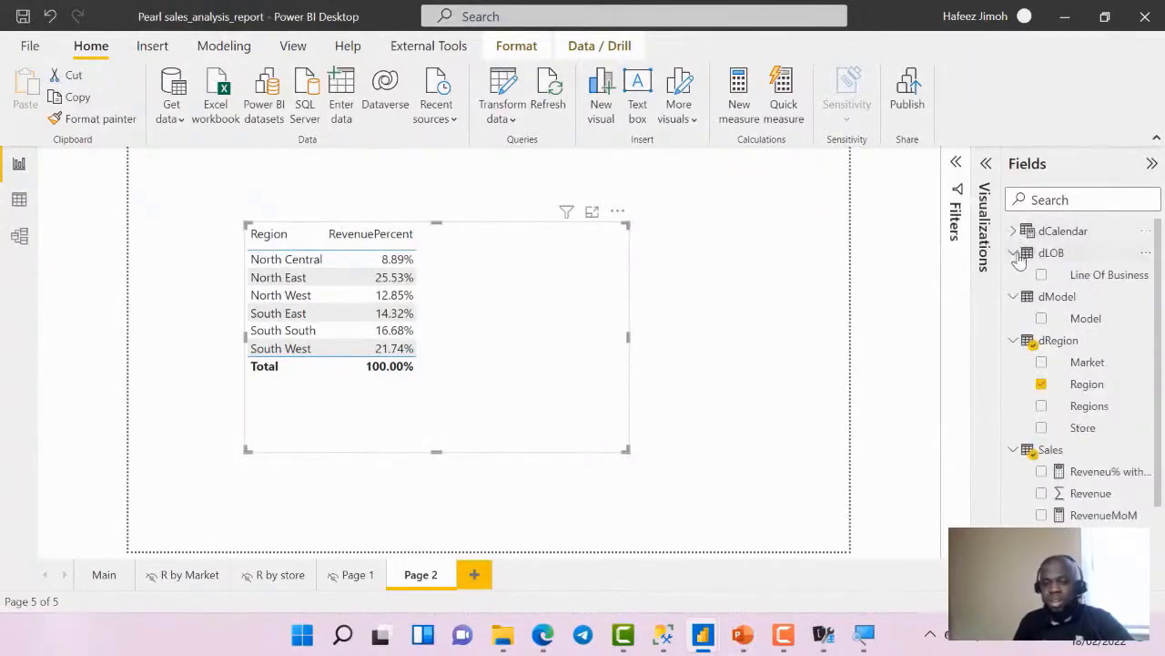
{"action": "left_click", "coordinate": [1013, 253]}
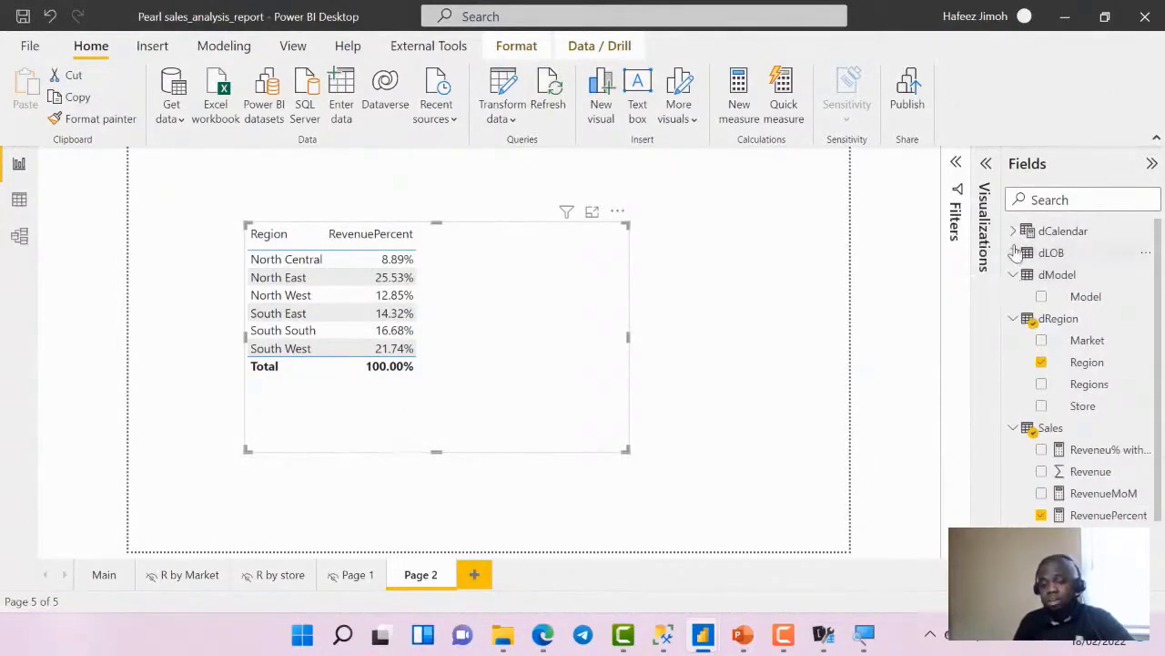
{"action": "left_click", "coordinate": [1016, 254]}
{"action": "left_click", "coordinate": [1014, 253]}
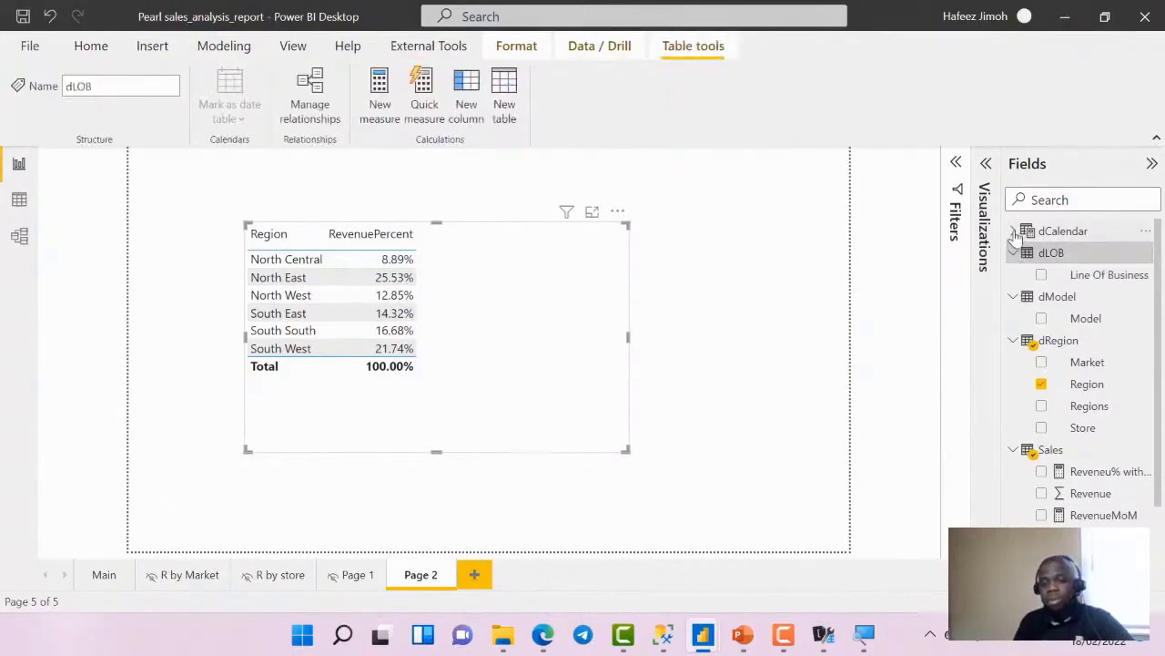
{"action": "left_click", "coordinate": [1013, 232]}
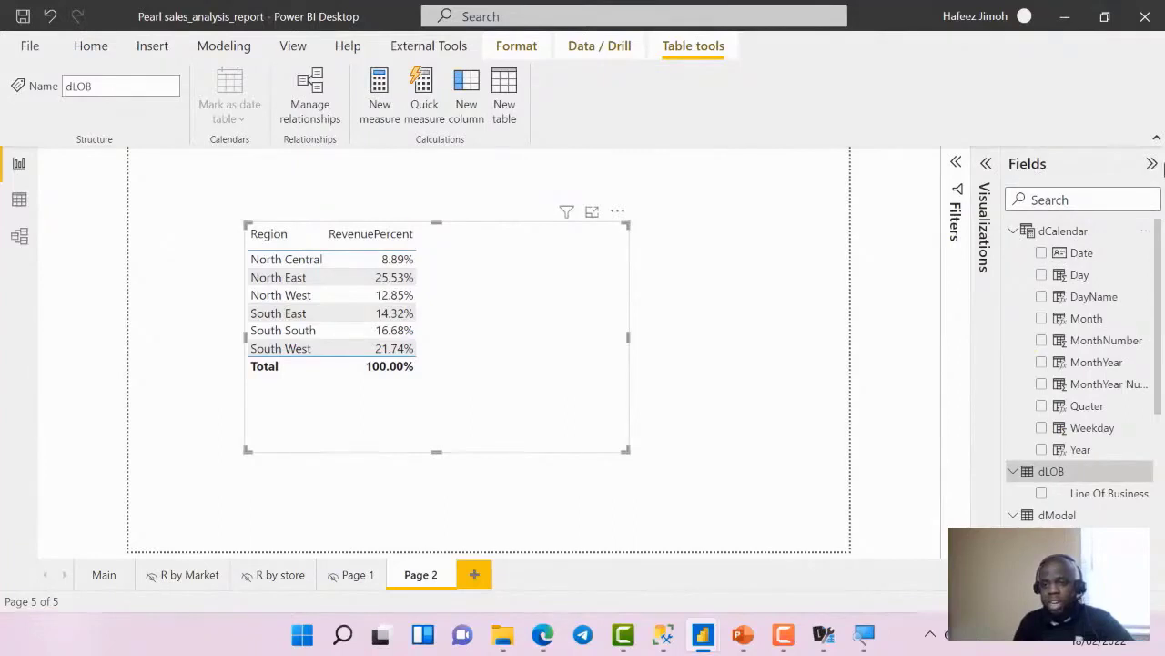
Collapse all tables at once by hiding and reshowing the field list, repeating this after expanding dCalendar and dLOB
{"action": "left_click", "coordinate": [1152, 164]}
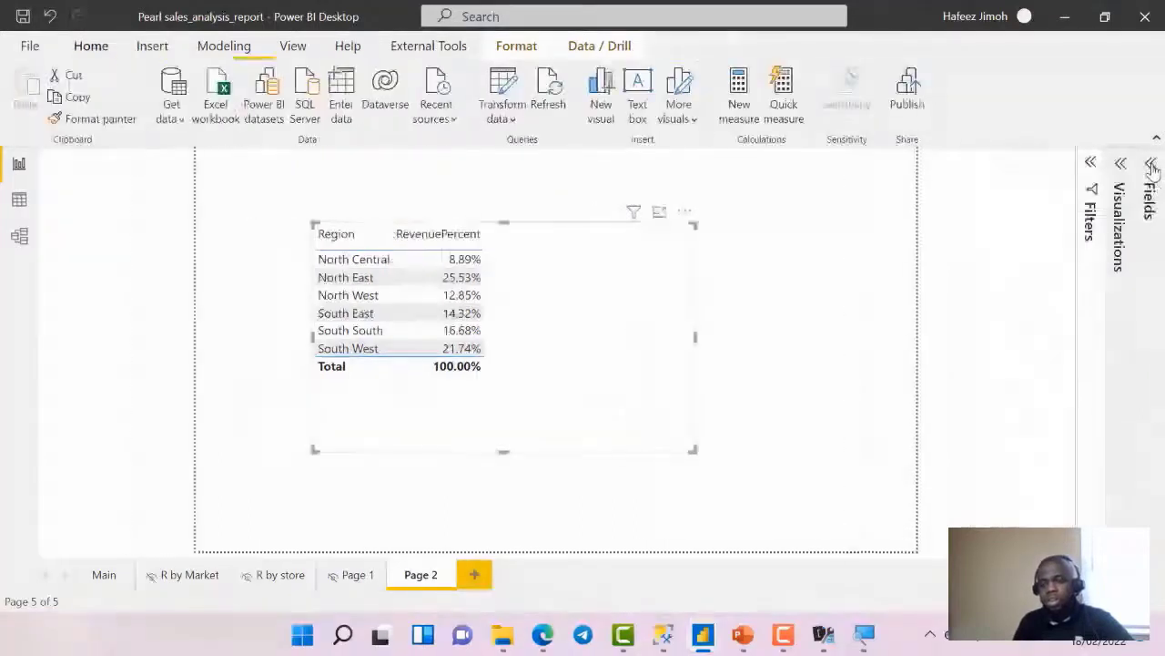
{"action": "left_click", "coordinate": [1152, 165]}
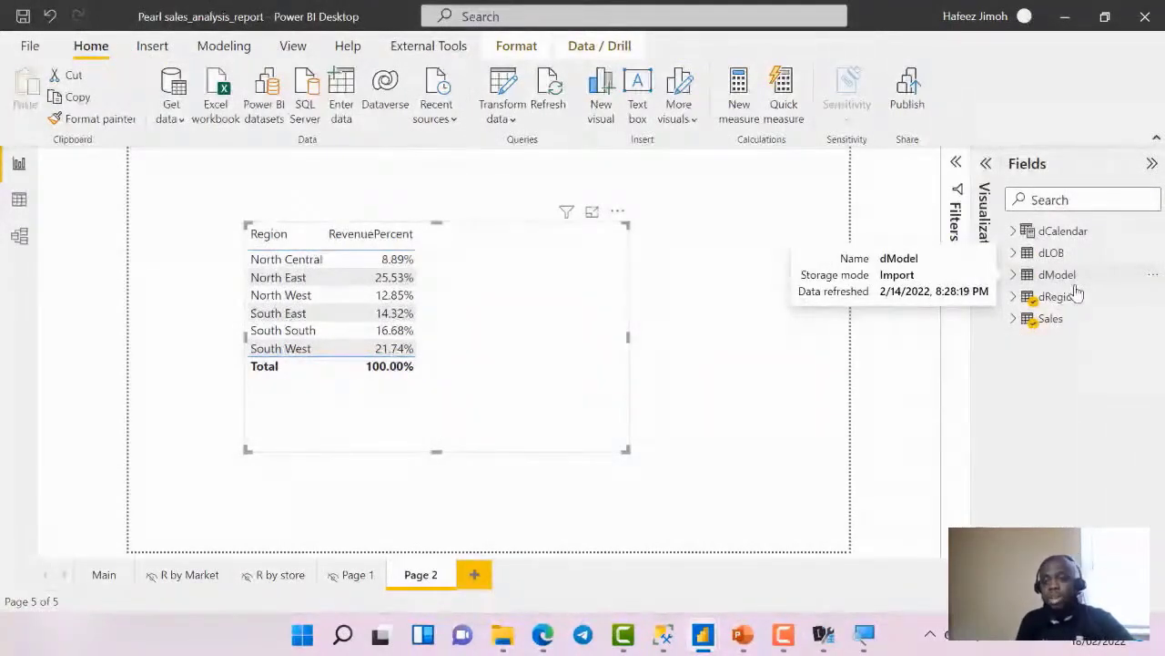
{"action": "left_click", "coordinate": [1013, 232]}
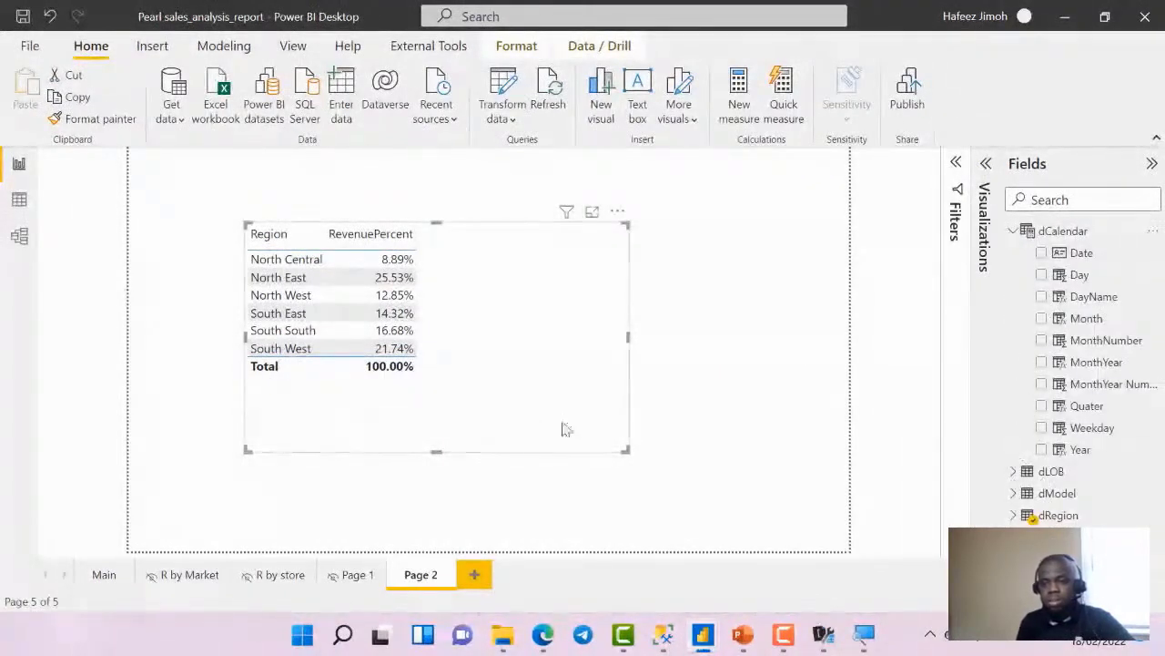
{"action": "left_click", "coordinate": [1011, 473]}
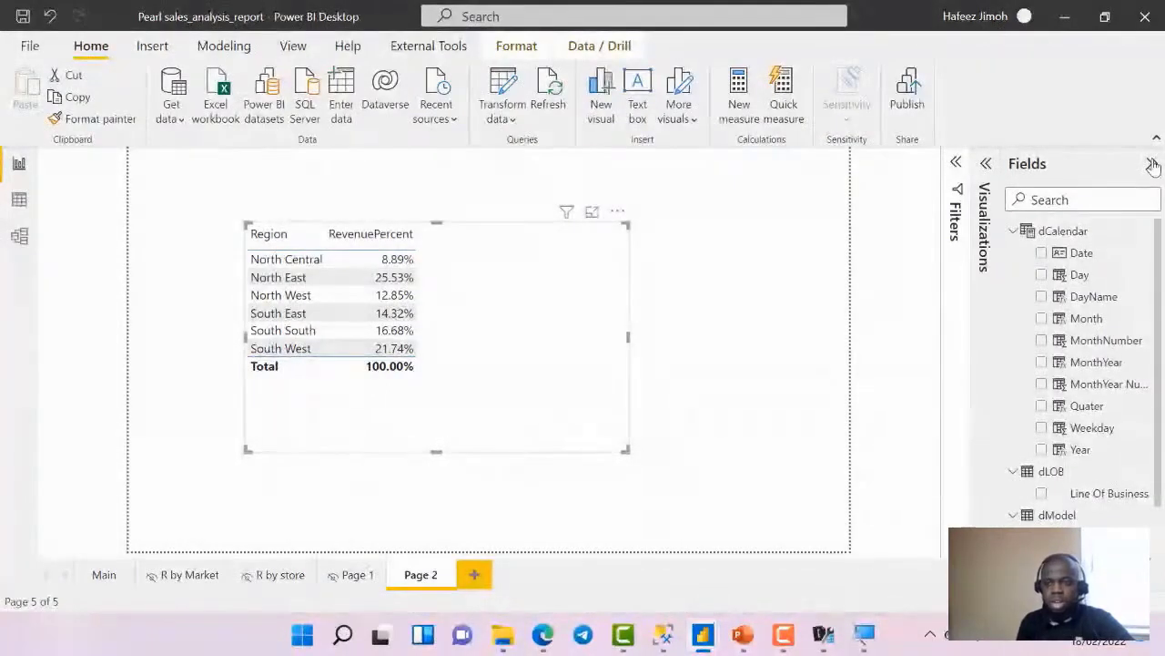
{"action": "left_click", "coordinate": [1153, 165]}
{"action": "left_click", "coordinate": [1153, 165]}
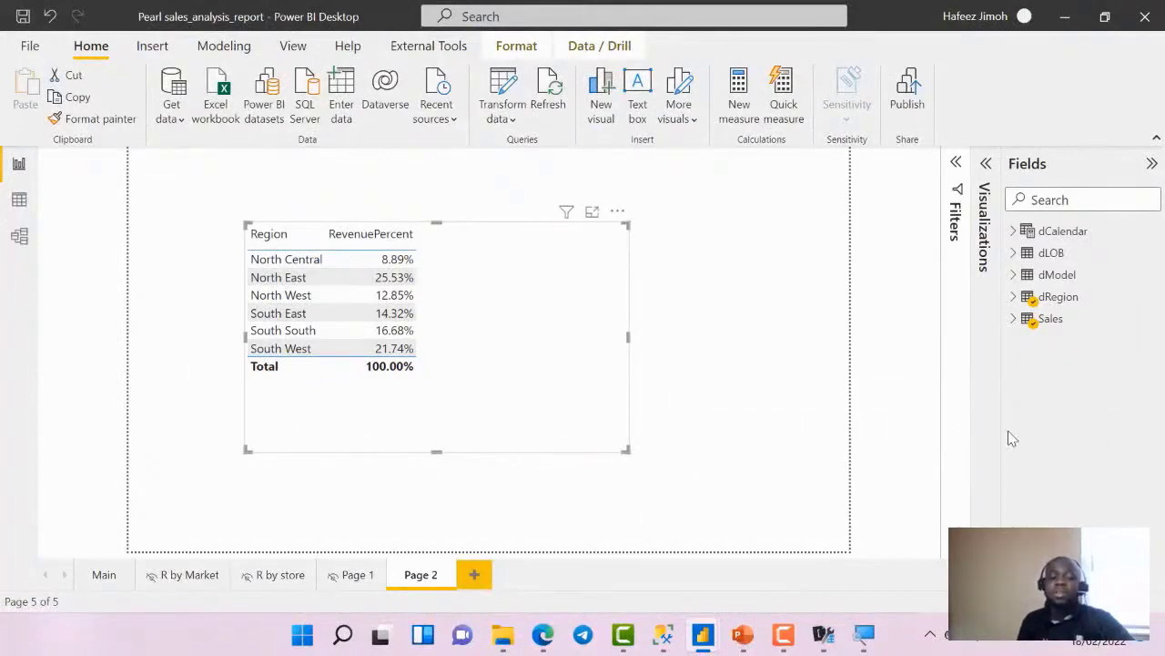
Check the Some shortcuts slide in PowerPoint, and show the full formula of the Sales measure Reveneu% with var in Power BI
{"action": "key", "text": "alt+Tab"}
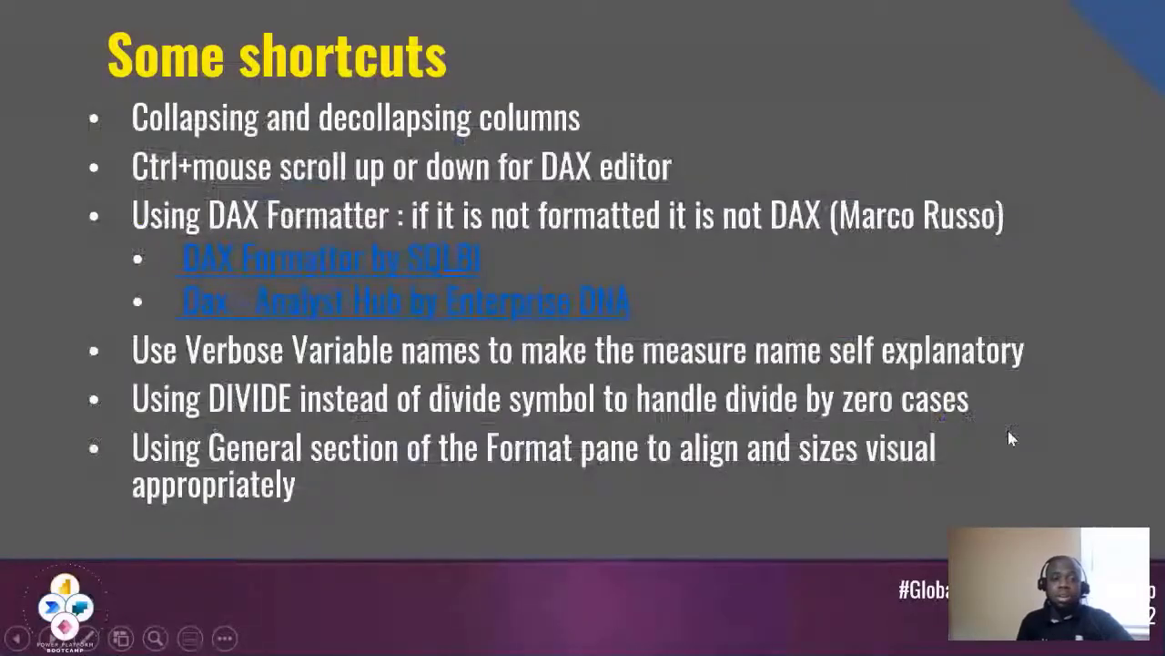
{"action": "key", "text": "alt+Tab"}
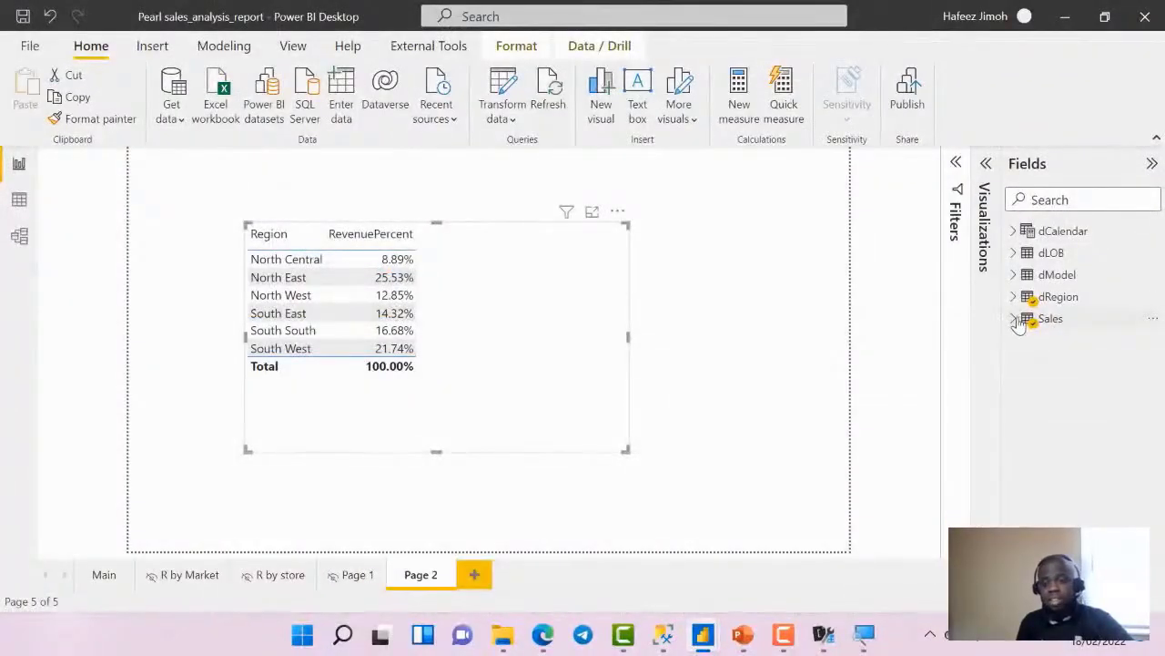
{"action": "left_click", "coordinate": [1021, 321]}
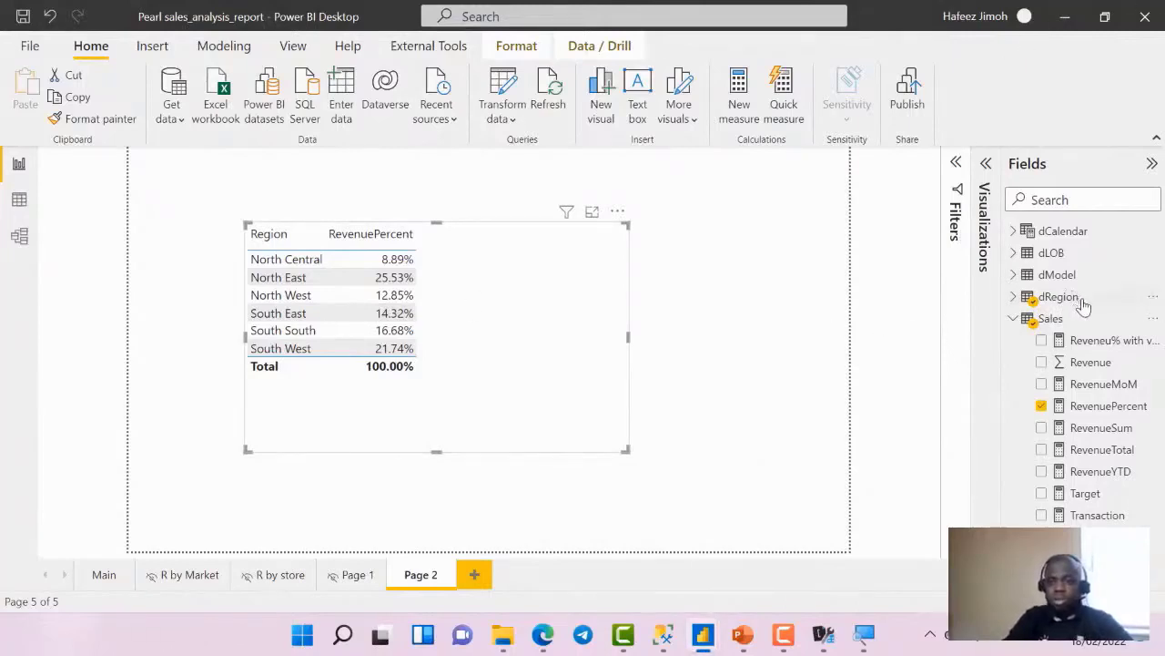
{"action": "left_click", "coordinate": [1099, 343]}
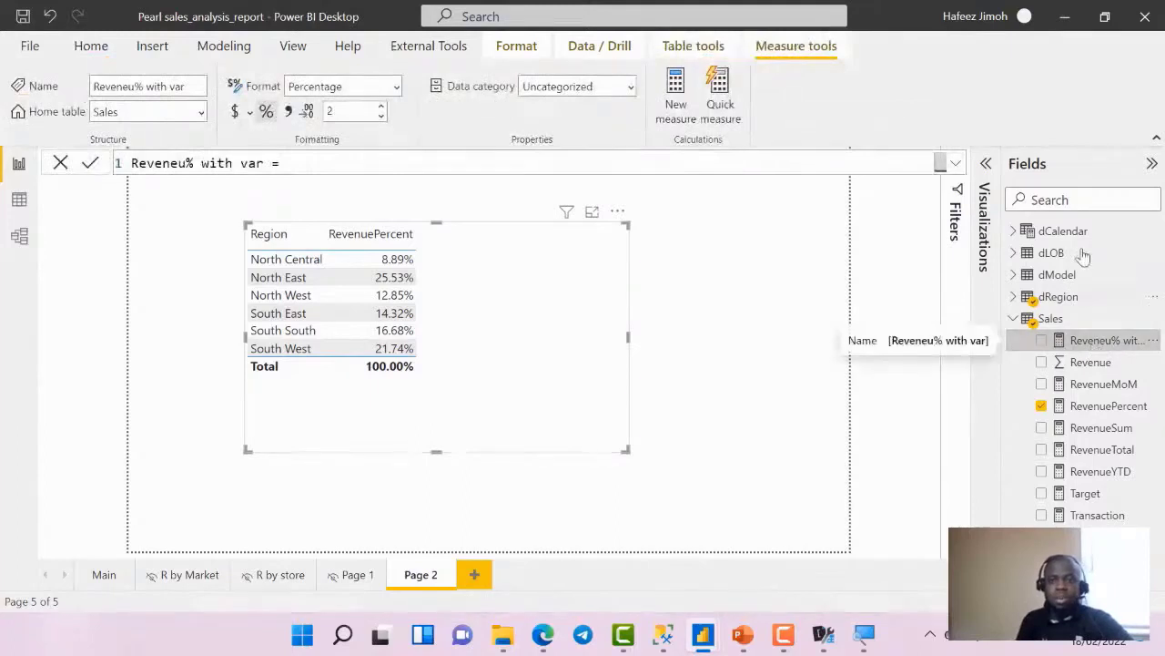
{"action": "left_click", "coordinate": [955, 165]}
Zoom the DAX text of the Reveneu% with var measure in and out, and expand the formula editor to its full height
{"action": "scroll", "coordinate": [682, 203], "scroll_direction": "up", "scroll_amount": 4}
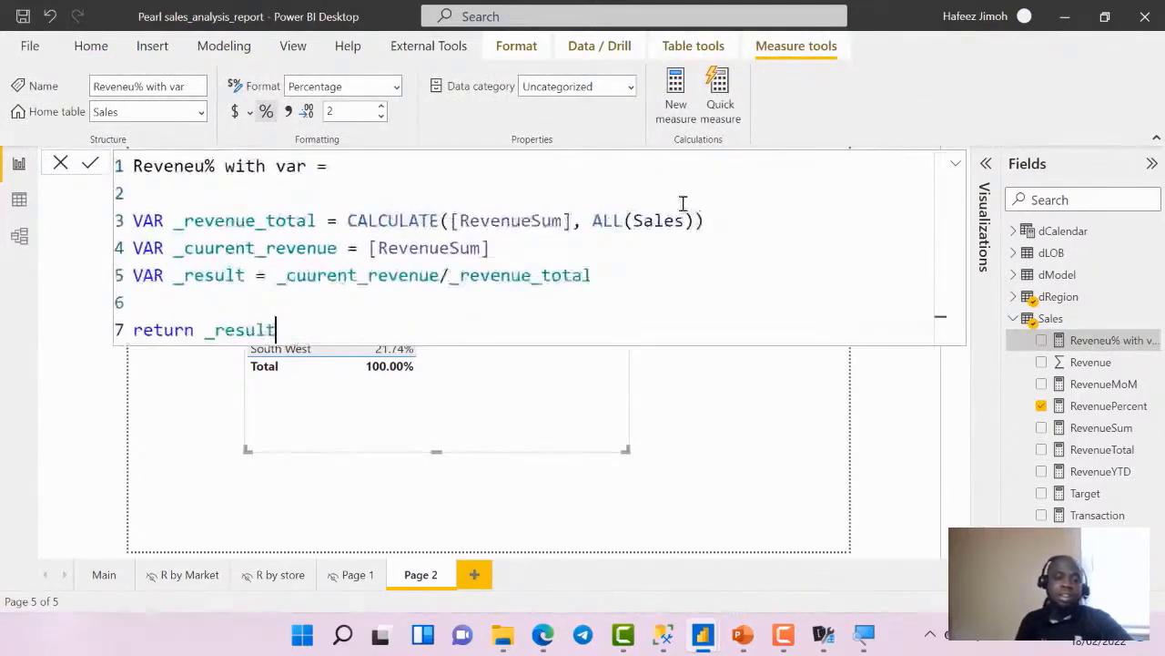
{"action": "scroll", "coordinate": [687, 204], "scroll_direction": "up", "scroll_amount": 3}
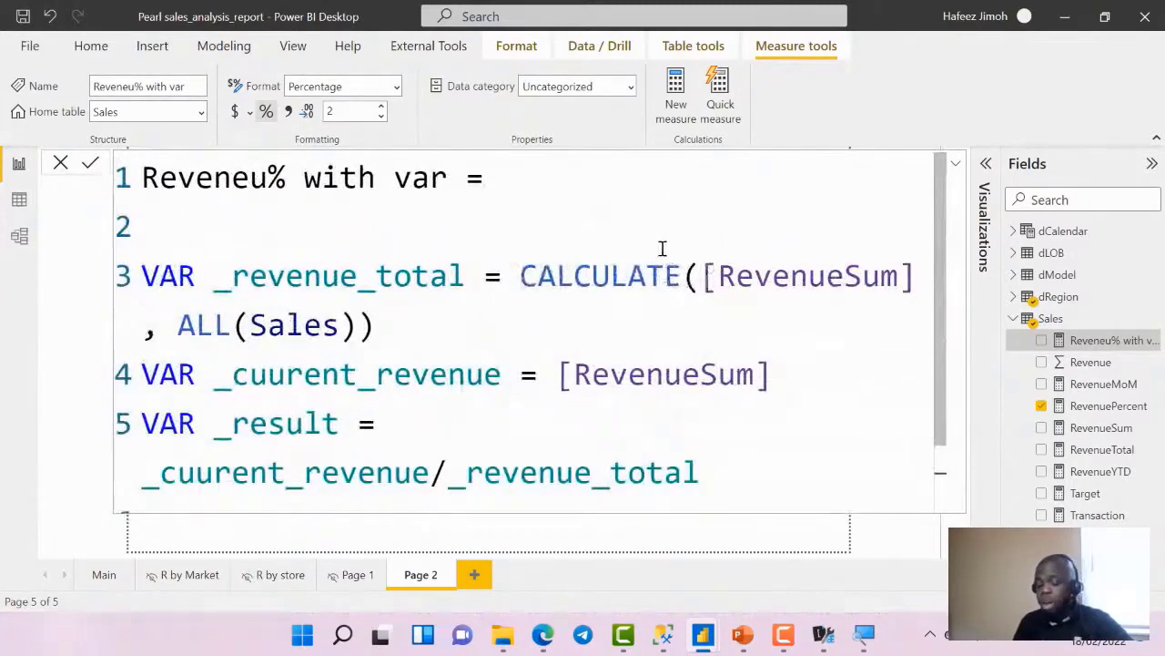
{"action": "scroll", "coordinate": [664, 242], "scroll_direction": "down", "scroll_amount": 3}
{"action": "scroll", "coordinate": [663, 249], "scroll_direction": "down", "scroll_amount": 5}
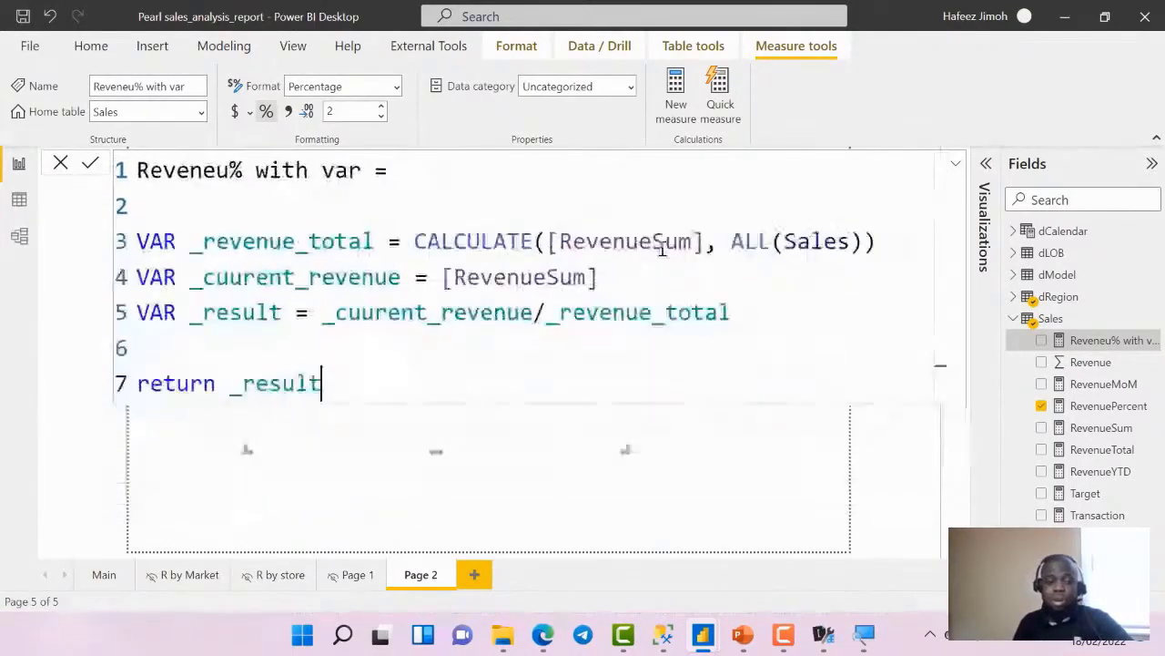
{"action": "scroll", "coordinate": [663, 249], "scroll_direction": "down", "scroll_amount": 3}
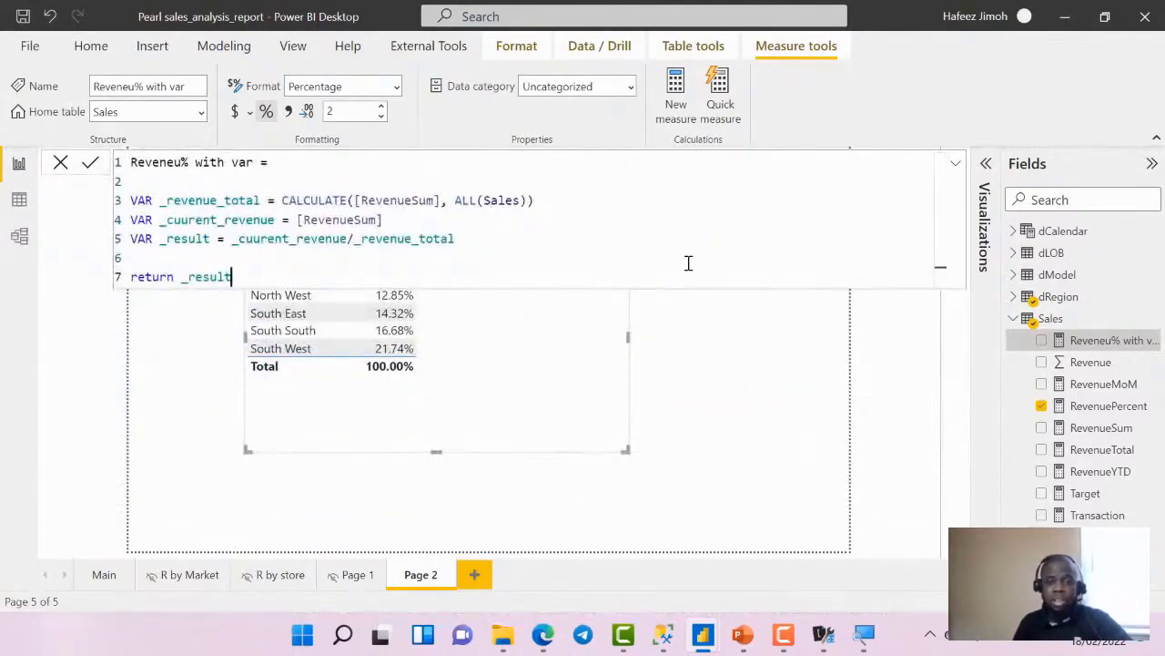
{"action": "scroll", "coordinate": [681, 276], "scroll_direction": "up", "scroll_amount": 4}
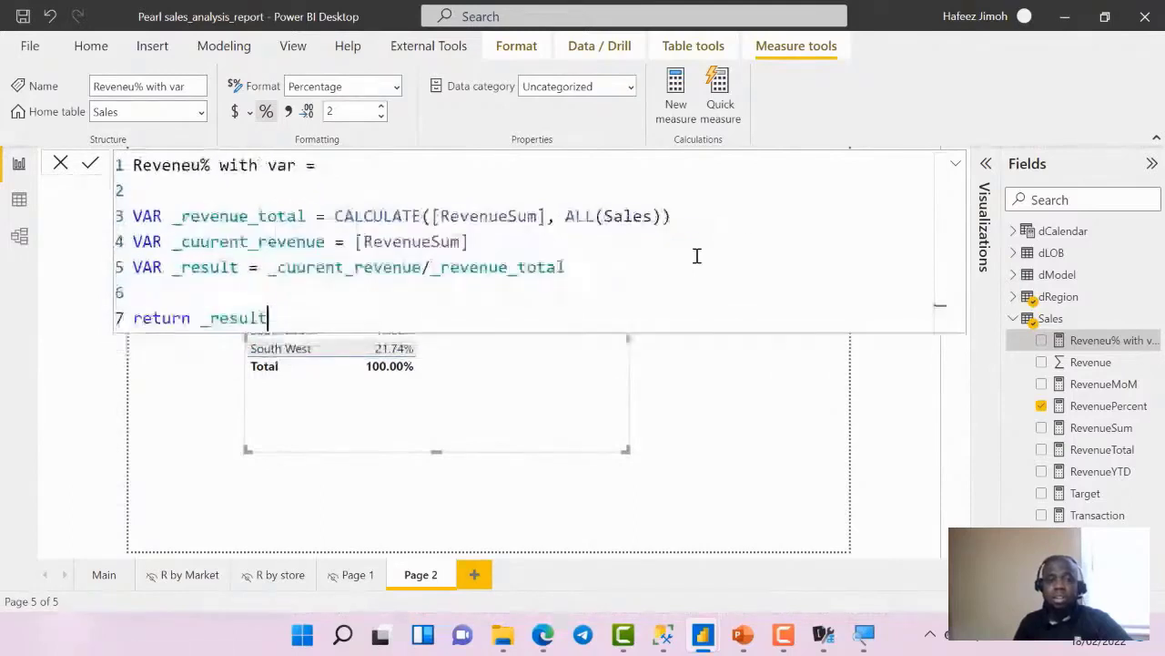
{"action": "scroll", "coordinate": [696, 254], "scroll_direction": "down", "scroll_amount": 2}
{"action": "left_click", "coordinate": [956, 166]}
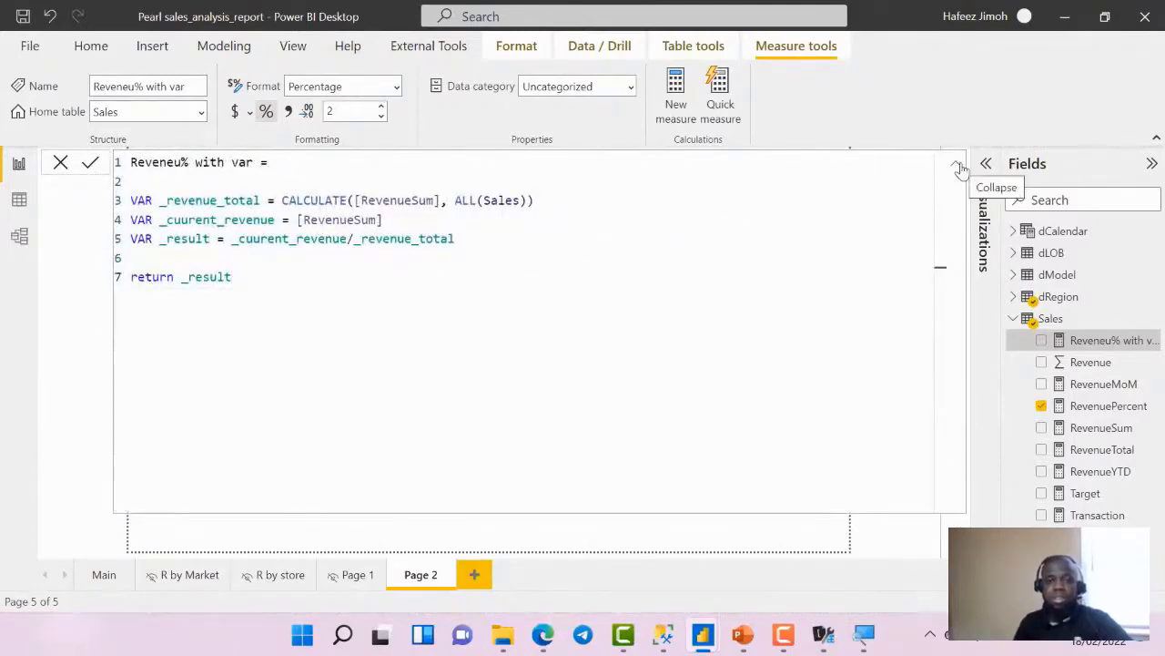
Collapse the formula editor and shrink the Region and RevenuePercent table's frame closer to its data
{"action": "left_click", "coordinate": [957, 166]}
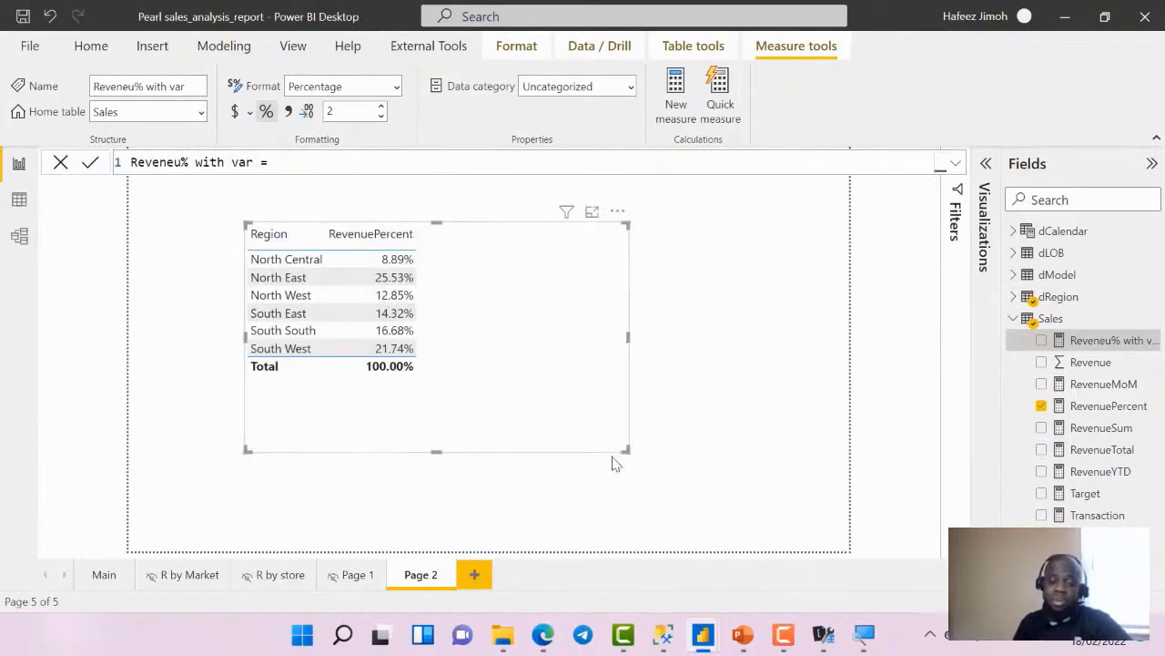
{"action": "left_click_drag", "start_coordinate": [627, 452], "coordinate": [454, 391]}
{"action": "left_click", "coordinate": [834, 189]}
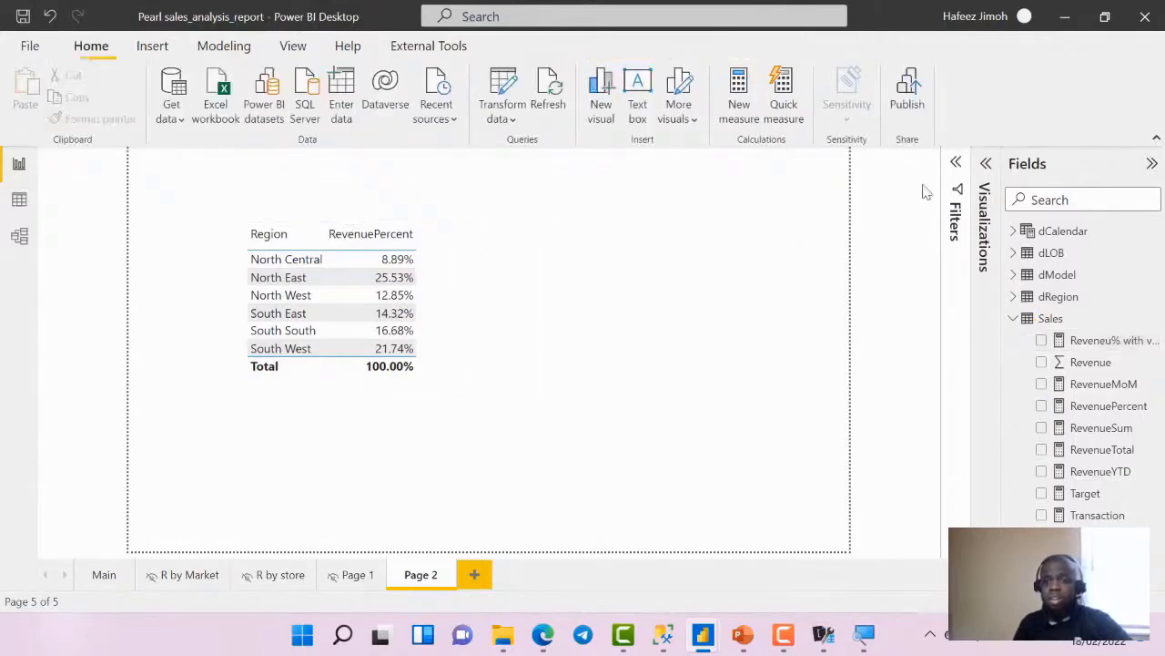
Expand the filter and visualization options, and move the Region table slightly down the page
{"action": "left_click", "coordinate": [957, 168]}
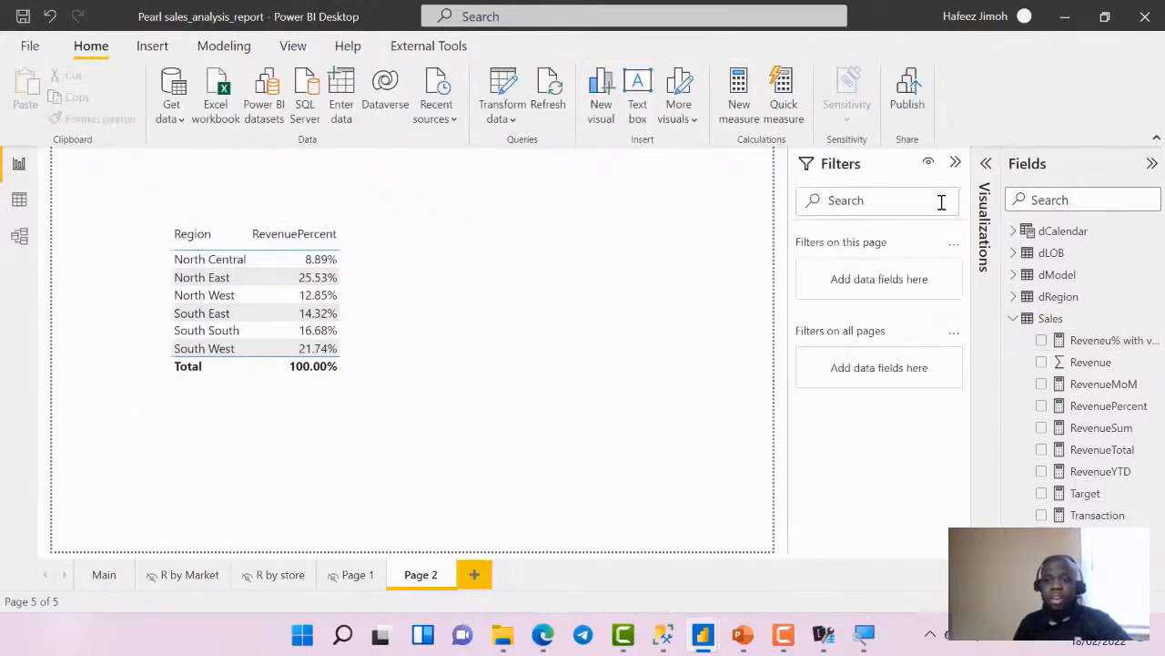
{"action": "left_click", "coordinate": [986, 163]}
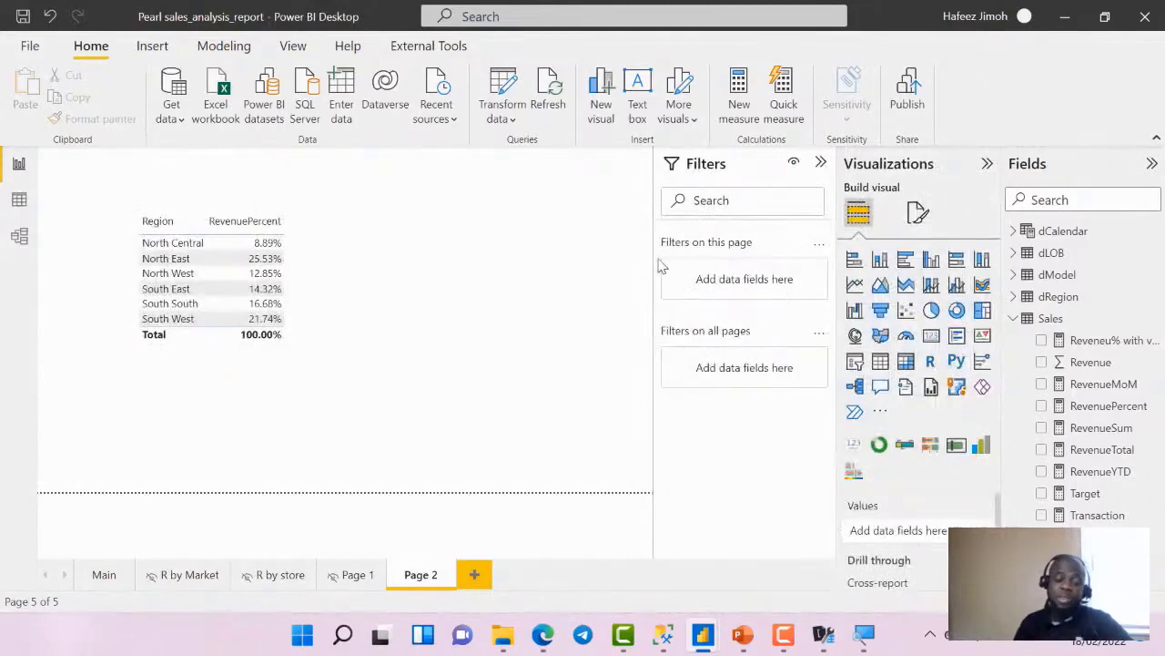
{"action": "left_click", "coordinate": [296, 313]}
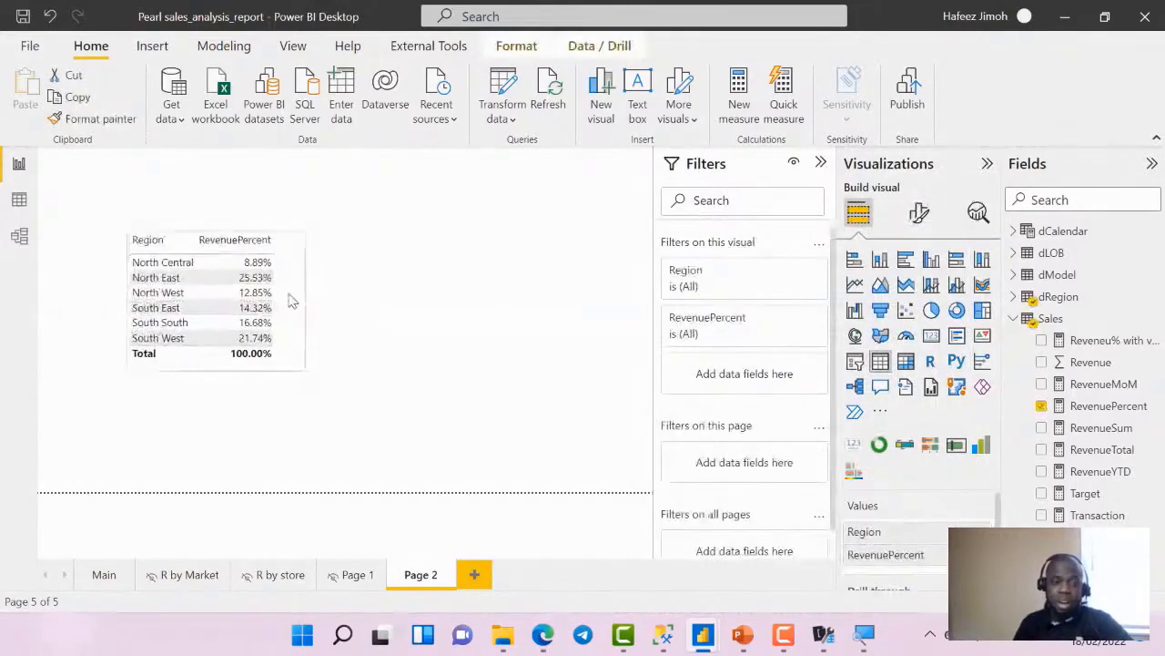
{"action": "left_click", "coordinate": [546, 294]}
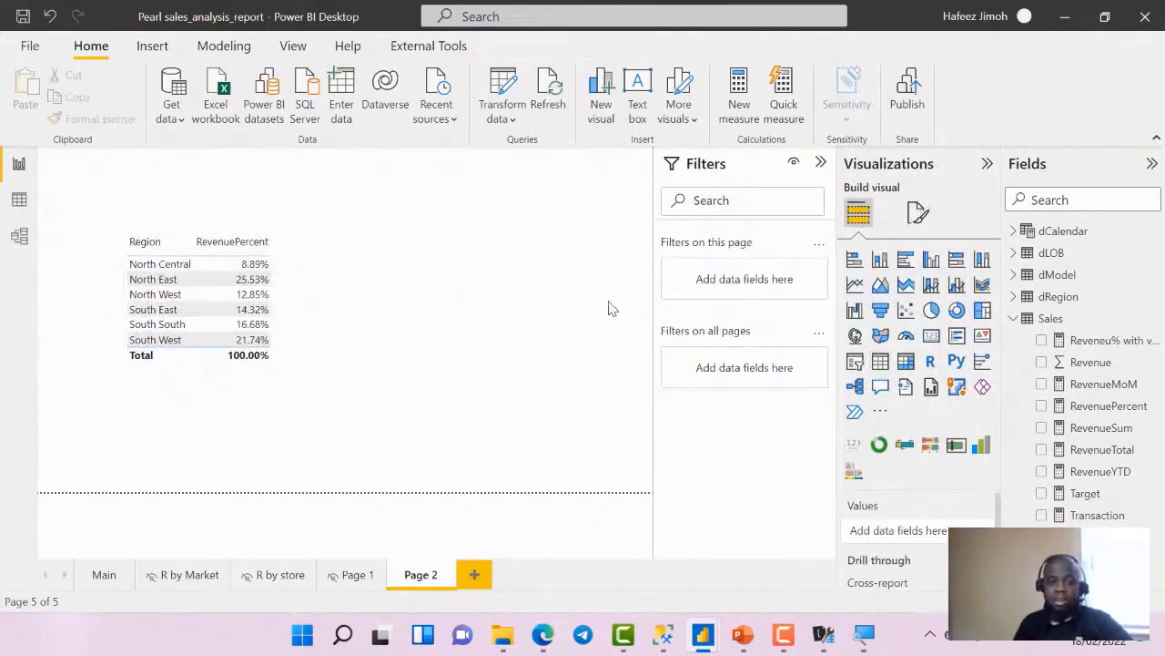
Add a stacked bar chart beside the table, with dRegion's Region as the axis and RevenueSum as the values
{"action": "left_click", "coordinate": [853, 260]}
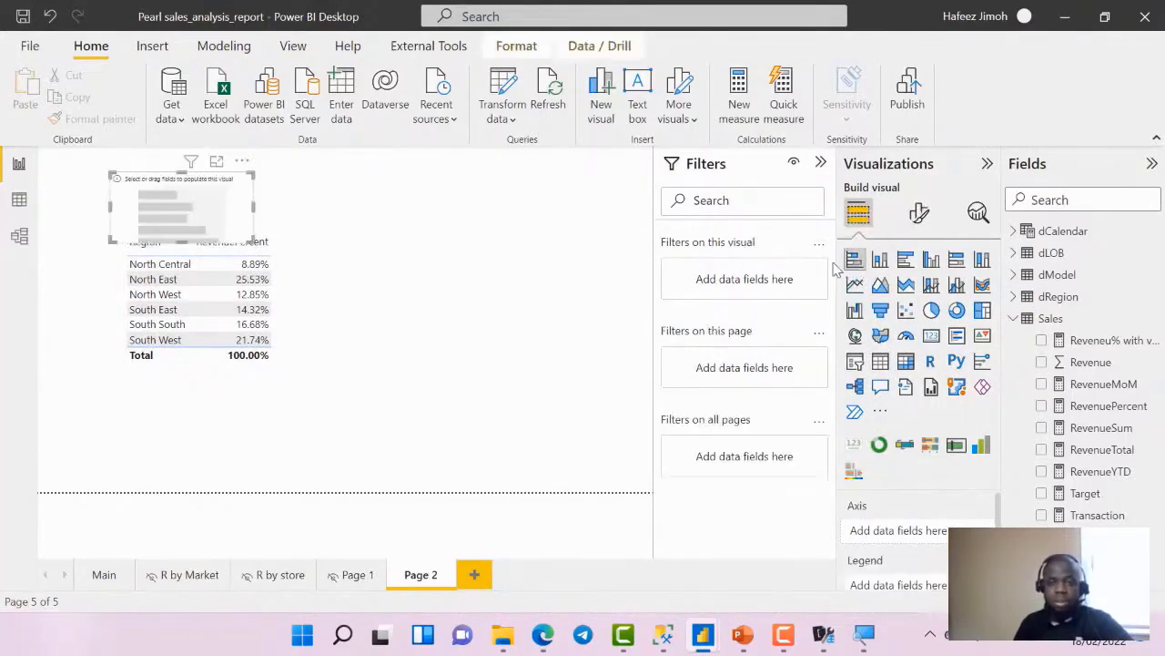
{"action": "left_click_drag", "start_coordinate": [235, 222], "coordinate": [494, 364]}
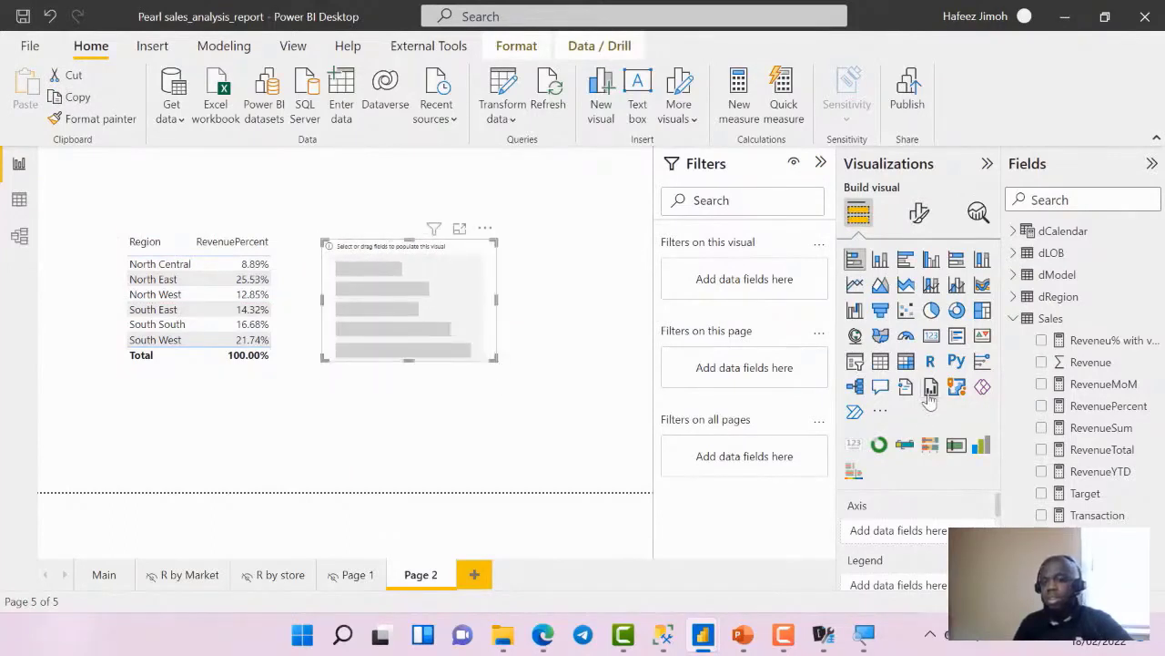
{"action": "left_click", "coordinate": [1013, 300]}
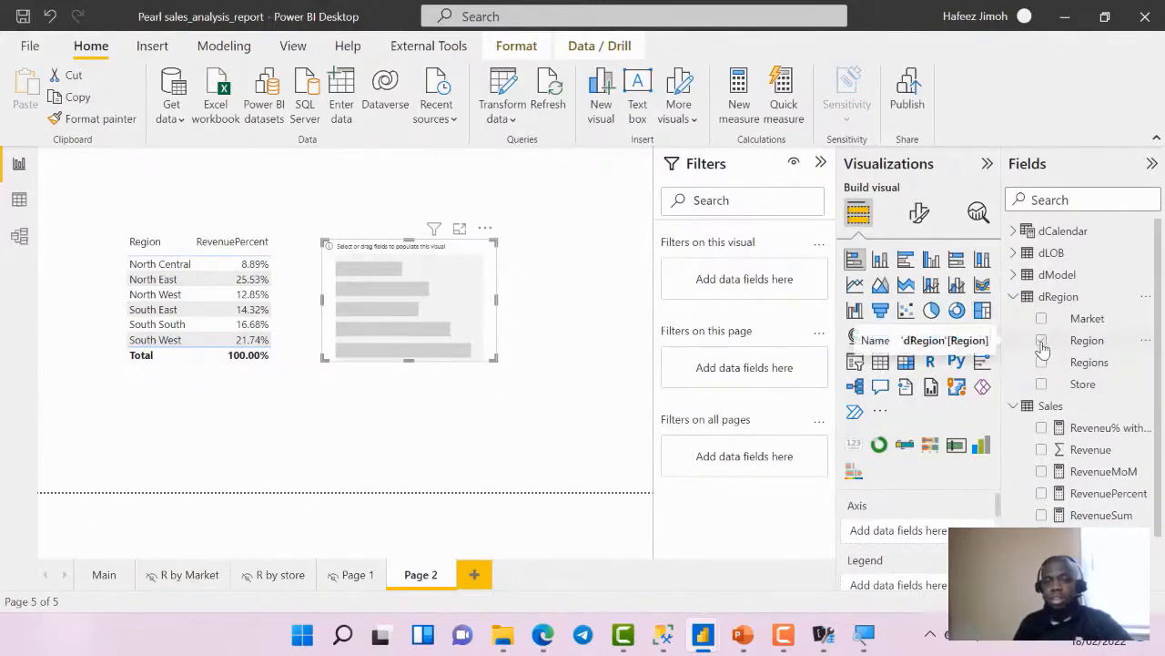
{"action": "left_click", "coordinate": [1041, 342]}
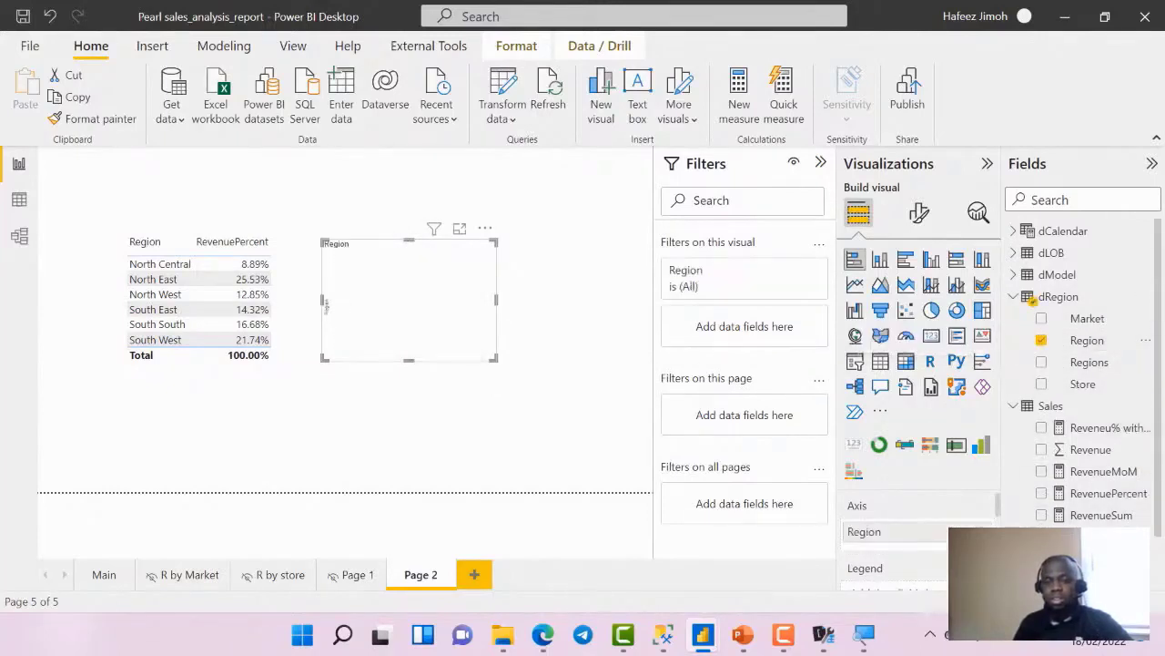
{"action": "left_click", "coordinate": [1042, 516]}
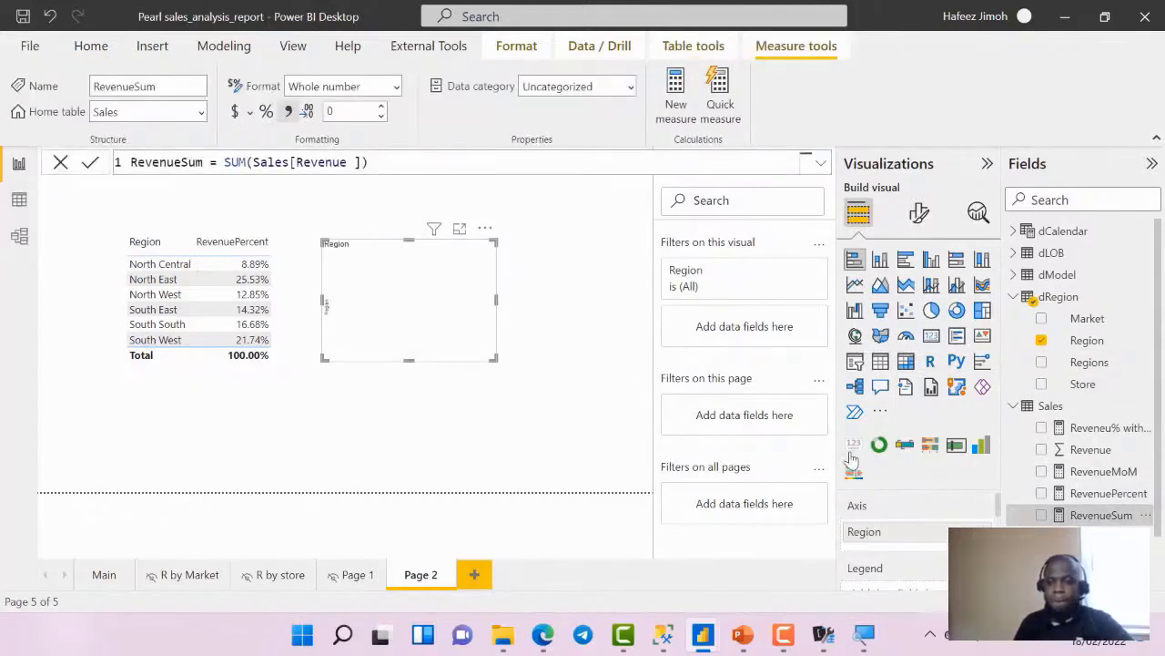
{"action": "left_click", "coordinate": [1042, 515]}
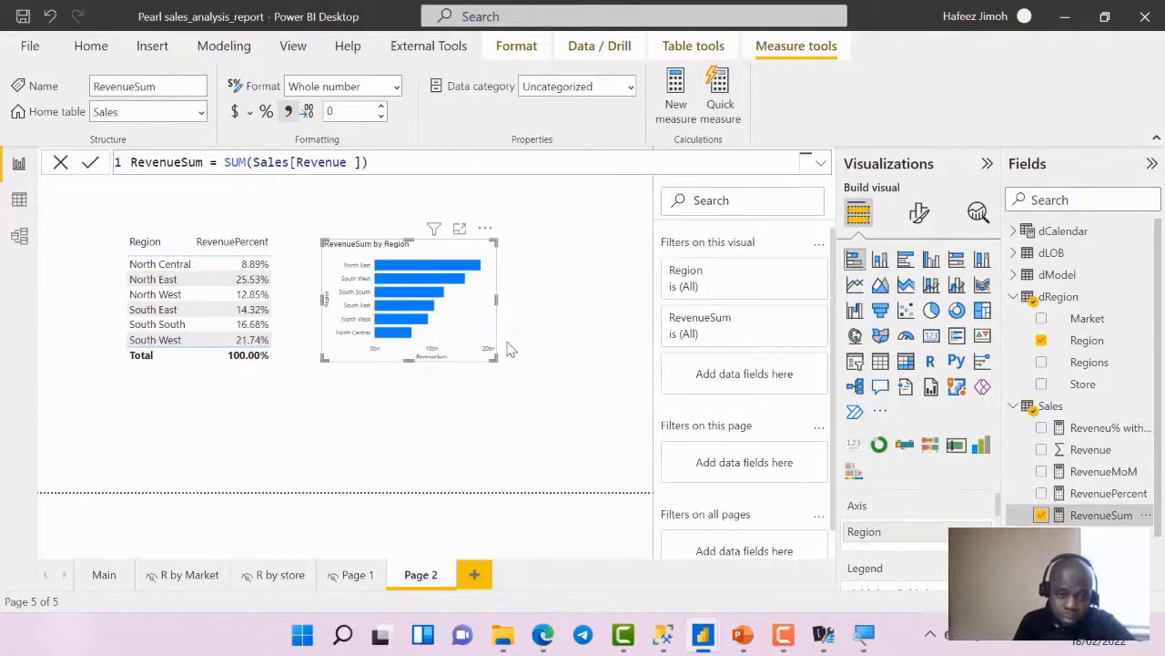
Enlarge the bar chart and the table until their lower edges align, and move the chart farther from the table
{"action": "left_click_drag", "start_coordinate": [492, 359], "coordinate": [552, 423]}
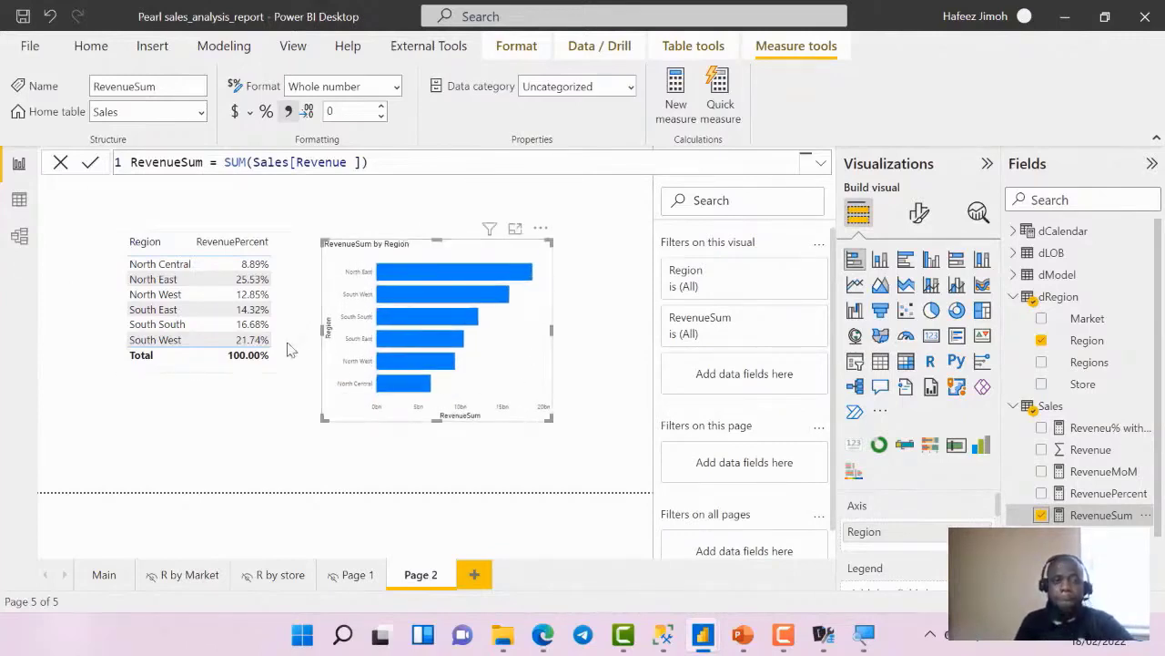
{"action": "left_click", "coordinate": [241, 325]}
{"action": "left_click", "coordinate": [280, 365]}
{"action": "left_click_drag", "start_coordinate": [280, 365], "coordinate": [296, 420]}
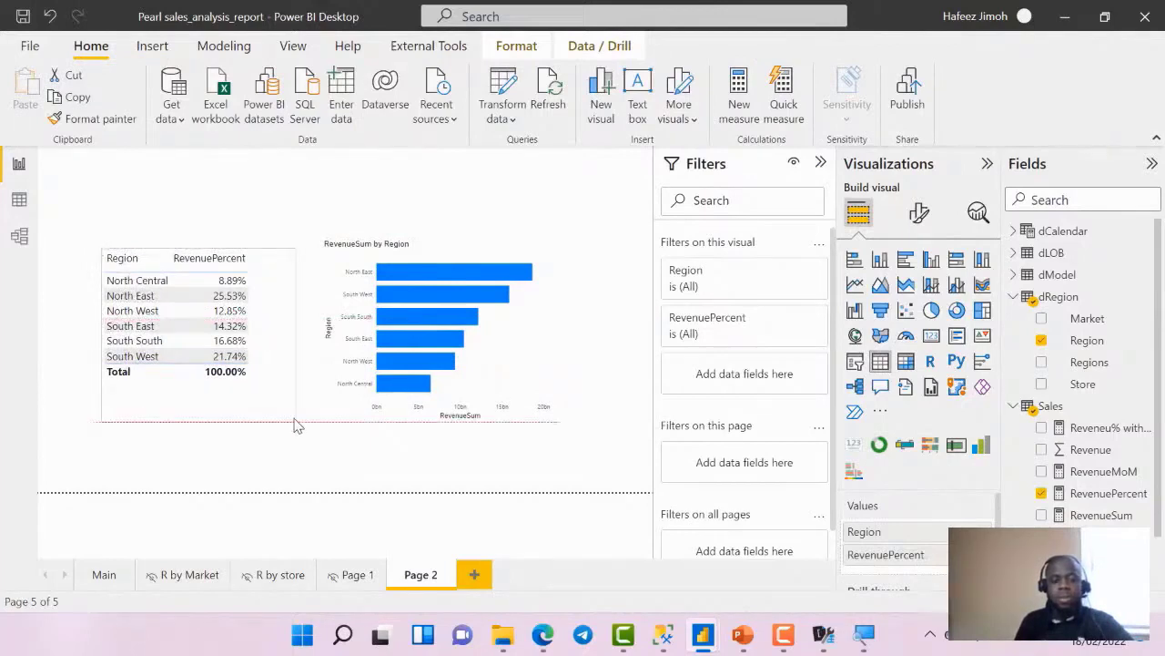
{"action": "left_click", "coordinate": [547, 390]}
{"action": "left_click_drag", "start_coordinate": [547, 390], "coordinate": [511, 335]}
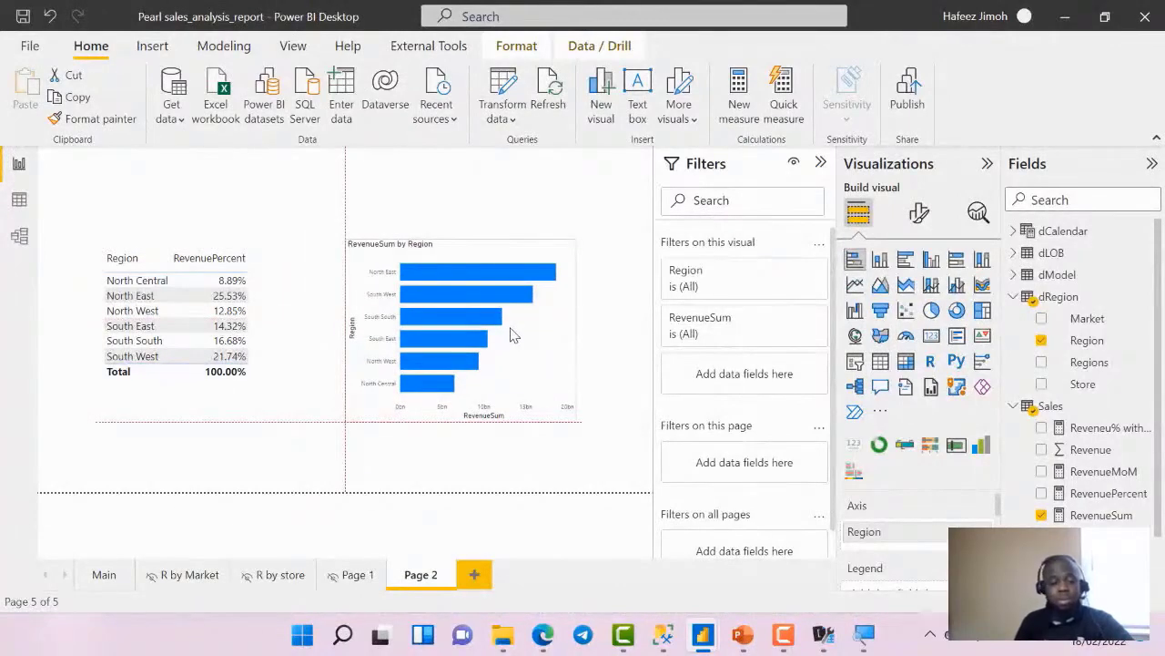
{"action": "left_click_drag", "start_coordinate": [509, 335], "coordinate": [510, 335]}
Examine the general size properties of the RevenueMoM by MonthYear chart on the Main page
{"action": "left_click", "coordinate": [102, 576]}
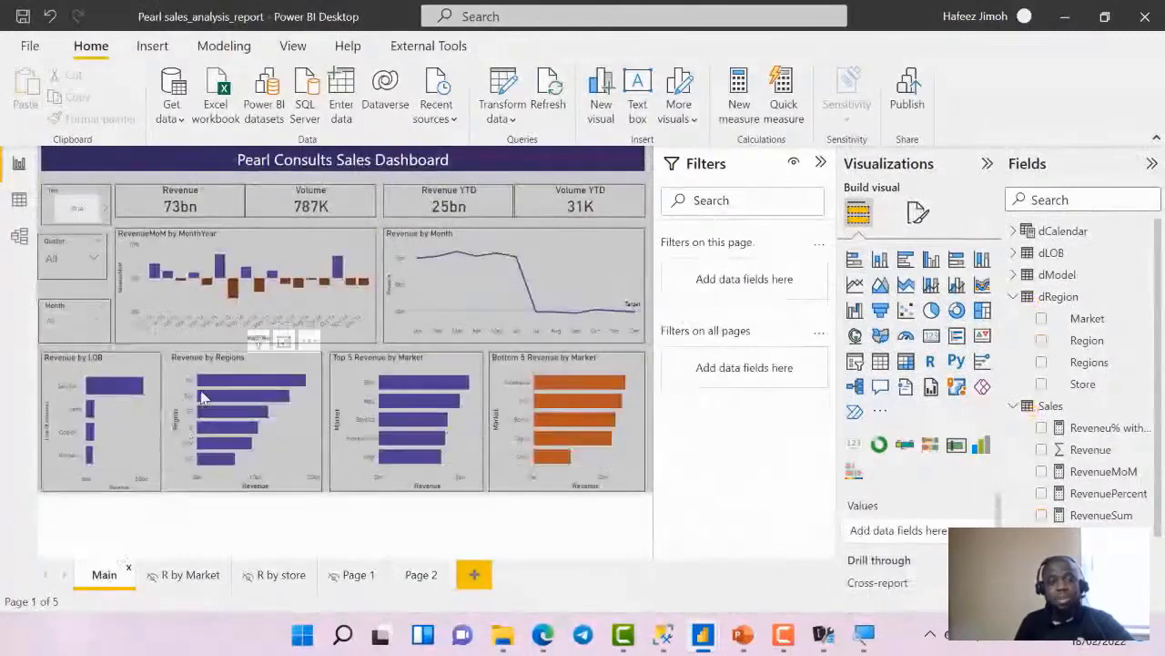
{"action": "left_click", "coordinate": [346, 260]}
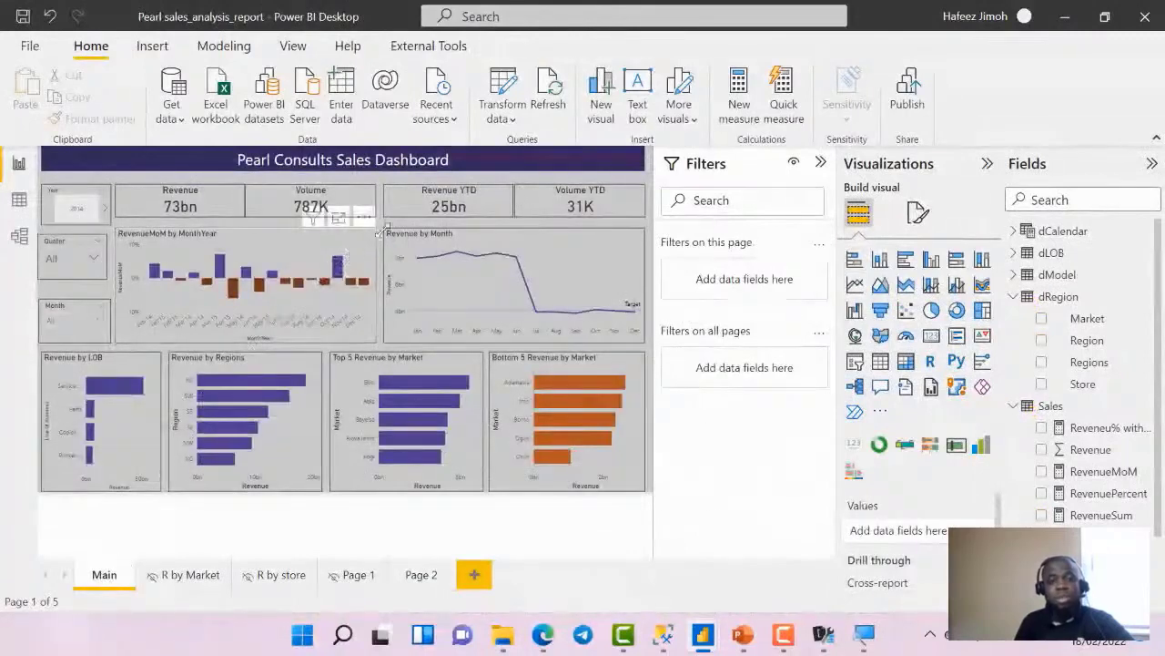
{"action": "left_click", "coordinate": [919, 212]}
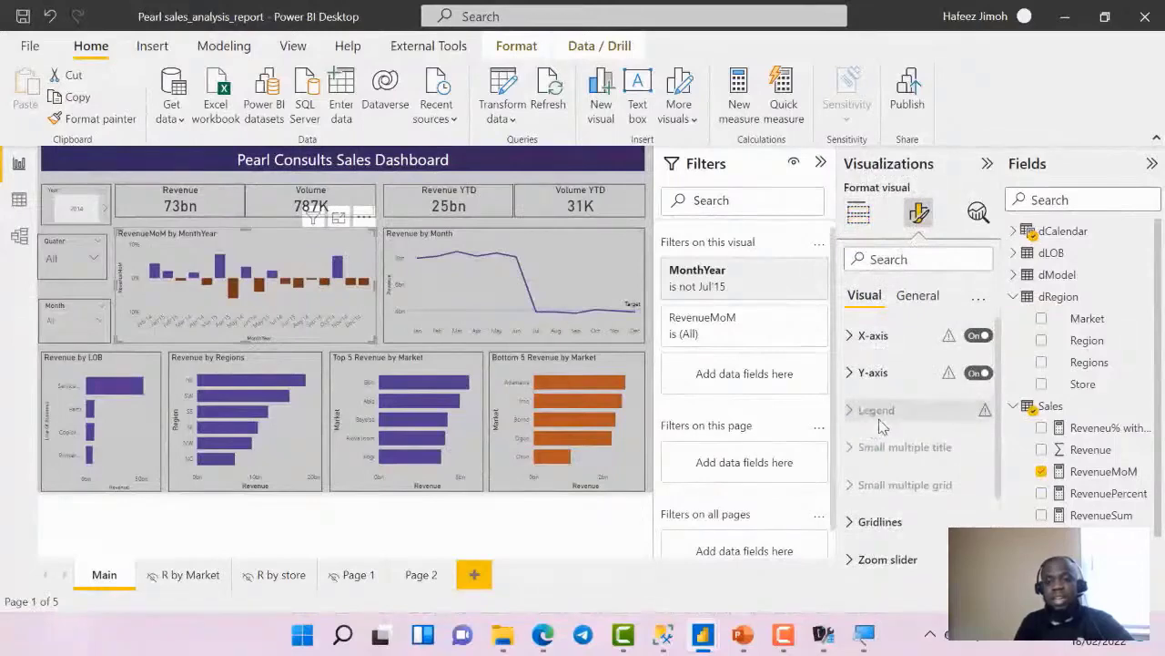
{"action": "left_click", "coordinate": [918, 301]}
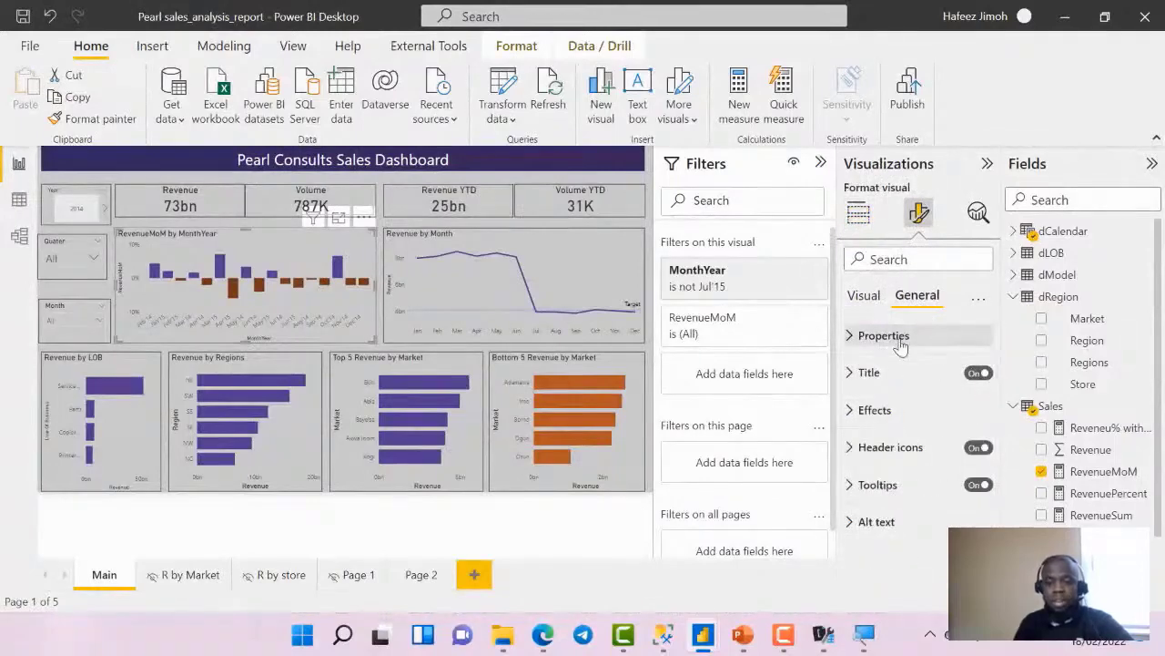
{"action": "left_click", "coordinate": [899, 337]}
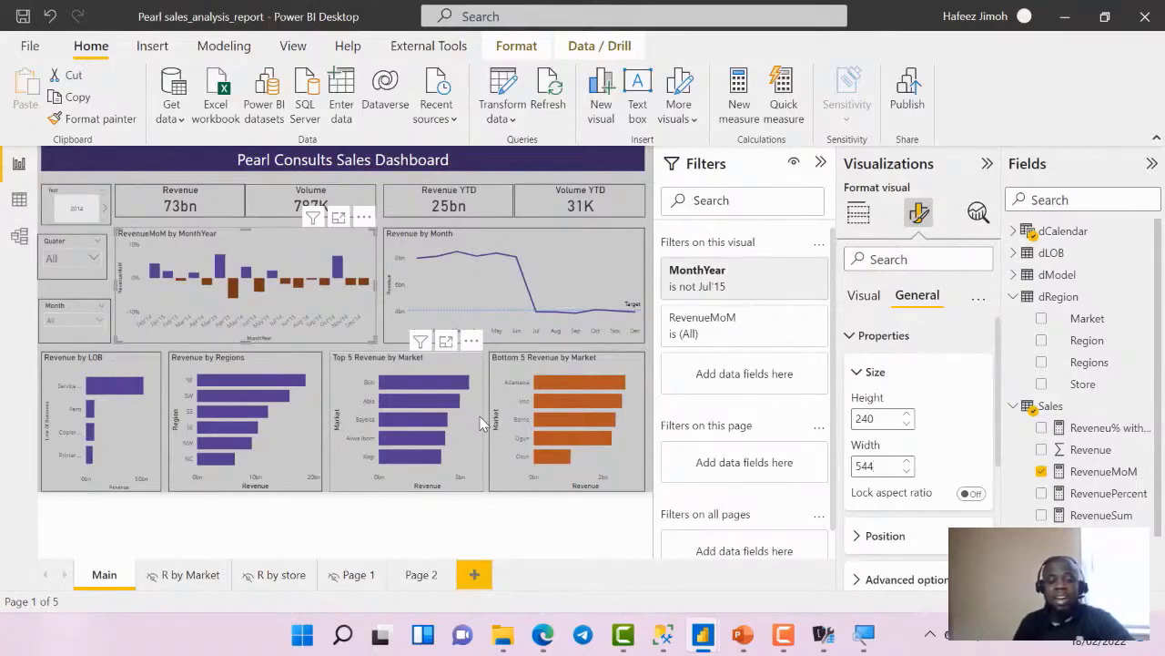
Show gridlines on Page 2 and reposition the bar chart and the Region table side by side with their tops aligned
{"action": "left_click", "coordinate": [419, 574]}
{"action": "left_click_drag", "start_coordinate": [542, 326], "coordinate": [491, 343]}
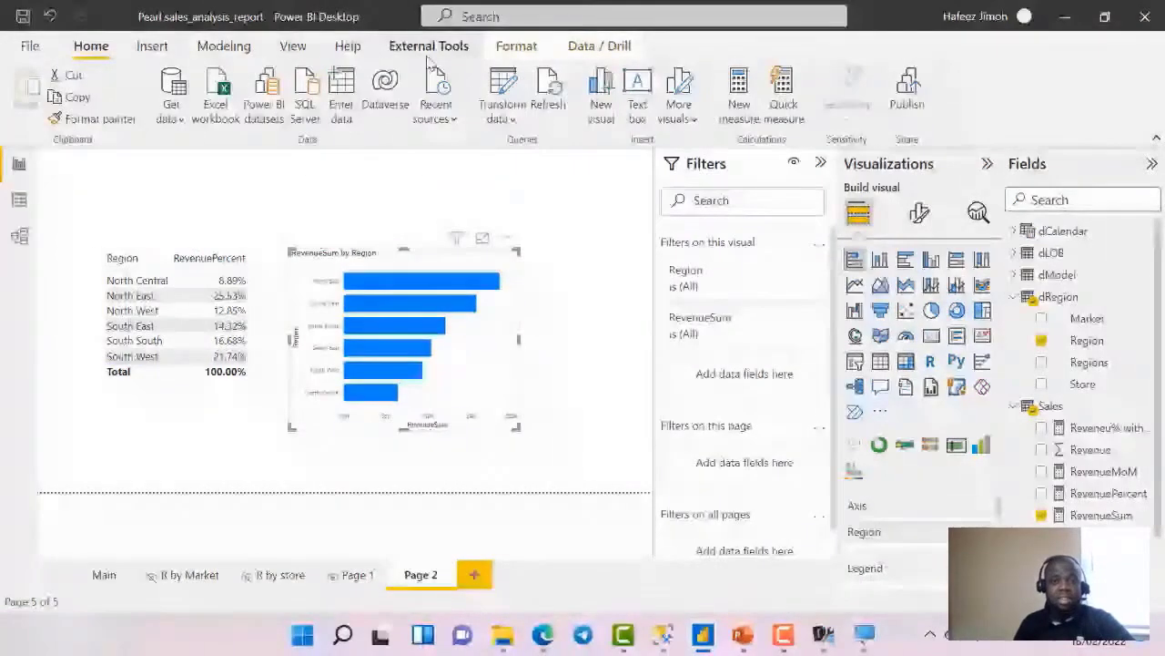
{"action": "left_click", "coordinate": [295, 46]}
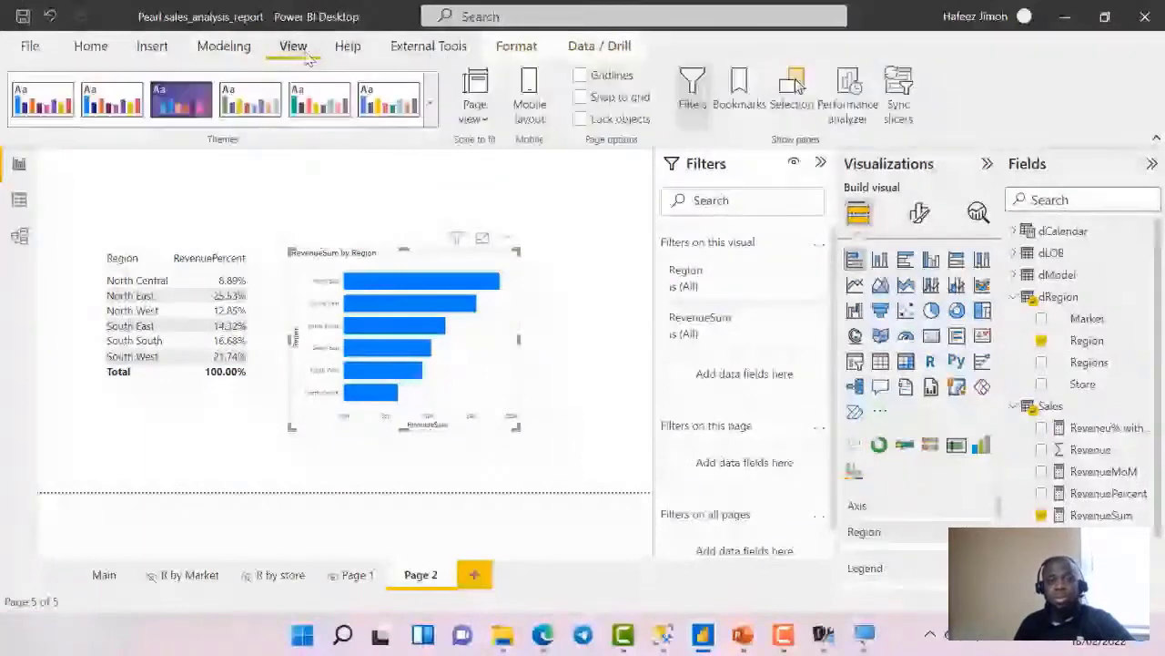
{"action": "left_click", "coordinate": [583, 79]}
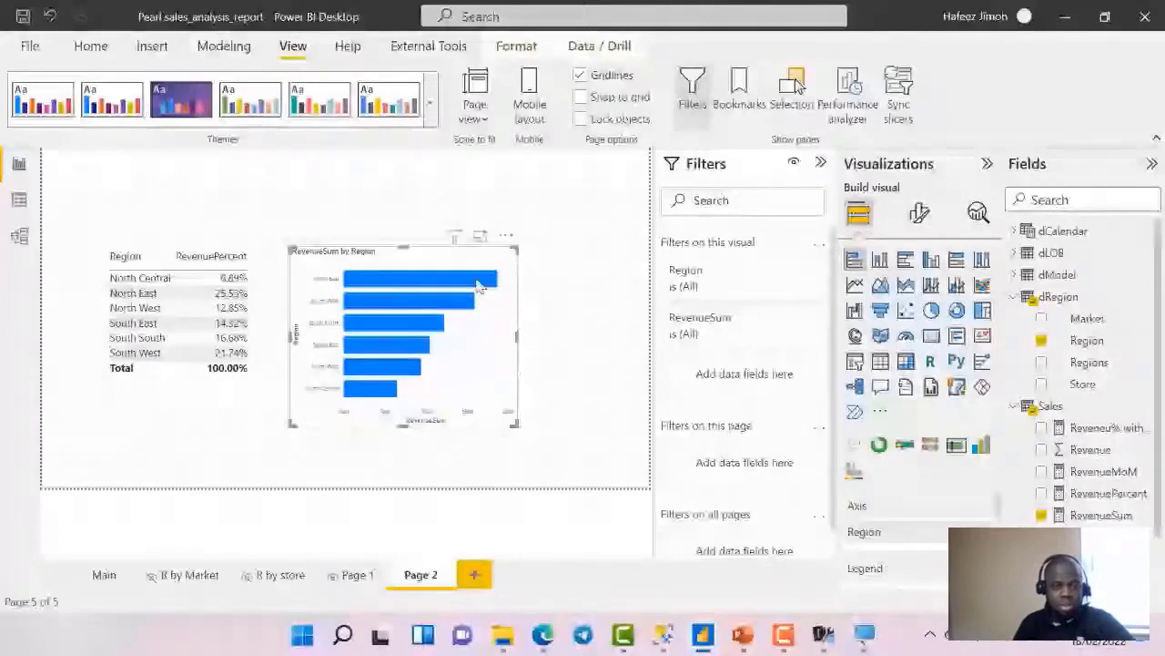
{"action": "left_click", "coordinate": [230, 401]}
{"action": "left_click_drag", "start_coordinate": [230, 400], "coordinate": [208, 396]}
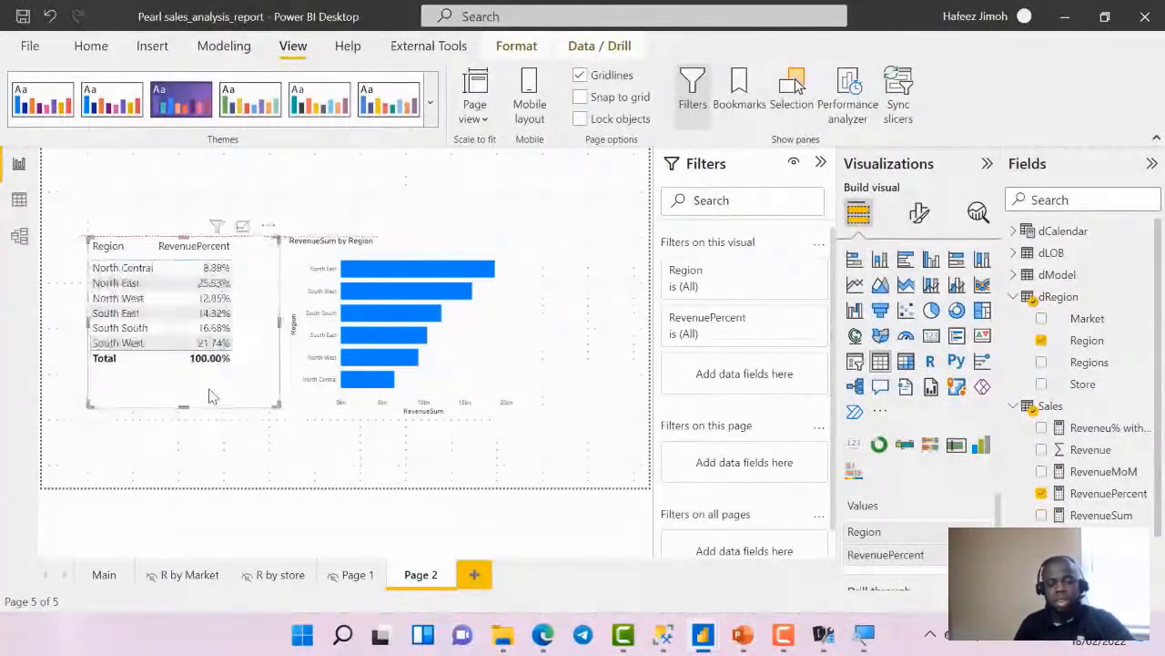
Open the DAX Formatter by SQLBI link from the Some shortcuts slide in PowerPoint, and return to the slide
{"action": "key", "text": "alt+Tab"}
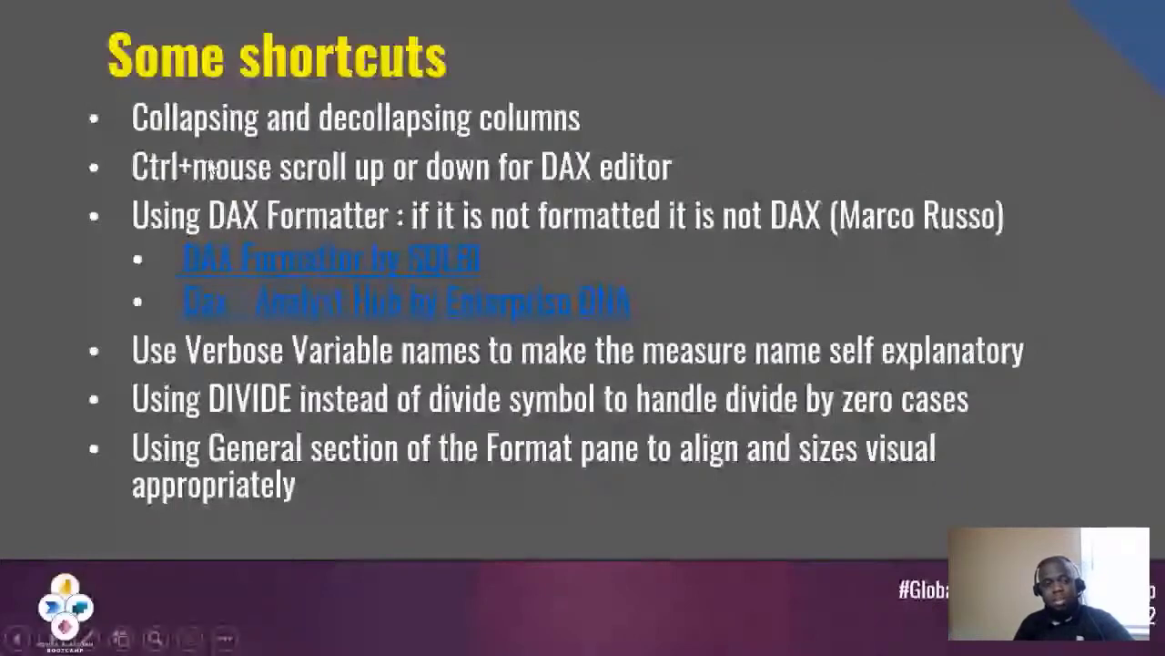
{"action": "left_click", "coordinate": [430, 264]}
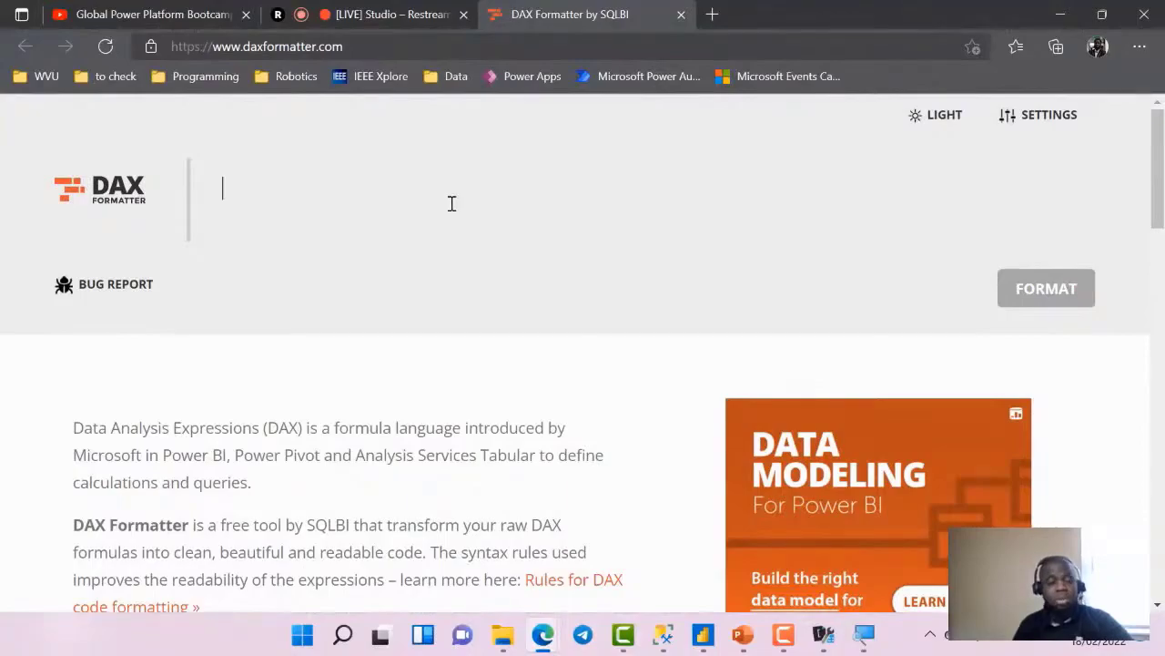
{"action": "key", "text": "alt+Tab"}
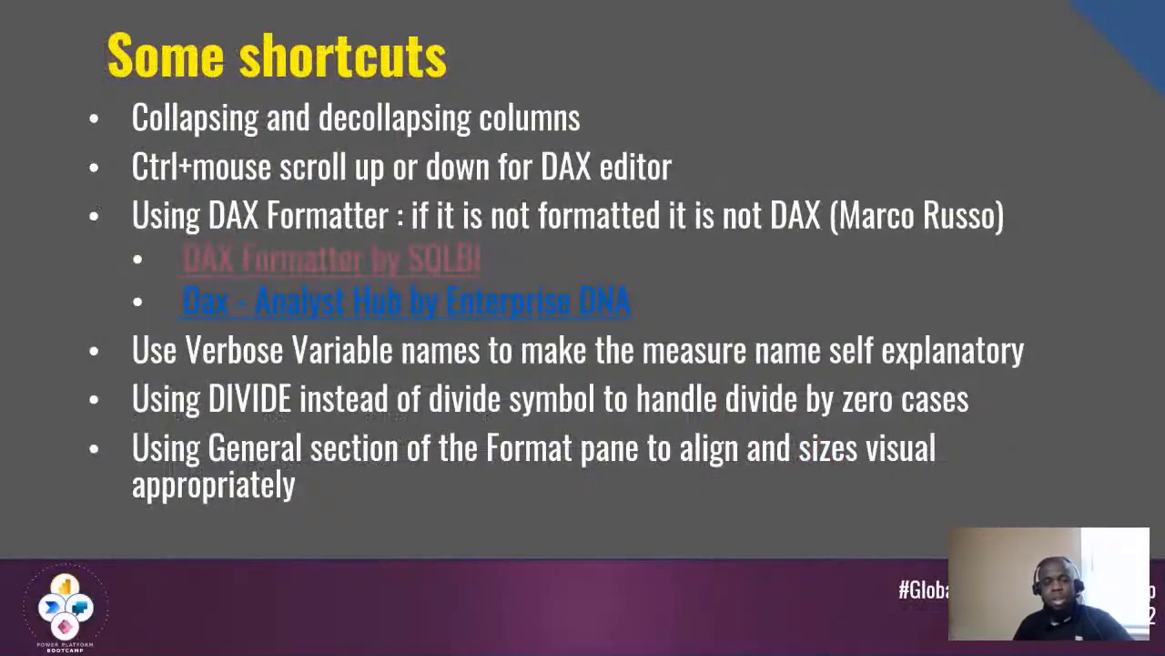
Switch to Power BI, close the Magnifier, and select the entire formula of the Sales measure Reveneu% with var
{"action": "key", "text": "alt+Tab"}
{"action": "key", "text": "alt+Tab"}
{"action": "key", "text": "alt+Tab"}
{"action": "key", "text": "alt+Tab"}
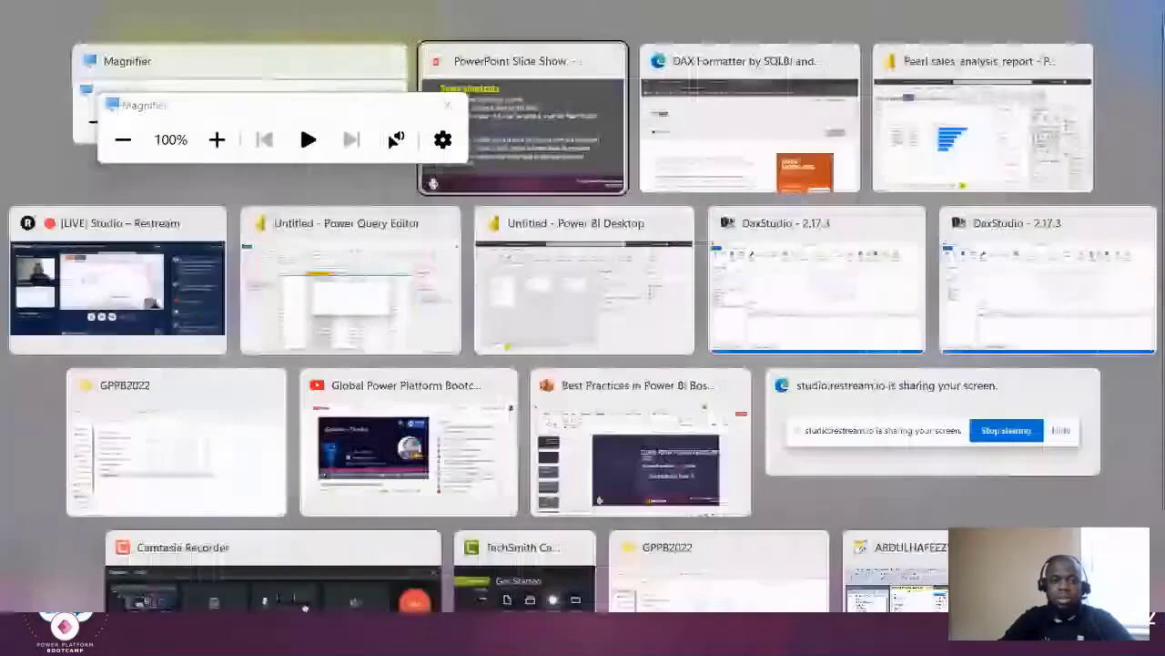
{"action": "key", "text": "alt+Tab"}
{"action": "key", "text": "alt+Tab"}
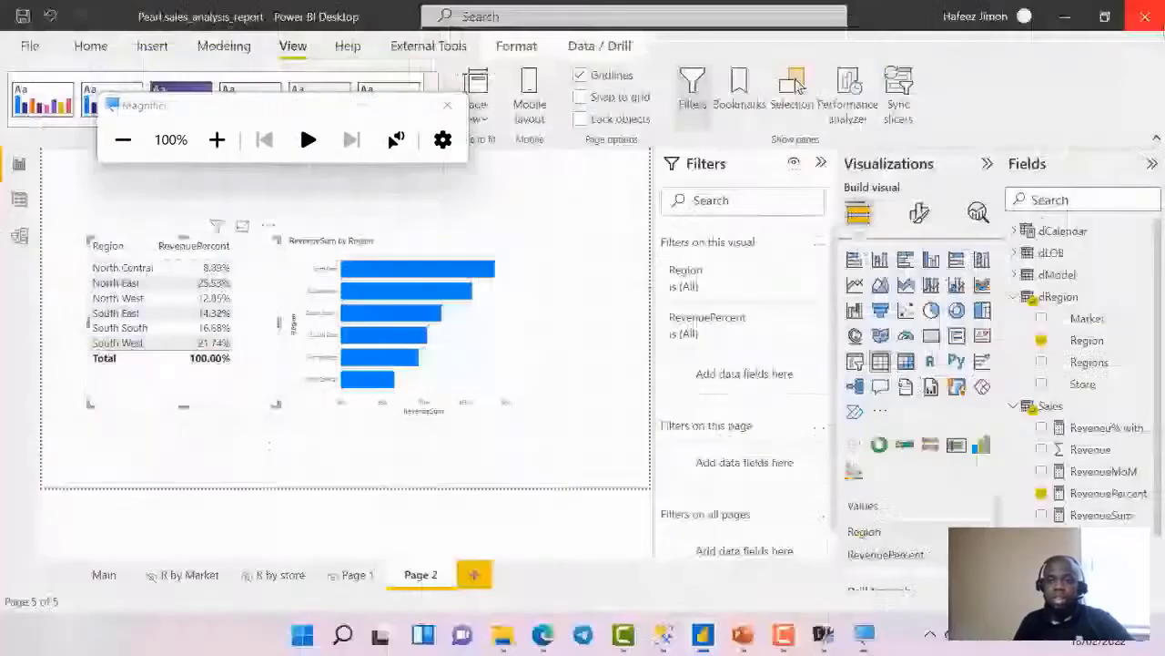
{"action": "left_click", "coordinate": [1089, 430]}
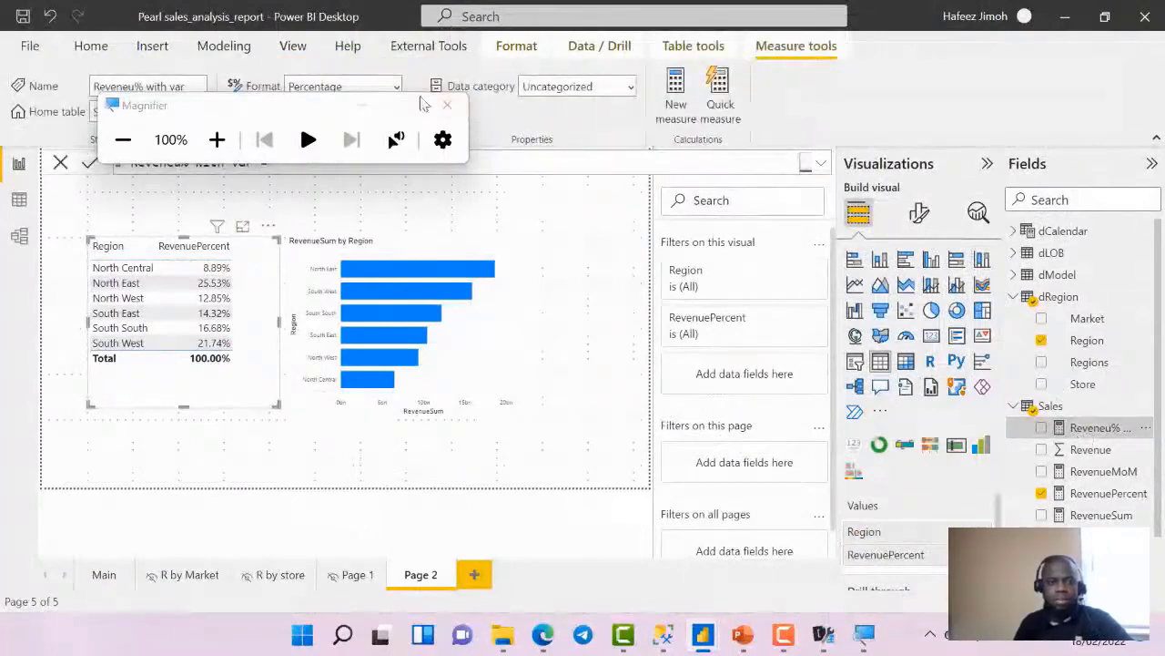
{"action": "left_click", "coordinate": [456, 107]}
{"action": "left_click", "coordinate": [819, 165]}
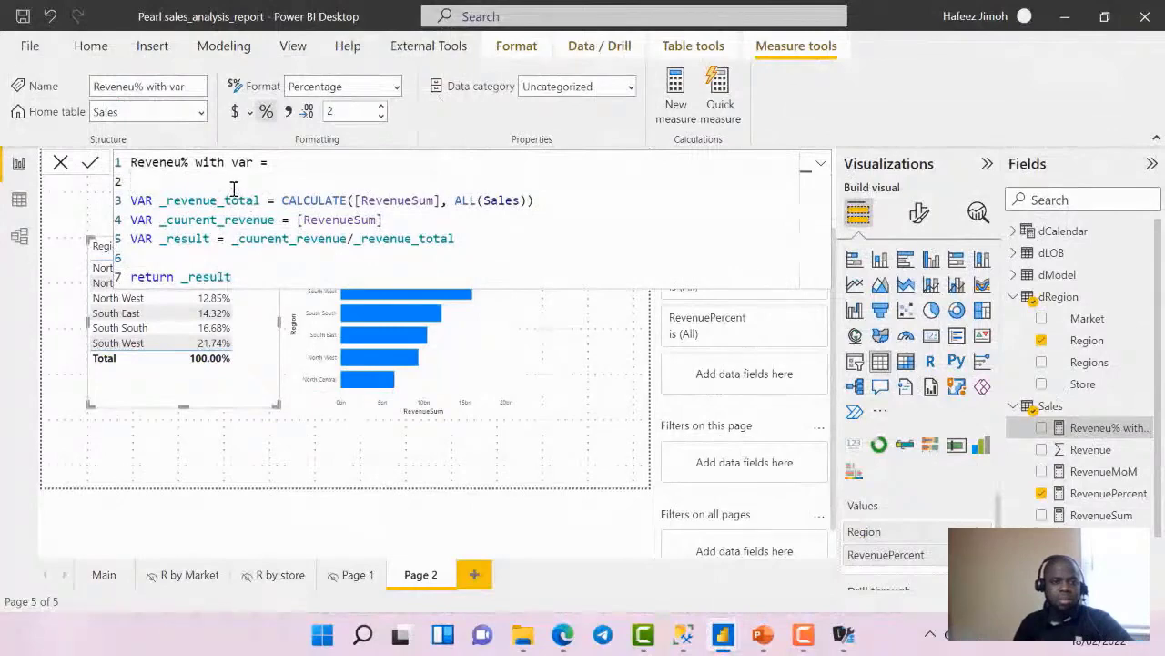
{"action": "key", "text": "ctrl+a"}
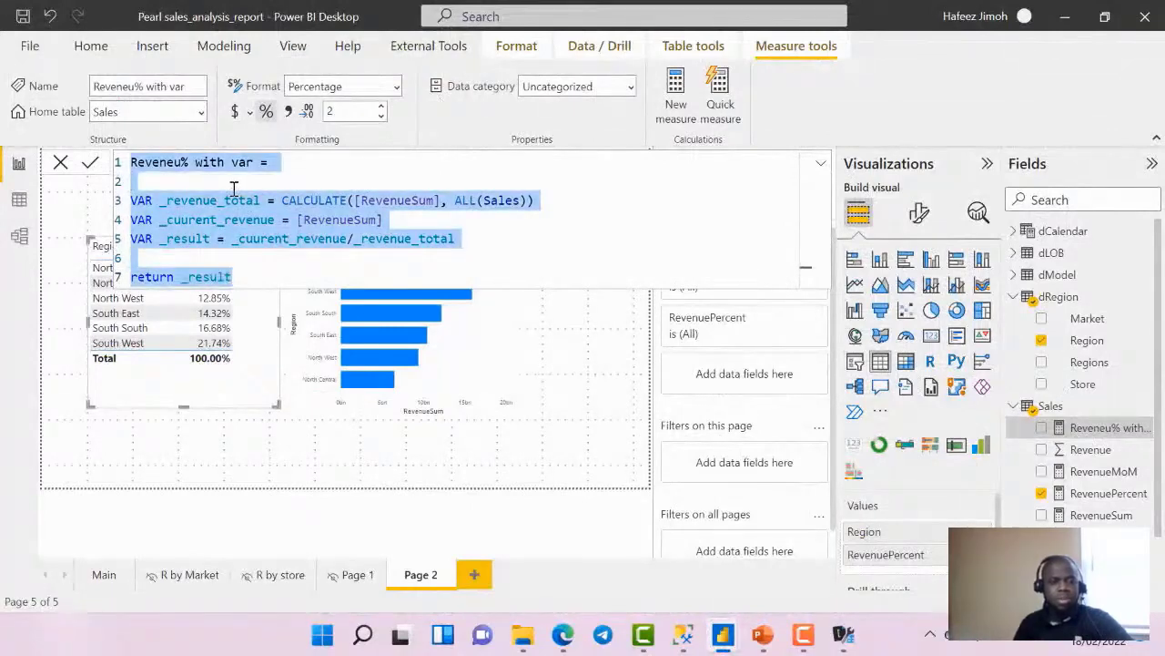
Switch to the DAX Formatter page in the browser and format the formula of the Reveneu% with var measure
{"action": "key", "text": "alt+Tab"}
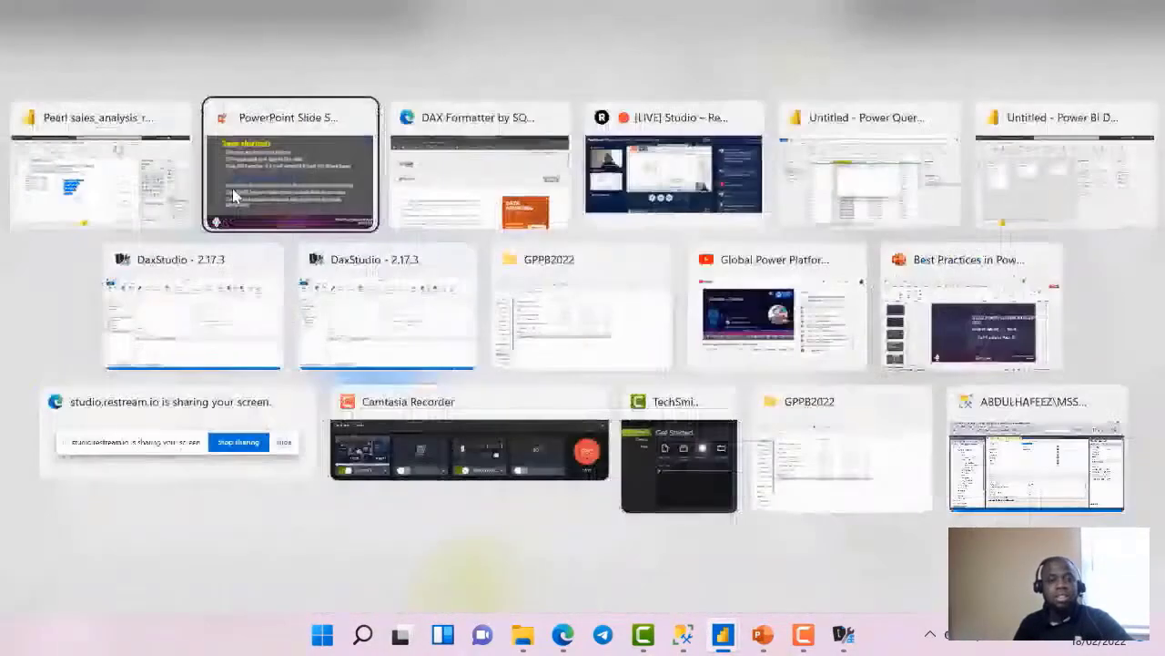
{"action": "key", "text": "alt+Tab"}
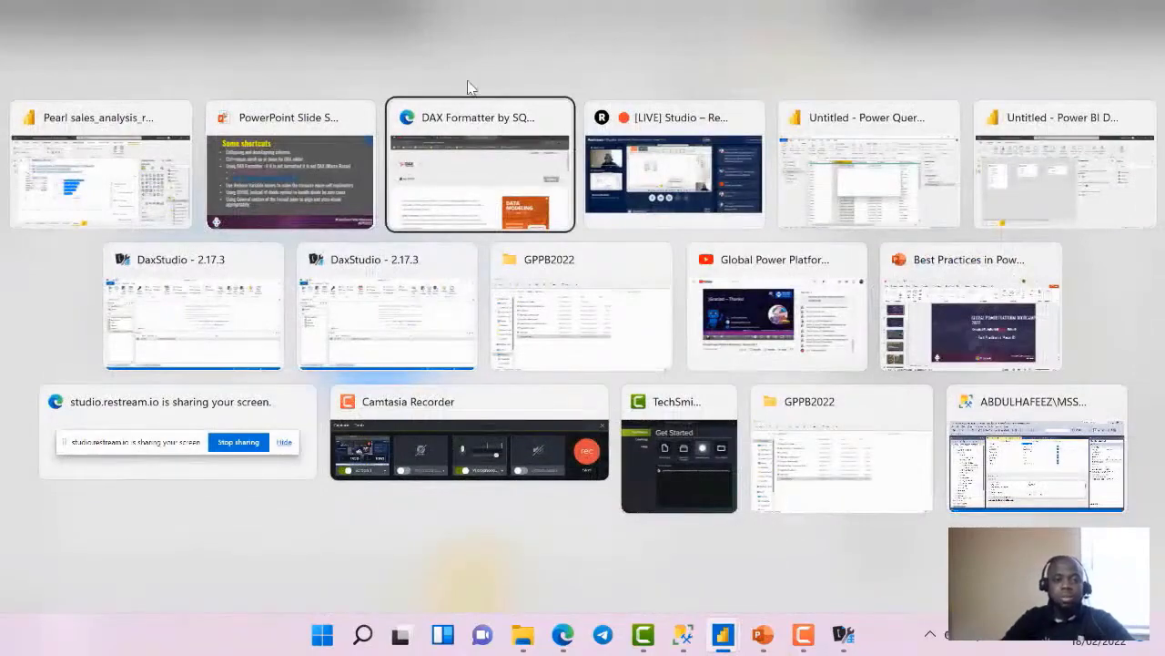
{"action": "key", "text": "alt+Tab"}
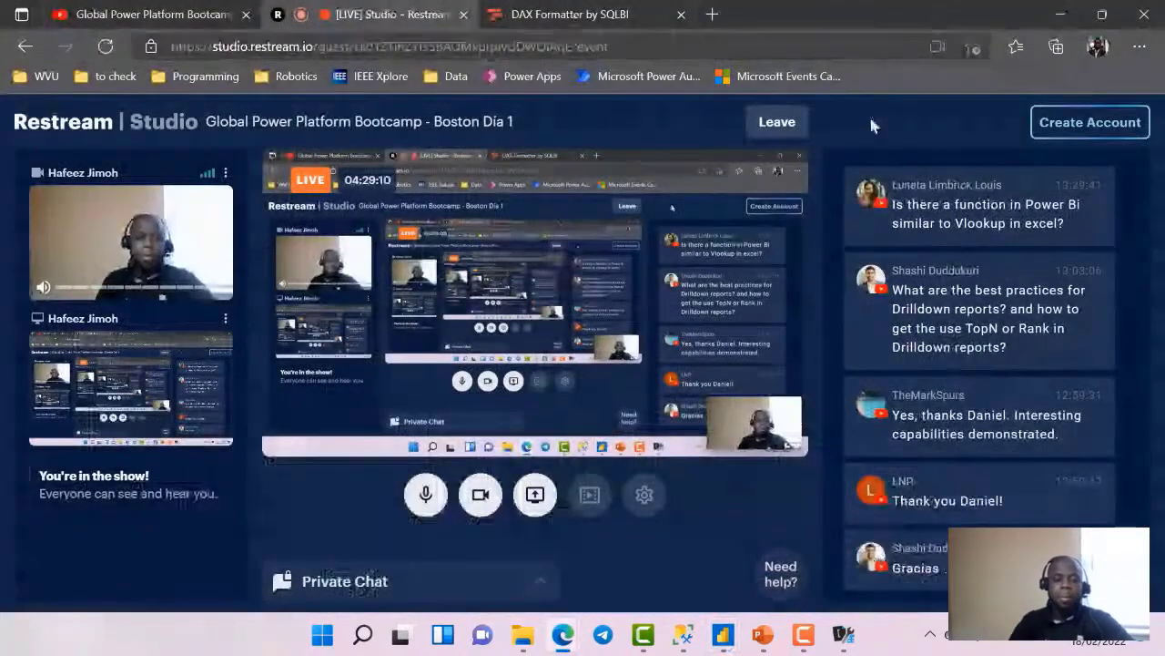
{"action": "key", "text": "ctrl+Tab"}
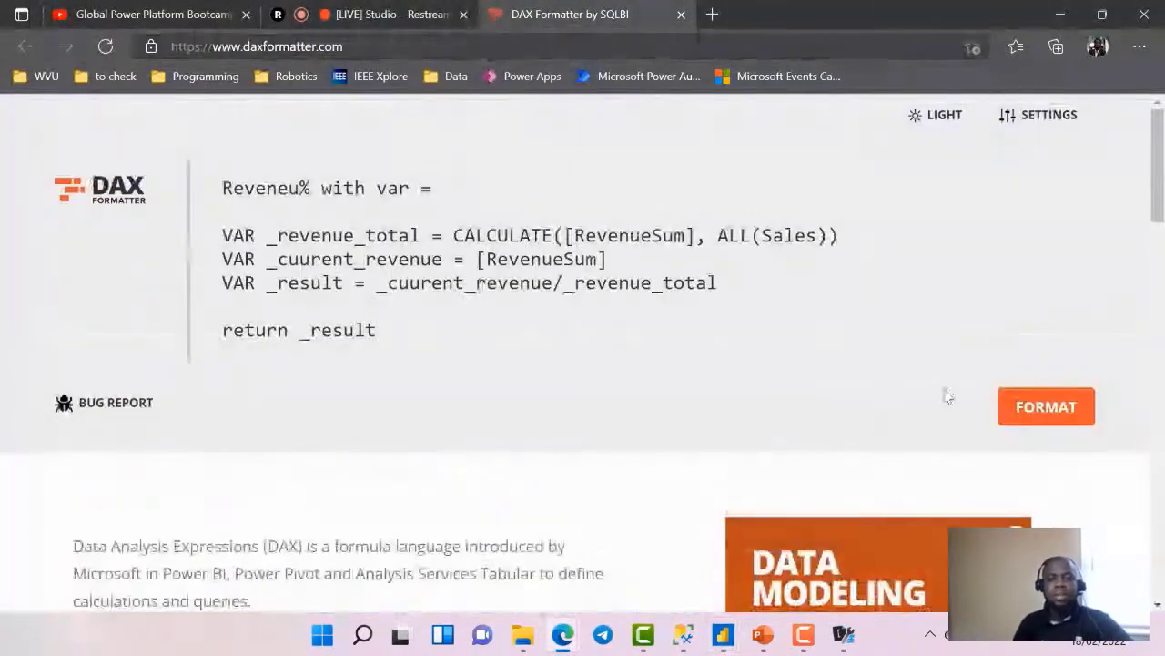
{"action": "left_click", "coordinate": [1033, 408]}
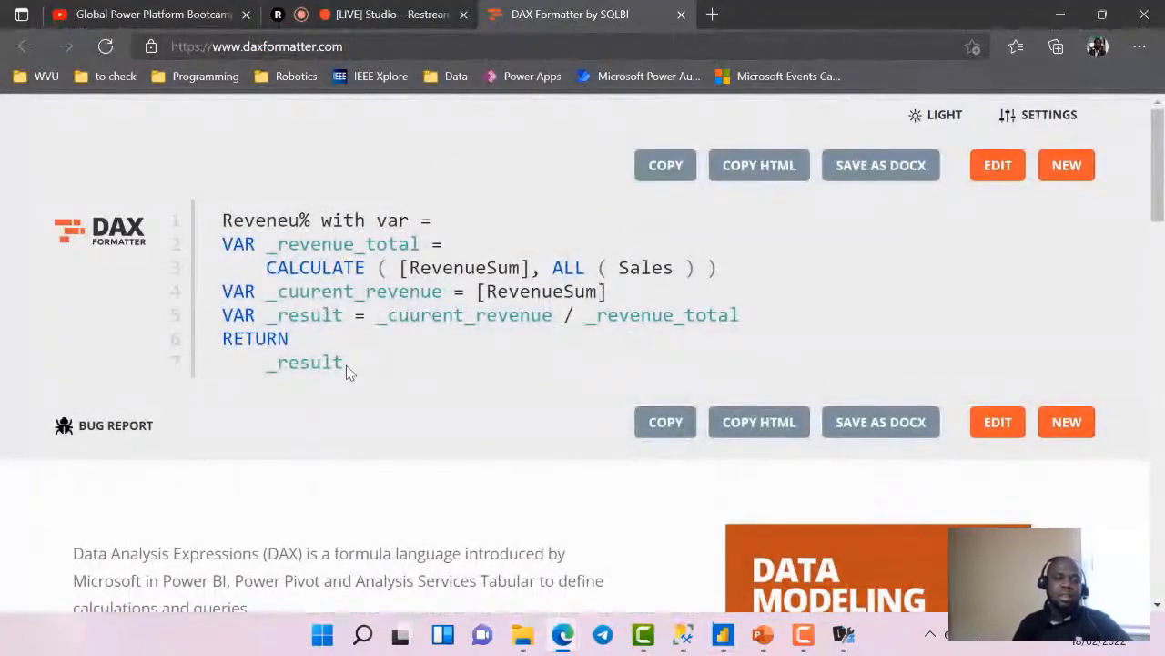
Copy the formatted code from DAX Formatter and replace the Reveneu% with var formula in Power BI with it
{"action": "left_click_drag", "start_coordinate": [340, 365], "coordinate": [206, 228]}
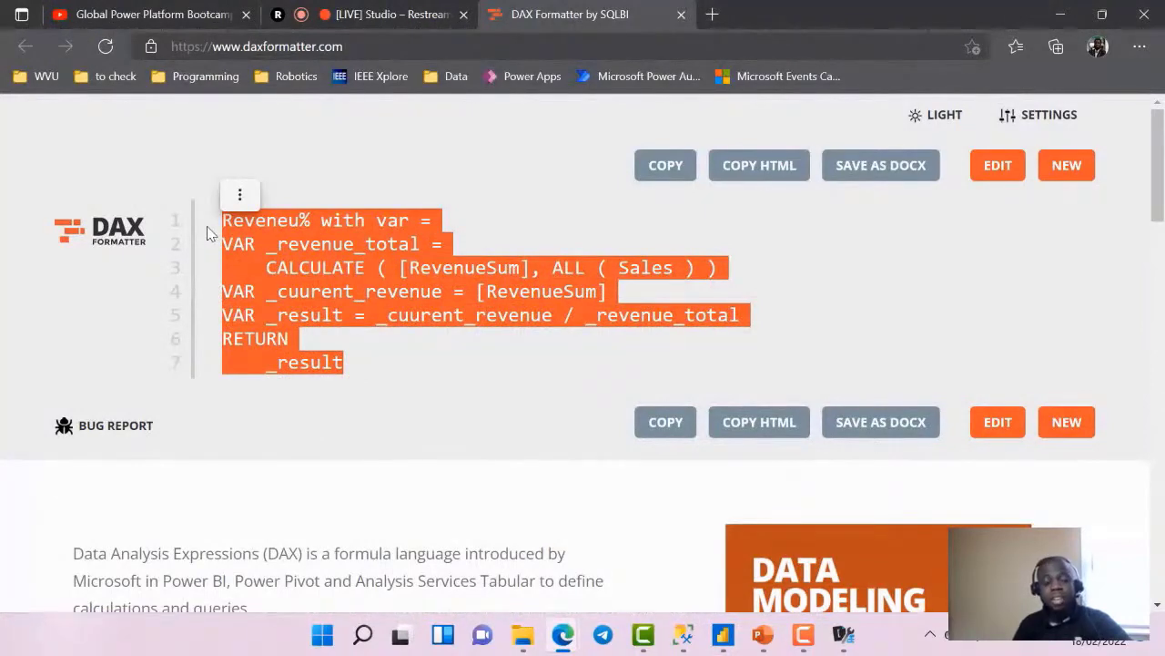
{"action": "left_click", "coordinate": [340, 315]}
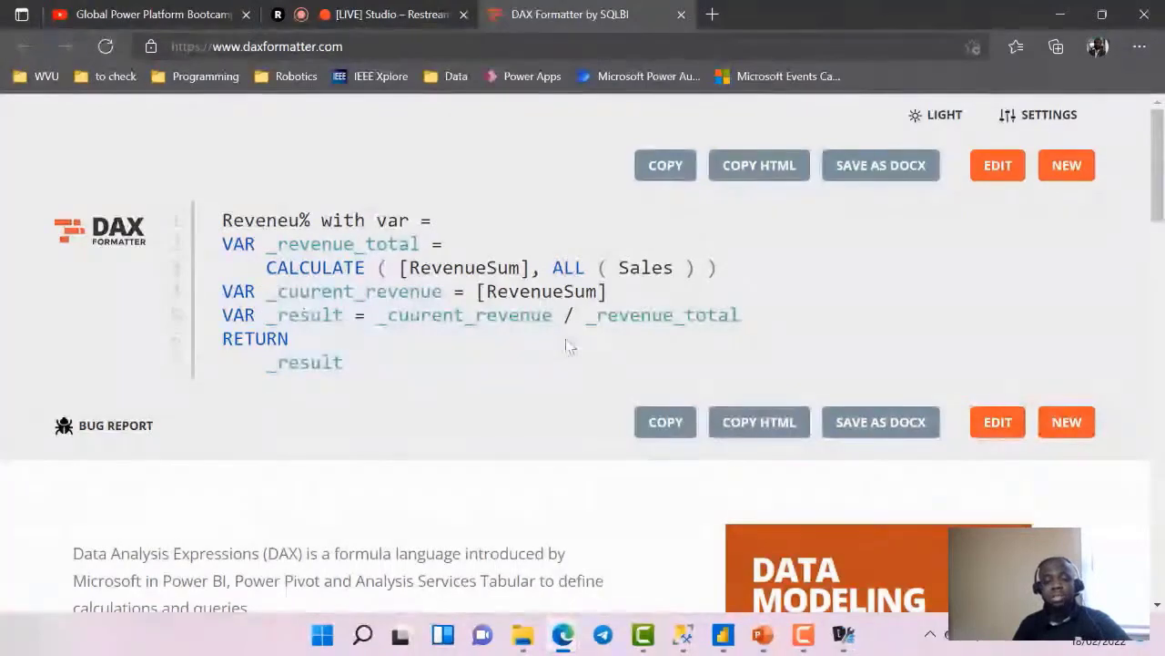
{"action": "left_click", "coordinate": [674, 424]}
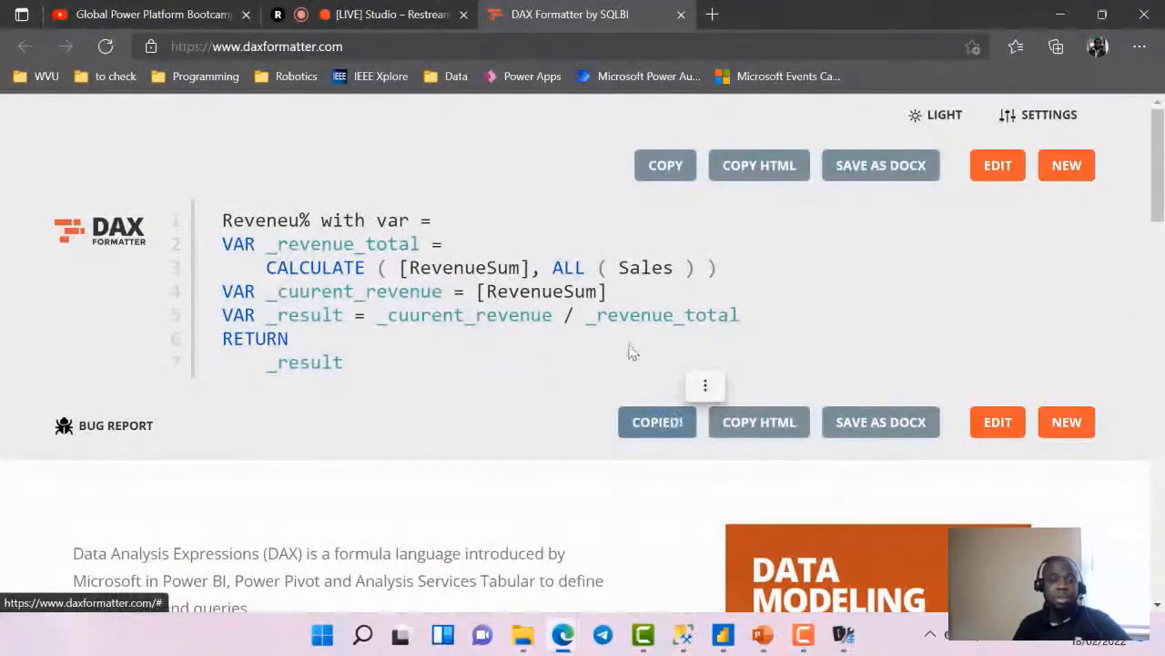
{"action": "mouse_move", "coordinate": [724, 637]}
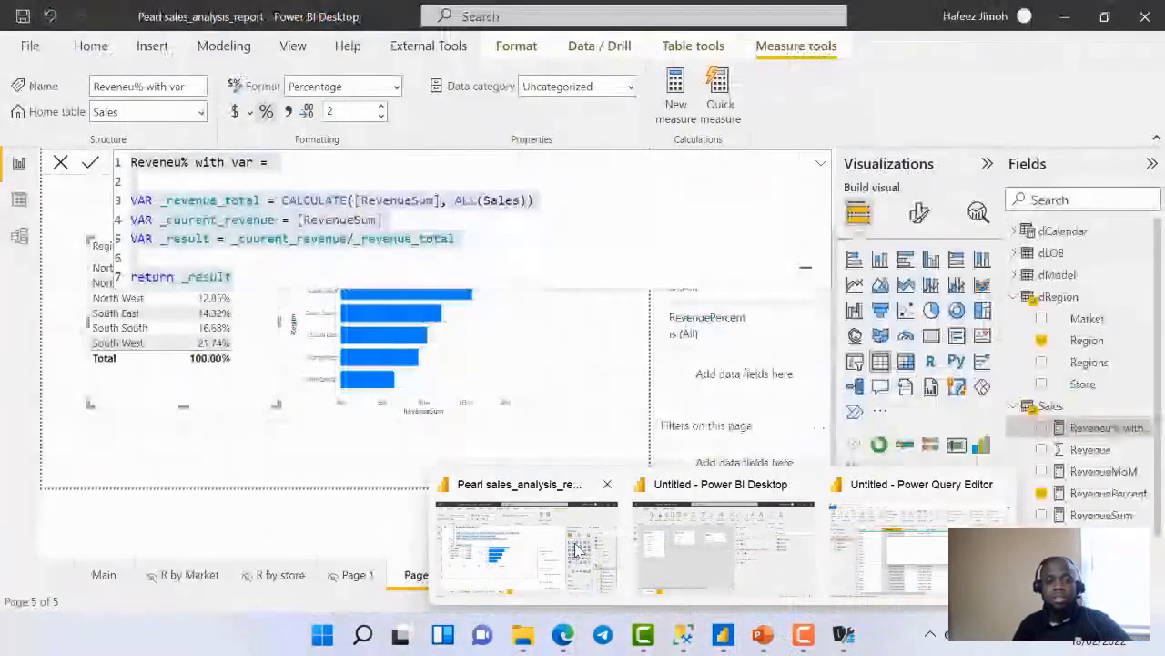
{"action": "left_click", "coordinate": [576, 549]}
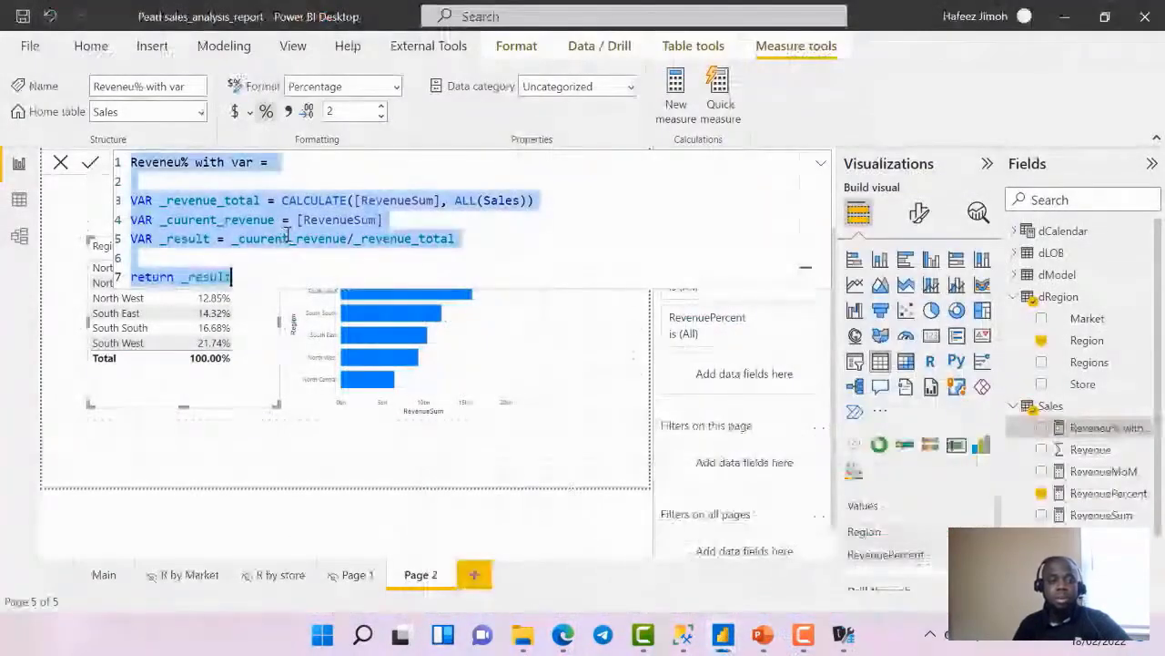
{"action": "key", "text": "ctrl+v"}
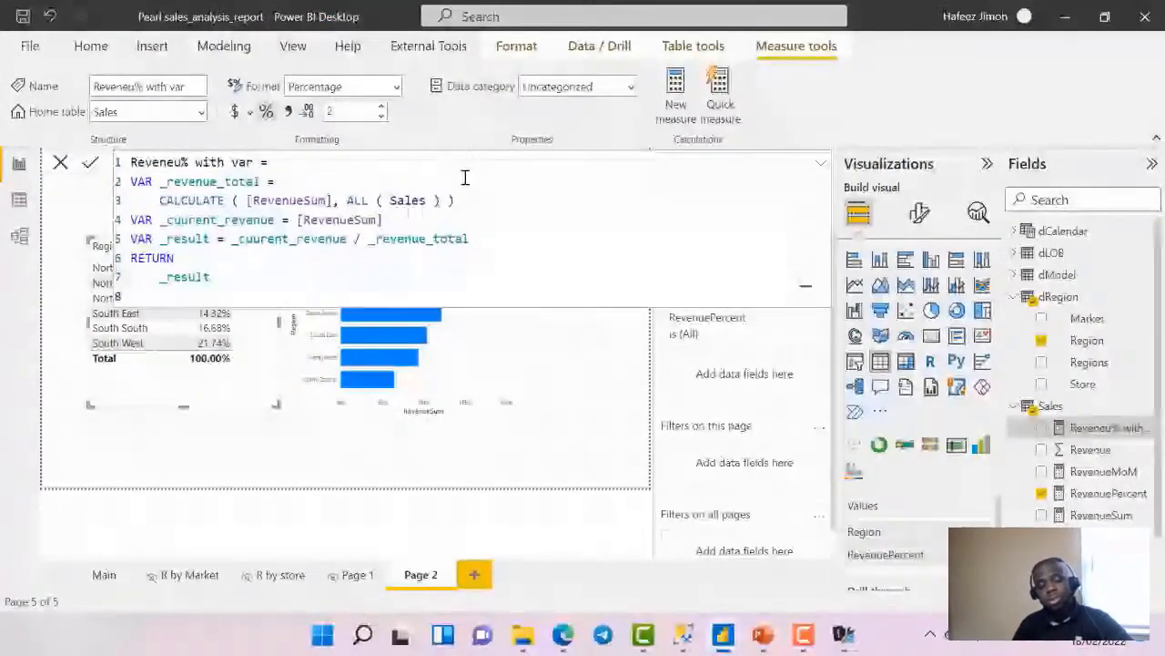
Switch back to the Some shortcuts slide in the PowerPoint slide show
{"action": "key", "text": "alt+Tab"}
{"action": "key", "text": "alt+Tab"}
{"action": "key", "text": "alt+Tab"}
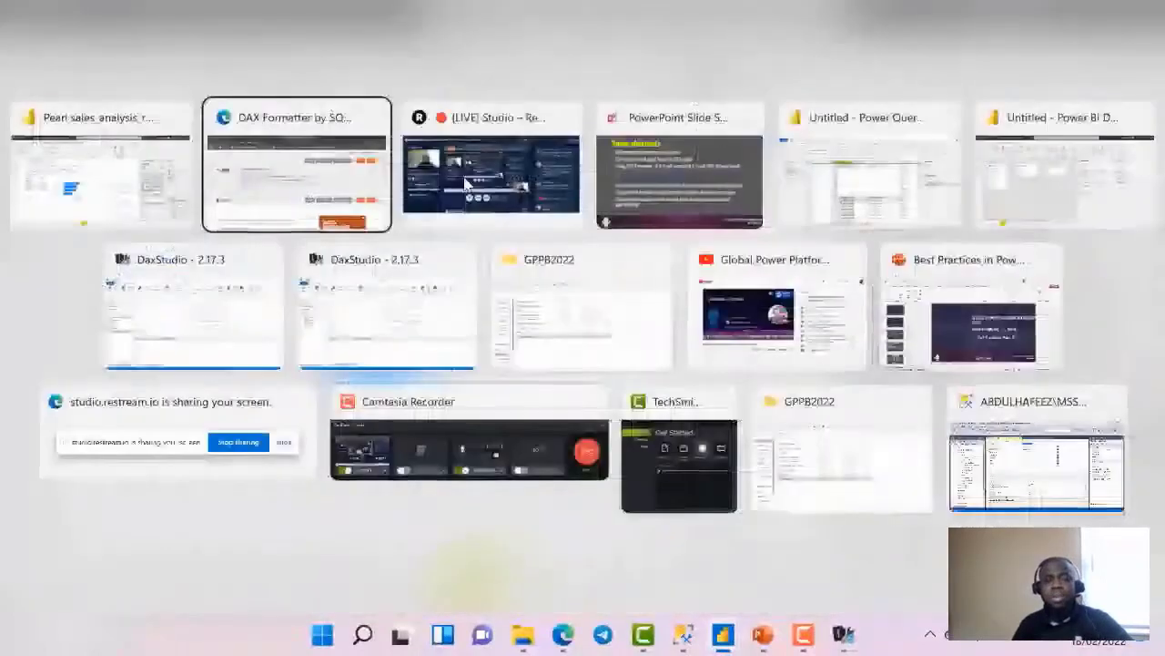
{"action": "key", "text": "alt+Tab"}
{"action": "key", "text": "alt+shift+Tab"}
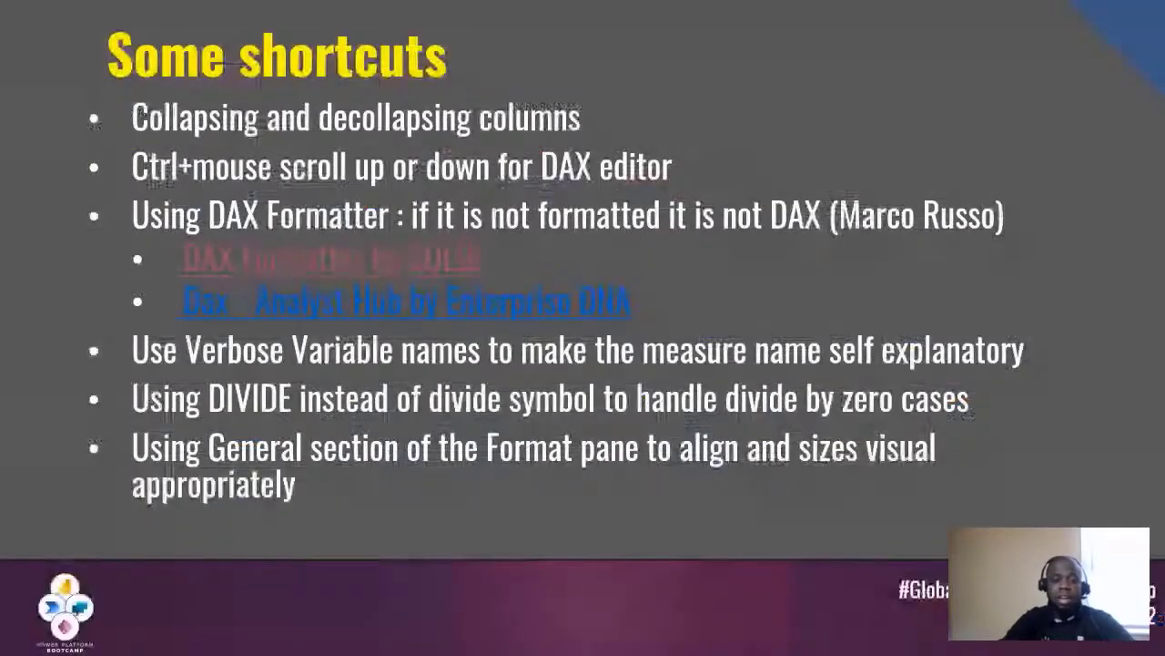
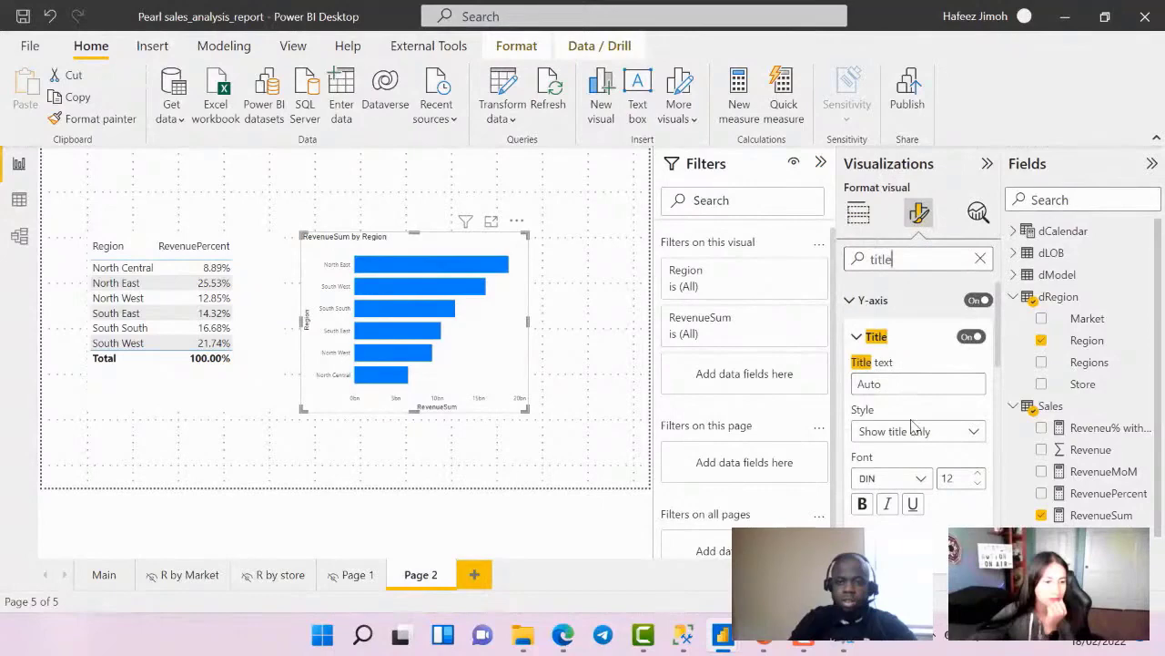
Turn off the Y-axis title of the RevenueSum by Region bar chart on Page 2
{"action": "left_click", "coordinate": [914, 430]}
{"action": "left_click", "coordinate": [977, 339]}
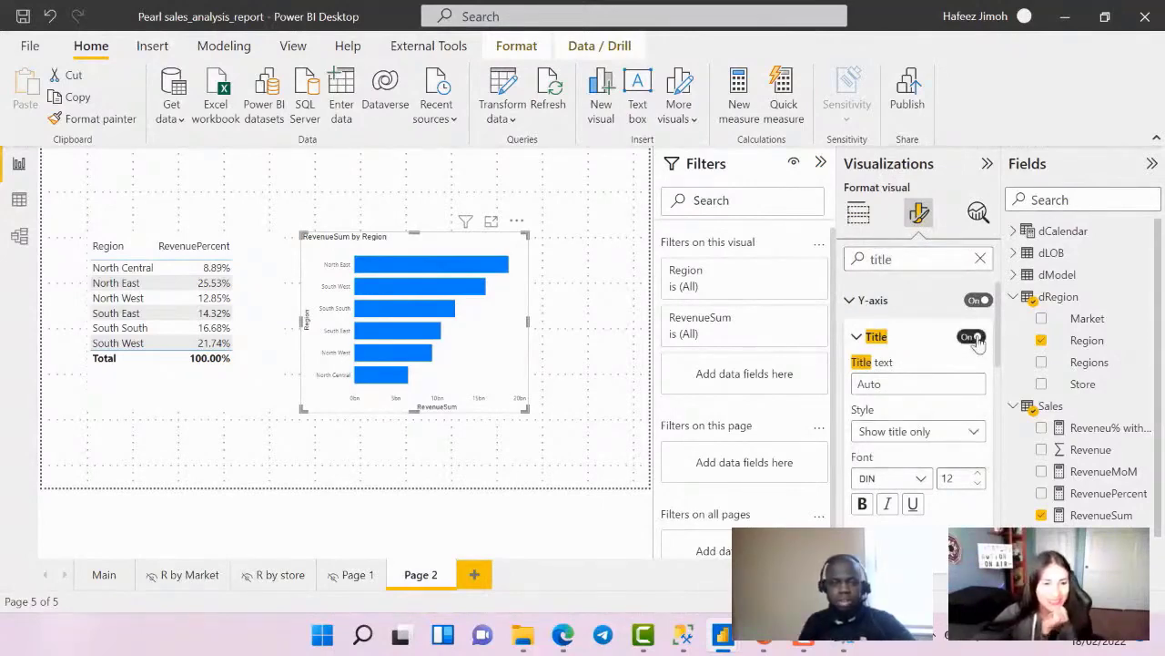
{"action": "left_click", "coordinate": [974, 337]}
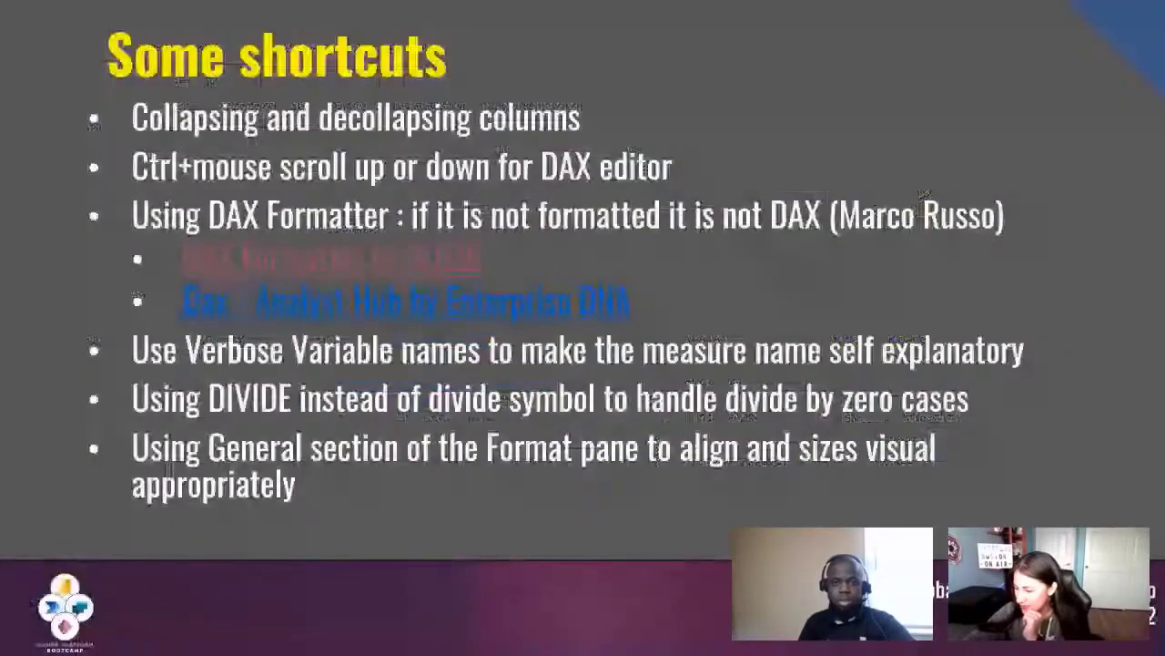
Switch to Restream Studio in the browser, read the audience questions in the chat, and return to the Some shortcuts slide
{"action": "key", "text": "alt+Tab"}
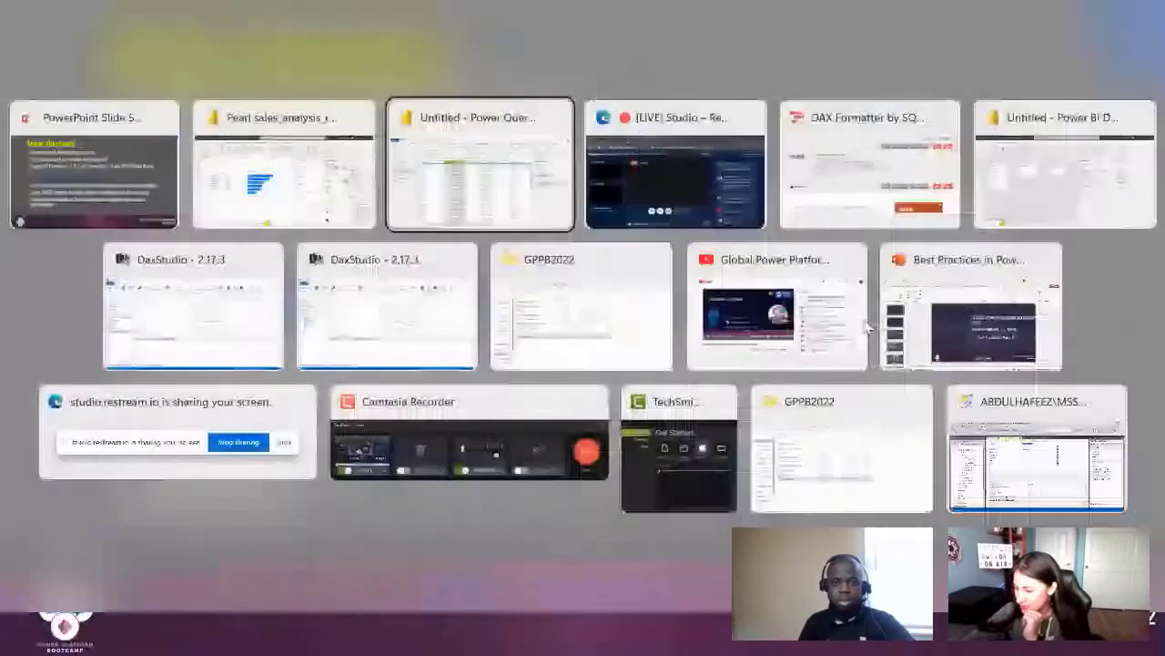
{"action": "scroll", "coordinate": [1021, 393], "scroll_direction": "down", "scroll_amount": 2}
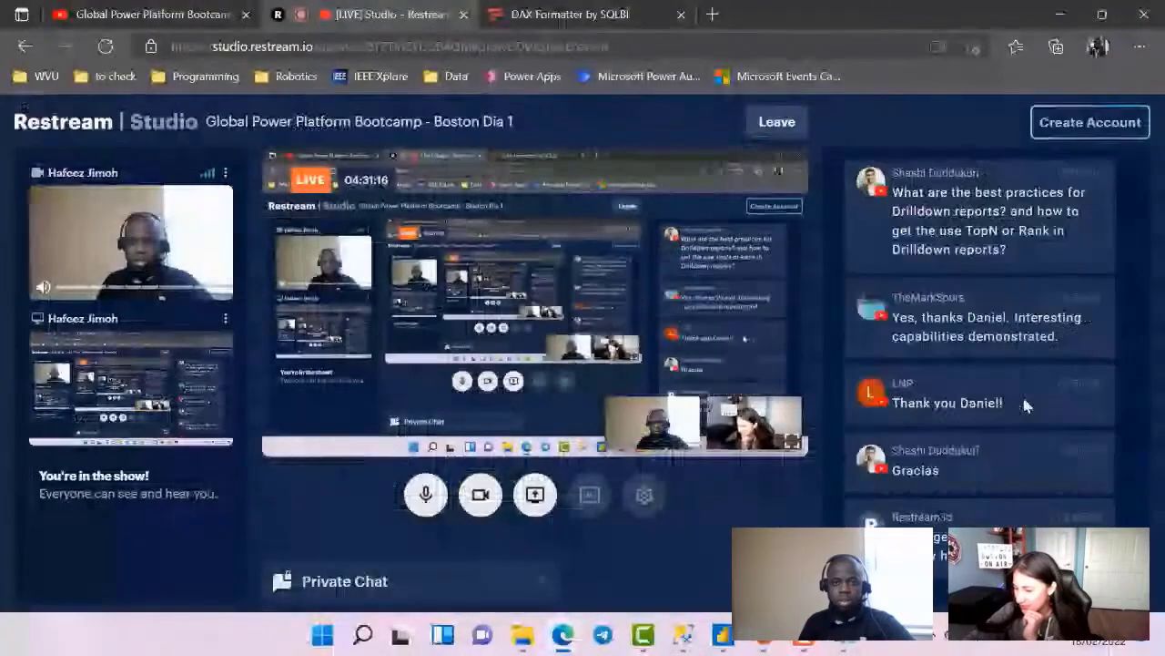
{"action": "scroll", "coordinate": [1022, 393], "scroll_direction": "up", "scroll_amount": 1}
{"action": "scroll", "coordinate": [1022, 394], "scroll_direction": "up", "scroll_amount": 1}
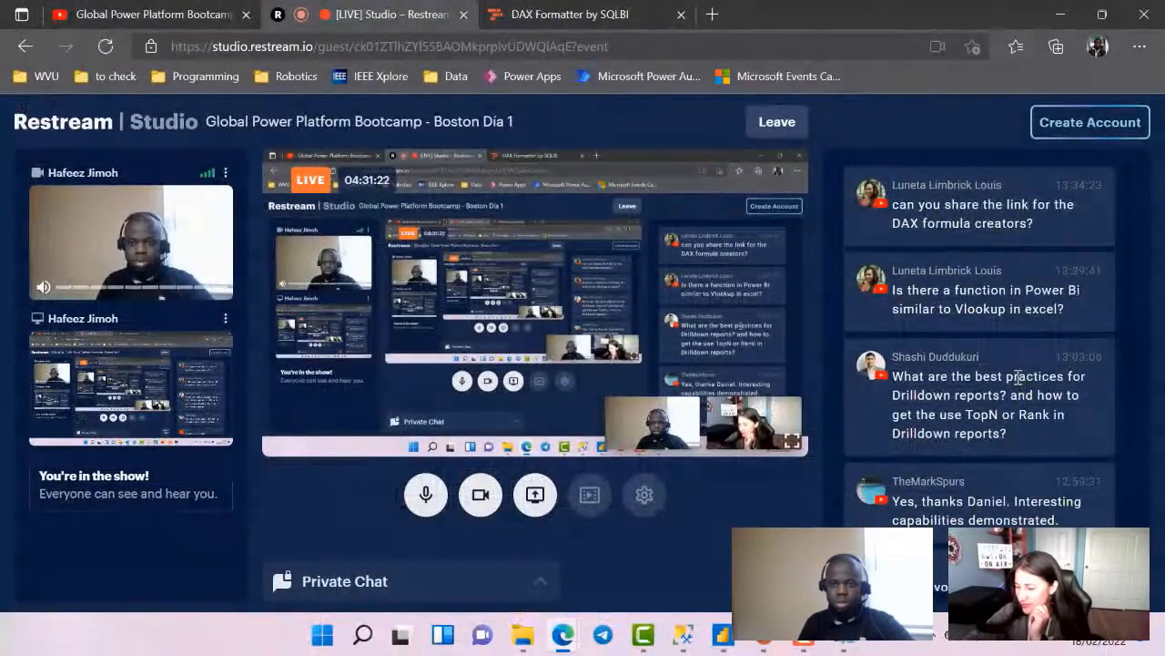
{"action": "key", "text": "alt+Tab"}
{"action": "key", "text": "alt+Tab"}
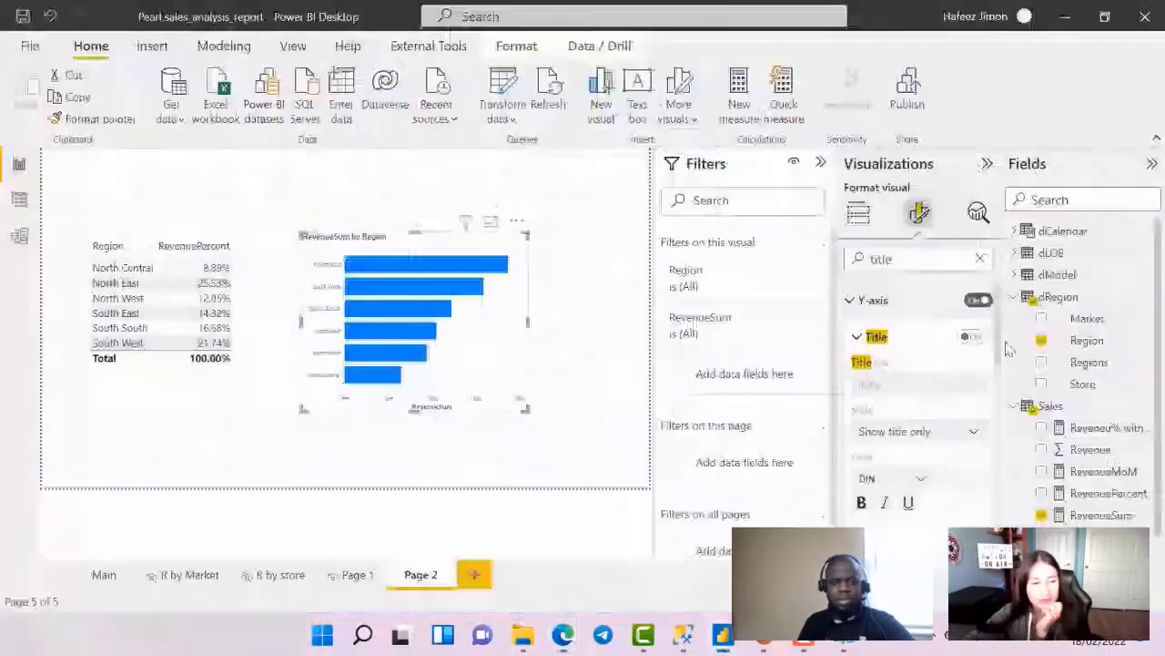
{"action": "key", "text": "alt+Tab"}
{"action": "key", "text": "alt+Tab"}
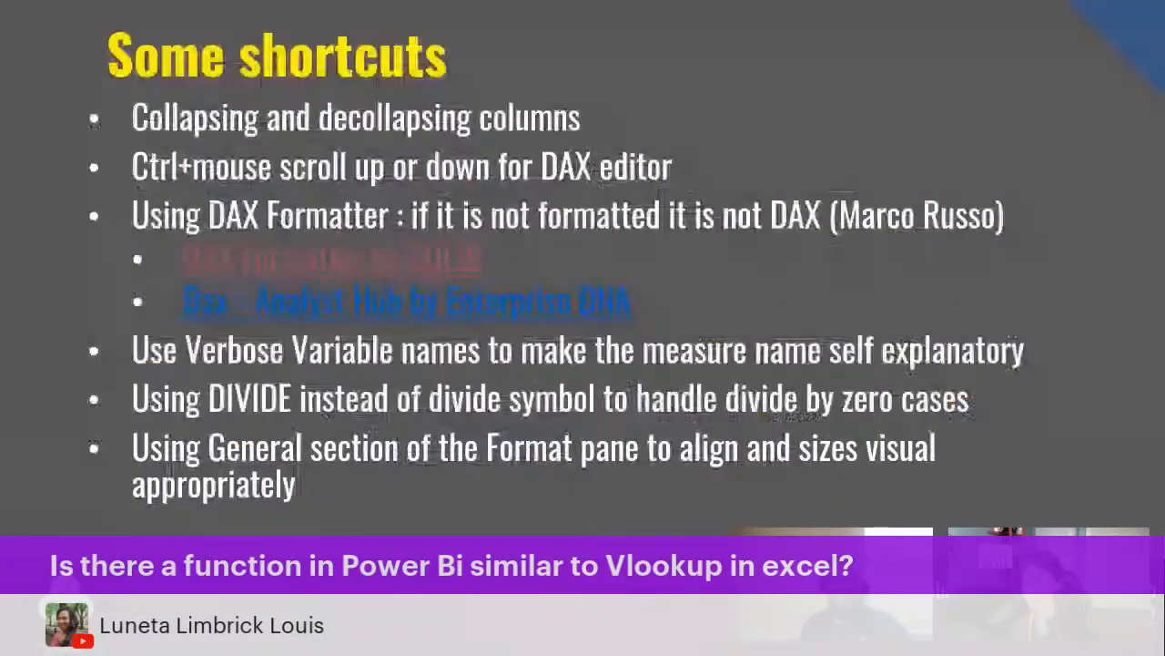
Switch to Power BI and show the data model diagram with the Visualizations and Properties panes collapsed
{"action": "key", "text": "alt+Tab"}
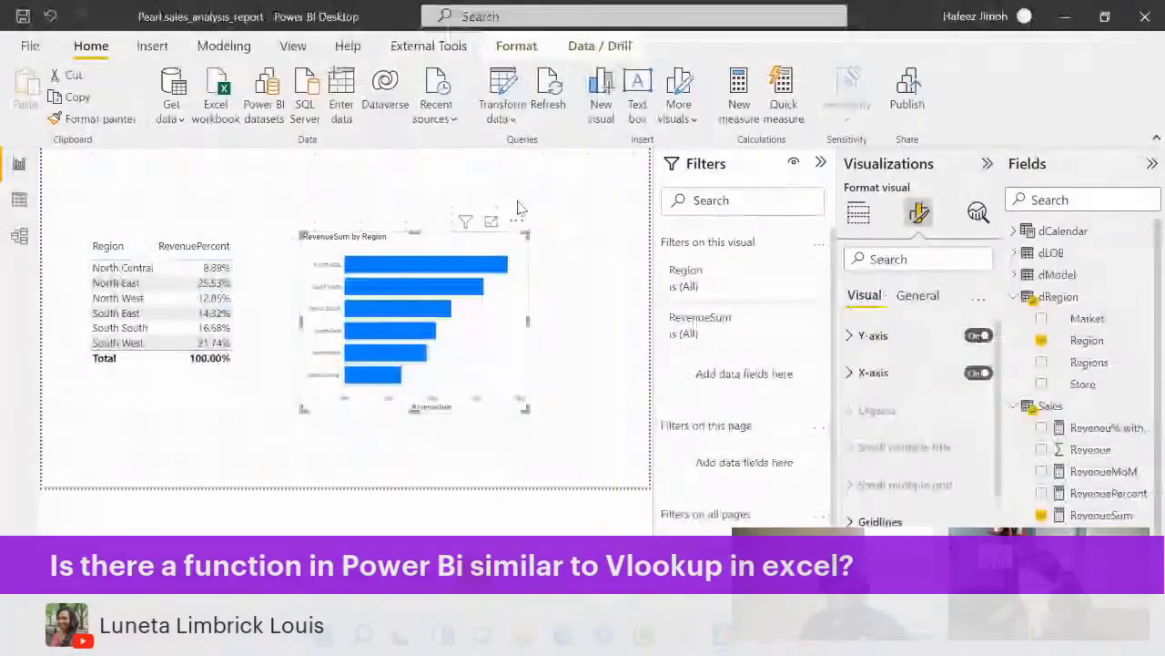
{"action": "left_click", "coordinate": [988, 164]}
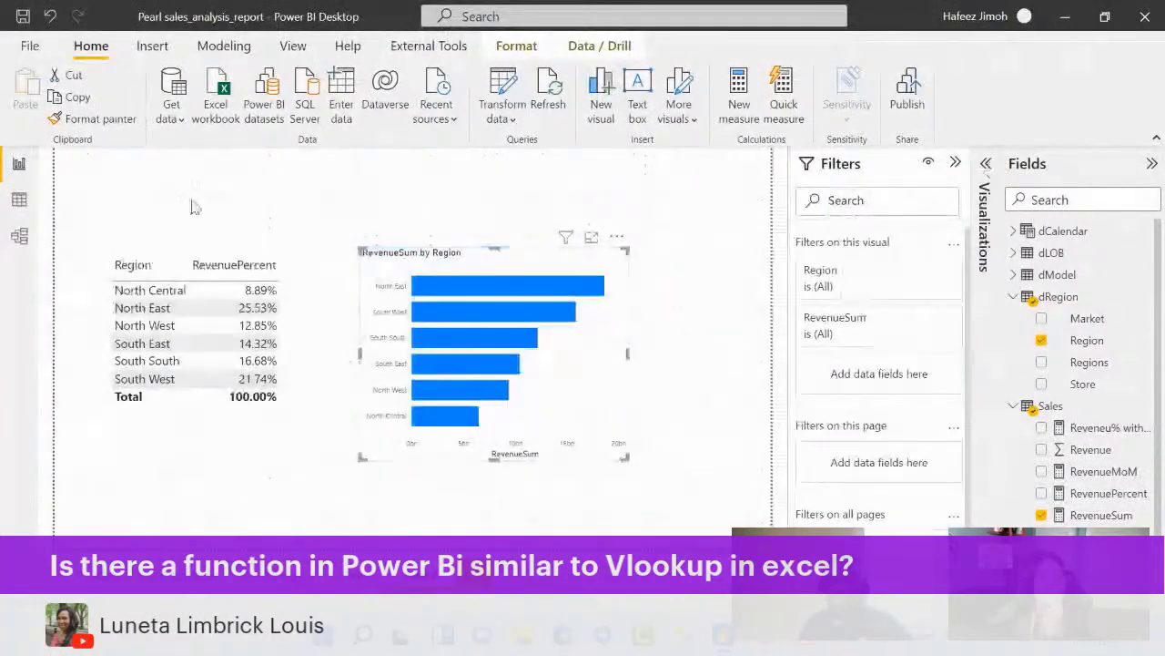
{"action": "left_click", "coordinate": [16, 243]}
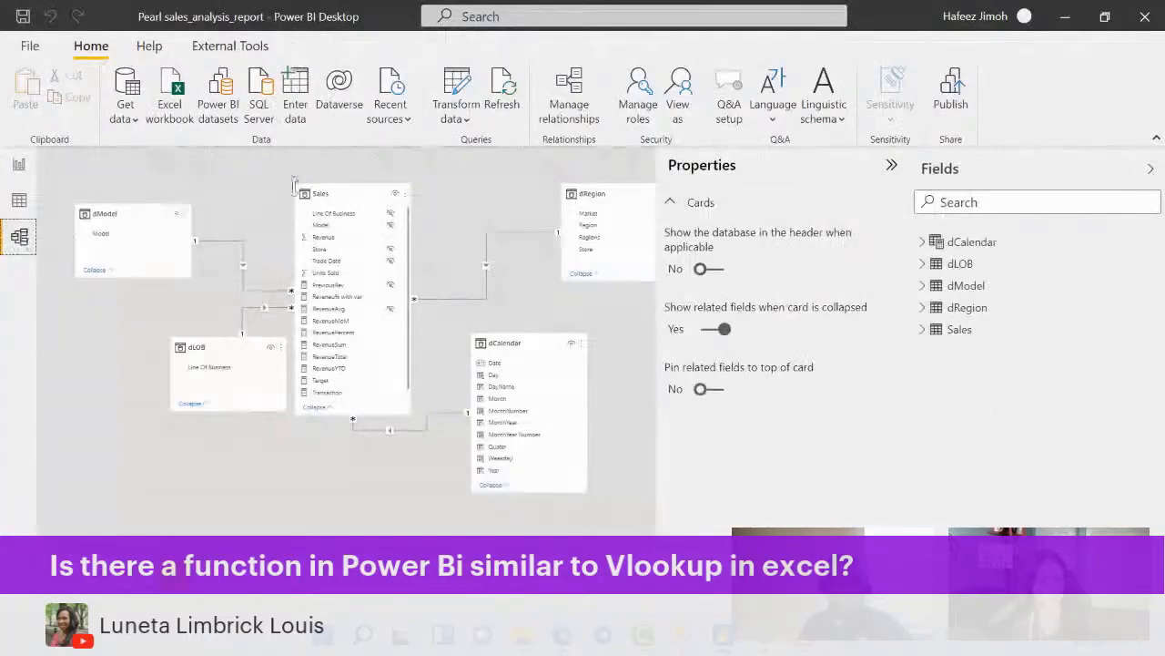
{"action": "left_click", "coordinate": [894, 168]}
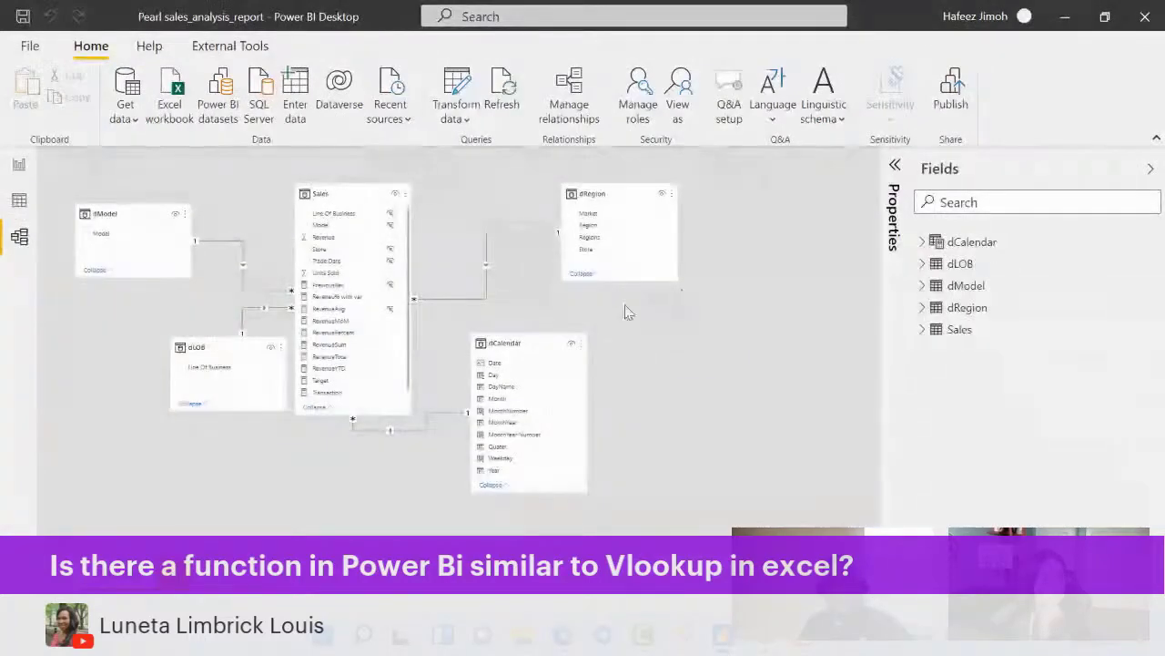
Move the dCalendar table slightly farther from the Sales table in the model diagram and enlarge the diagram
{"action": "mouse_move", "coordinate": [541, 339]}
{"action": "left_click_drag", "start_coordinate": [541, 340], "coordinate": [570, 339]}
{"action": "scroll", "coordinate": [445, 323], "scroll_direction": "up", "scroll_amount": 2}
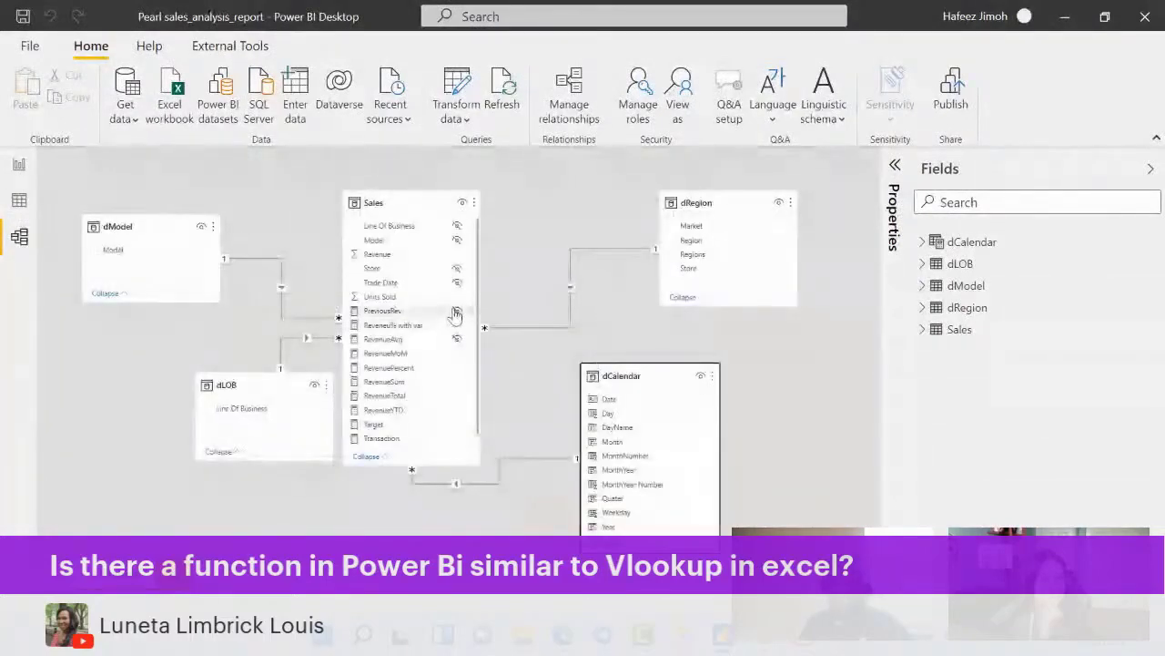
{"action": "scroll", "coordinate": [500, 289], "scroll_direction": "up", "scroll_amount": 2}
{"action": "scroll", "coordinate": [508, 285], "scroll_direction": "up", "scroll_amount": 2}
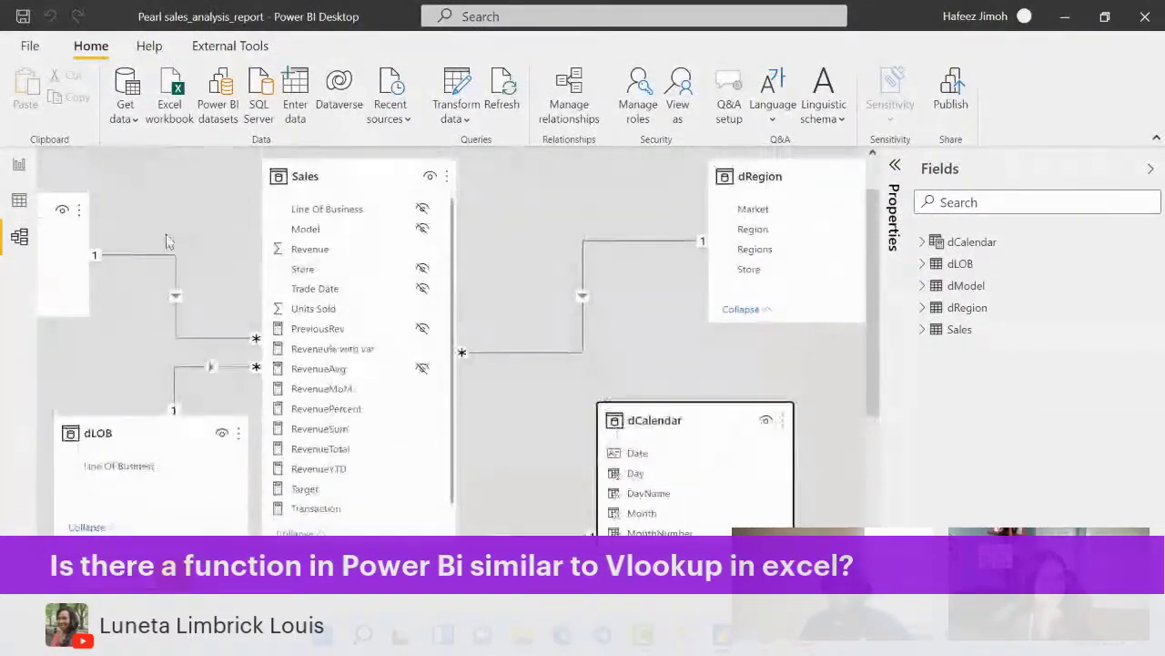
Check the audience questions in the Restream Studio chat again and return to the Power BI report
{"action": "key", "text": "super+Tab"}
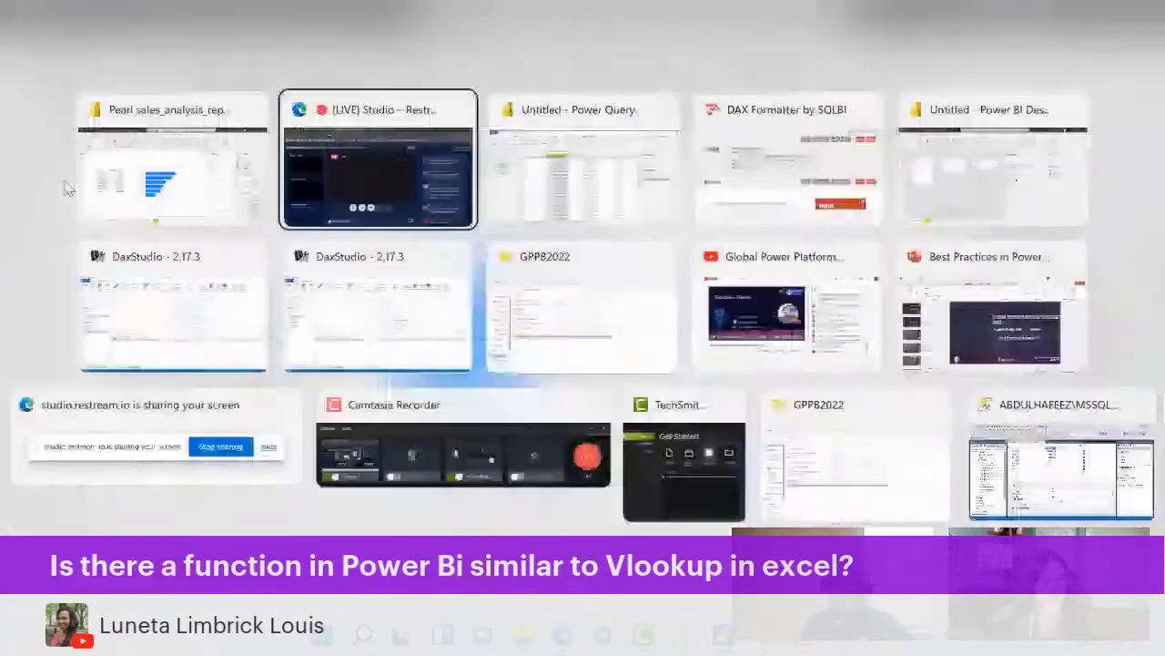
{"action": "key", "text": "Right"}
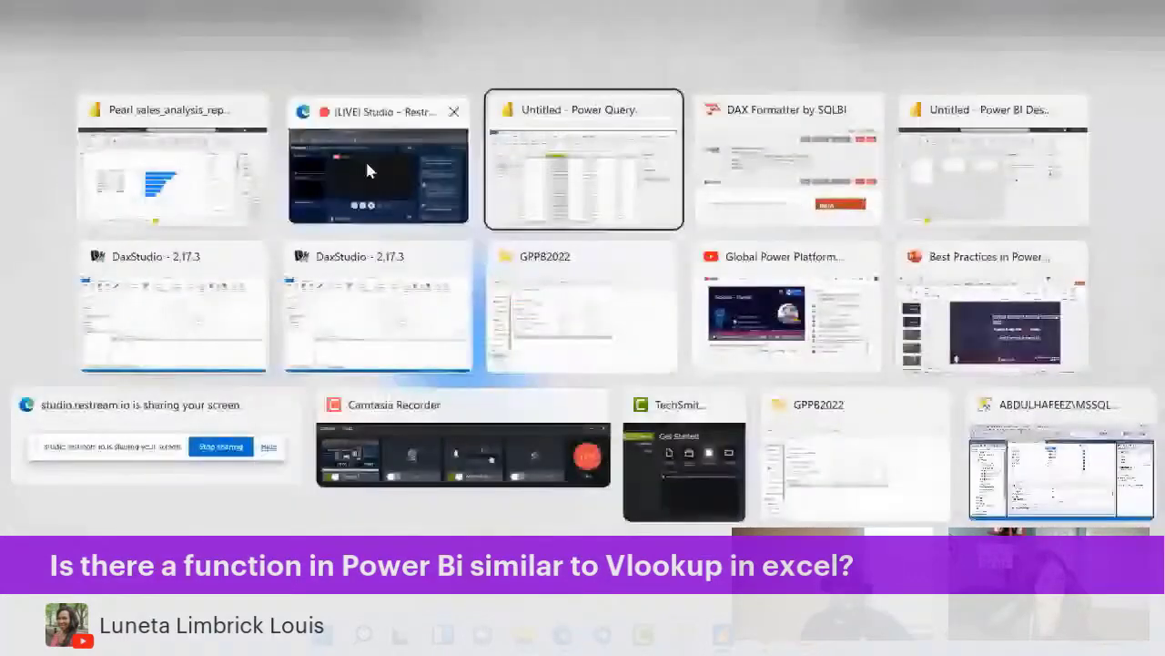
{"action": "left_click", "coordinate": [367, 167]}
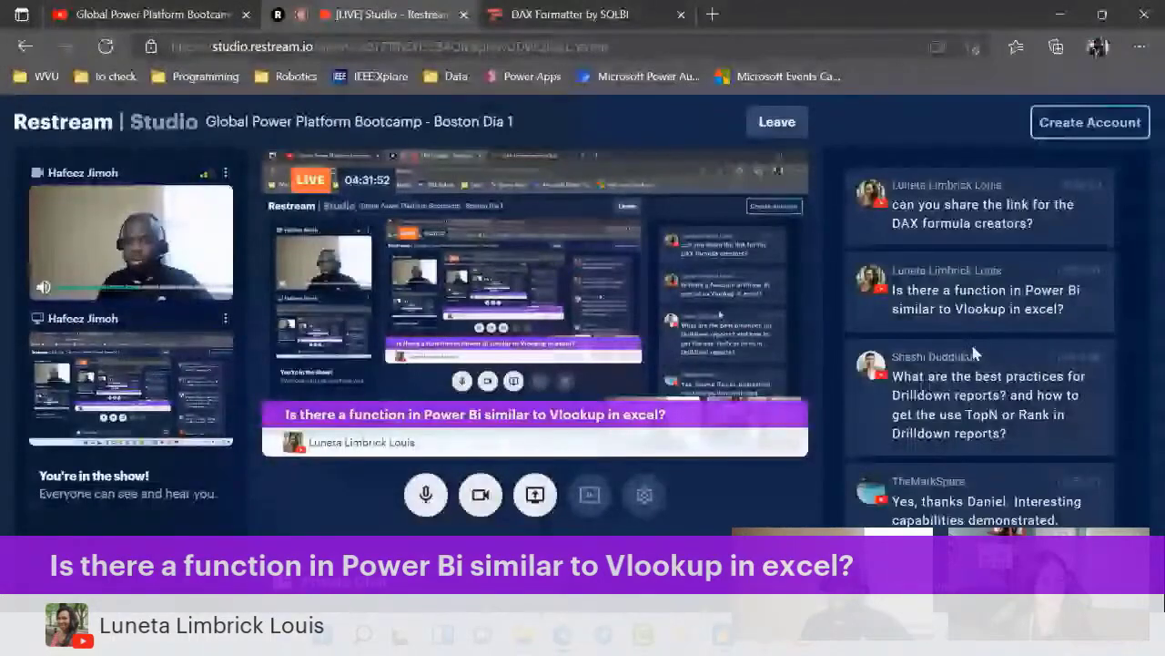
{"action": "key", "text": "super+Tab"}
{"action": "left_click", "coordinate": [405, 216]}
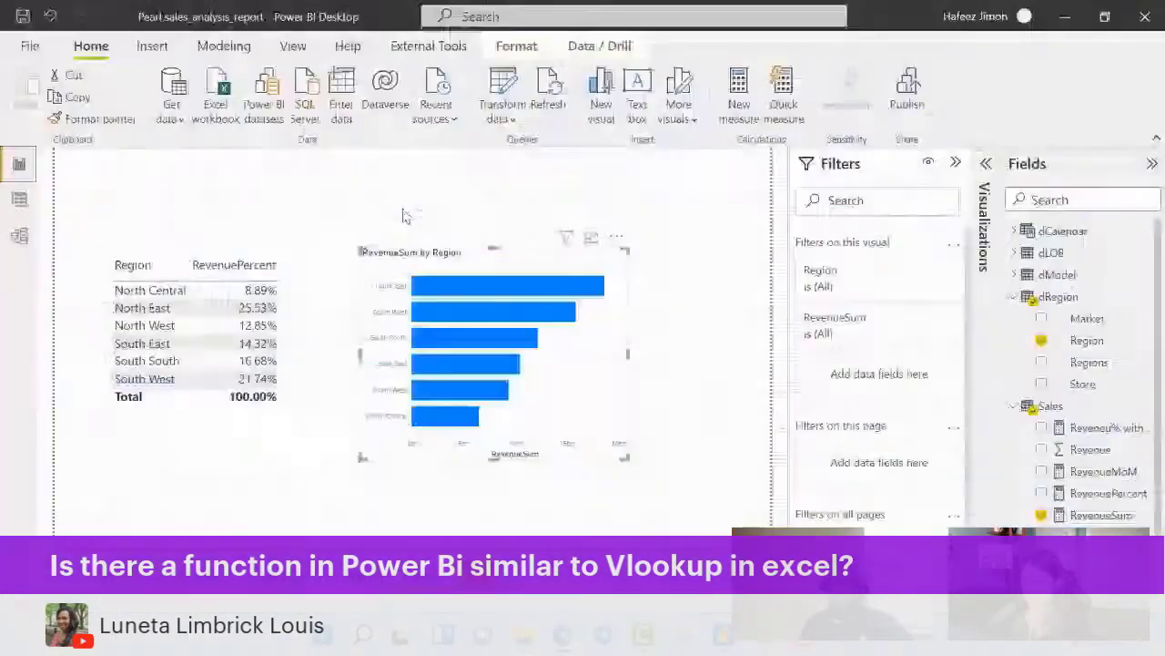
Show the relationships between the tables in the model diagram, then open the Power Query Editor and select the Sales query
{"action": "left_click", "coordinate": [18, 236]}
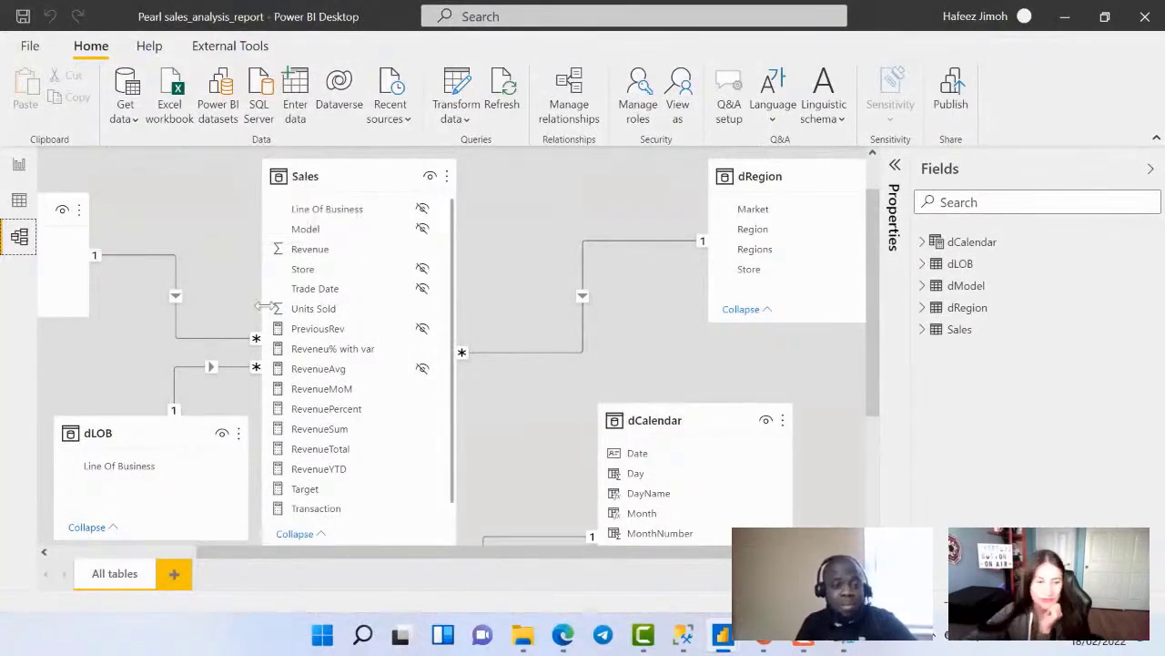
{"action": "scroll", "coordinate": [202, 293], "scroll_direction": "down", "scroll_amount": 3}
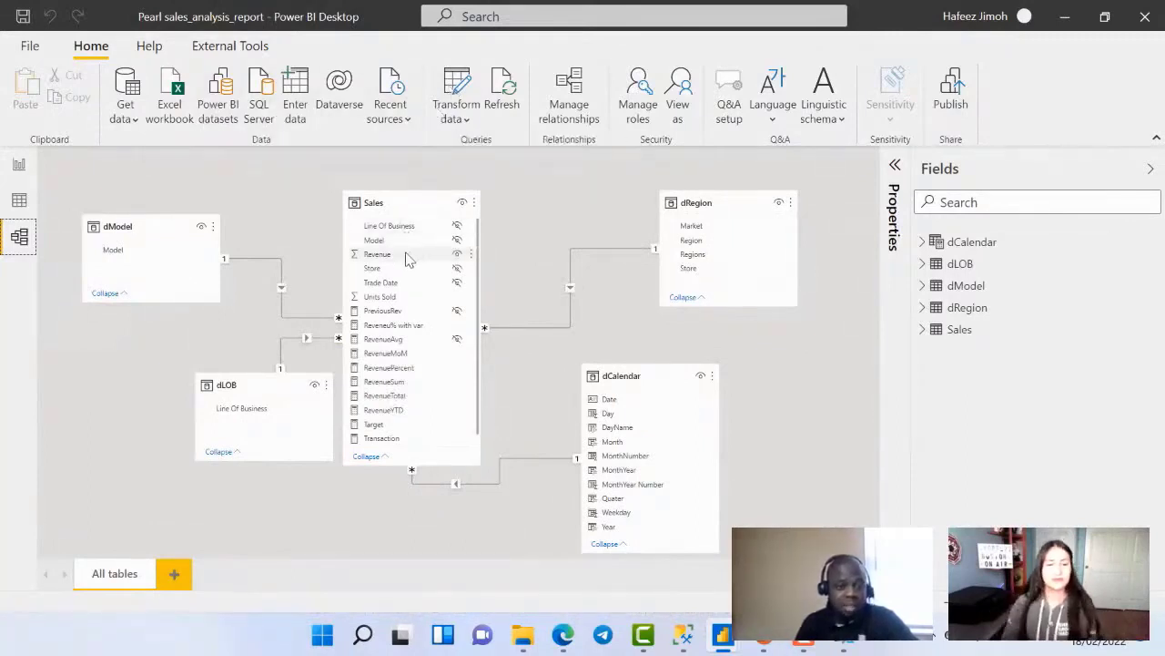
{"action": "left_click", "coordinate": [456, 88]}
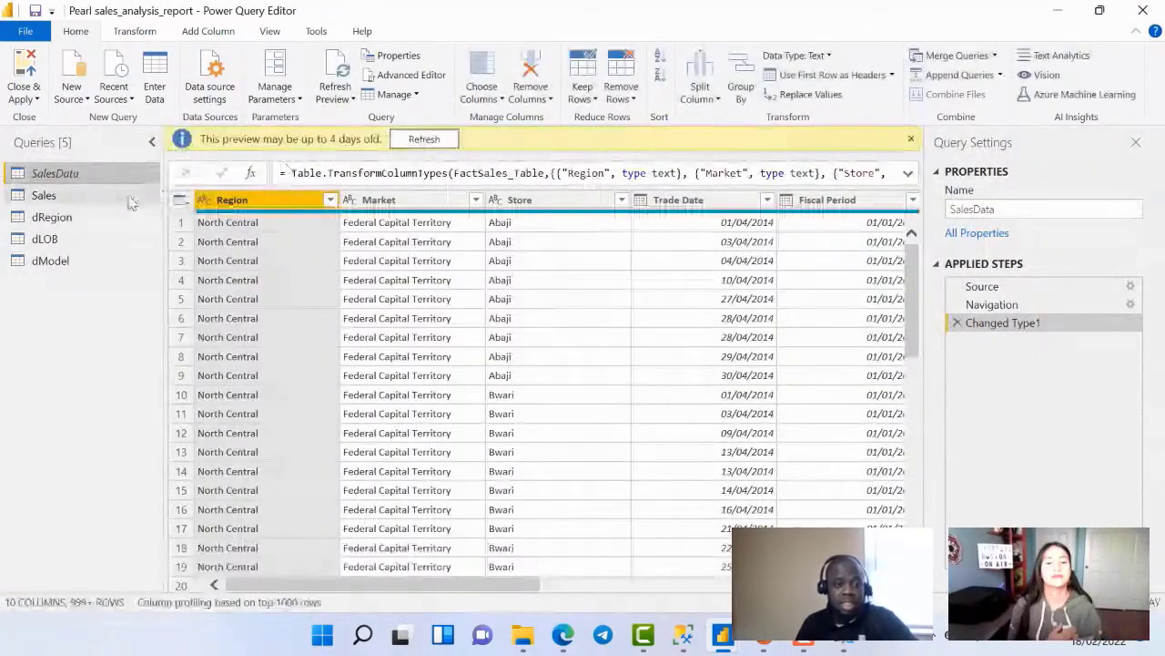
{"action": "left_click", "coordinate": [127, 196]}
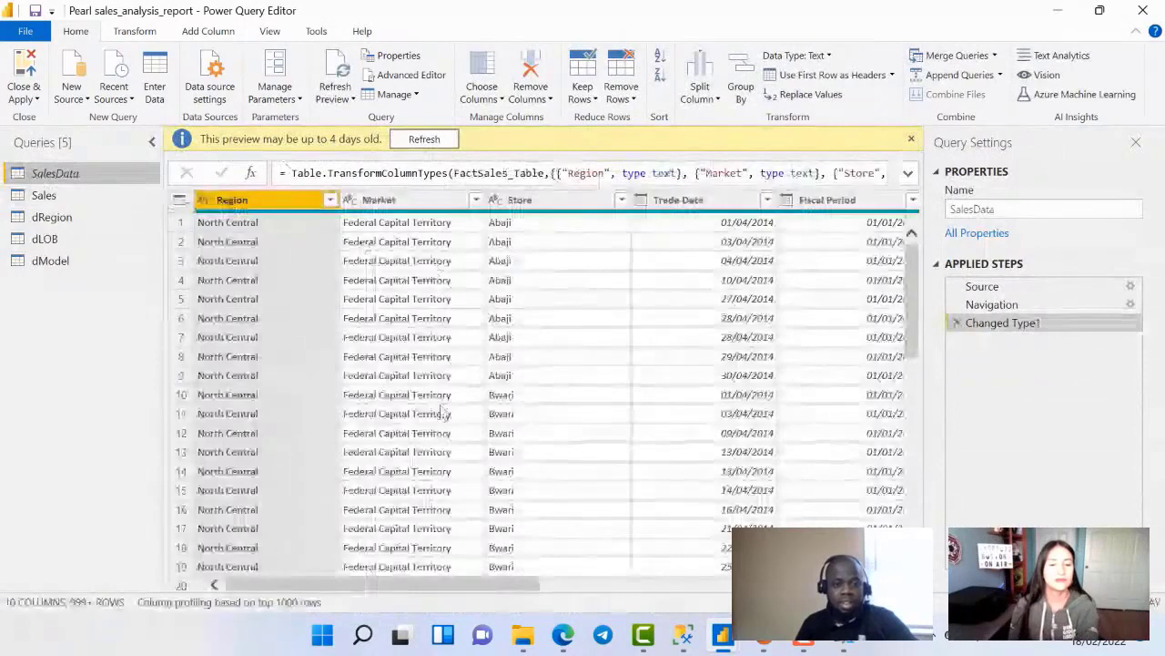
Close the Power Query Editor applying its changes, and show the Main page of the sales report
{"action": "mouse_move", "coordinate": [446, 584]}
{"action": "left_mouse_down"}
{"action": "mouse_move", "coordinate": [742, 585]}
{"action": "mouse_move", "coordinate": [451, 584]}
{"action": "left_mouse_up"}
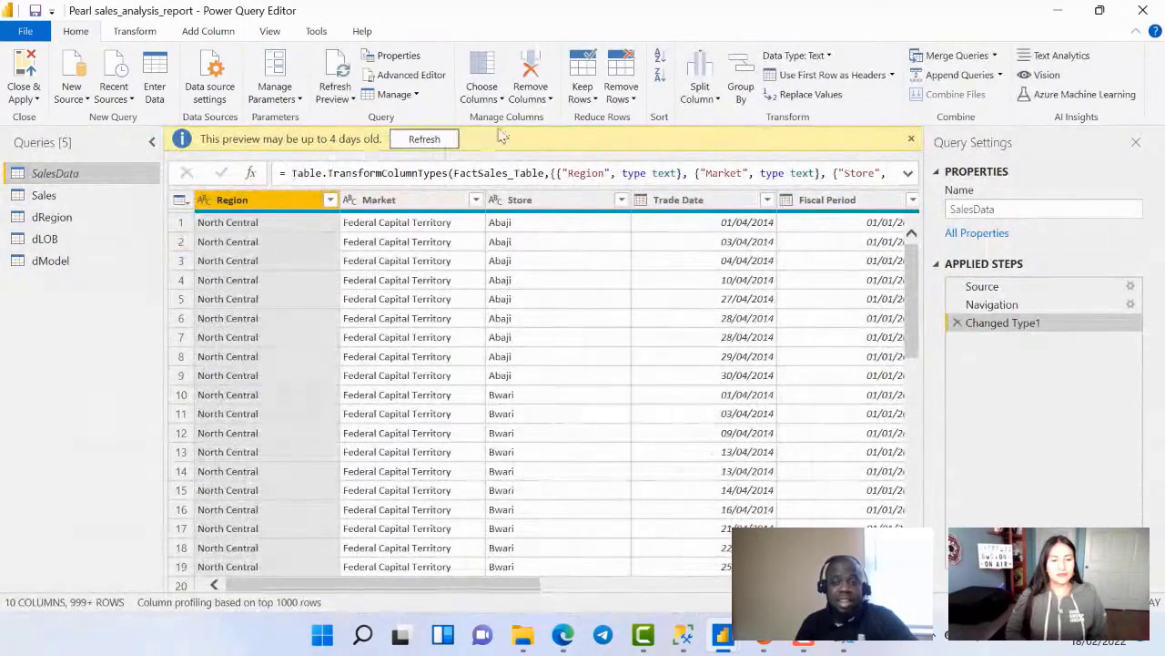
{"action": "left_click", "coordinate": [38, 100]}
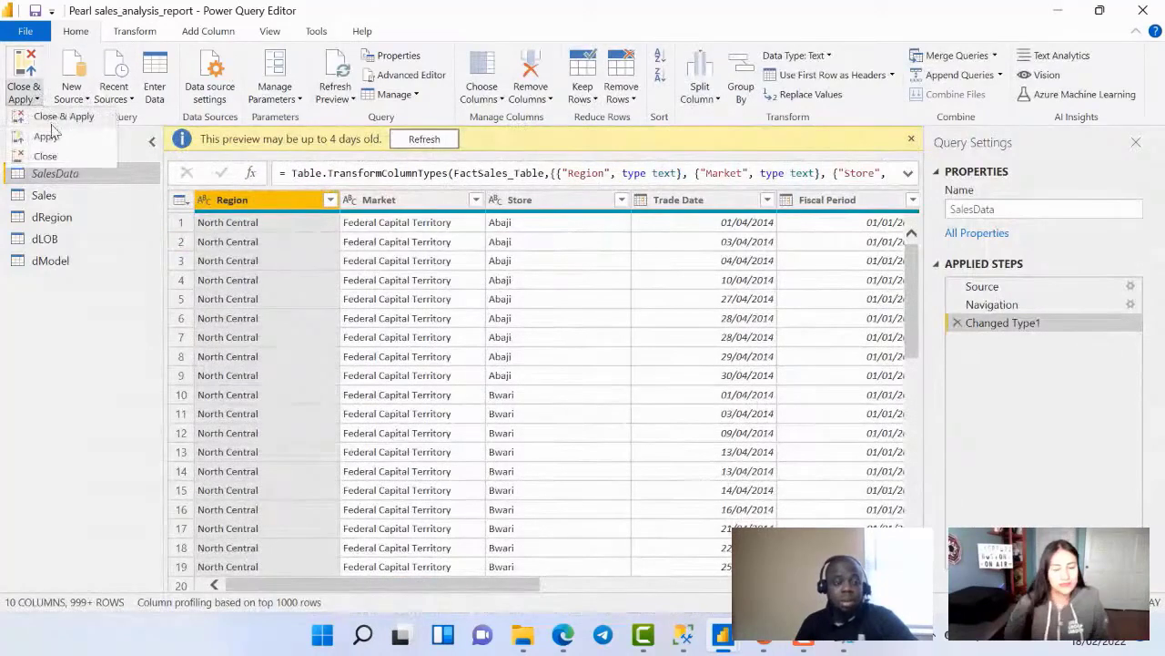
{"action": "left_click", "coordinate": [54, 117]}
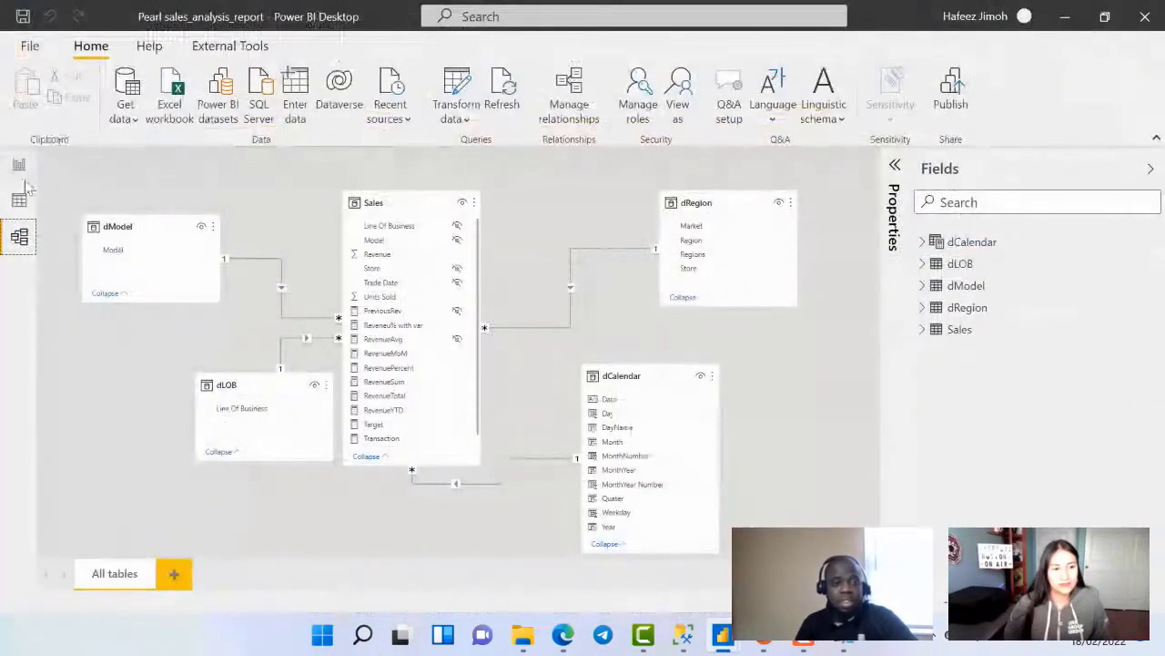
{"action": "left_click", "coordinate": [18, 171]}
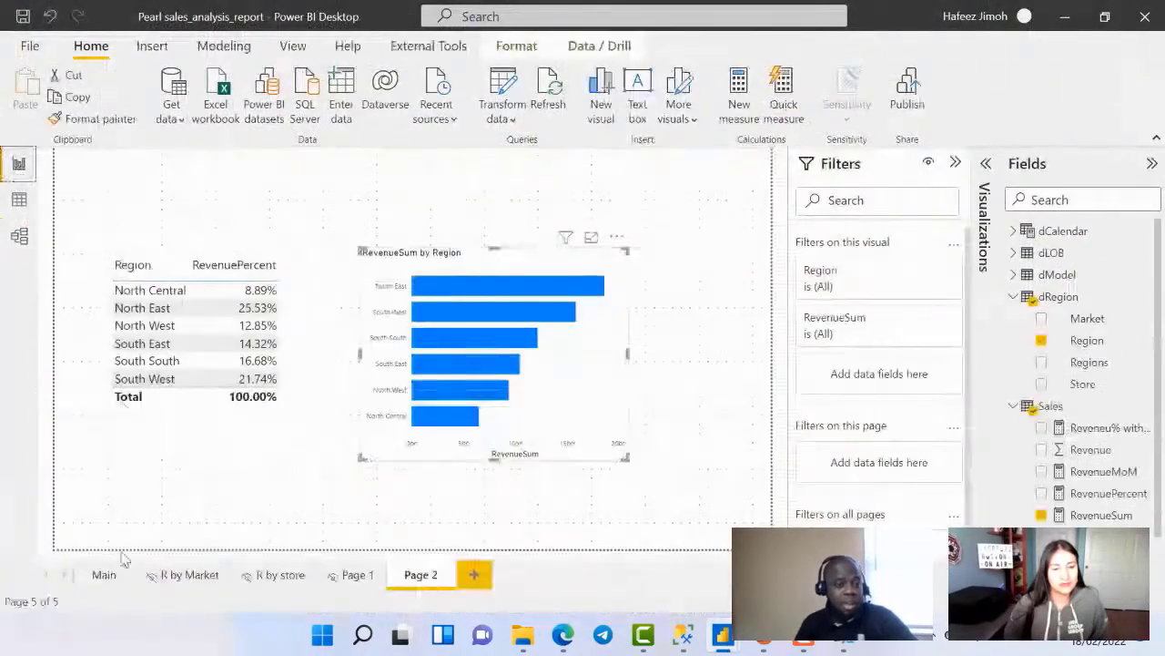
{"action": "left_click", "coordinate": [103, 577]}
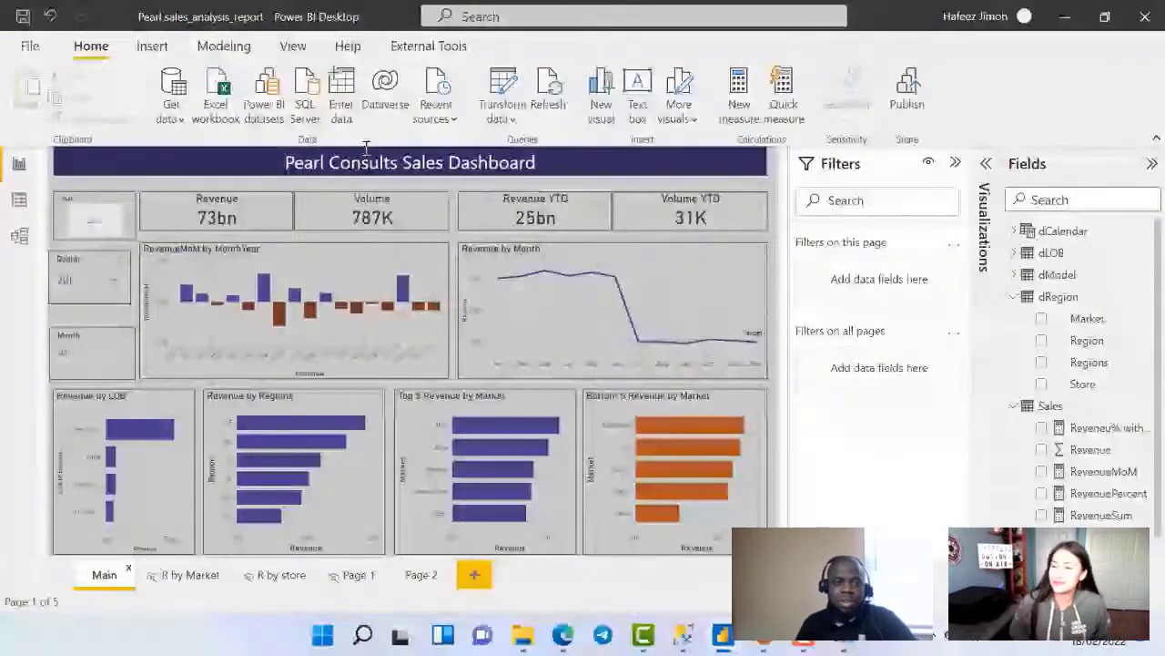
Glance at the page view options and the model diagram, then add a new blank report page after Page 2
{"action": "left_click", "coordinate": [292, 45]}
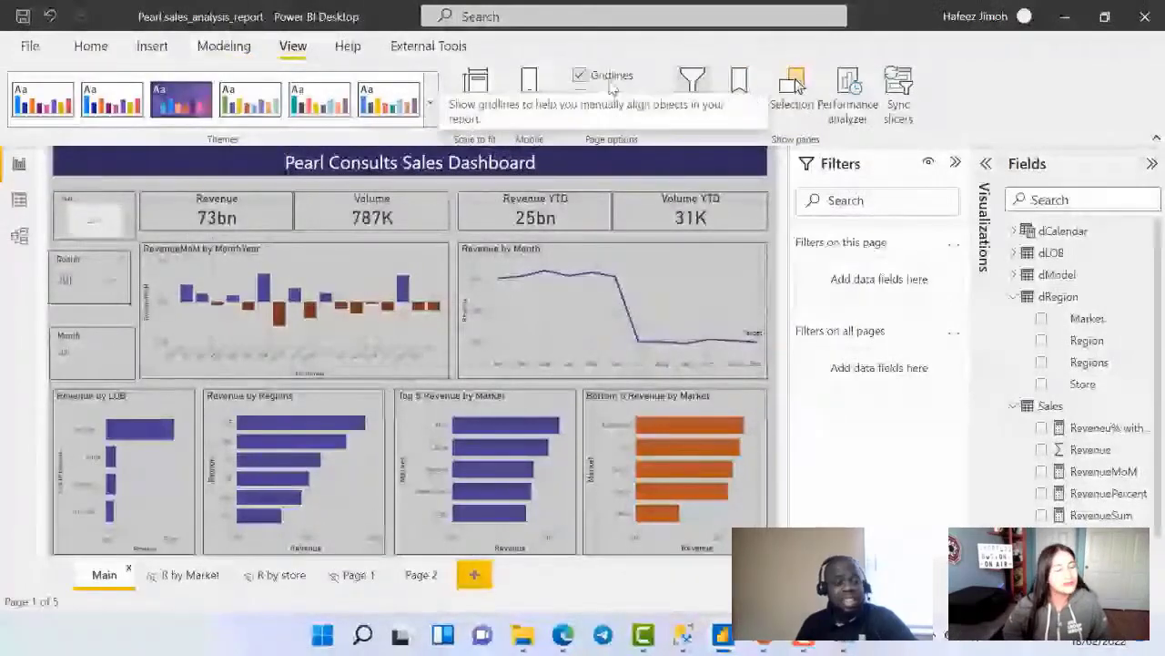
{"action": "left_click", "coordinate": [19, 236]}
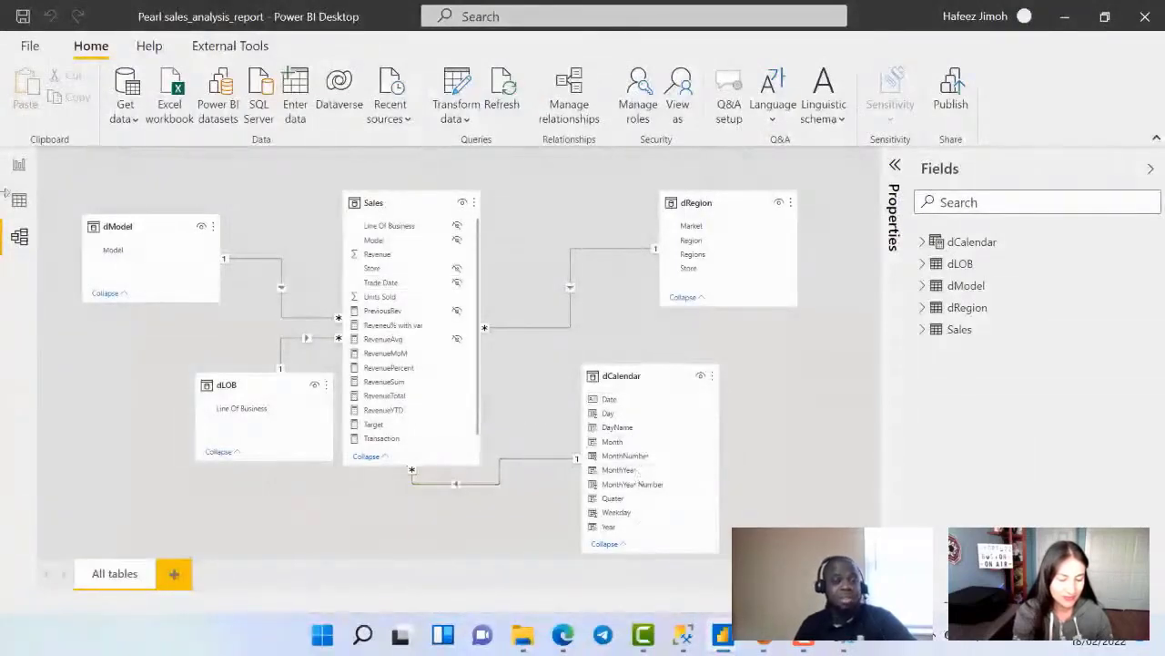
{"action": "left_click", "coordinate": [18, 166]}
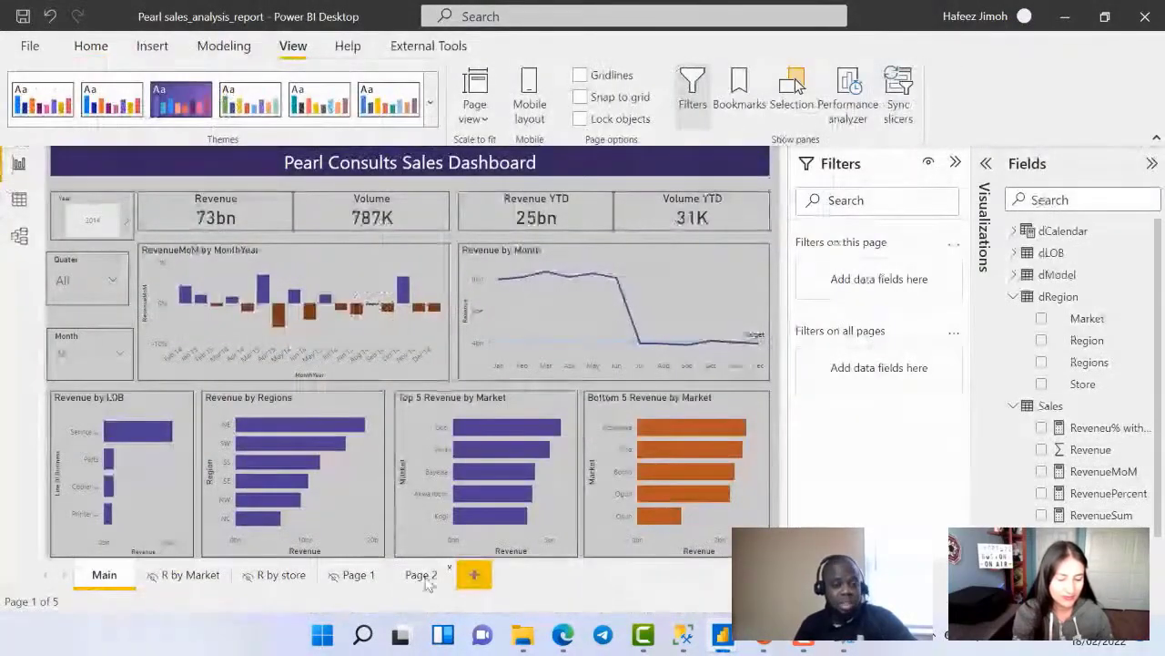
{"action": "left_click", "coordinate": [421, 575]}
{"action": "left_click", "coordinate": [474, 575]}
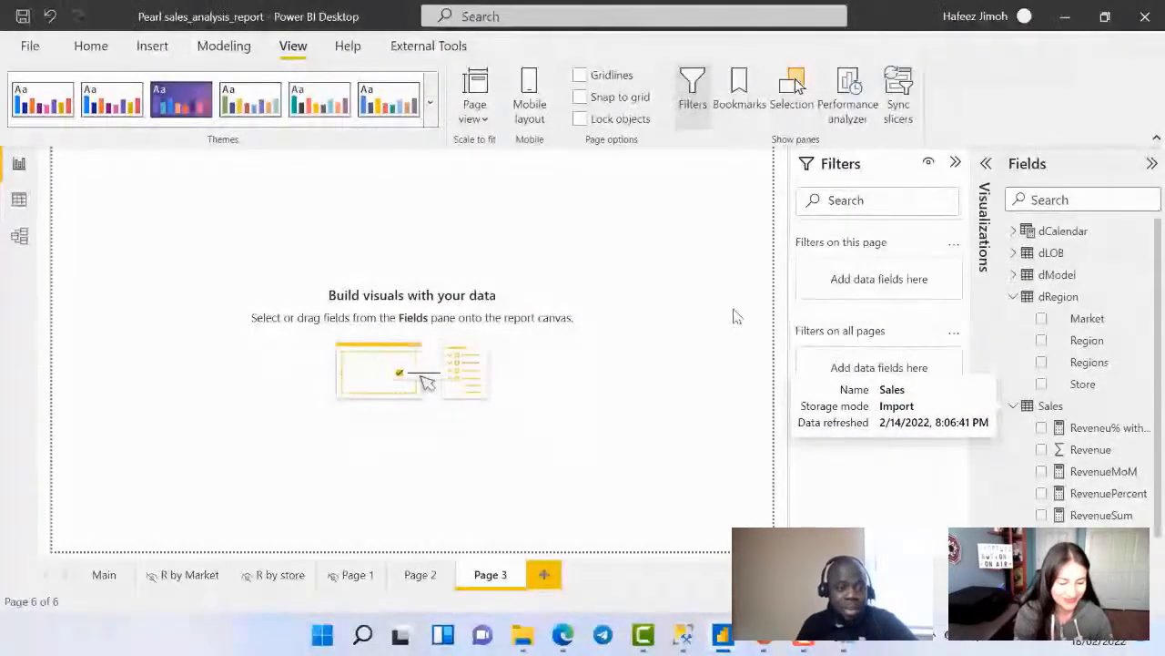
Return to the model diagram, then launch Excel and create a blank workbook
{"action": "left_click", "coordinate": [22, 241]}
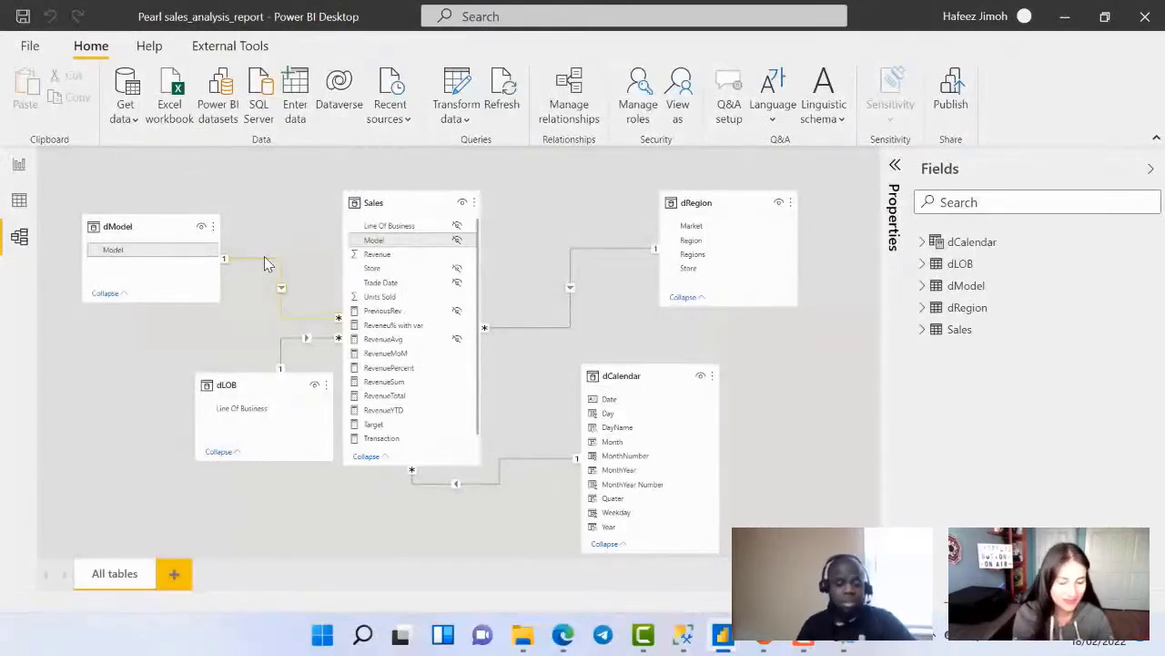
{"action": "key", "text": "super"}
{"action": "type", "text": "ex"}
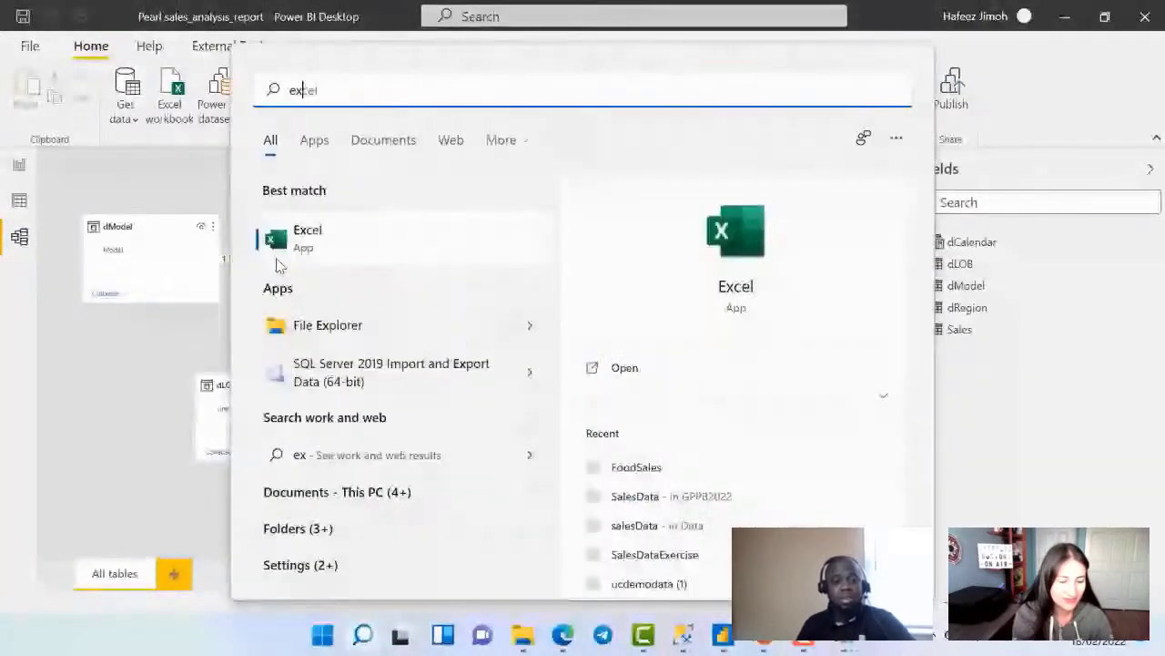
{"action": "key", "text": "Return"}
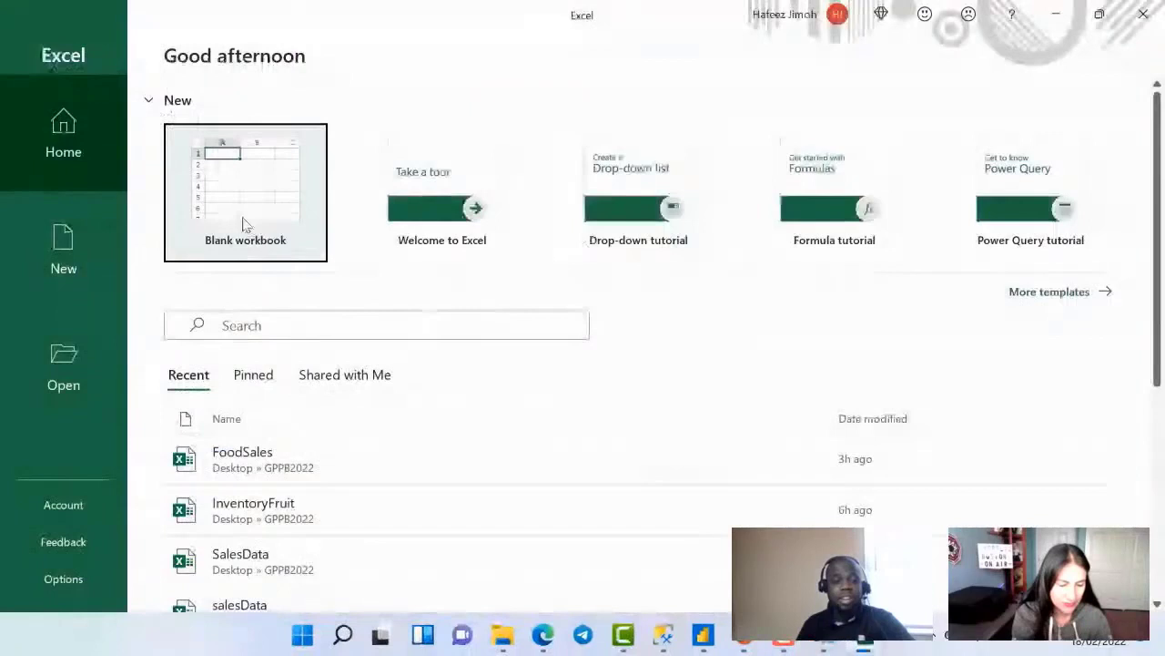
{"action": "left_click", "coordinate": [242, 224]}
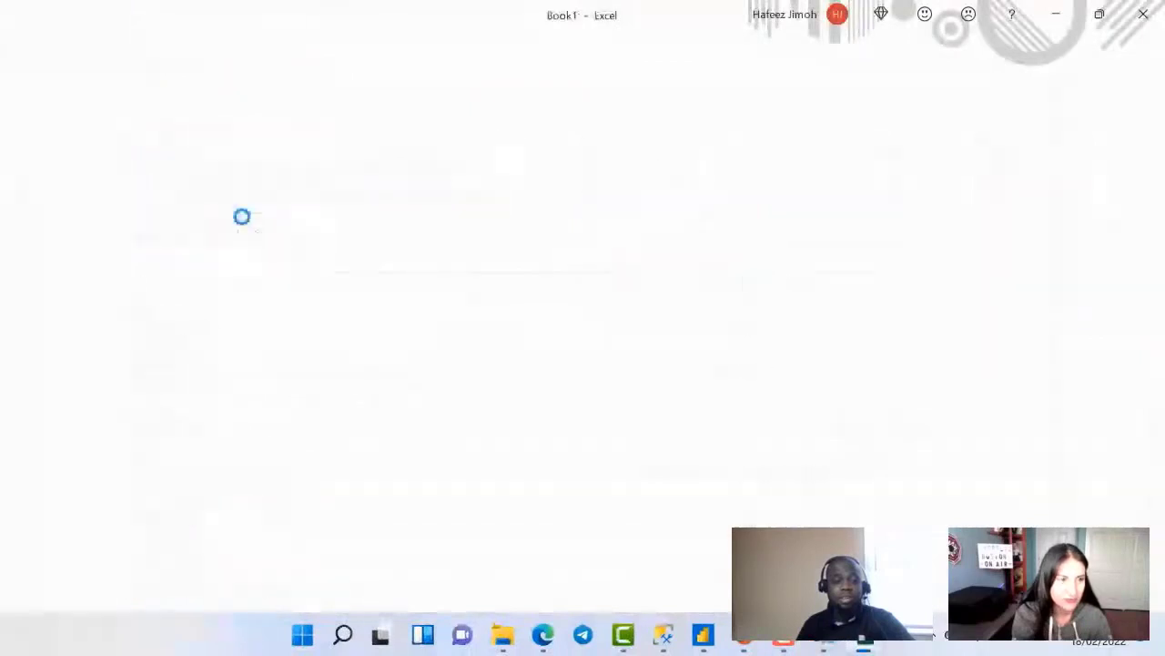
Start a VLOOKUP formula in cell F4 to show its arguments, then switch to the Power BI model diagram
{"action": "left_click", "coordinate": [355, 282]}
{"action": "type", "text": "=v"}
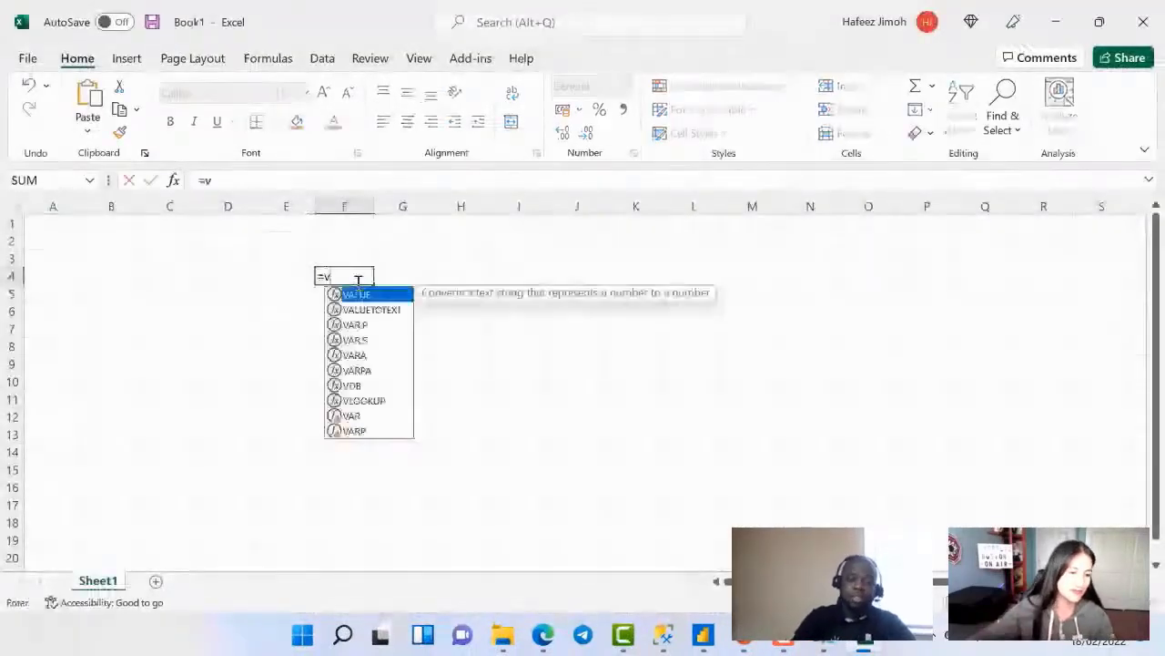
{"action": "key", "text": "Down"}
{"action": "type", "text": "l"}
{"action": "key", "text": "Tab"}
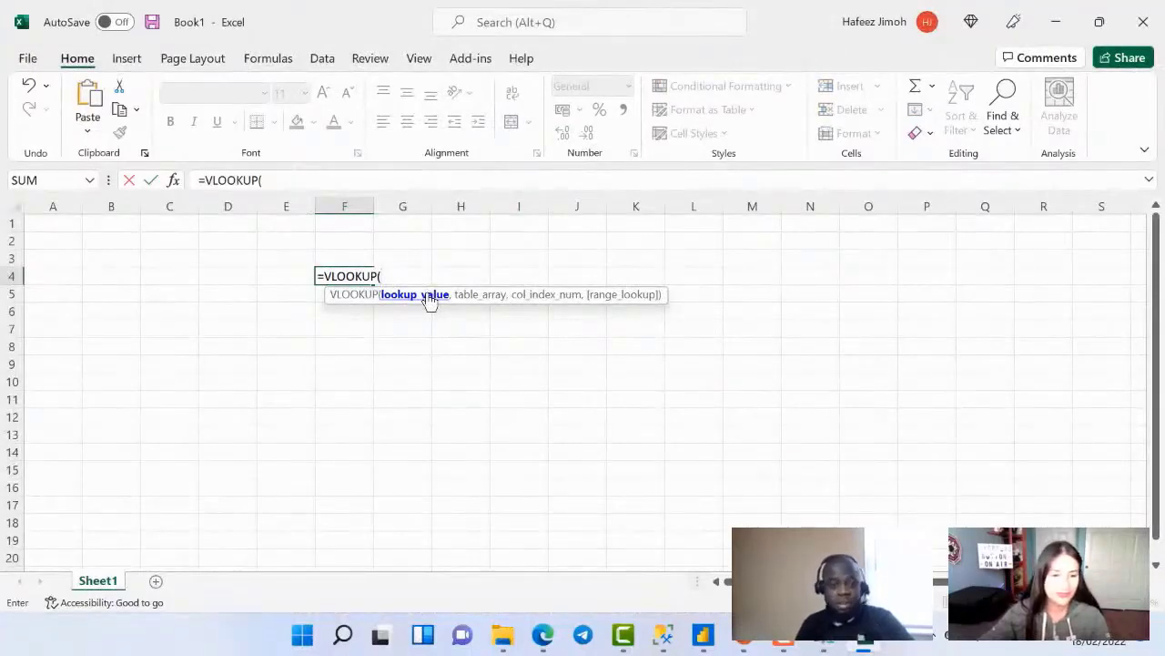
{"action": "key", "text": "alt+Tab"}
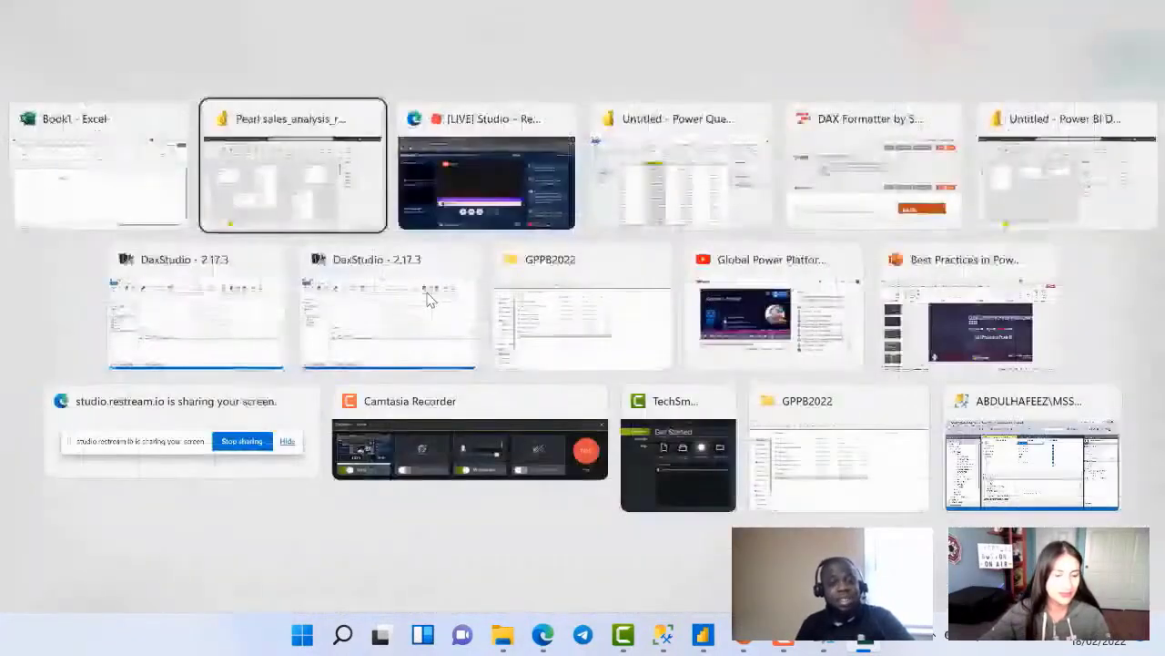
{"action": "left_click", "coordinate": [251, 180]}
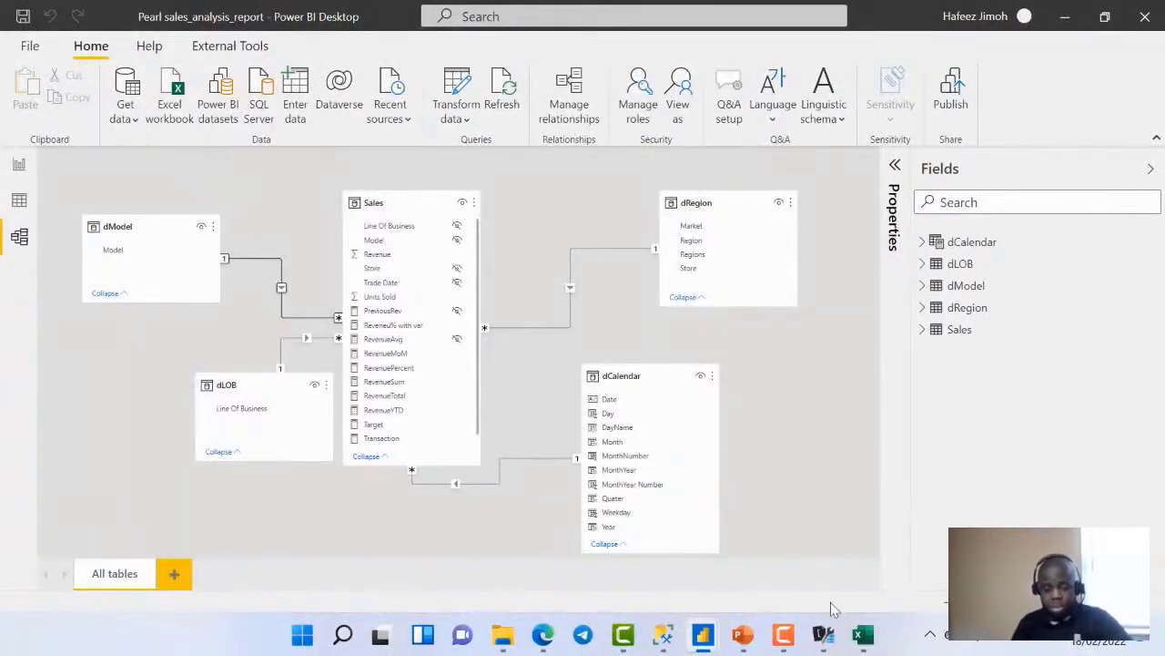
Switch back to the Excel workbook and cancel the unfinished VLOOKUP formula in cell F4
{"action": "left_click", "coordinate": [863, 632]}
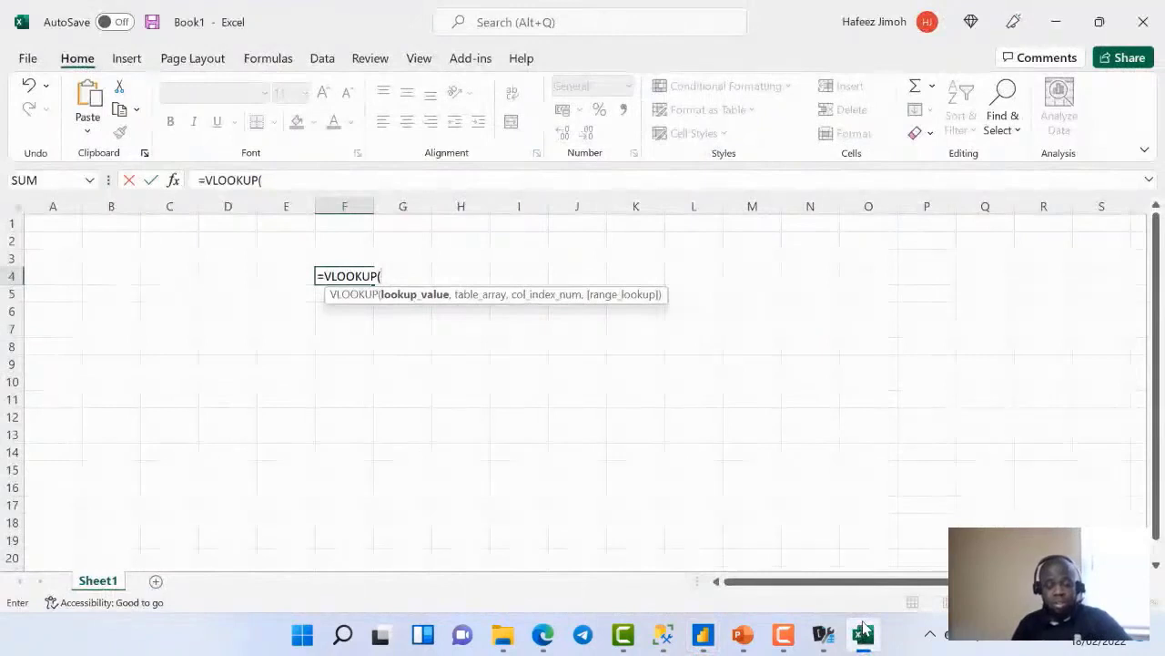
{"action": "left_click", "coordinate": [811, 503]}
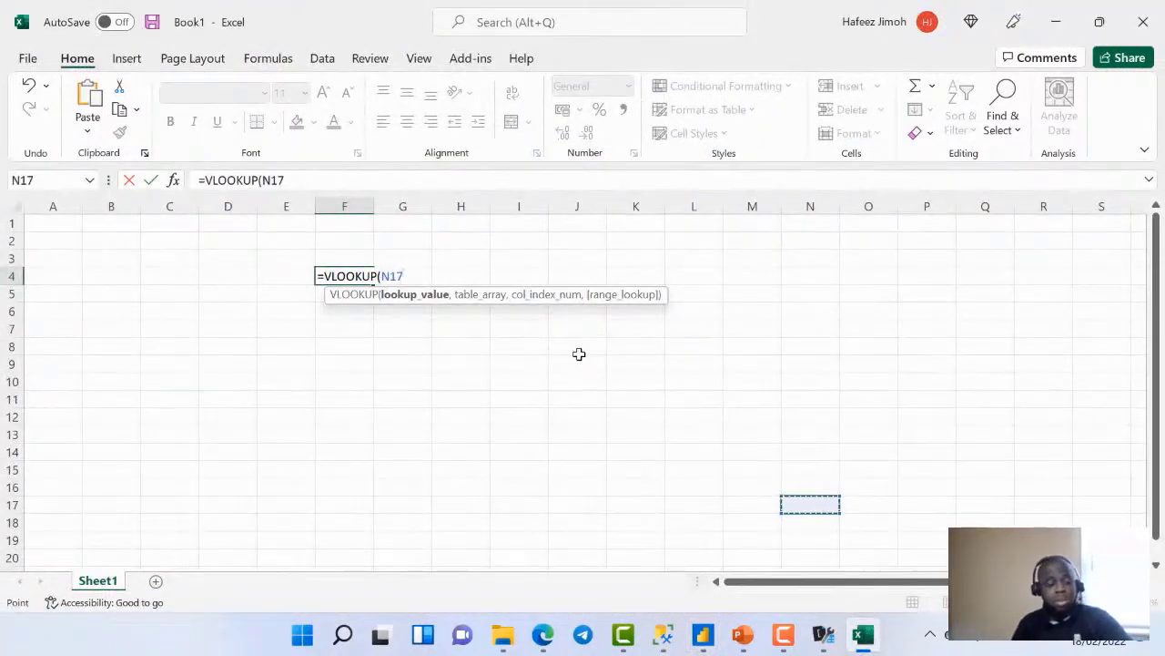
{"action": "key", "text": "Escape"}
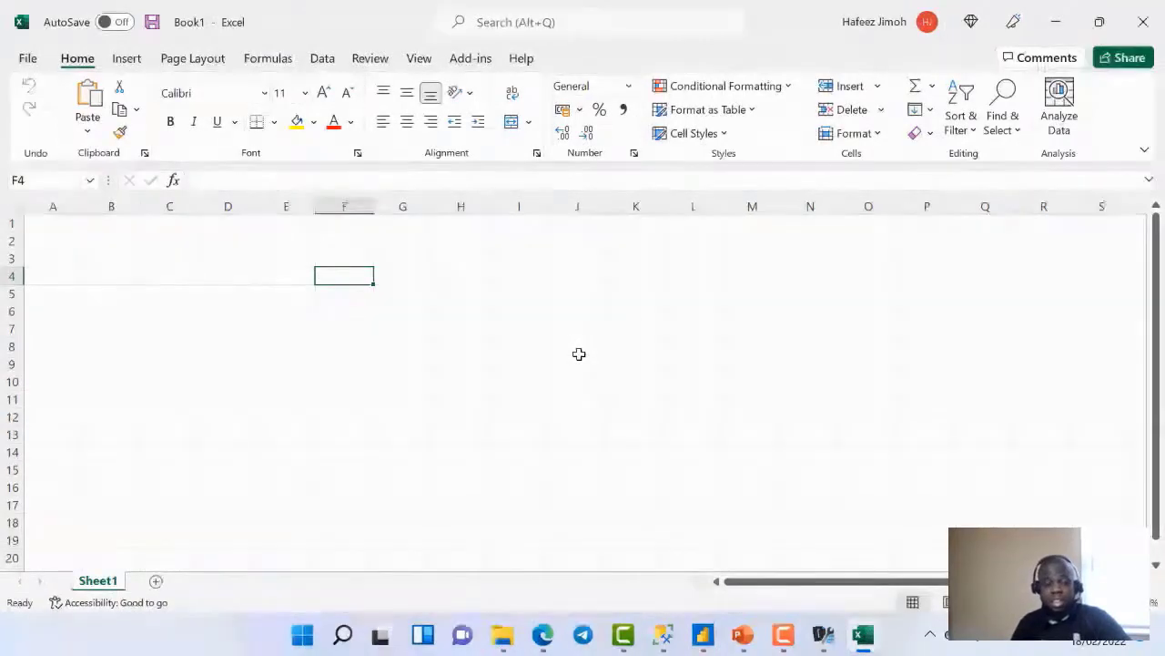
Switch to Power BI and show the relationships linking Sales with dRegion and with dLOB in the model diagram
{"action": "key", "text": "alt+Tab"}
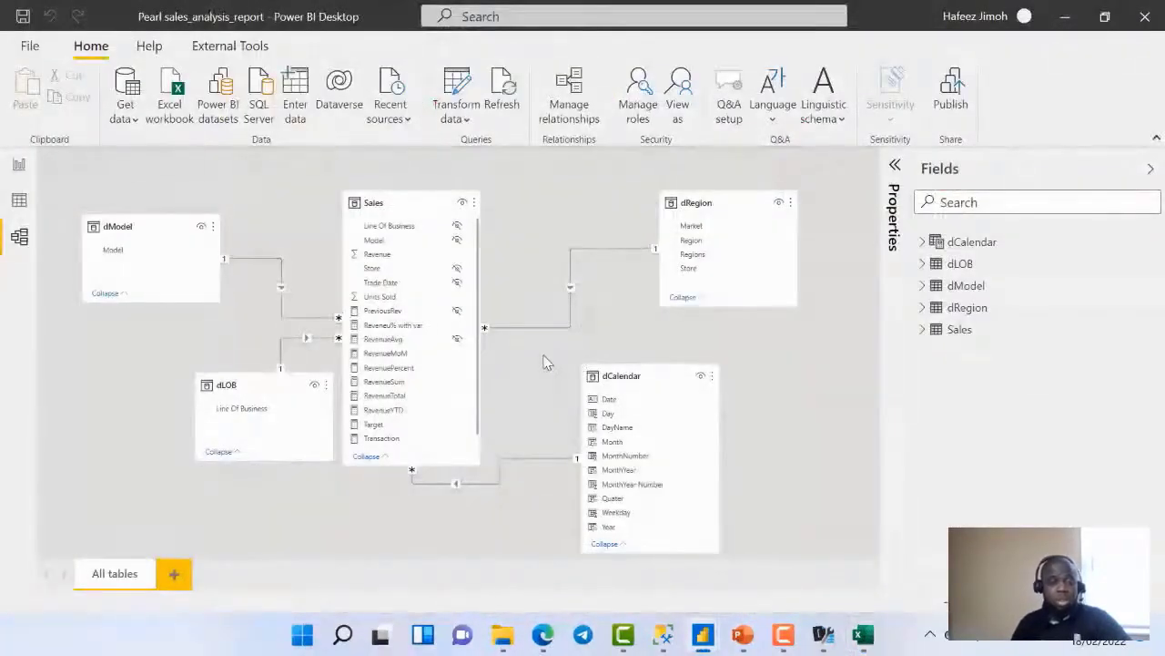
{"action": "left_click", "coordinate": [519, 330]}
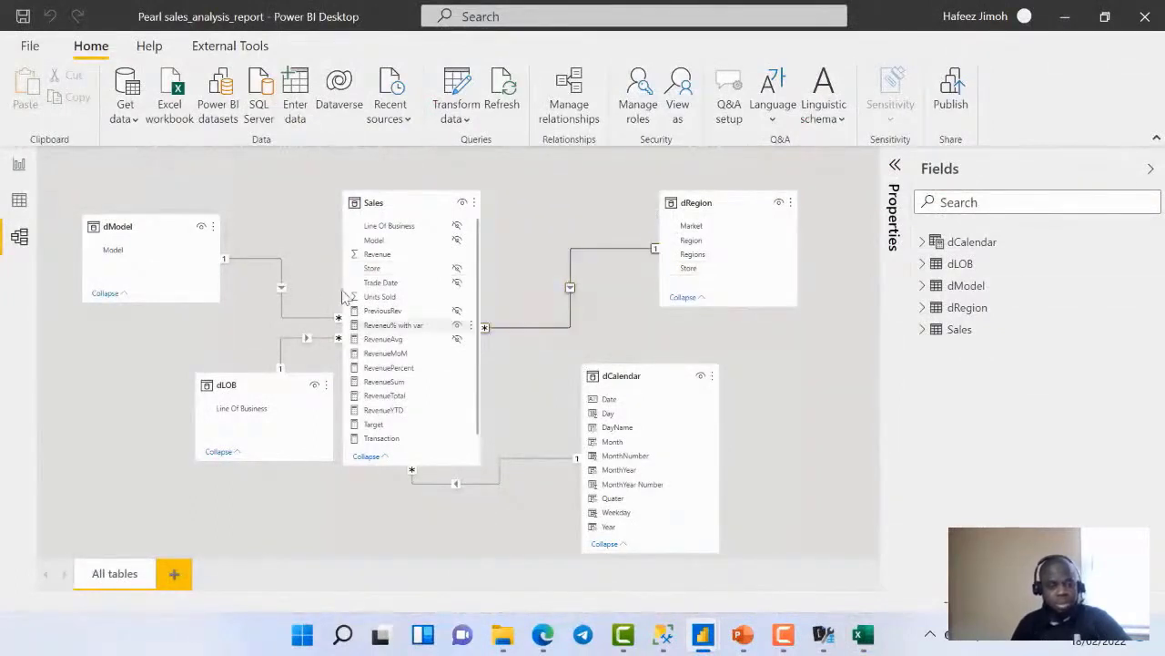
{"action": "left_click", "coordinate": [293, 334]}
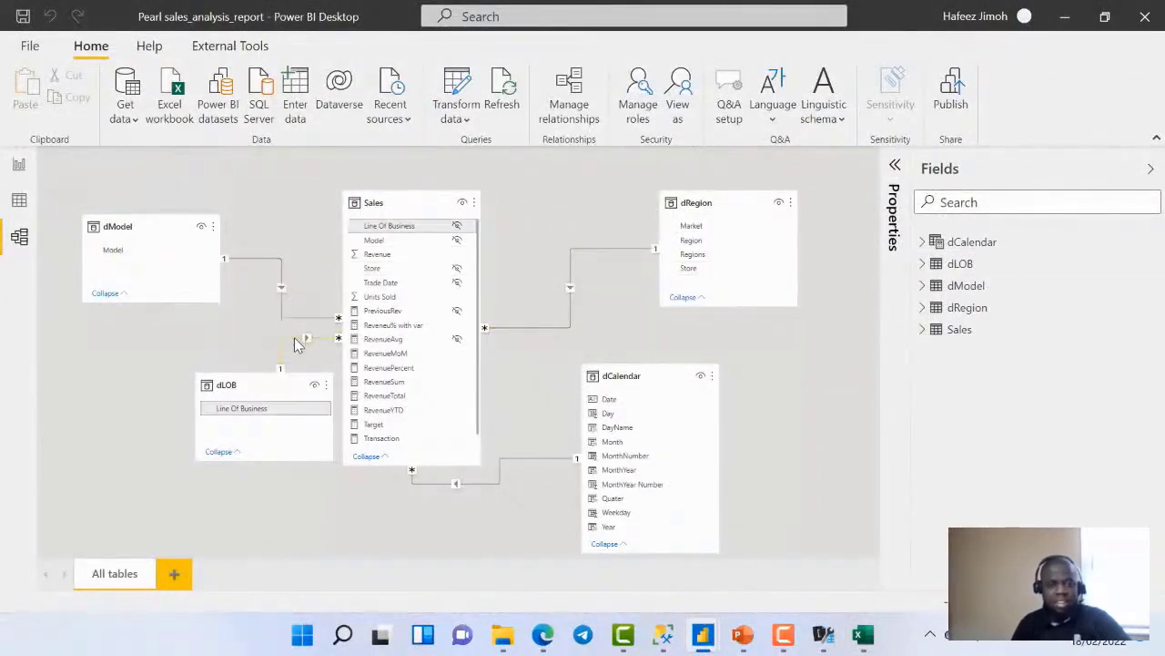
Return to the blank report page and collapse the field lists of the dRegion and Sales tables
{"action": "left_click", "coordinate": [18, 167]}
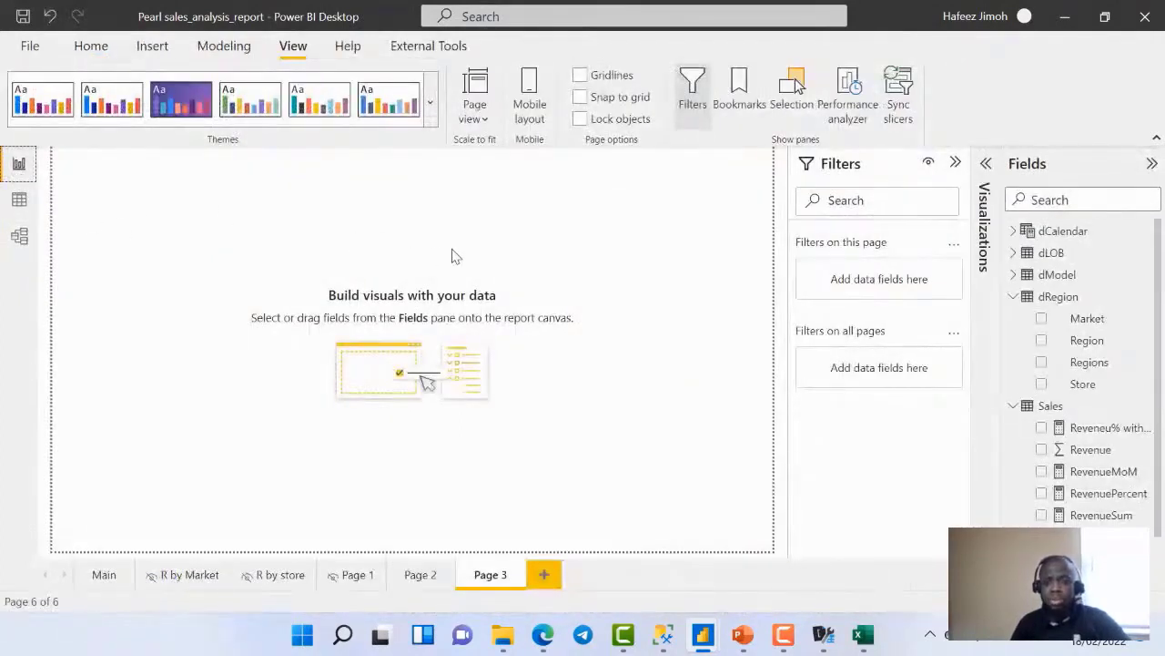
{"action": "left_click", "coordinate": [1013, 298]}
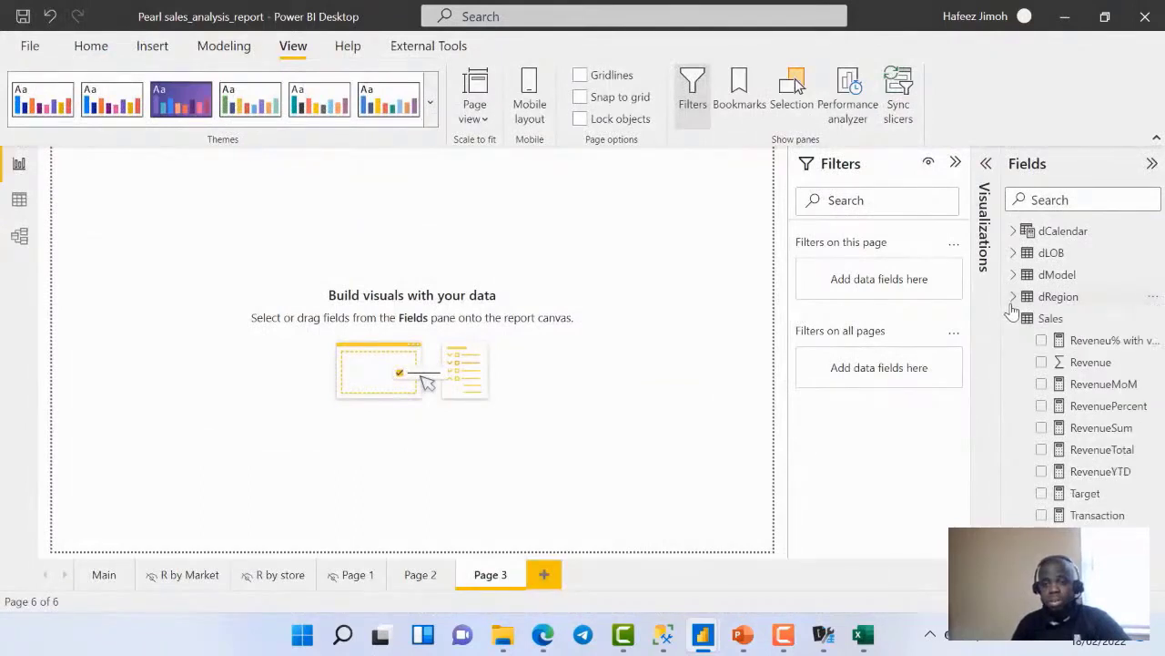
{"action": "left_click", "coordinate": [1013, 319]}
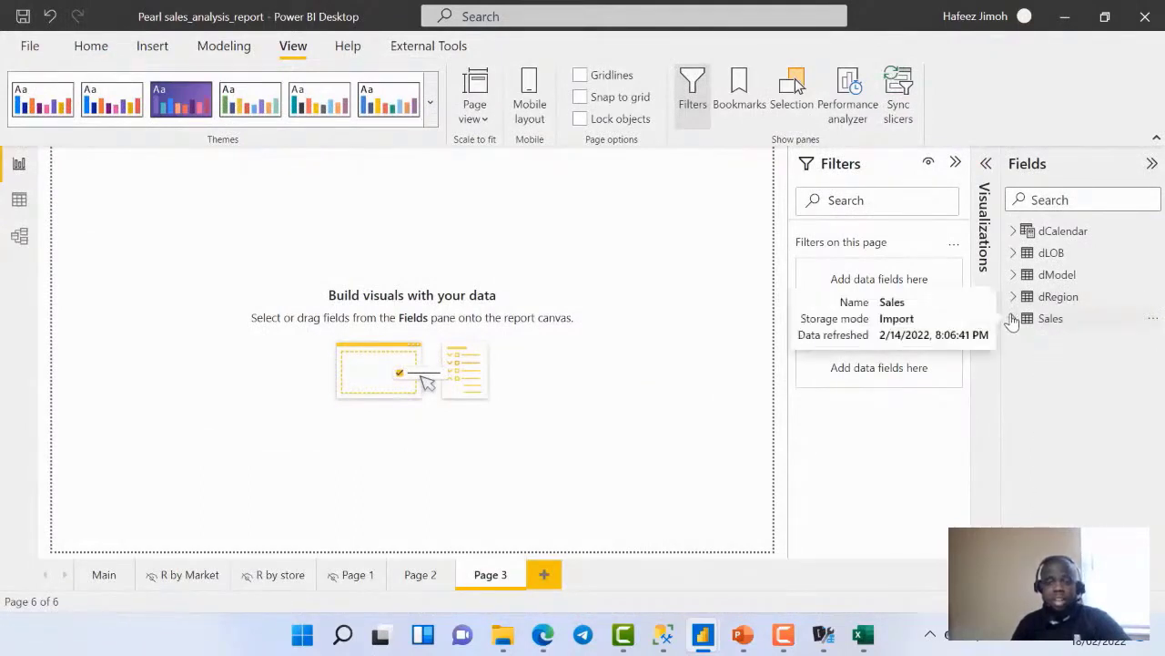
{"action": "left_click", "coordinate": [1012, 318]}
Switch to Restream Studio in the browser and check the newest audience questions in the chat
{"action": "key", "text": "alt+Tab"}
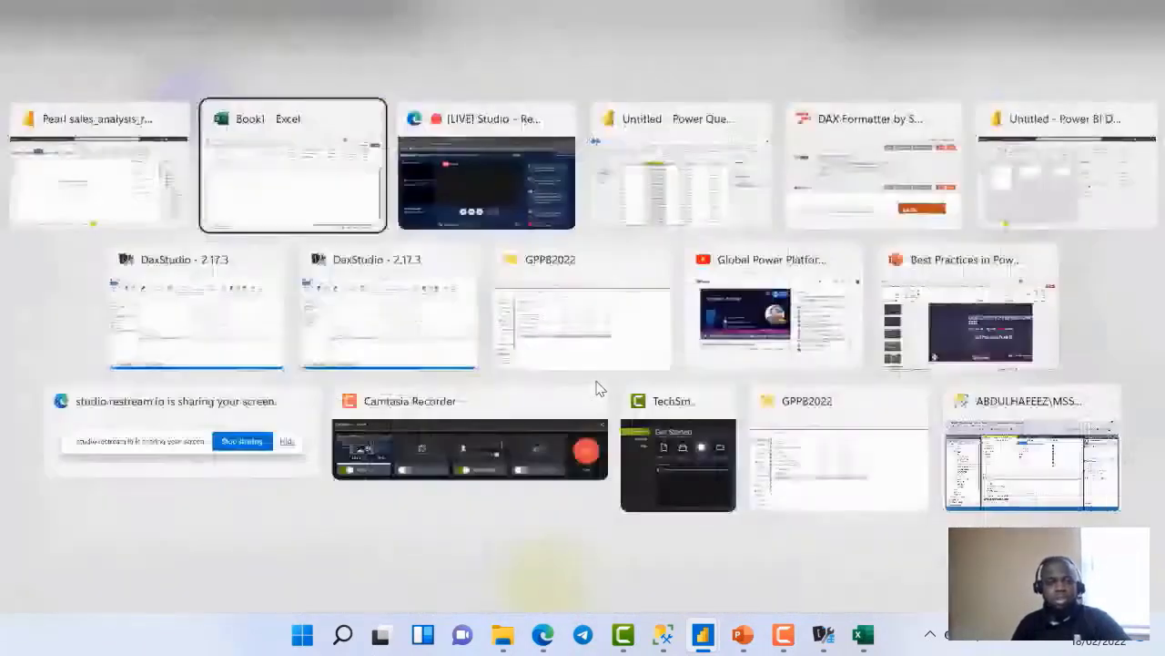
{"action": "key", "text": "alt+Tab"}
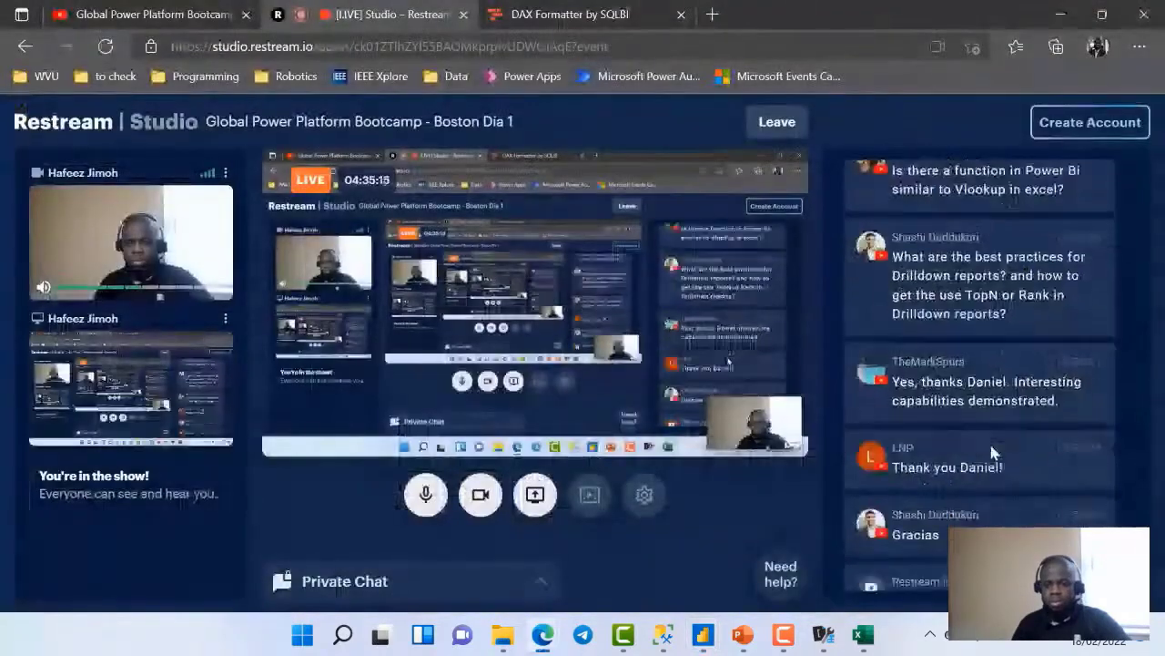
{"action": "scroll", "coordinate": [992, 452], "scroll_direction": "up", "scroll_amount": 2}
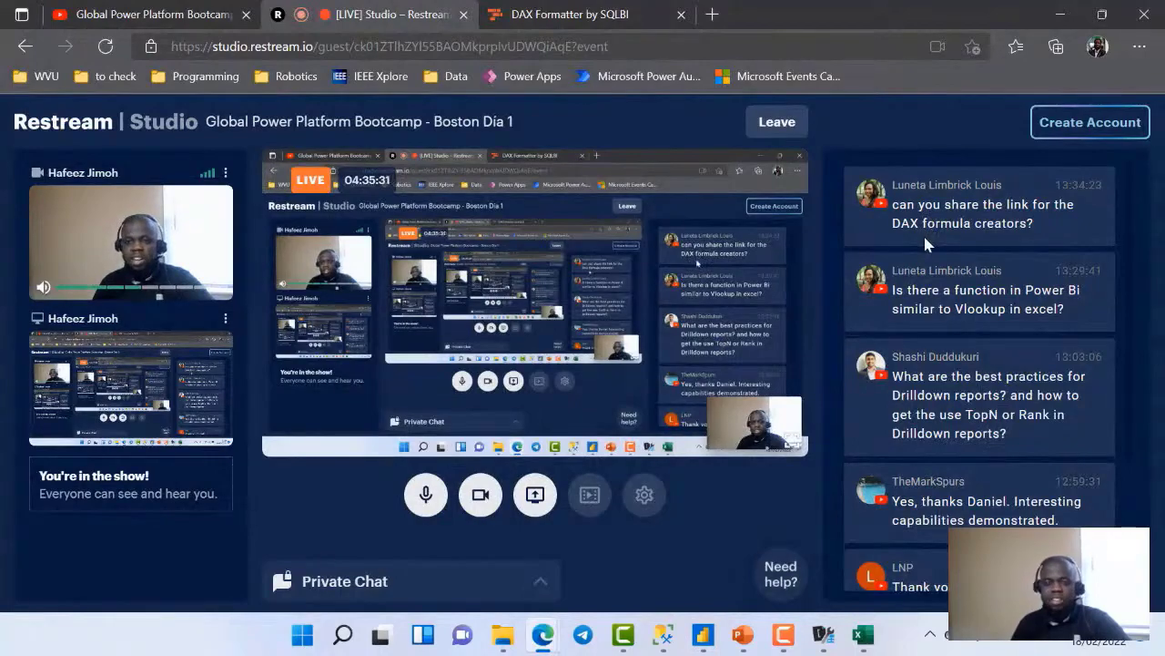
Show the DAX Formatter website in the browser and select its web address
{"action": "key", "text": "alt+Tab"}
{"action": "key", "text": "alt+Tab"}
{"action": "left_click", "coordinate": [582, 13]}
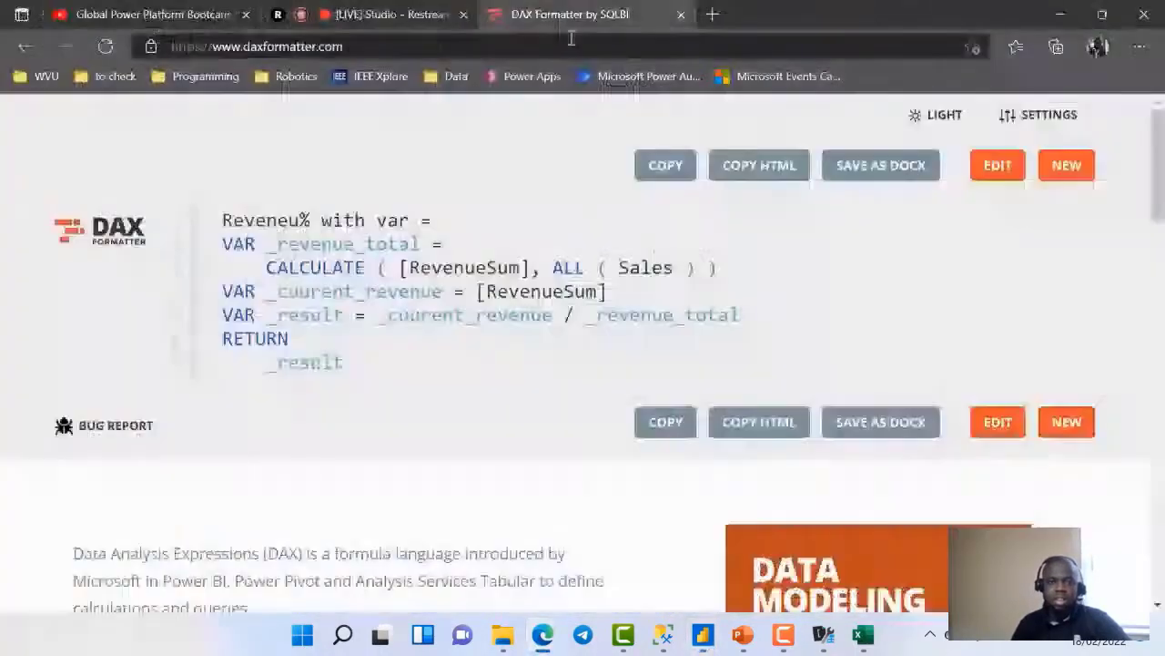
{"action": "left_click", "coordinate": [483, 52]}
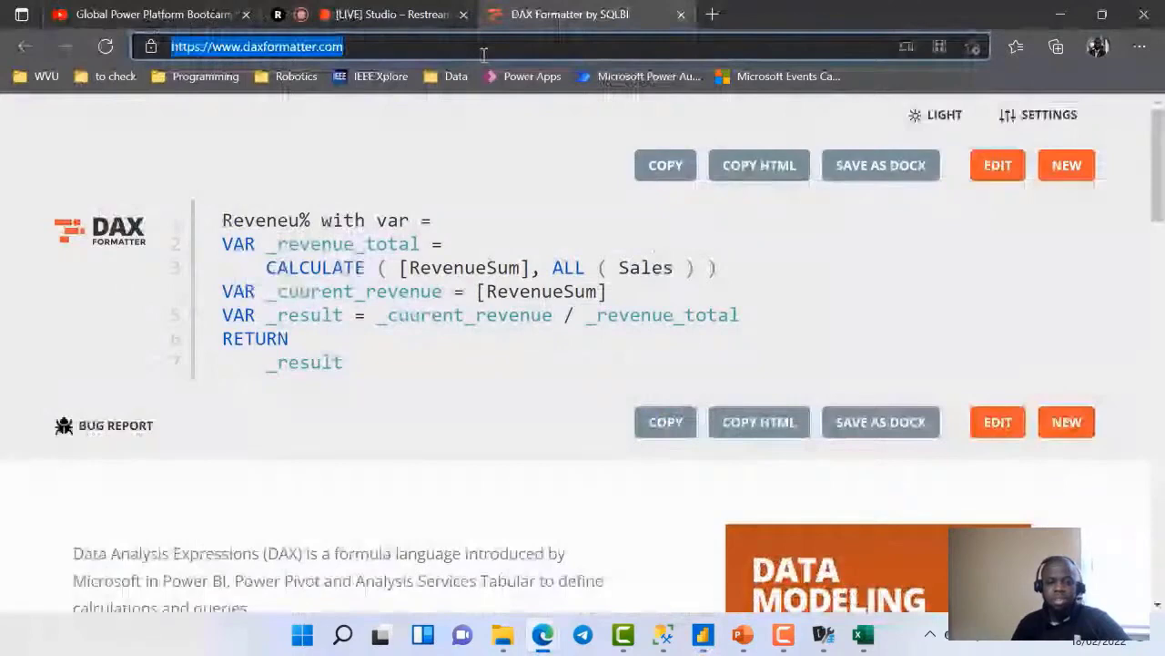
Check the Restream Studio chat and the YouTube live chat for a place to share the link, then return to DAX Formatter
{"action": "key", "text": "alt+Tab"}
{"action": "key", "text": "alt+Tab"}
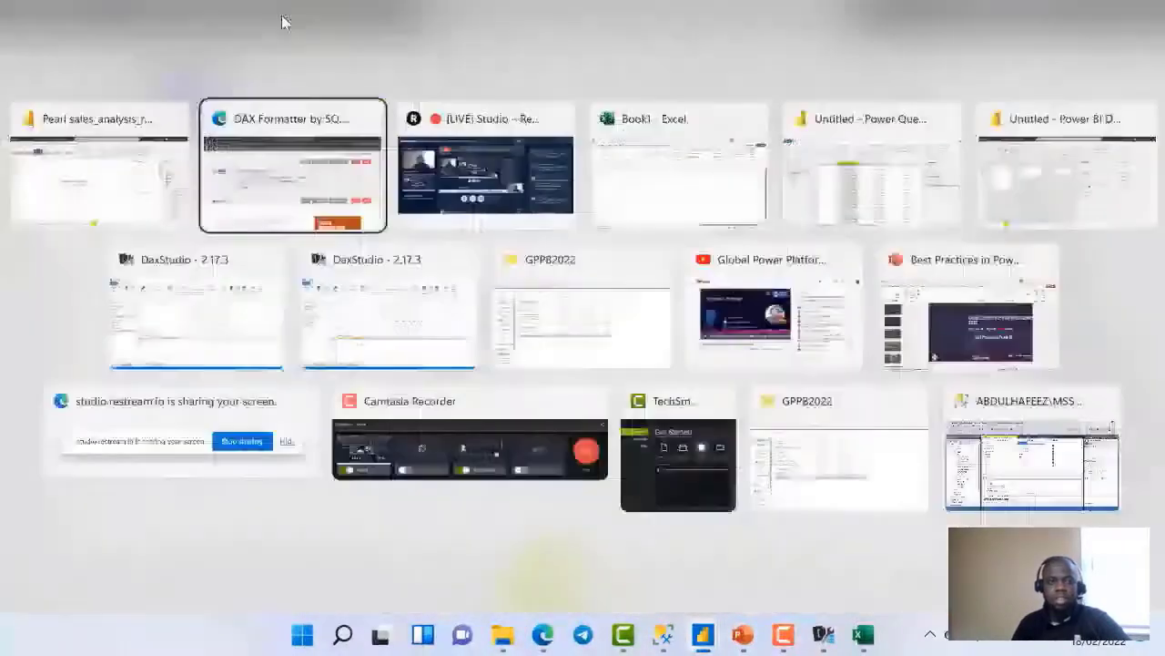
{"action": "left_click", "coordinate": [357, 15]}
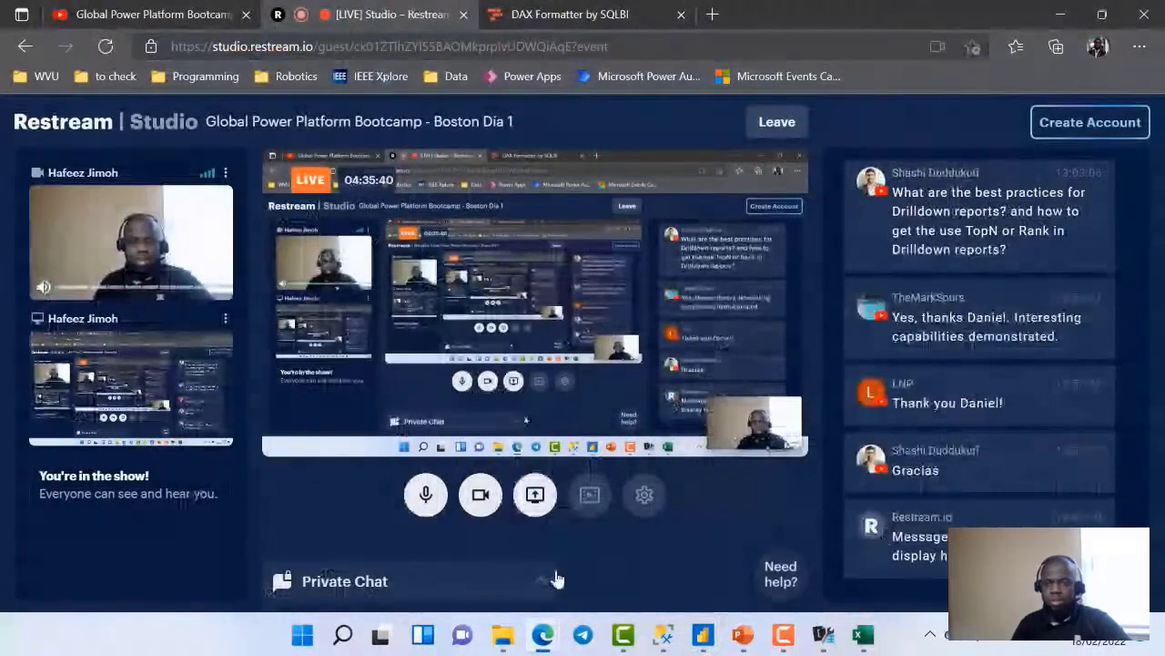
{"action": "left_click", "coordinate": [194, 11]}
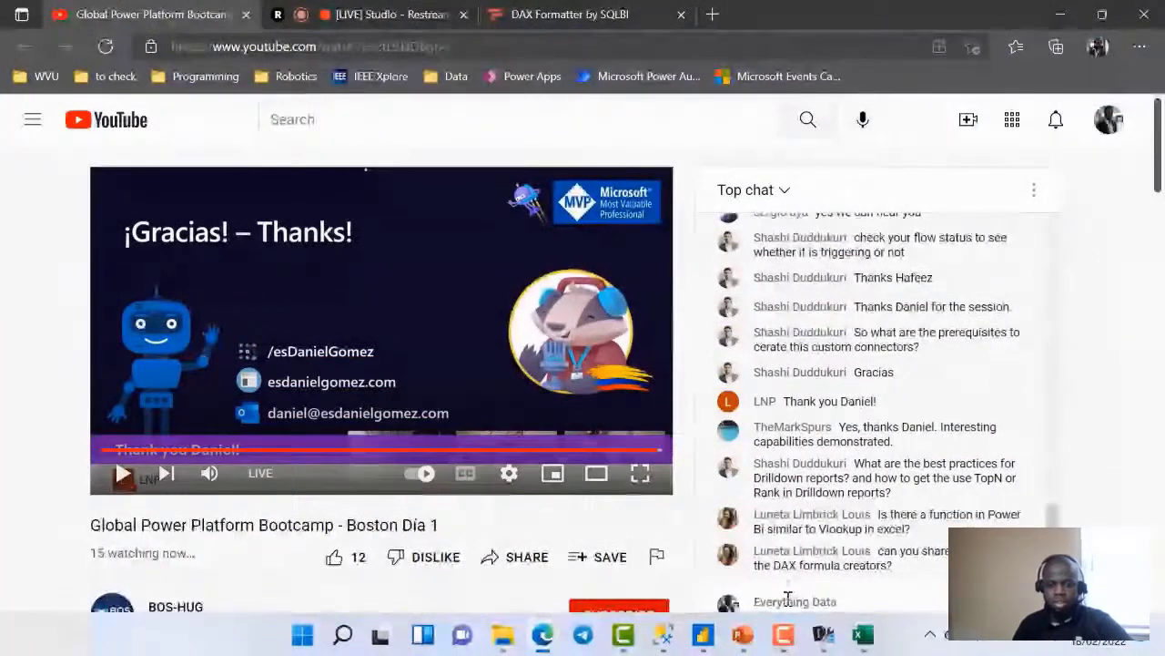
{"action": "left_click", "coordinate": [545, 11]}
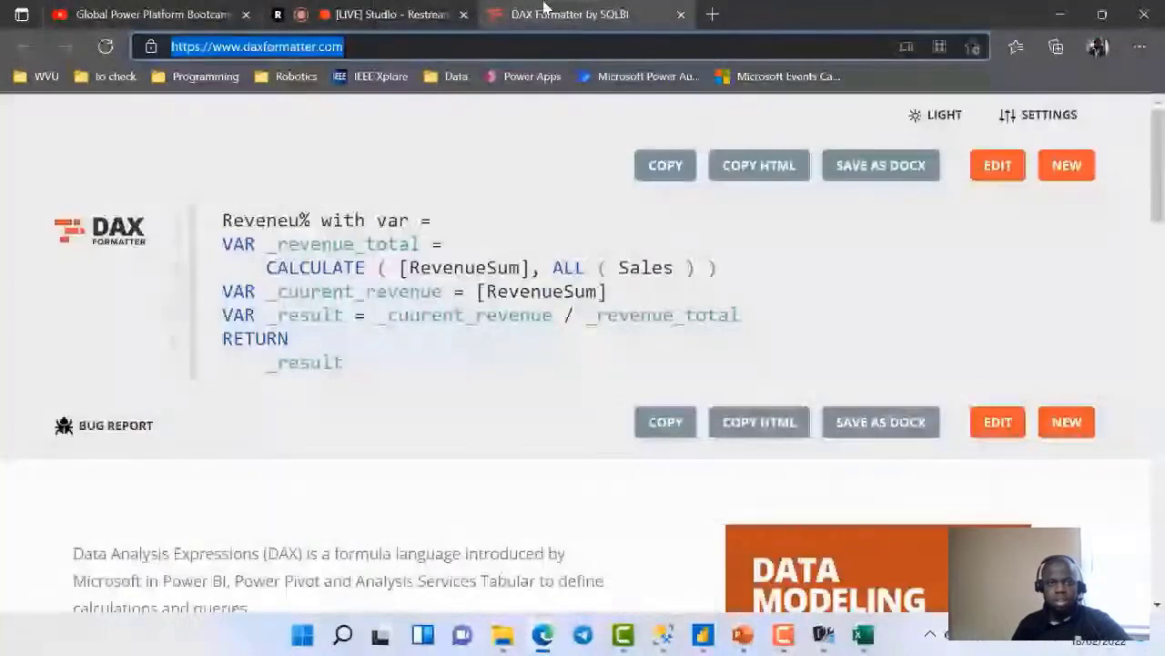
Check the Restream Studio chat and the YouTube live chat again for audience questions and the requested DAX Formatter link
{"action": "left_click", "coordinate": [382, 14]}
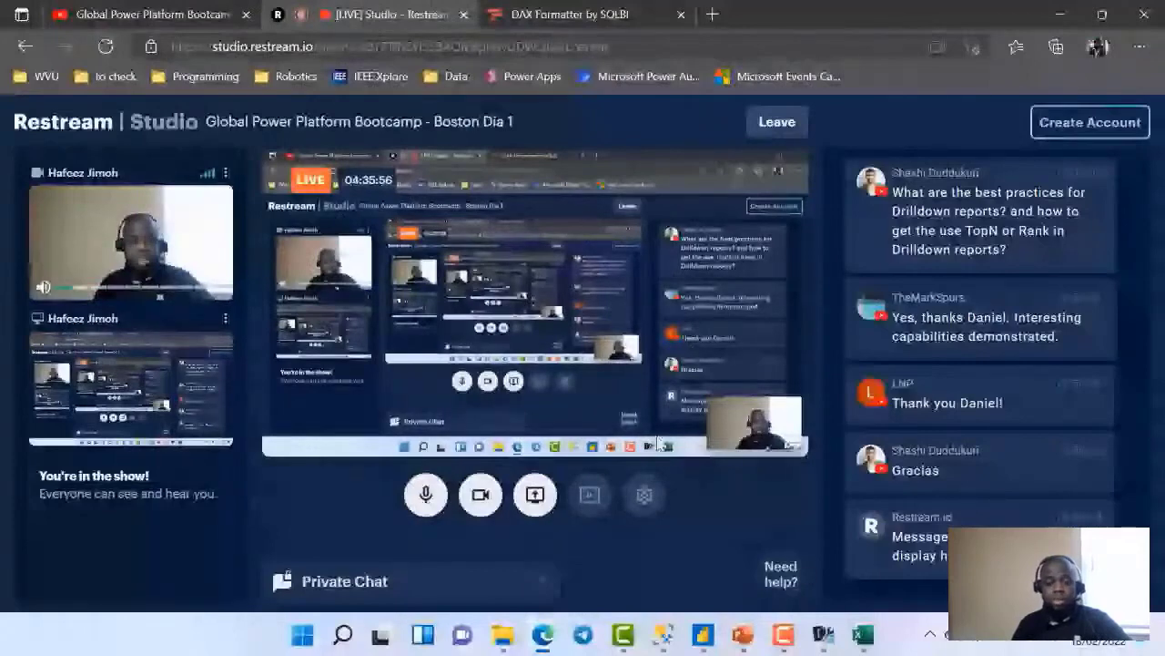
{"action": "left_click", "coordinate": [516, 9]}
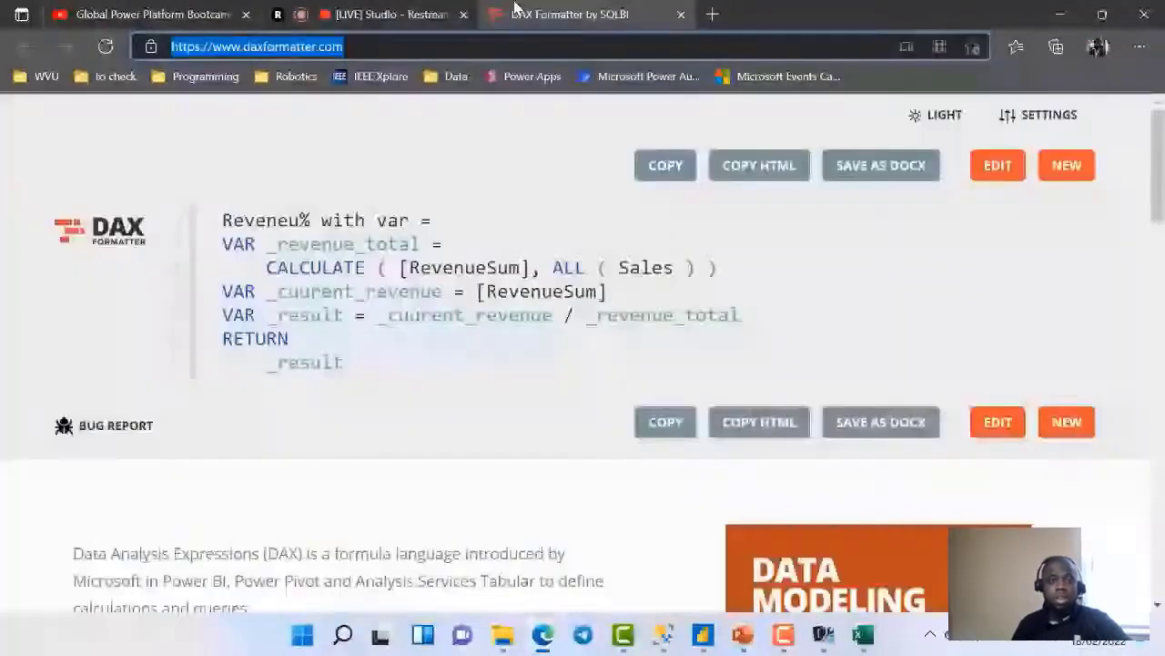
{"action": "key", "text": "ctrl+1"}
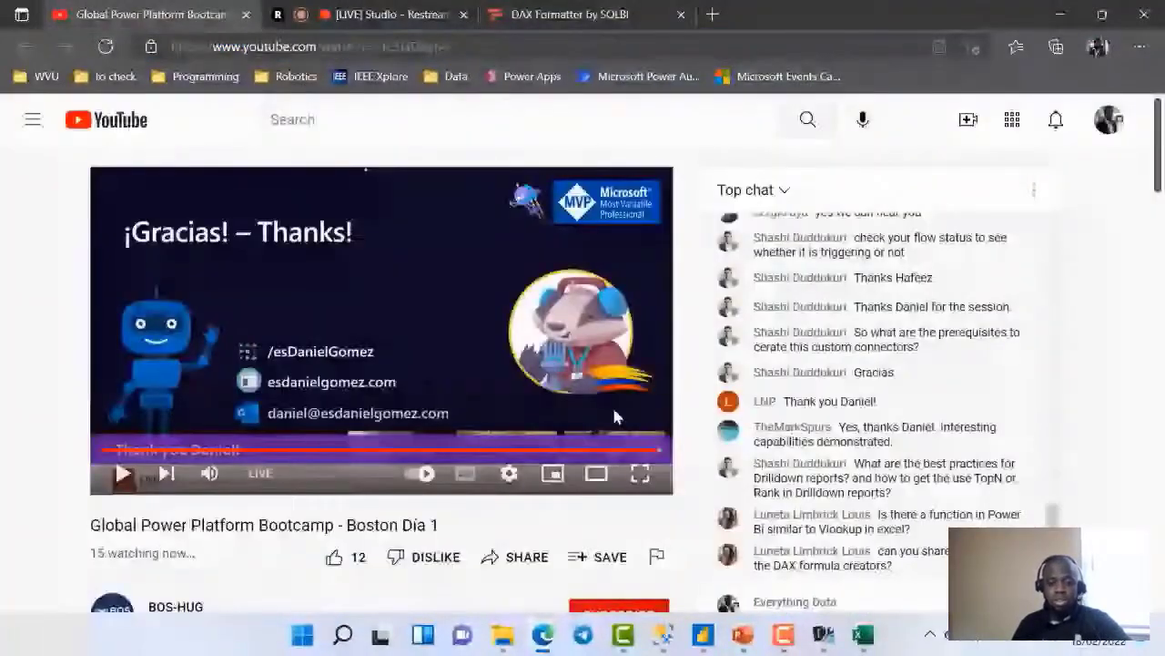
{"action": "key", "text": "alt+Tab"}
{"action": "key", "text": "alt+Tab"}
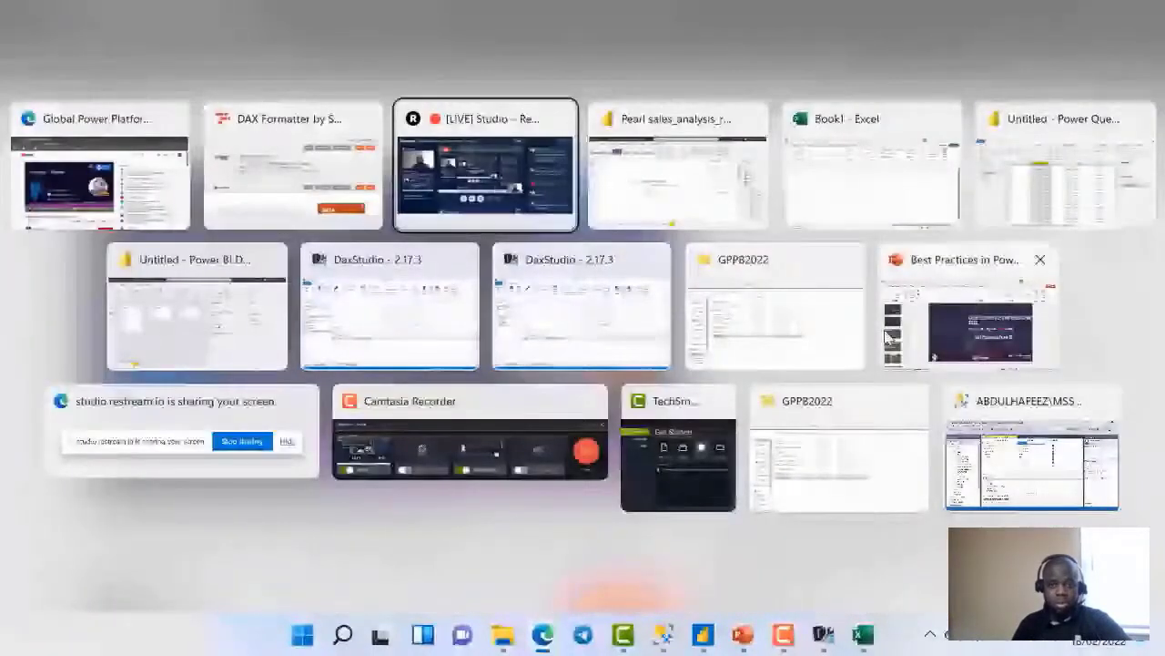
Switch to the Best Practices presentation in PowerPoint and present slide 10, "Some shortcuts", full screen
{"action": "left_click", "coordinate": [989, 338]}
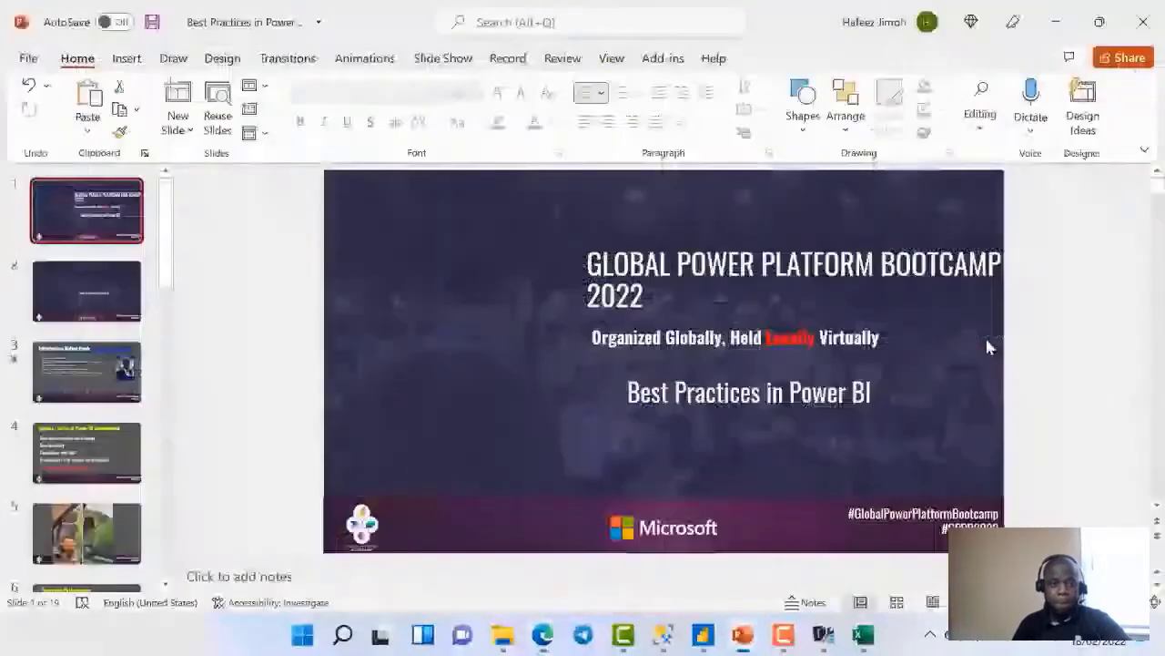
{"action": "key", "text": "Down"}
{"action": "key", "text": "Down"}
{"action": "scroll", "coordinate": [99, 483], "scroll_direction": "down", "scroll_amount": 4}
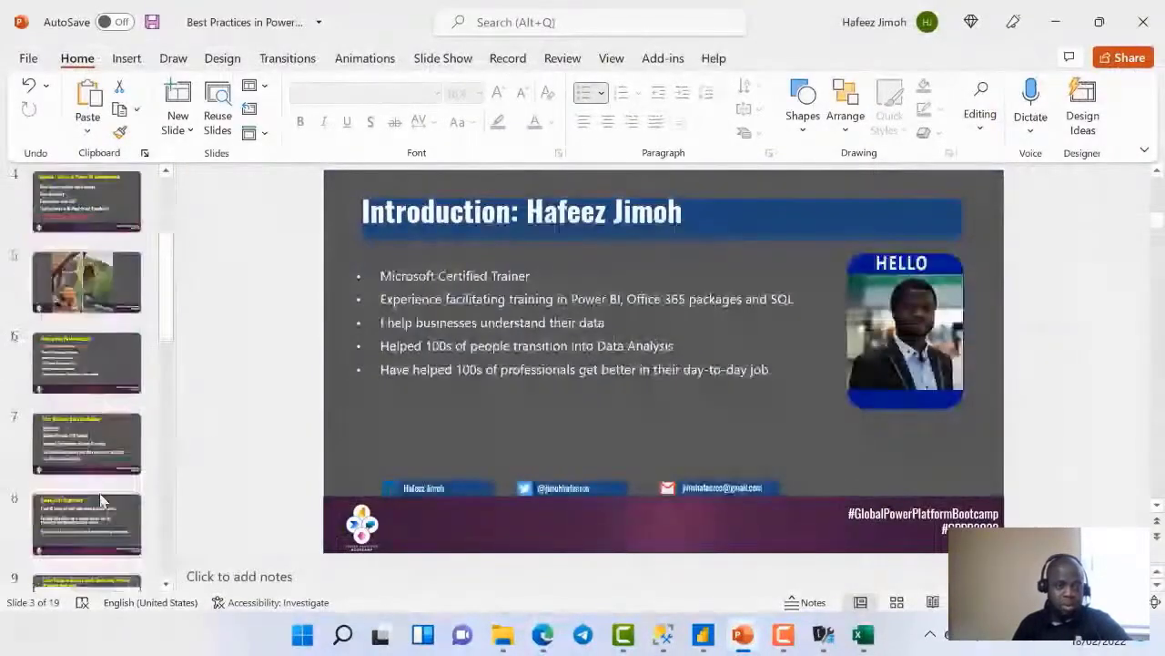
{"action": "left_click", "coordinate": [97, 483]}
{"action": "scroll", "coordinate": [97, 483], "scroll_direction": "down", "scroll_amount": 2}
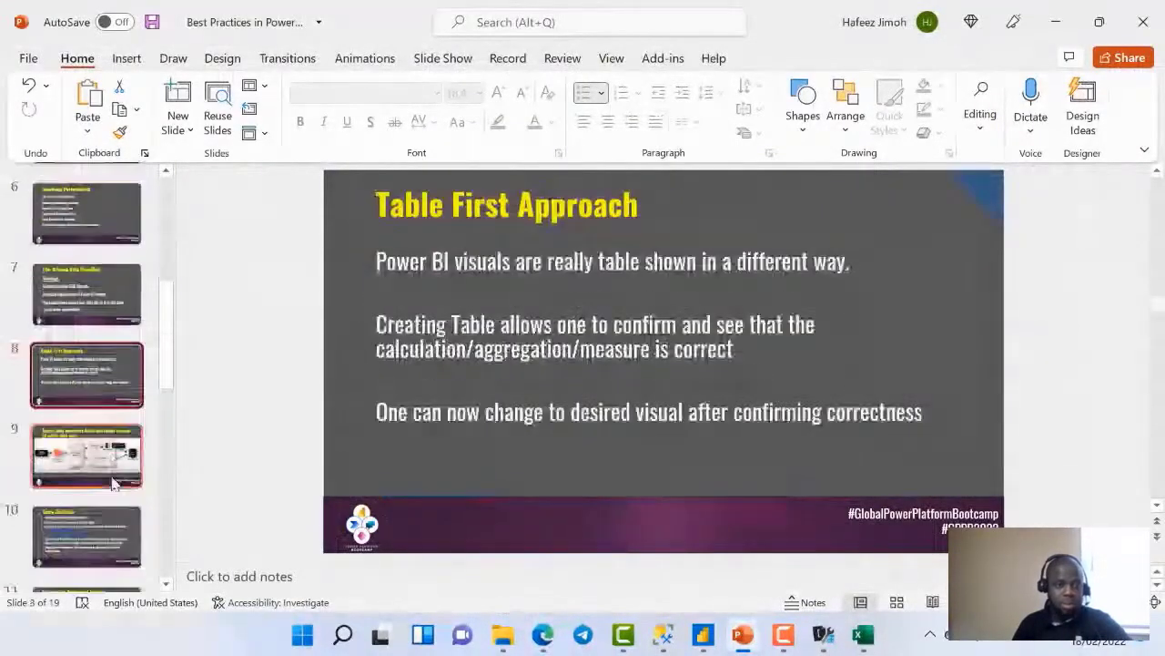
{"action": "left_click", "coordinate": [89, 535]}
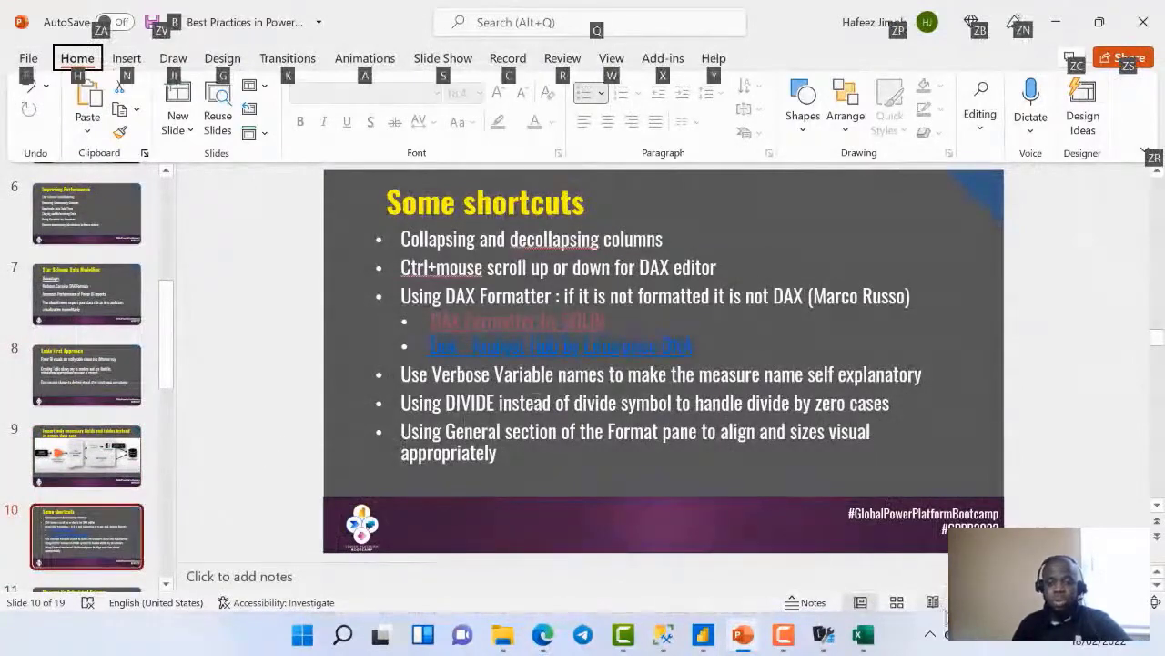
{"action": "key", "text": "shift+F5"}
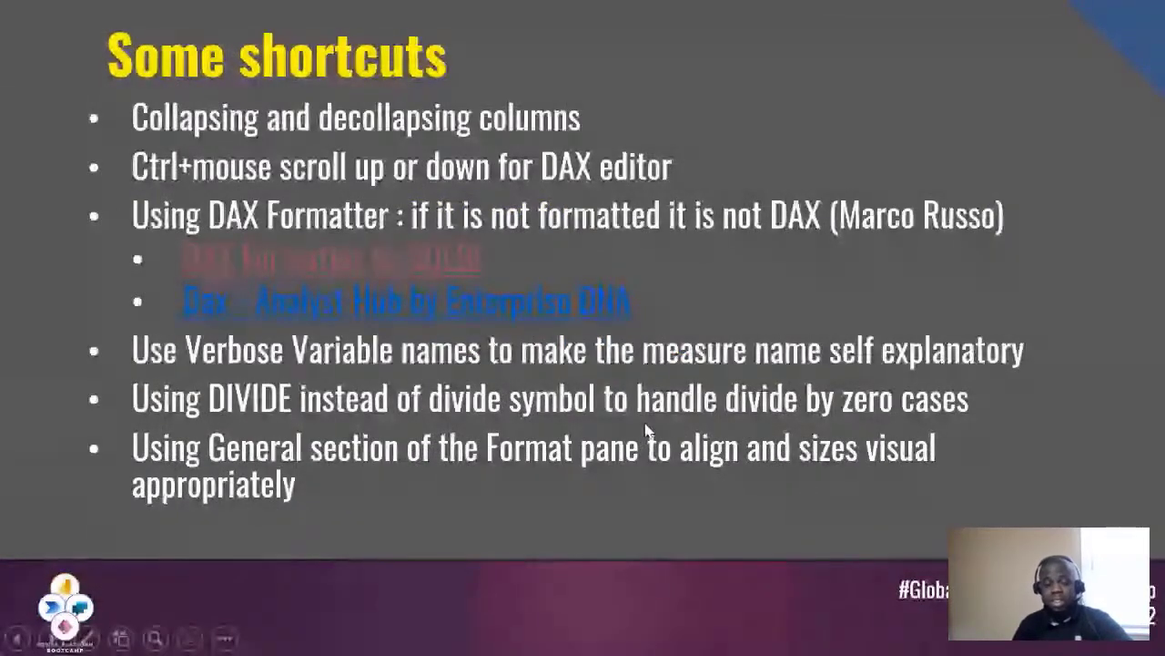
Switch to Pearl sales_analysis_report in Power BI Desktop and show the page formatting options for the Main page
{"action": "key", "text": "alt+Tab"}
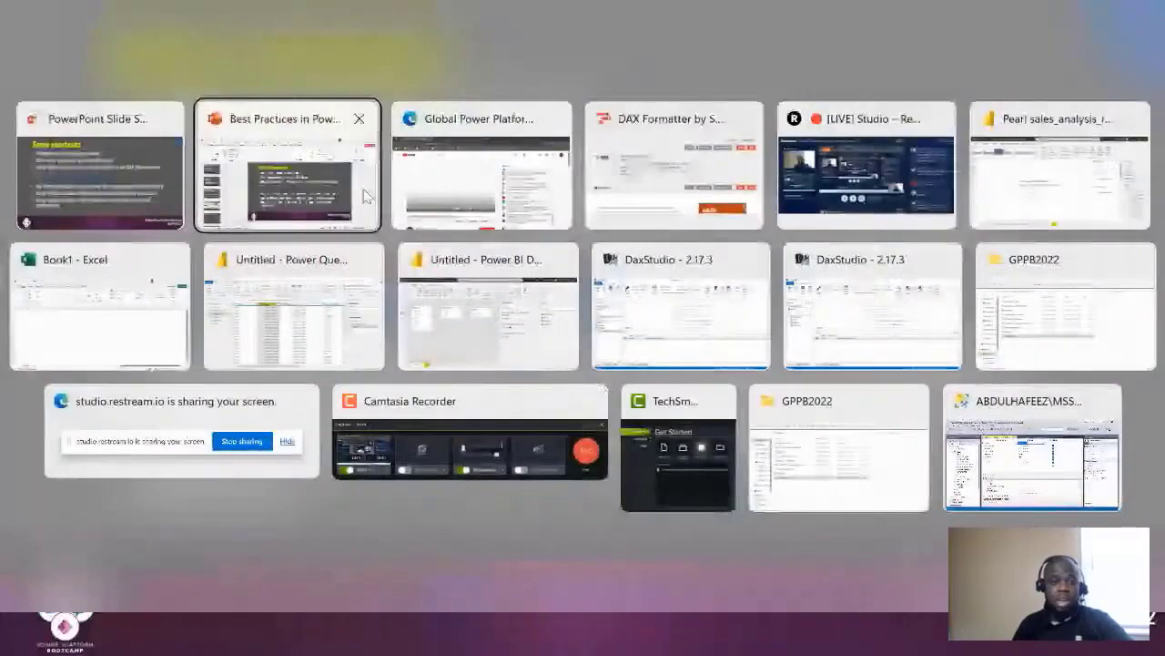
{"action": "left_click", "coordinate": [1069, 201]}
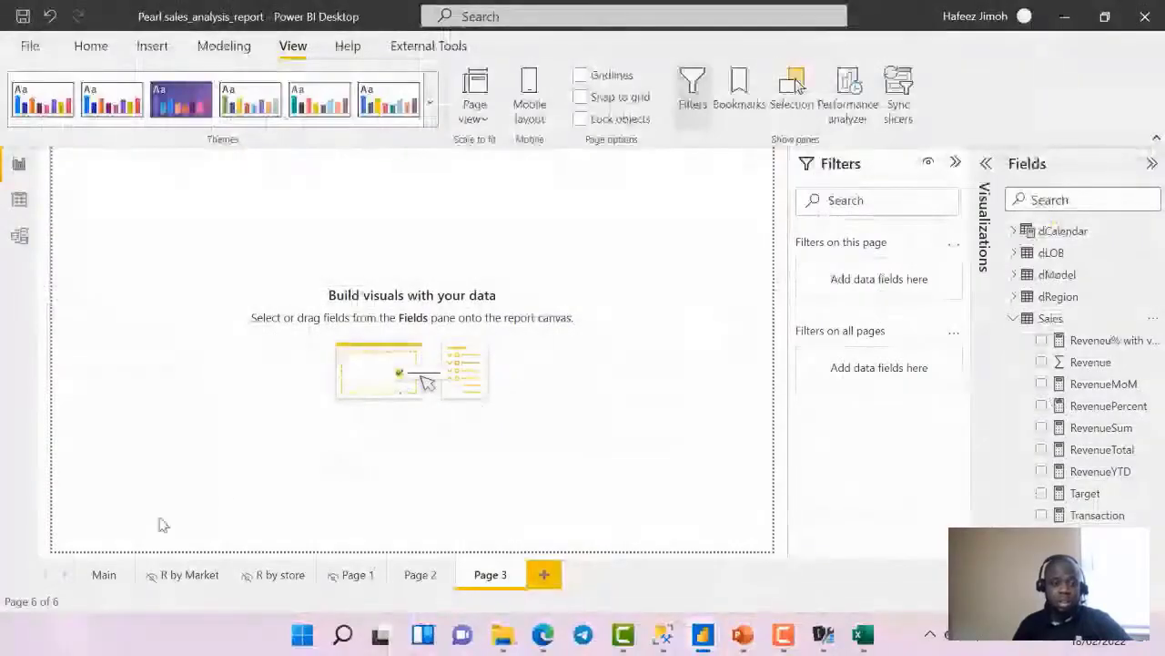
{"action": "left_click", "coordinate": [106, 581]}
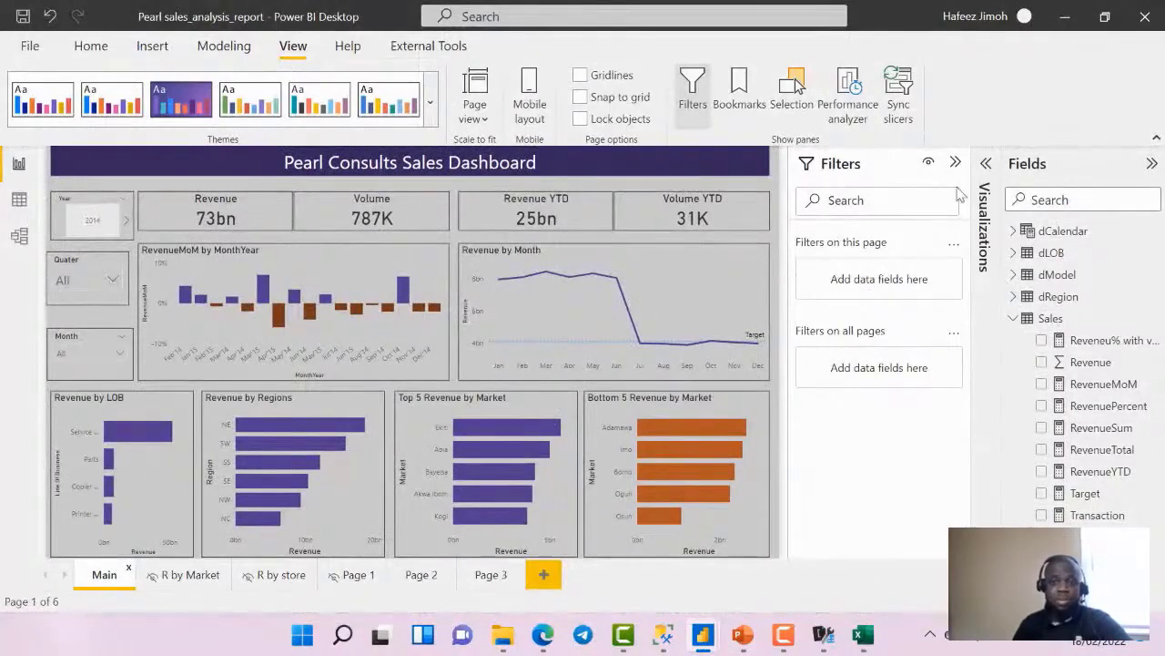
{"action": "left_click", "coordinate": [986, 164]}
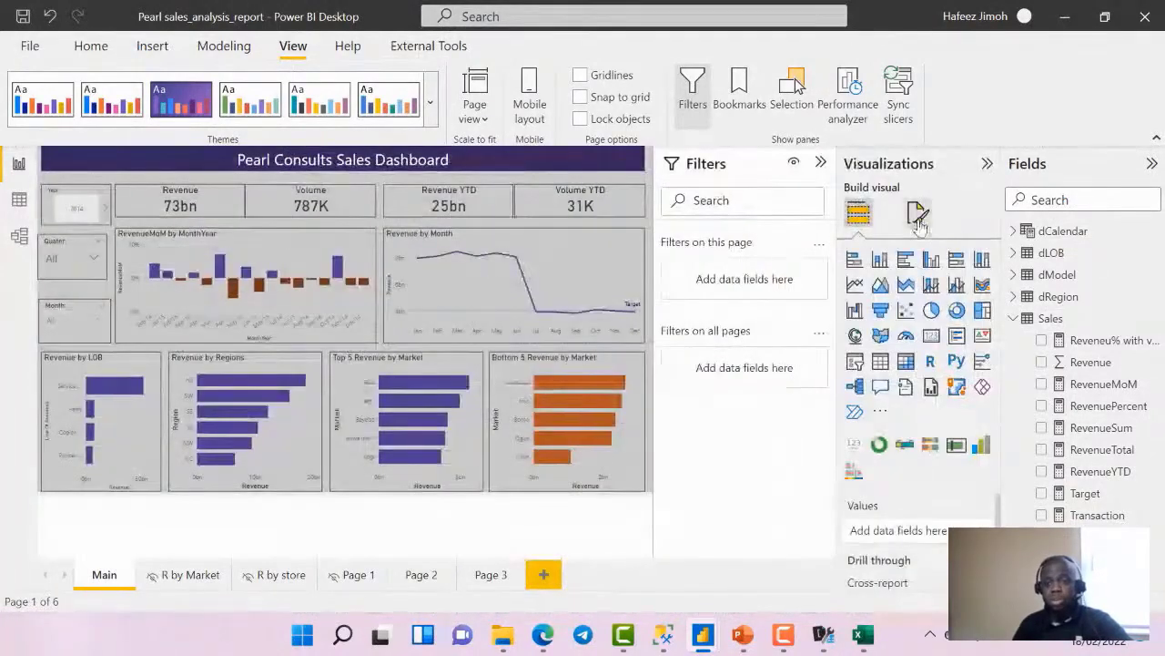
{"action": "left_click", "coordinate": [918, 212]}
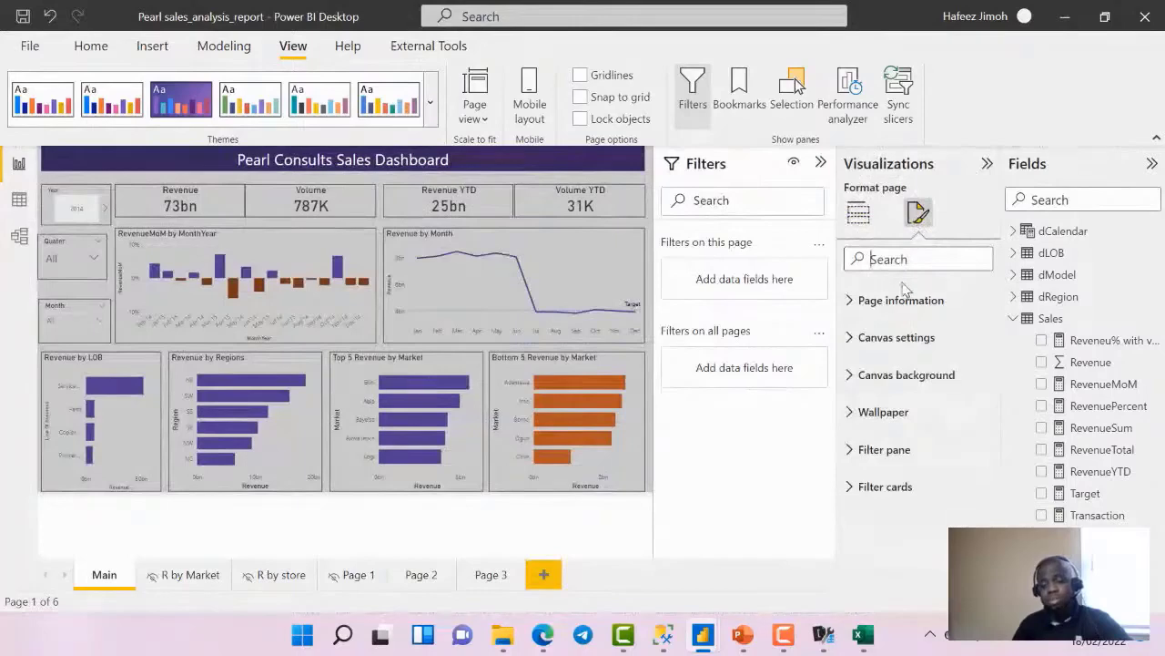
Search the page formatting options for "size" and clear the search
{"action": "left_click", "coordinate": [888, 259]}
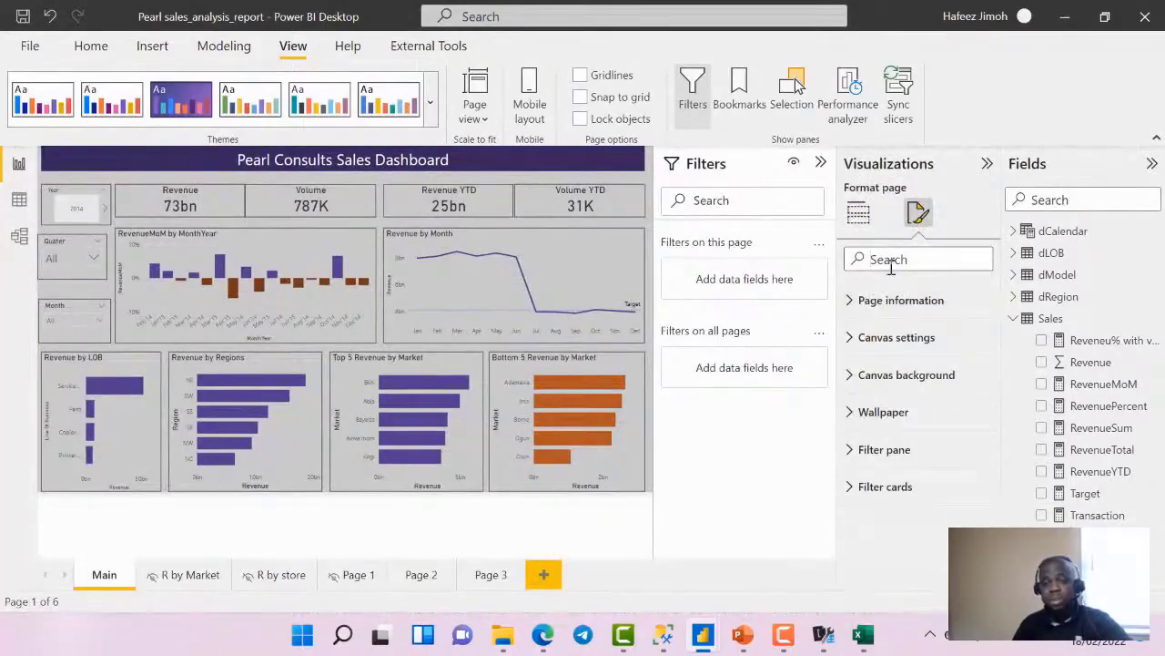
{"action": "type", "text": "siuze"}
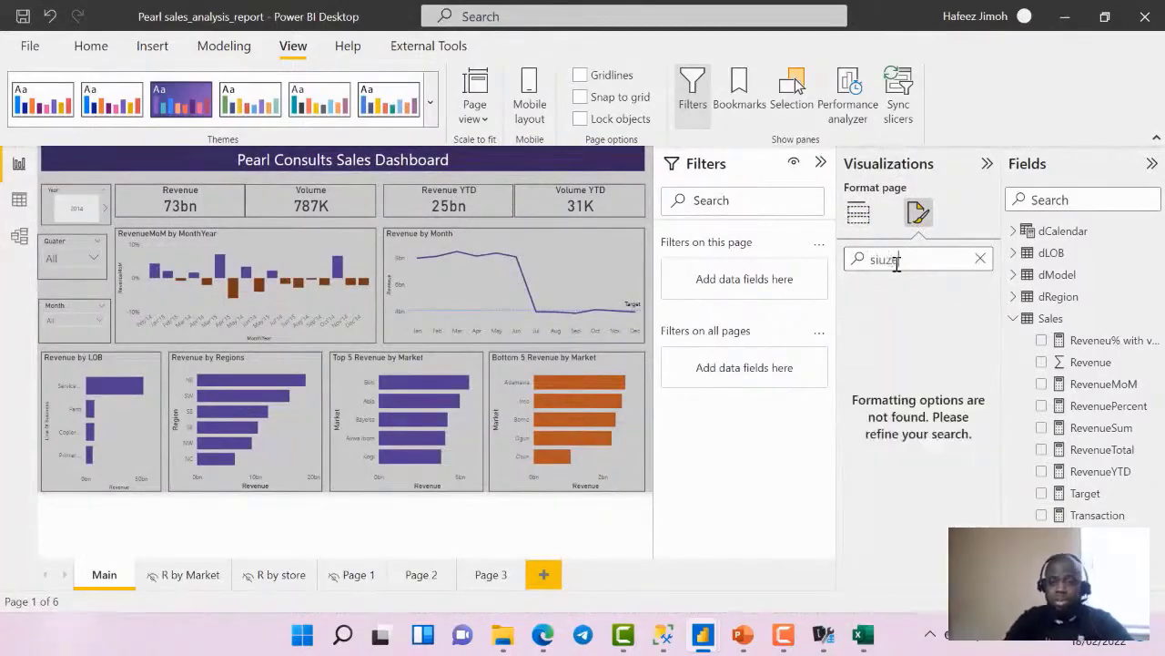
{"action": "key", "text": "BackSpace"}
{"action": "key", "text": "BackSpace"}
{"action": "type", "text": "ze"}
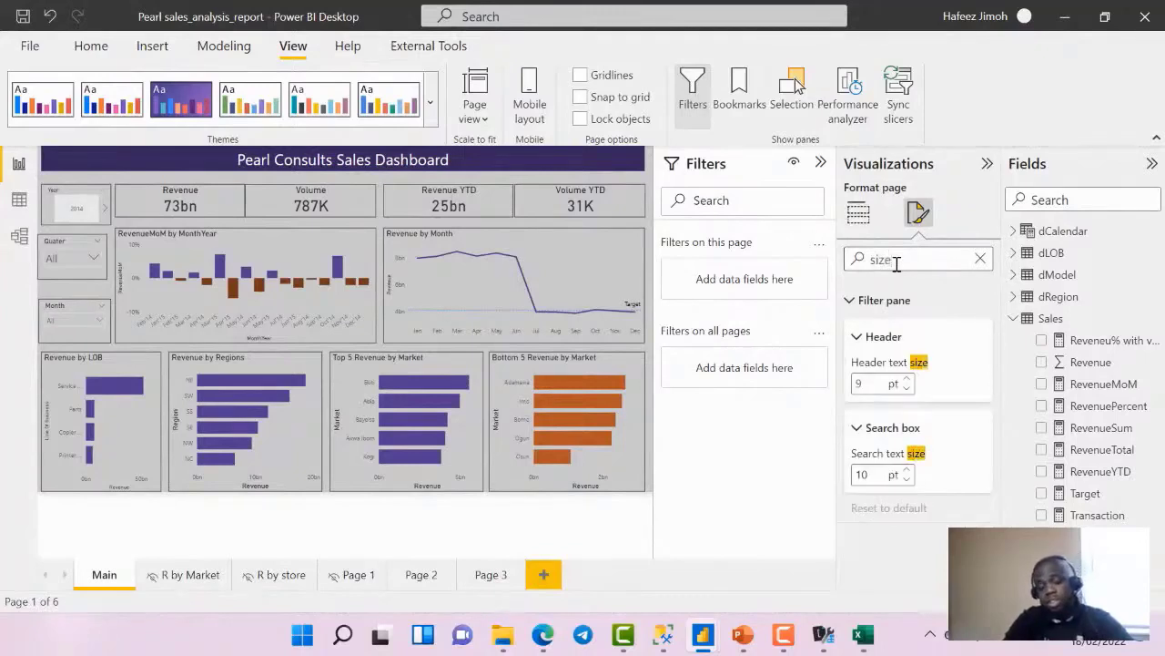
{"action": "key", "text": "BackSpace"}
{"action": "key", "text": "BackSpace"}
{"action": "key", "text": "BackSpace"}
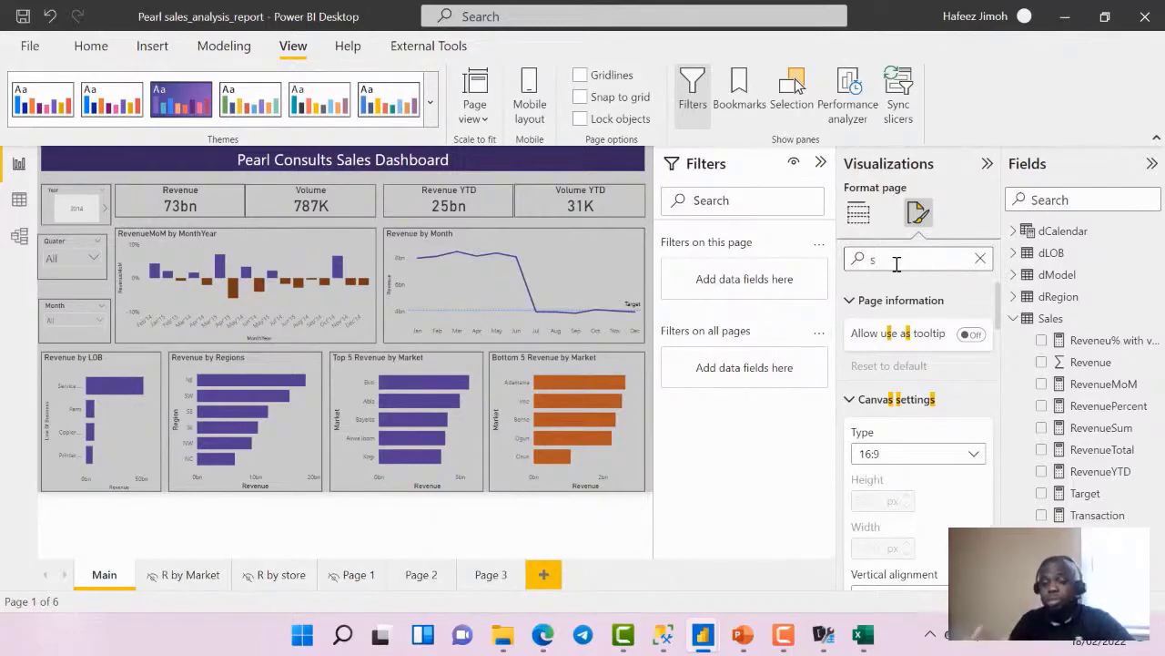
{"action": "left_click", "coordinate": [980, 259]}
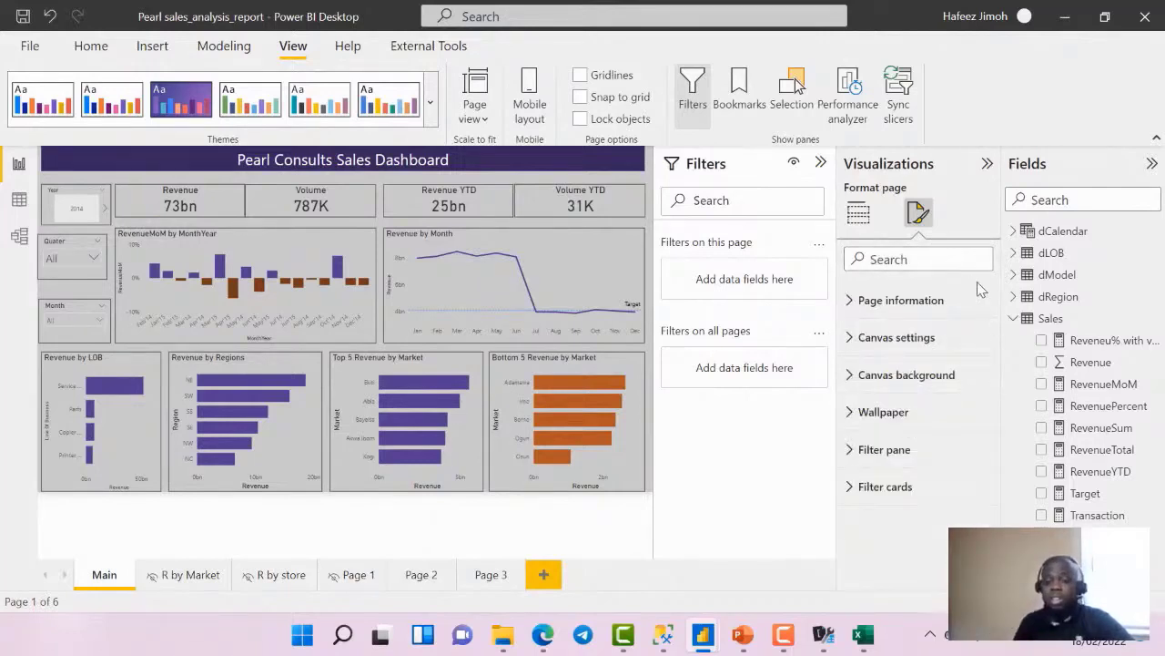
Compare the build and format options on the Main page and collapse the filters beside the dashboard
{"action": "left_click", "coordinate": [860, 215]}
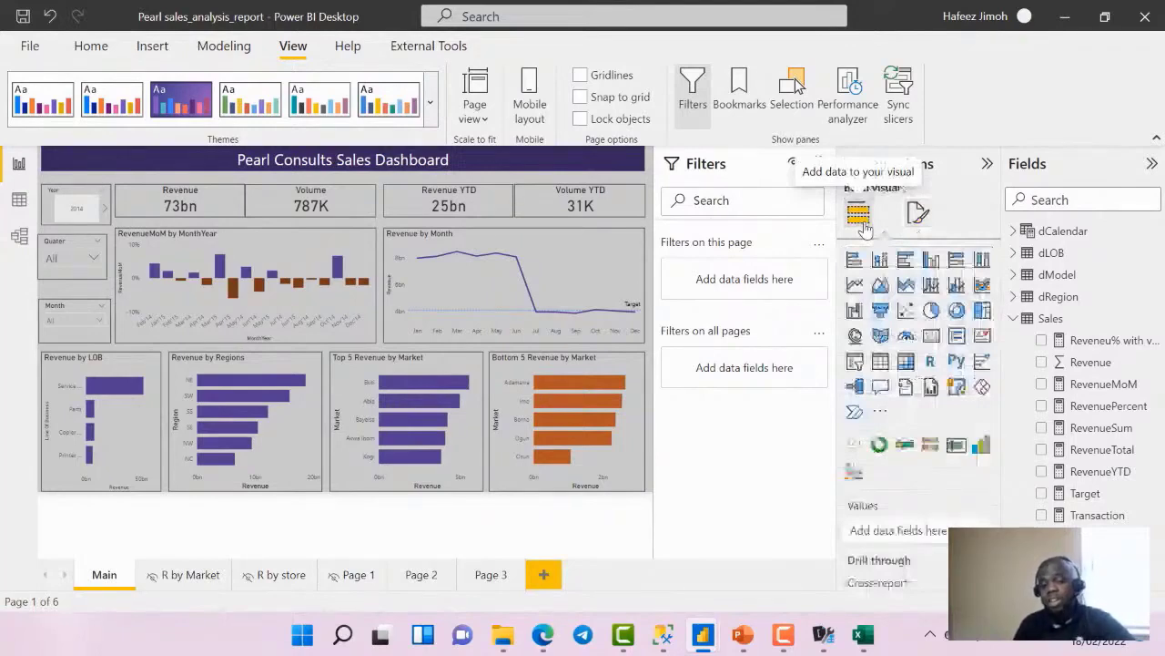
{"action": "left_click", "coordinate": [918, 213]}
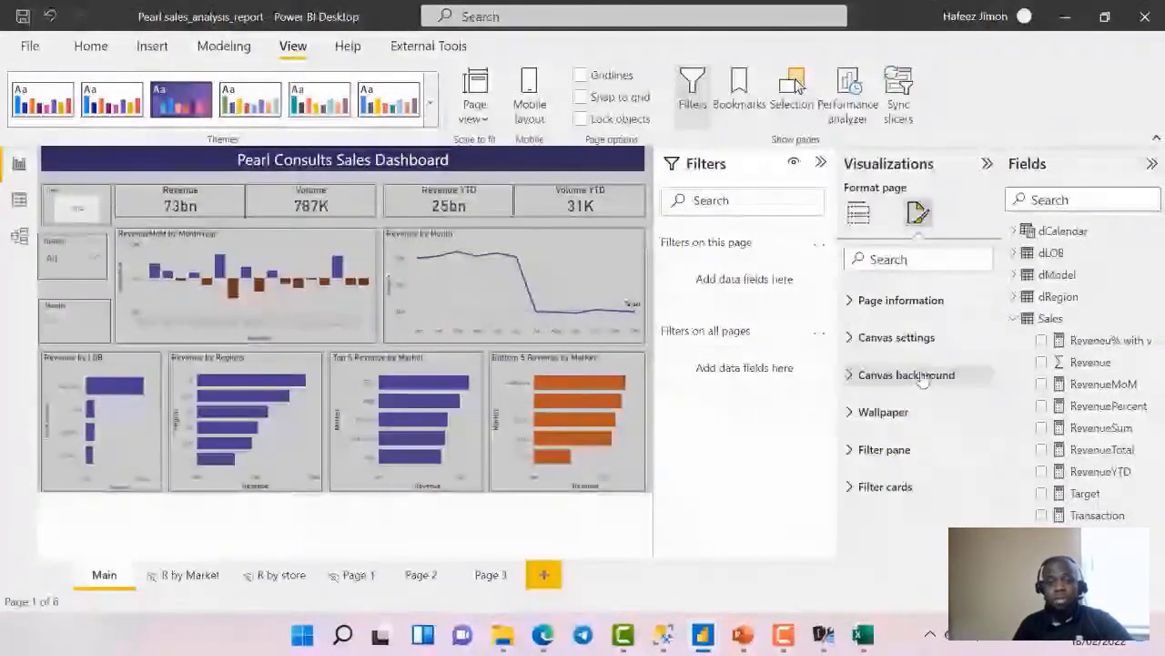
{"action": "left_click", "coordinate": [821, 163]}
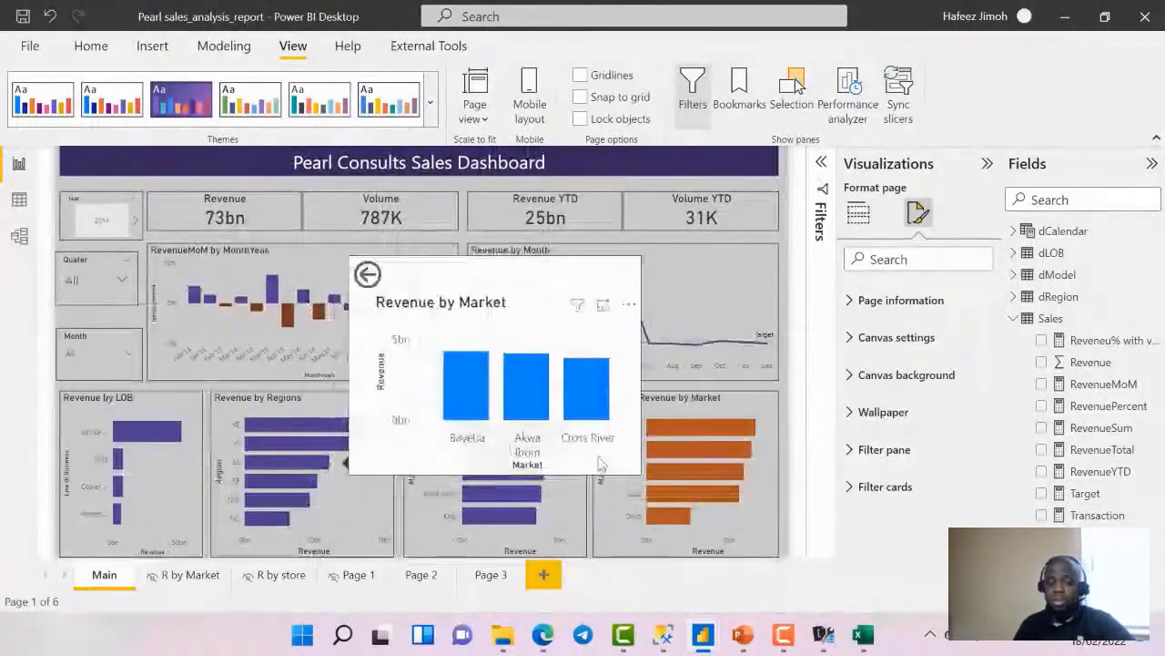
Add an empty line chart to Page 3, move it to the middle of the canvas and expand the dCalendar fields
{"action": "left_click", "coordinate": [492, 583]}
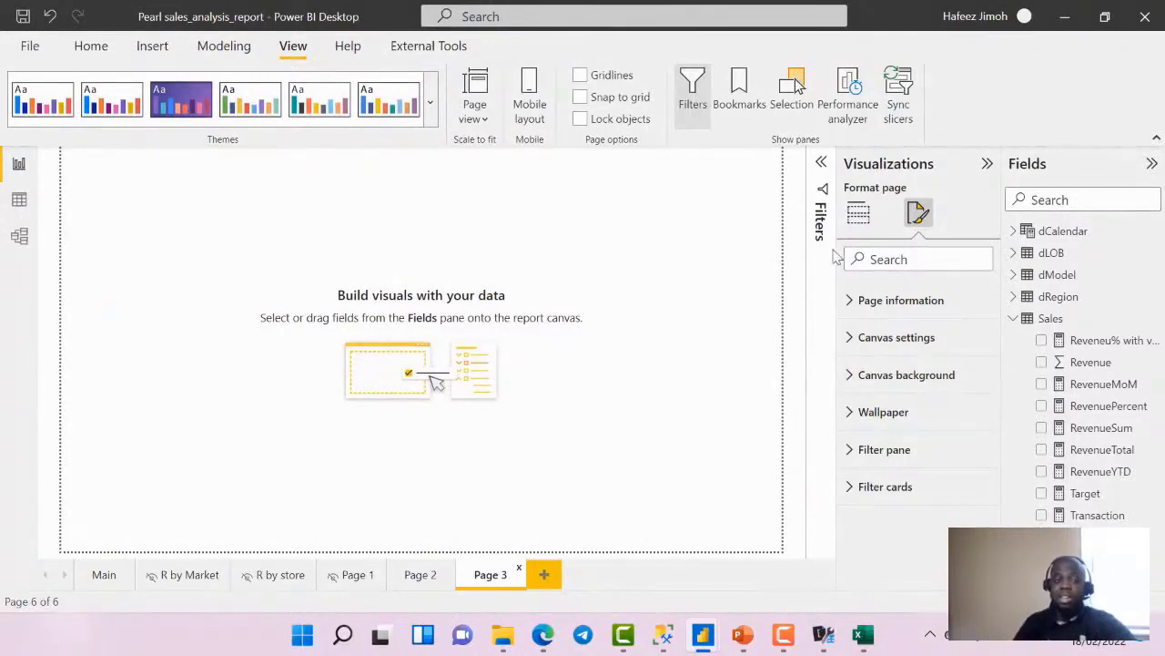
{"action": "left_click", "coordinate": [858, 215]}
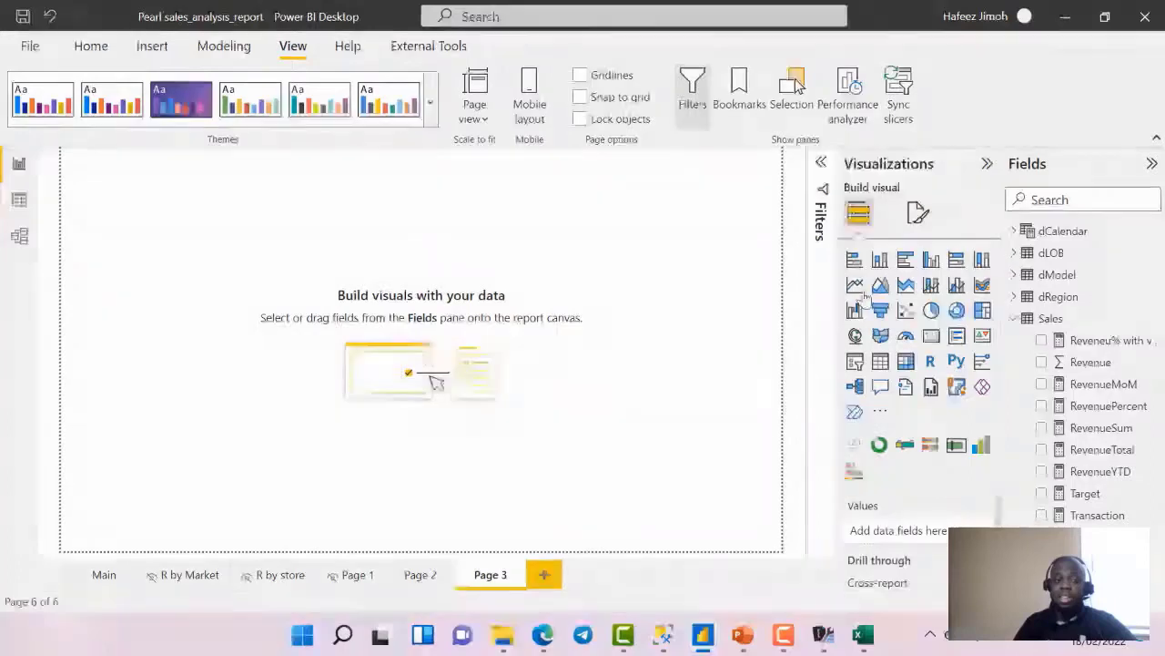
{"action": "left_click", "coordinate": [1014, 232]}
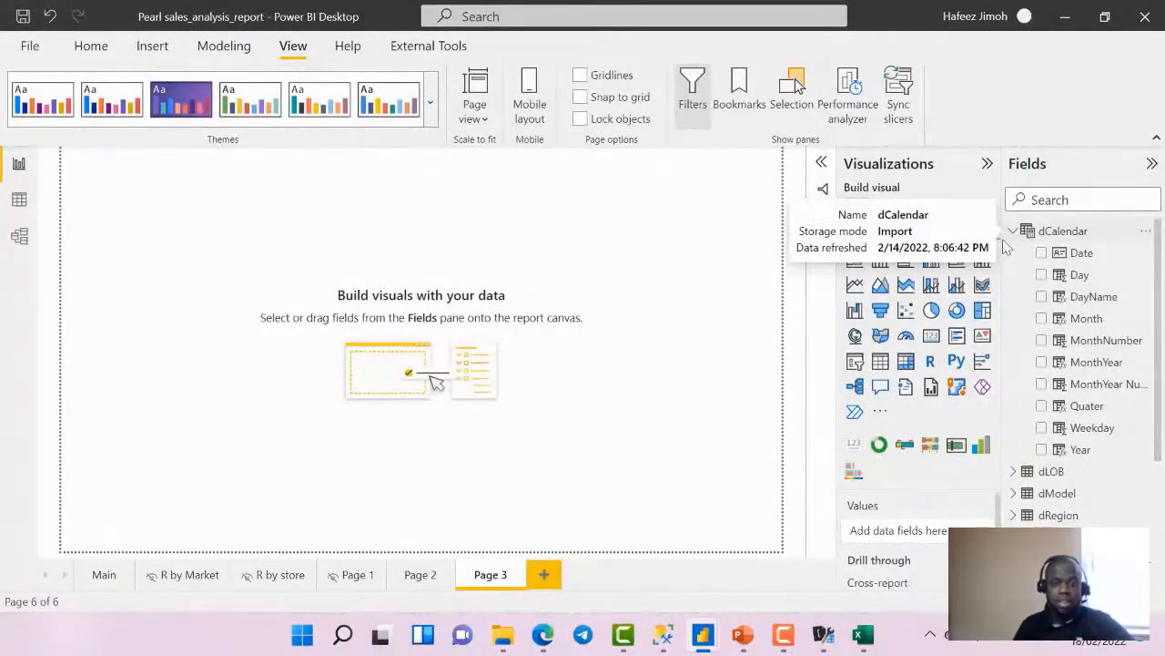
{"action": "left_click", "coordinate": [854, 285]}
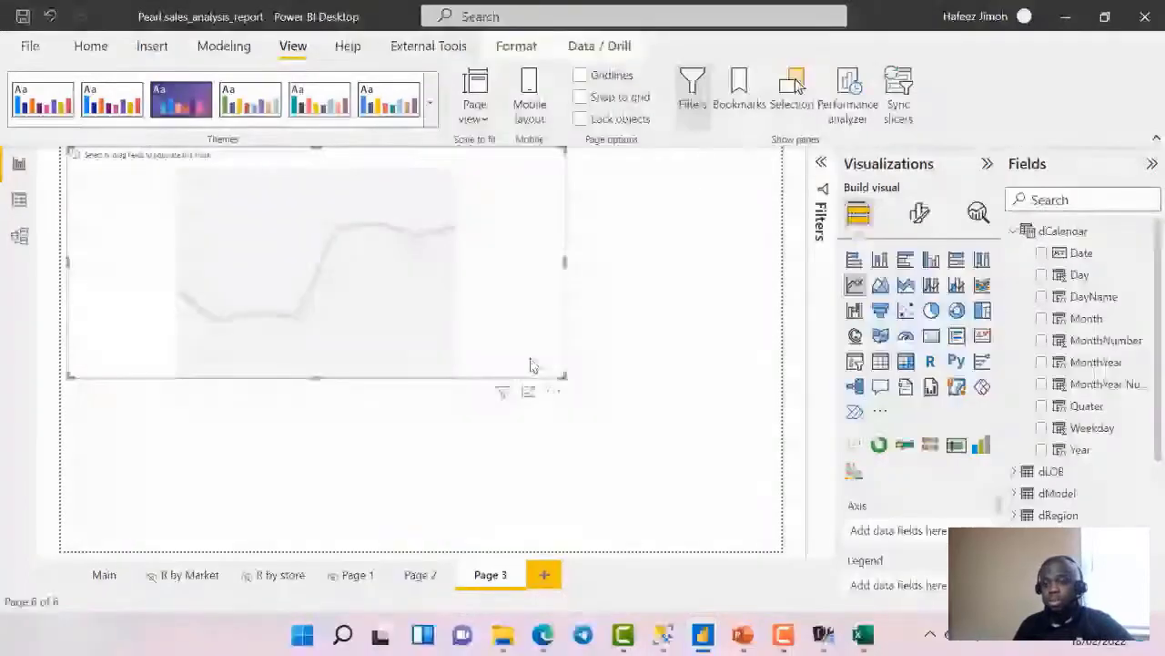
{"action": "left_click_drag", "start_coordinate": [521, 346], "coordinate": [624, 404]}
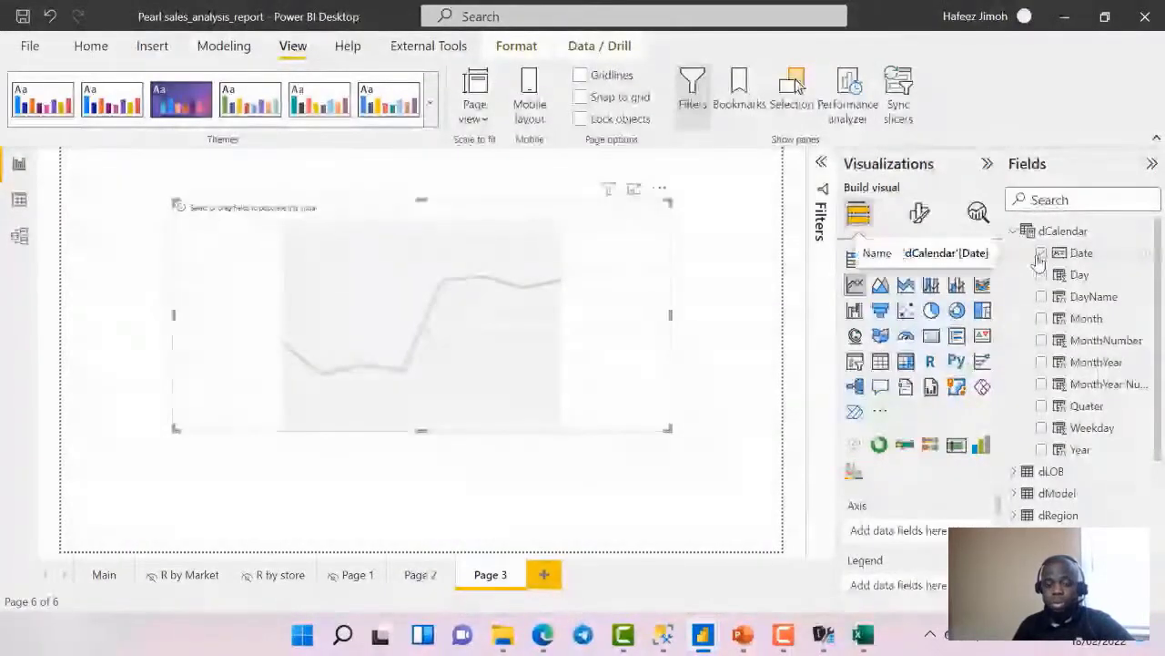
Add the RevenueSum measure from the Sales table to the line chart
{"action": "scroll", "coordinate": [1036, 383], "scroll_direction": "down", "scroll_amount": 3}
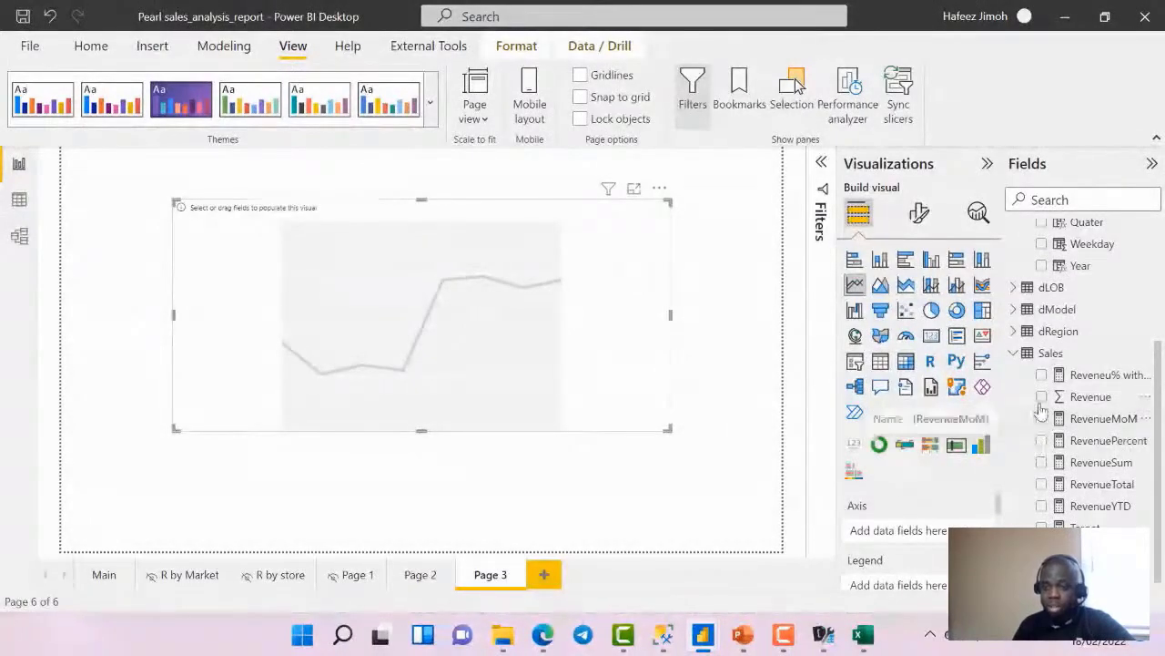
{"action": "left_click", "coordinate": [1042, 463]}
{"action": "scroll", "coordinate": [1043, 455], "scroll_direction": "up", "scroll_amount": 3}
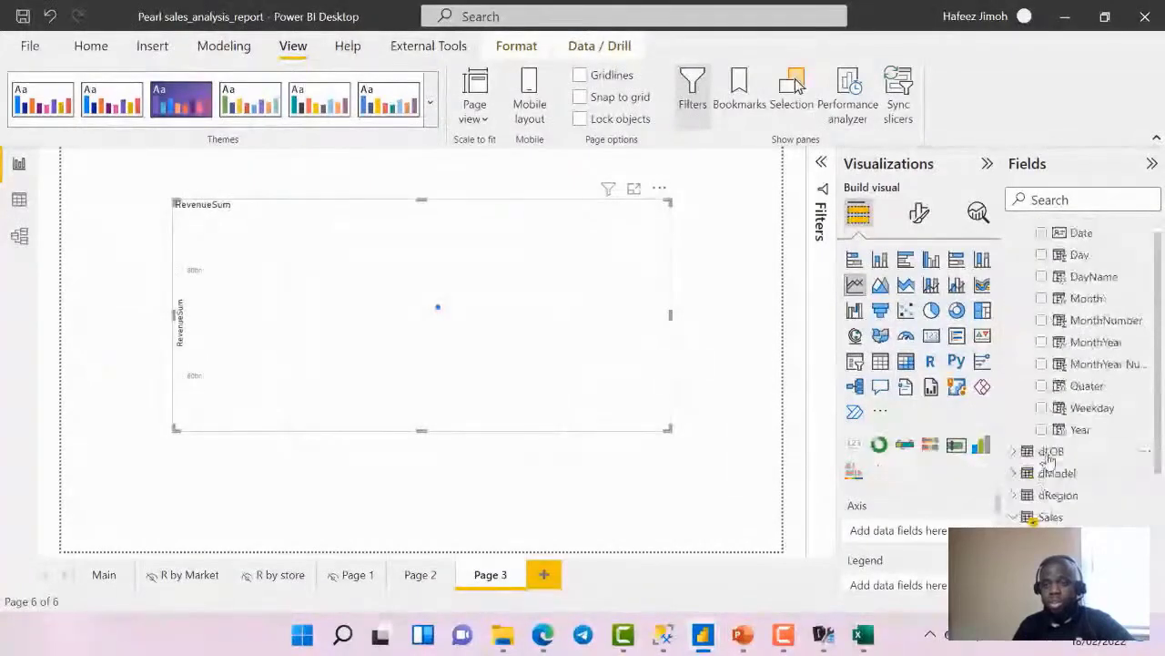
{"action": "scroll", "coordinate": [1025, 451], "scroll_direction": "up", "scroll_amount": 1}
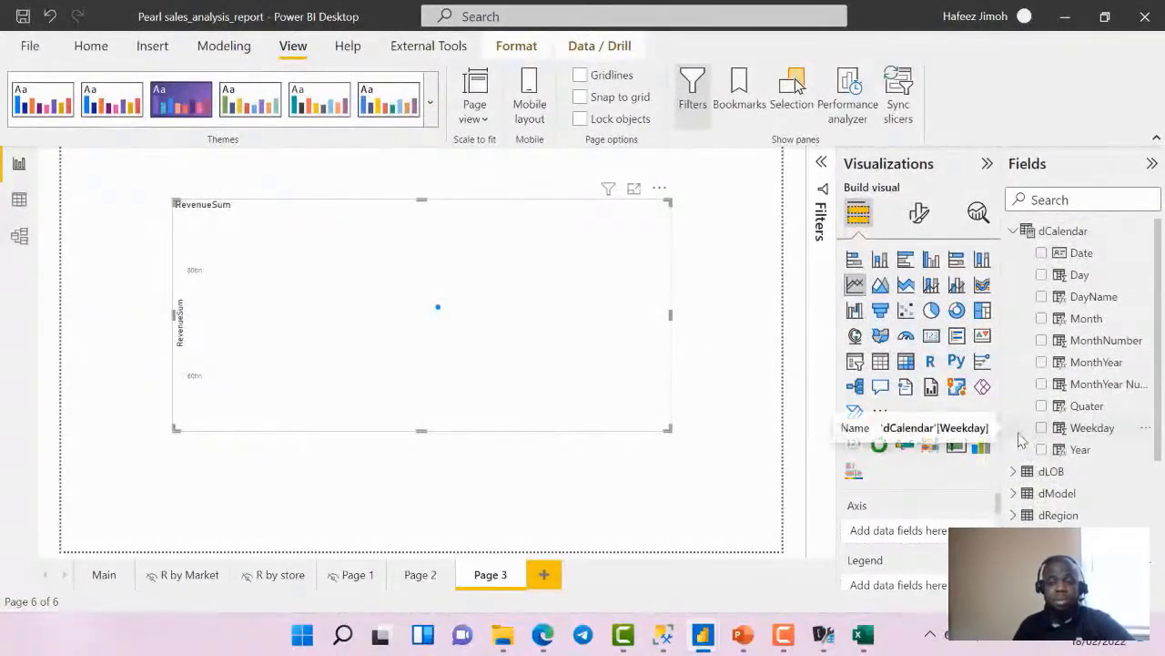
Create a hierarchy from the Date field in dCalendar and add the MonthYear field to it
{"action": "right_click", "coordinate": [1080, 253]}
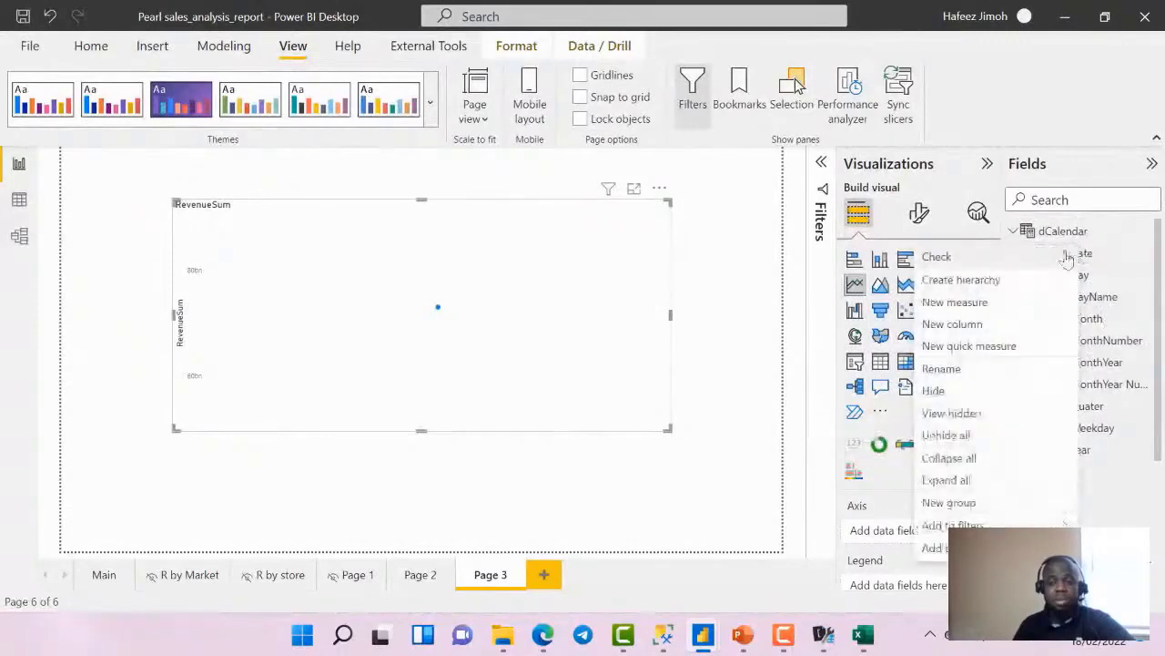
{"action": "left_click", "coordinate": [1049, 283]}
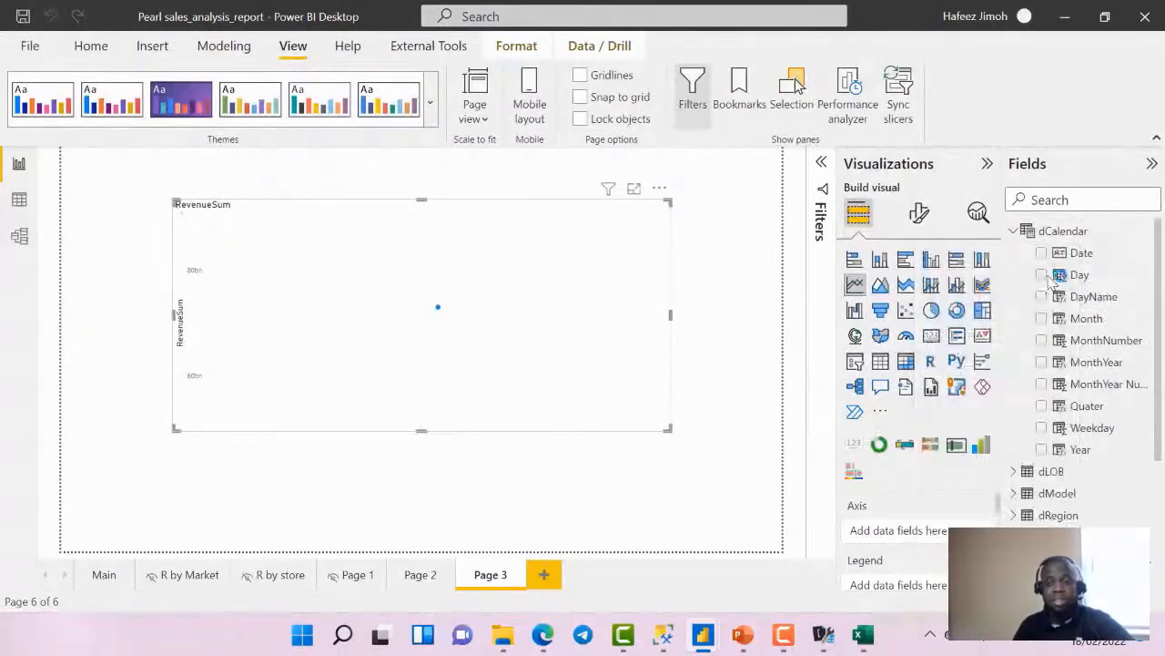
{"action": "left_click", "coordinate": [1027, 275]}
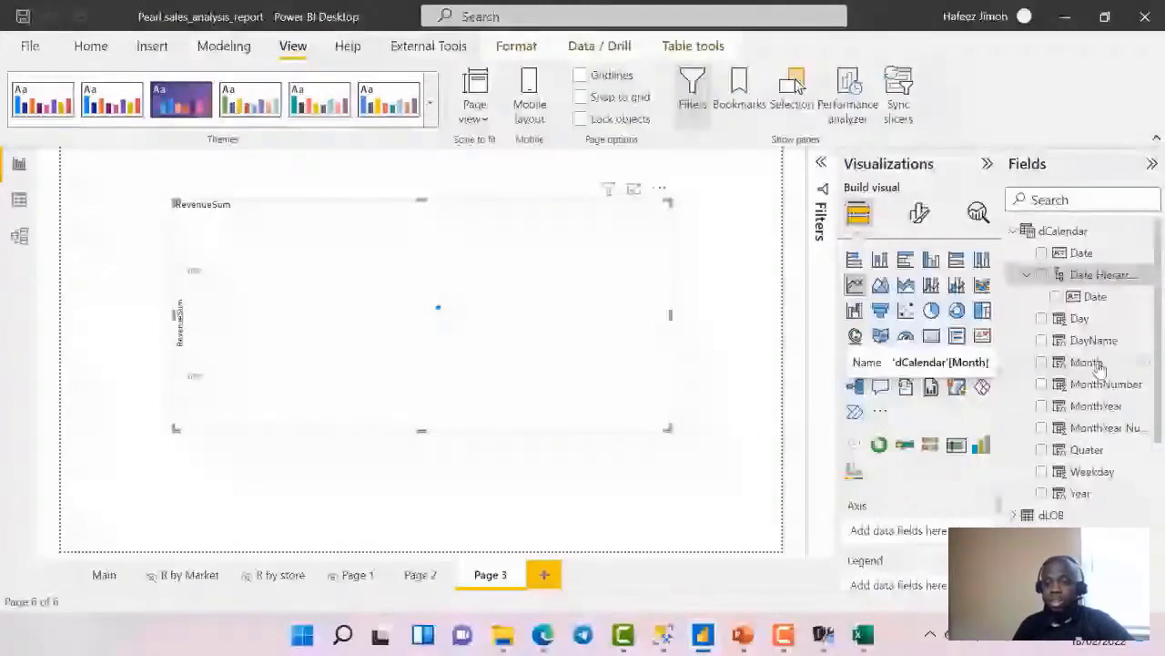
{"action": "right_click", "coordinate": [1068, 406]}
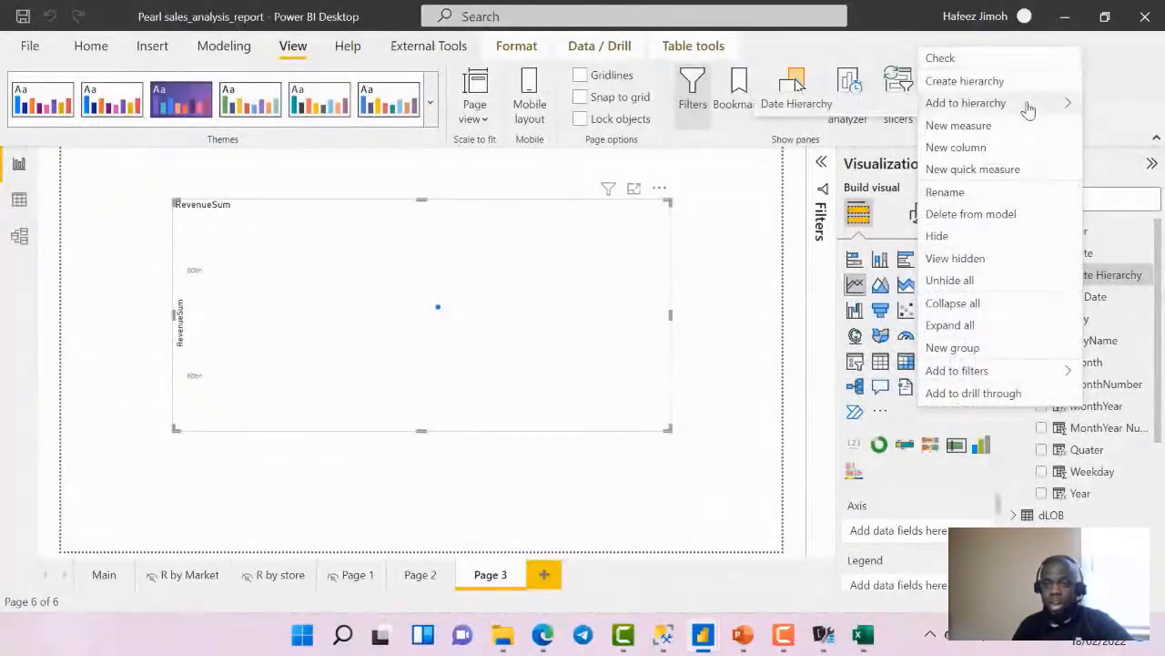
{"action": "left_click", "coordinate": [897, 111]}
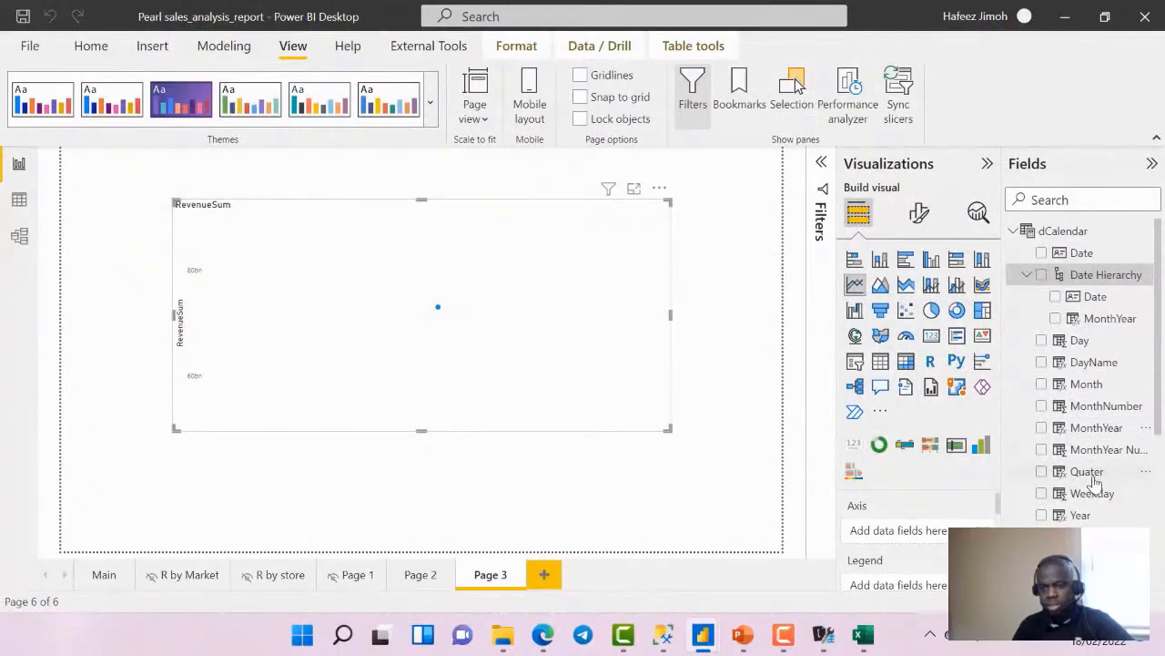
Add the Quater and Year fields from dCalendar to the existing Date Hierarchy
{"action": "right_click", "coordinate": [1096, 482]}
{"action": "mouse_move", "coordinate": [1002, 179]}
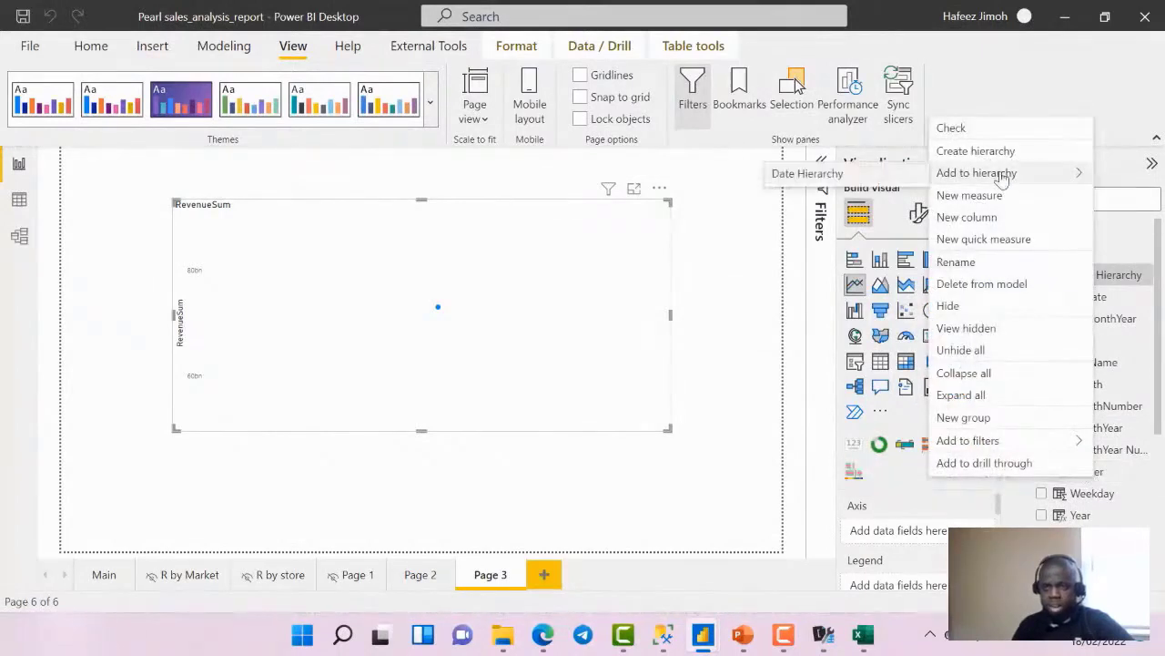
{"action": "left_click", "coordinate": [807, 173]}
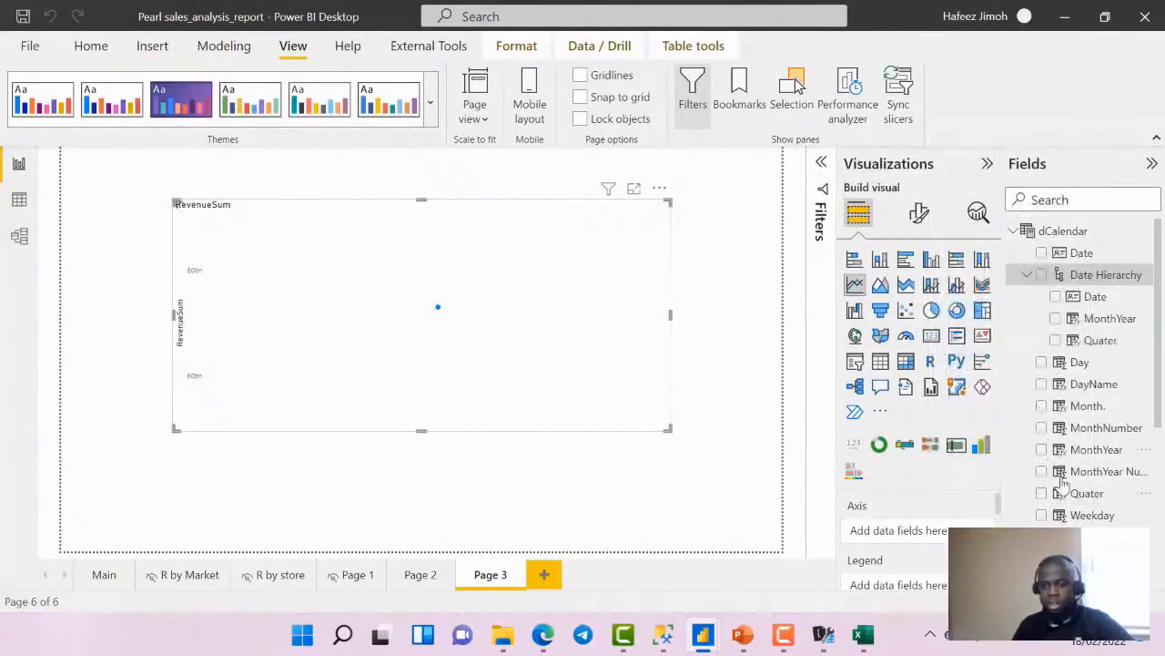
{"action": "right_click", "coordinate": [1093, 537]}
{"action": "mouse_move", "coordinate": [983, 231]}
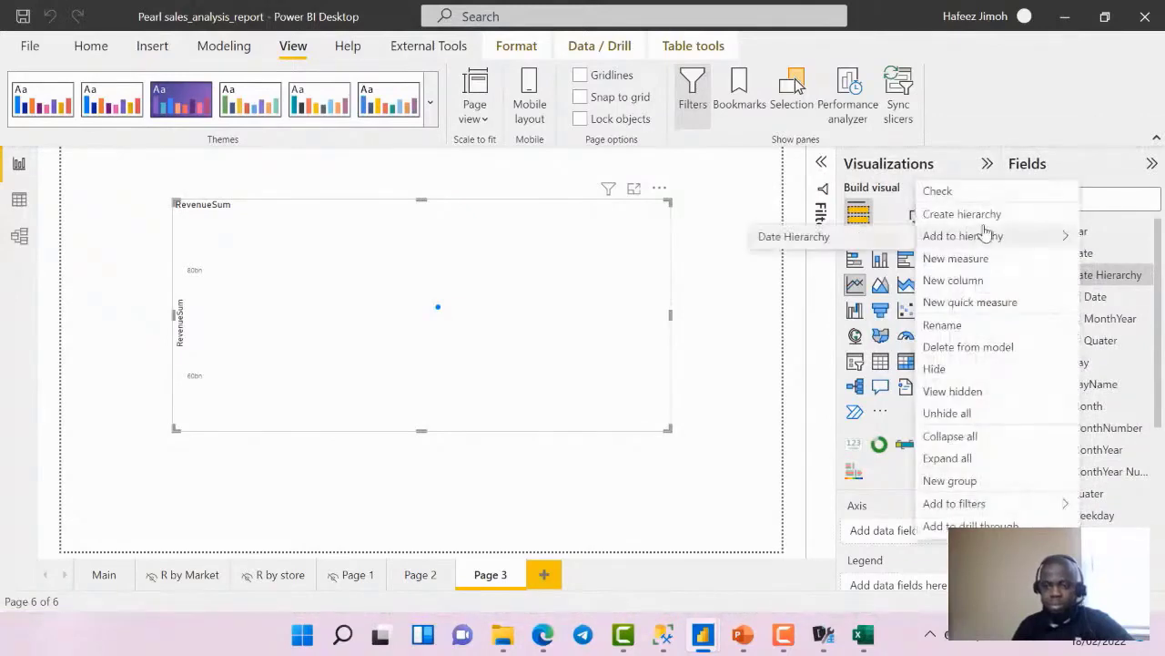
{"action": "left_click", "coordinate": [797, 236]}
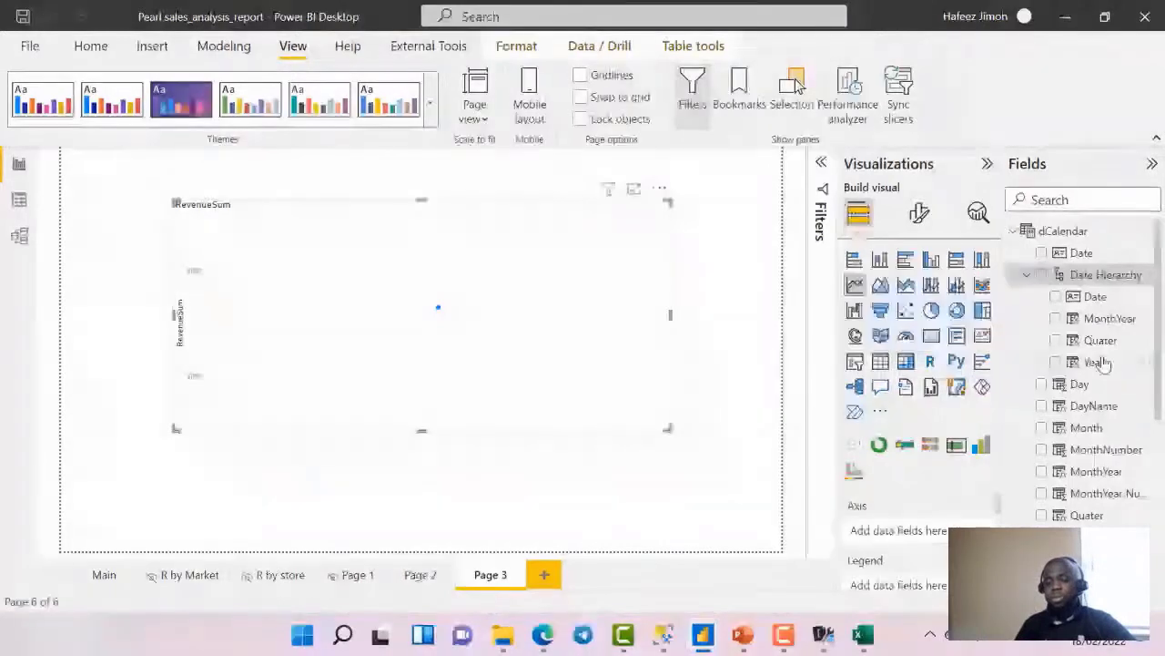
Try to reorder the levels inside Date Hierarchy from the report view's field list
{"action": "left_click", "coordinate": [1105, 321]}
{"action": "left_click_drag", "start_coordinate": [1105, 332], "coordinate": [1097, 366]}
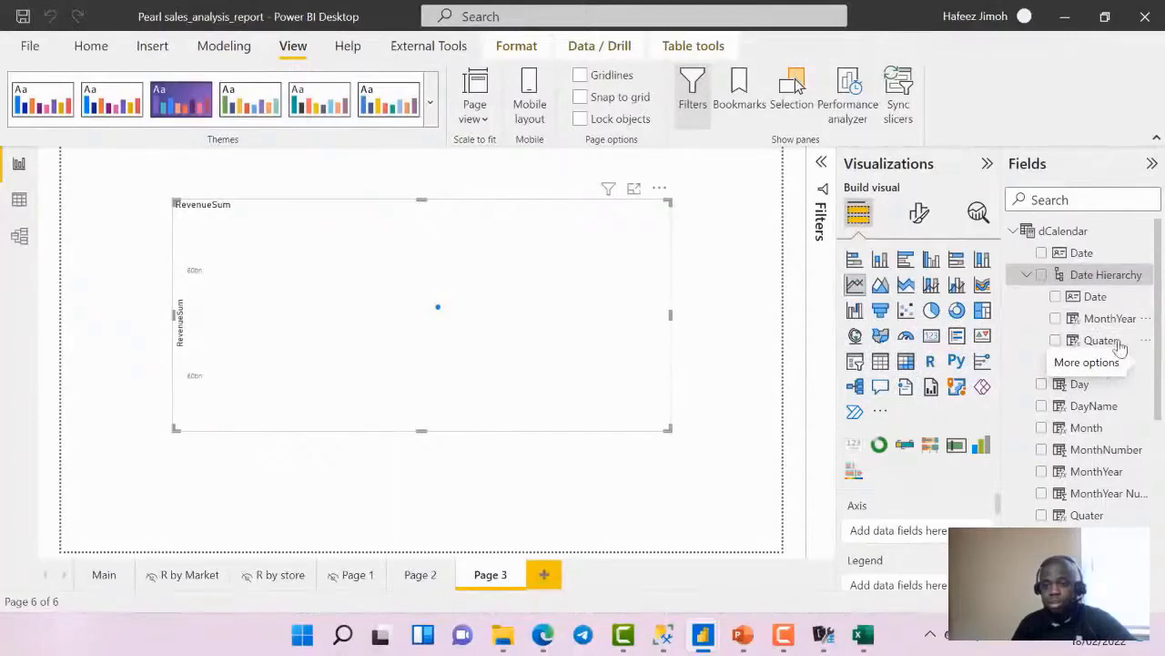
{"action": "left_click", "coordinate": [1140, 318]}
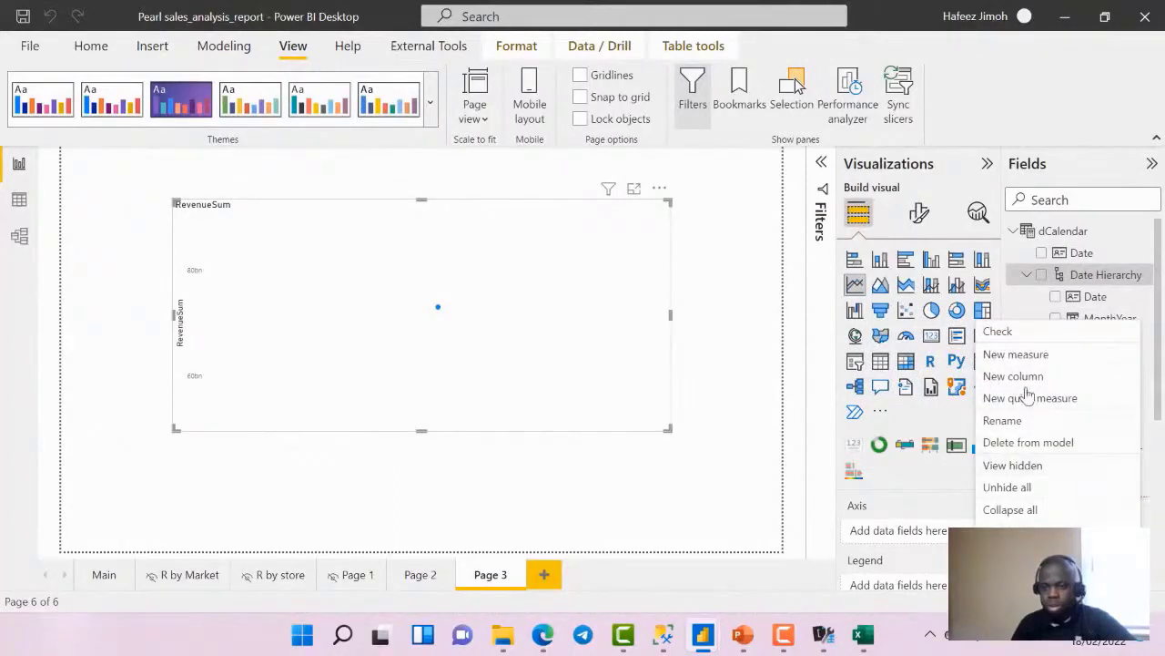
{"action": "left_click", "coordinate": [1026, 298]}
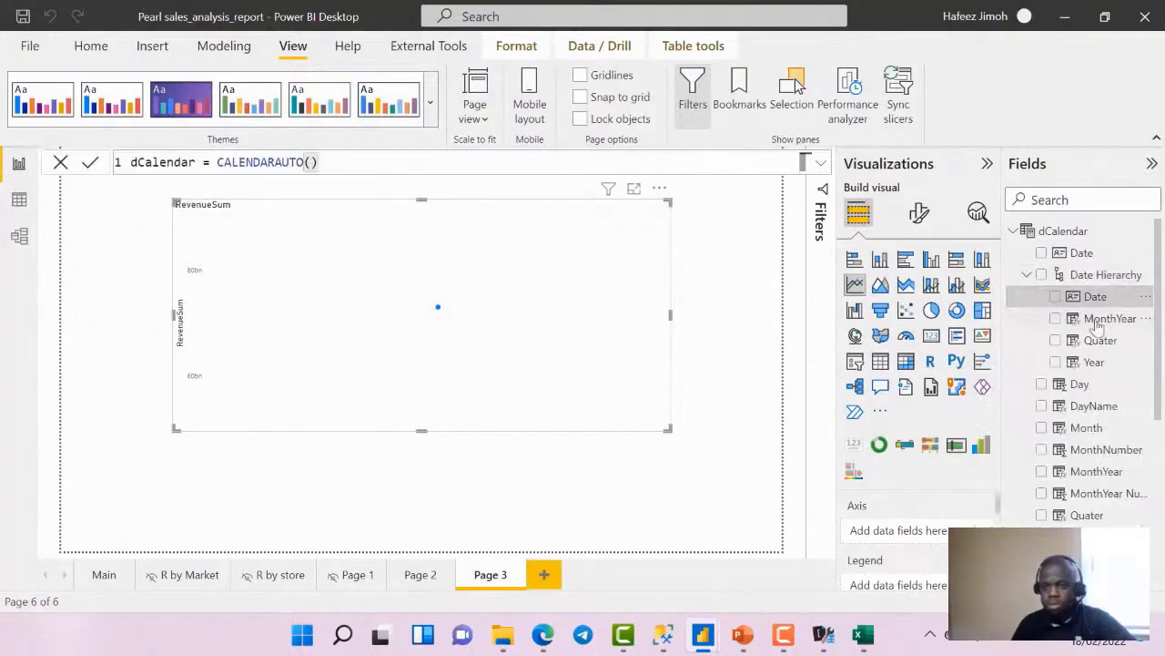
{"action": "left_click", "coordinate": [1146, 324]}
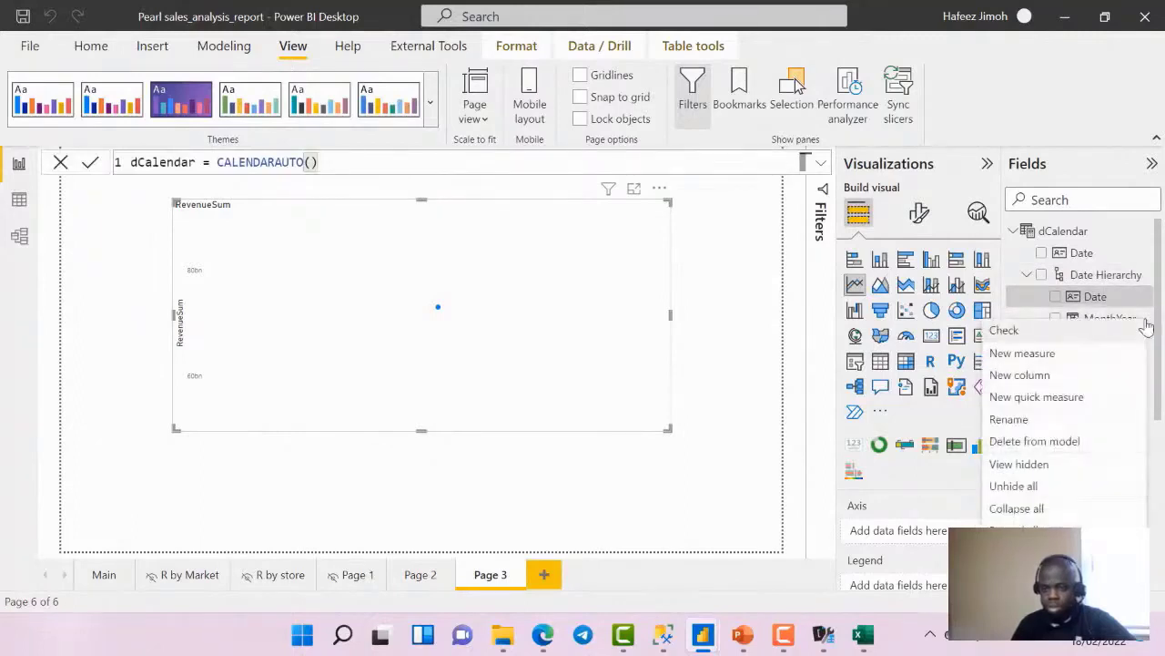
Switch to the model view and display the Date Hierarchy properties with its list of levels
{"action": "left_click", "coordinate": [19, 236]}
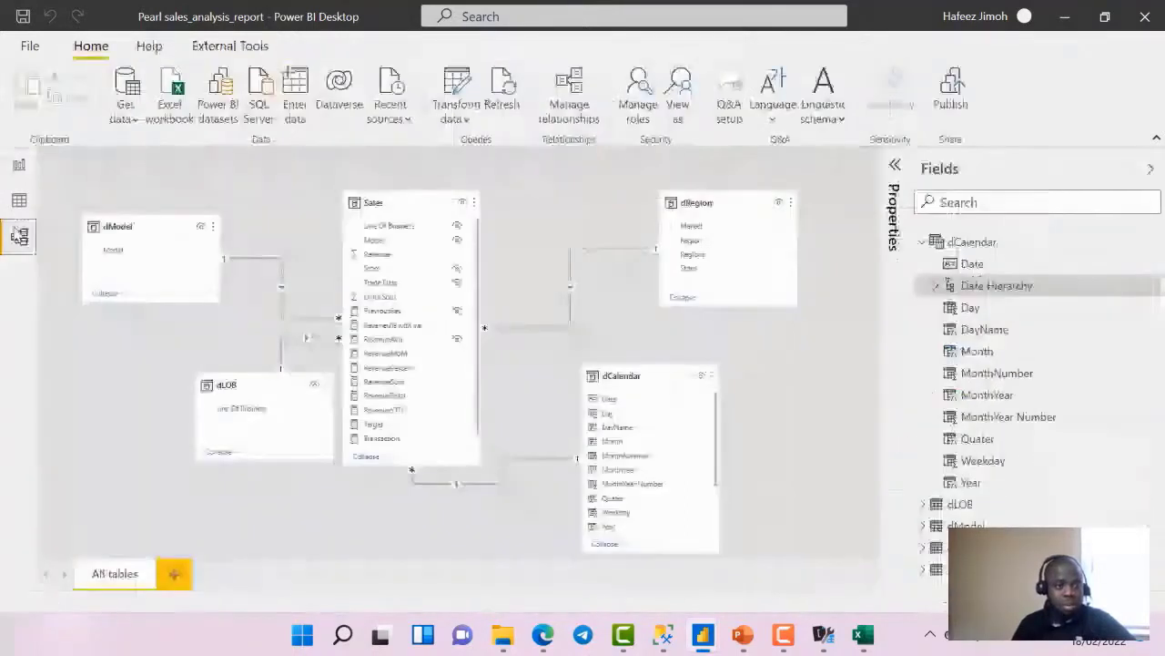
{"action": "left_click", "coordinate": [895, 168]}
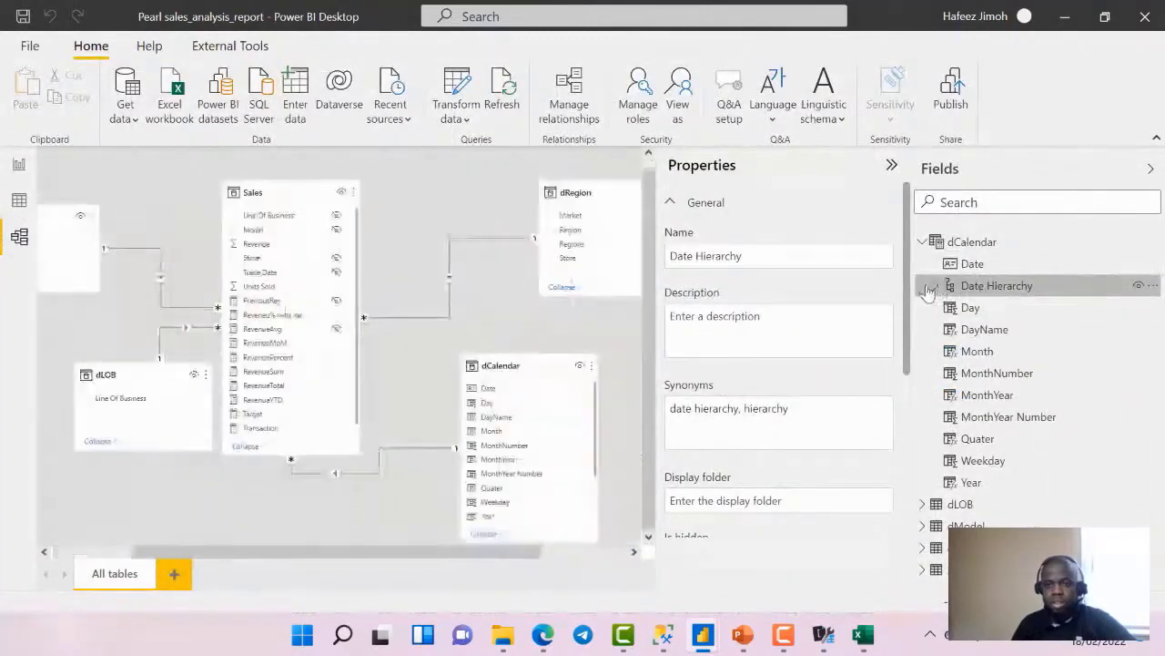
{"action": "left_click", "coordinate": [931, 288]}
{"action": "scroll", "coordinate": [802, 355], "scroll_direction": "down", "scroll_amount": 3}
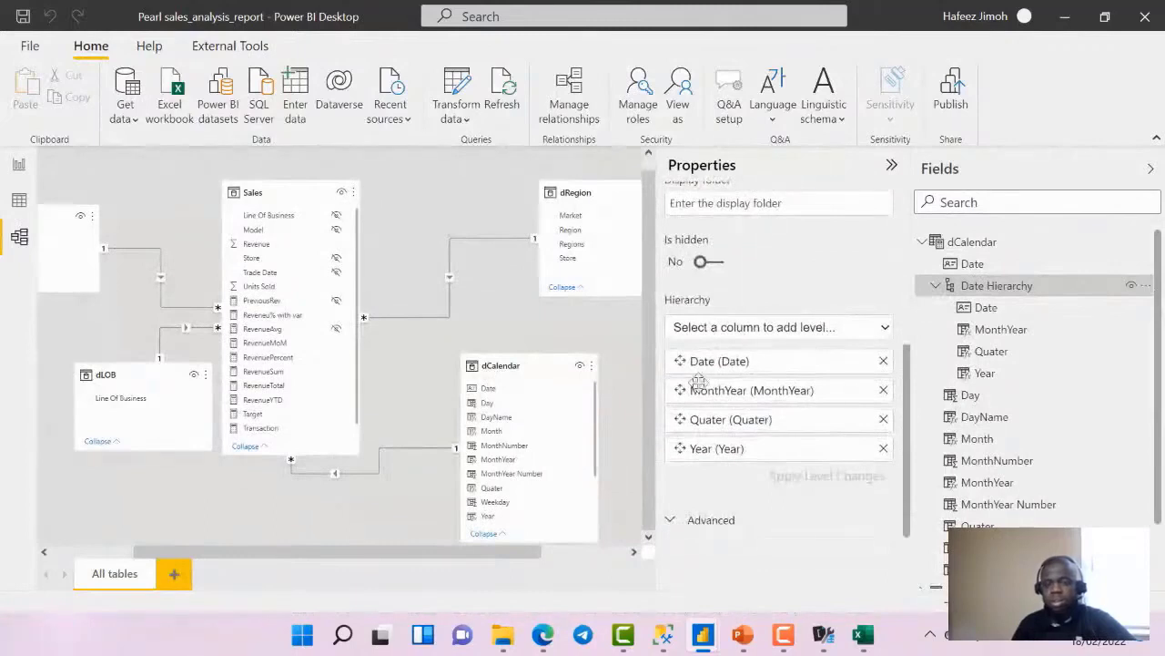
Remove the Year and Quater levels from Date Hierarchy, apply the level changes and confirm the deletion
{"action": "left_click", "coordinate": [881, 448]}
{"action": "left_click", "coordinate": [881, 448]}
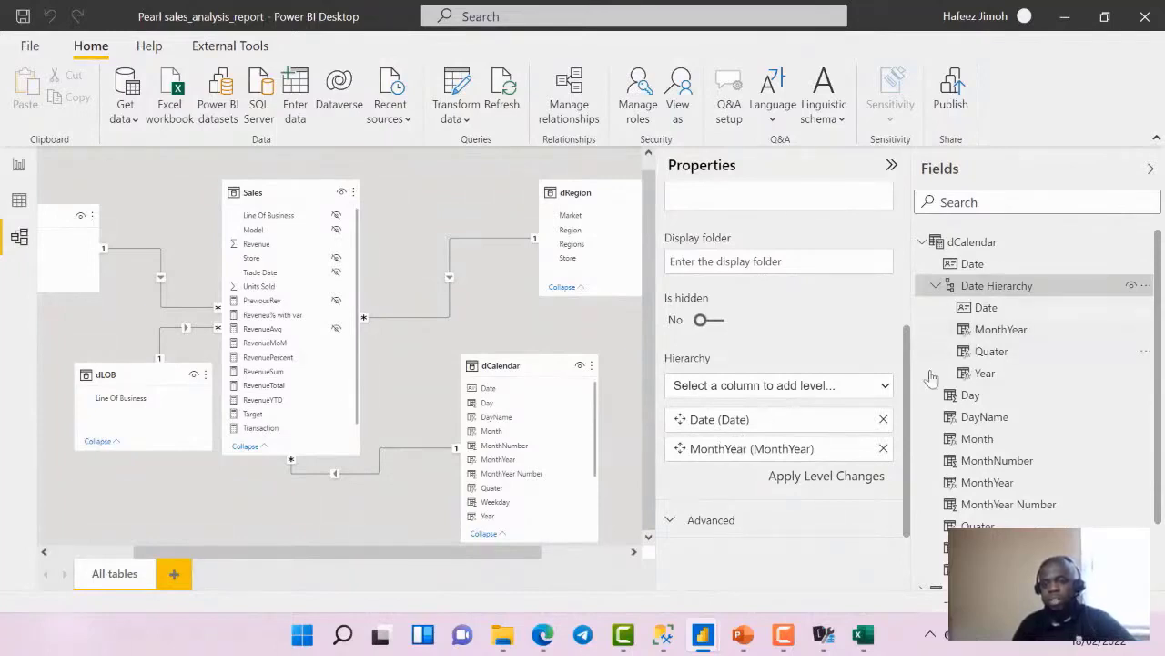
{"action": "left_click", "coordinate": [846, 482]}
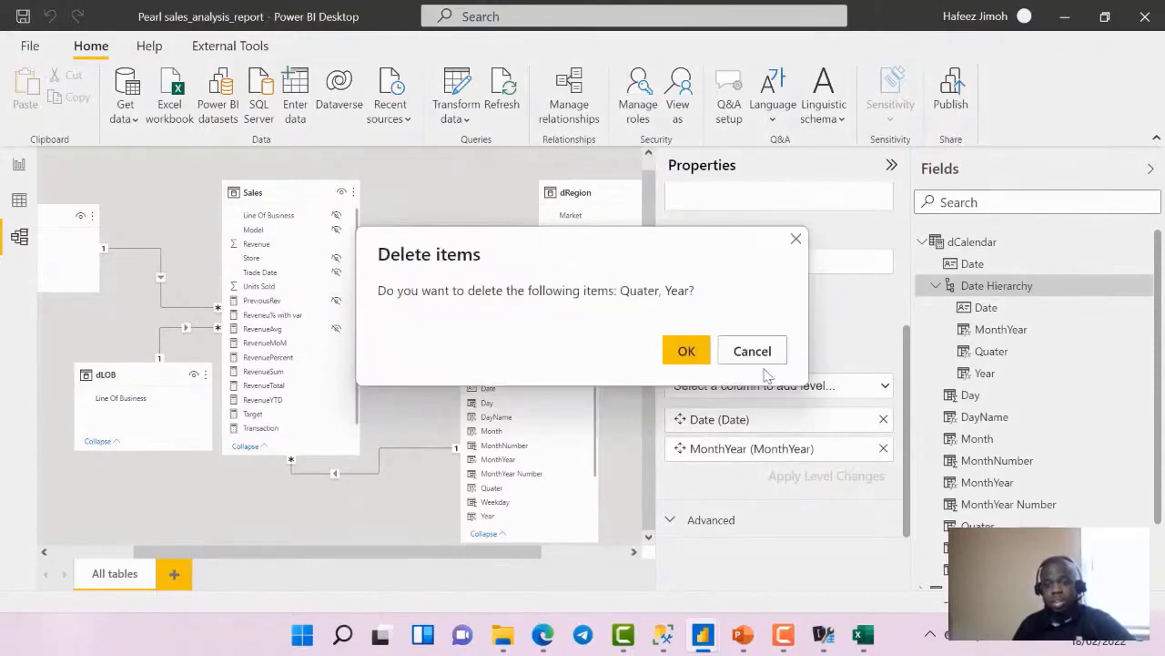
{"action": "left_click", "coordinate": [683, 351]}
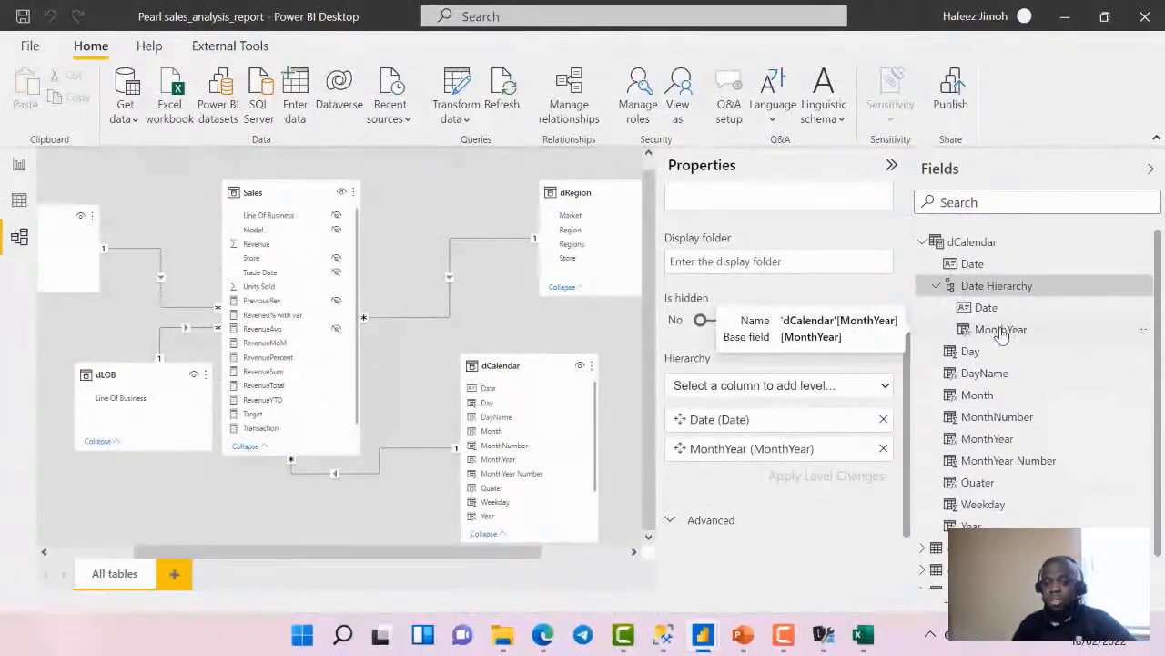
Add Year and Quater as levels of Date Hierarchy, in that order, and apply the level changes
{"action": "left_click", "coordinate": [856, 387]}
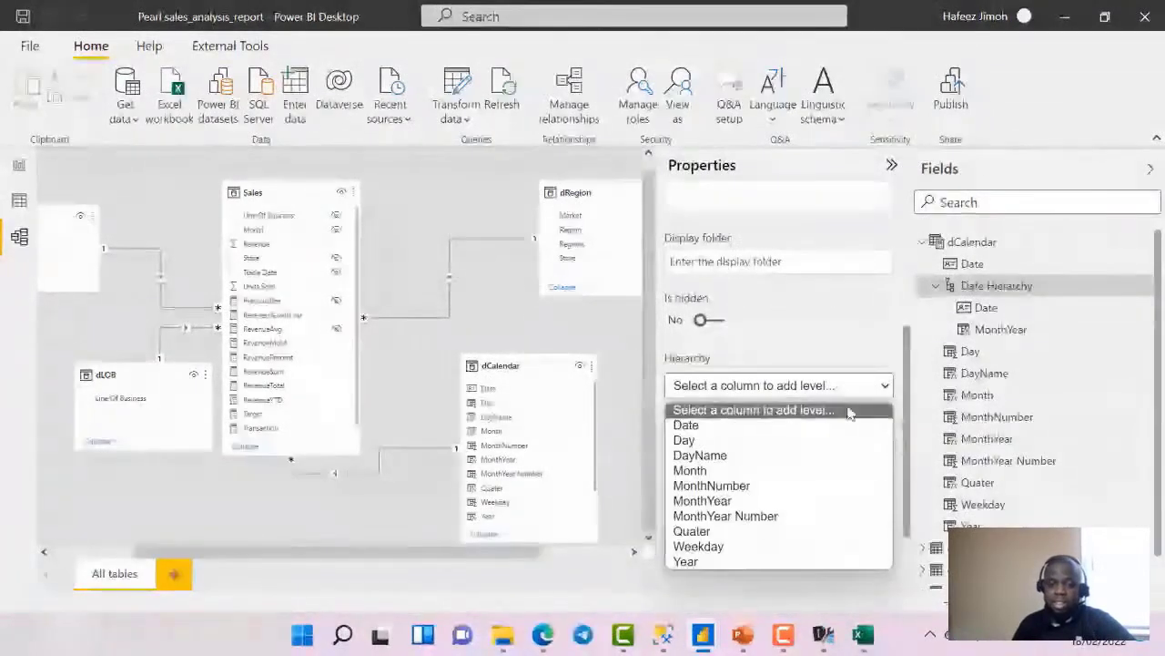
{"action": "left_click", "coordinate": [861, 561]}
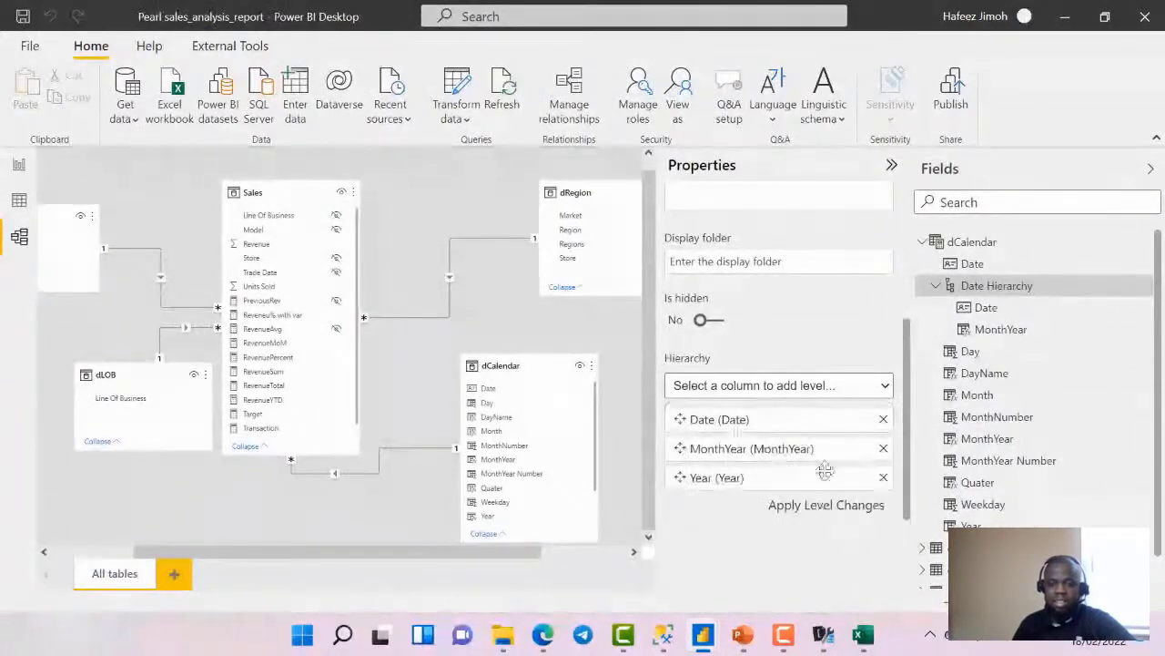
{"action": "left_click", "coordinate": [830, 390]}
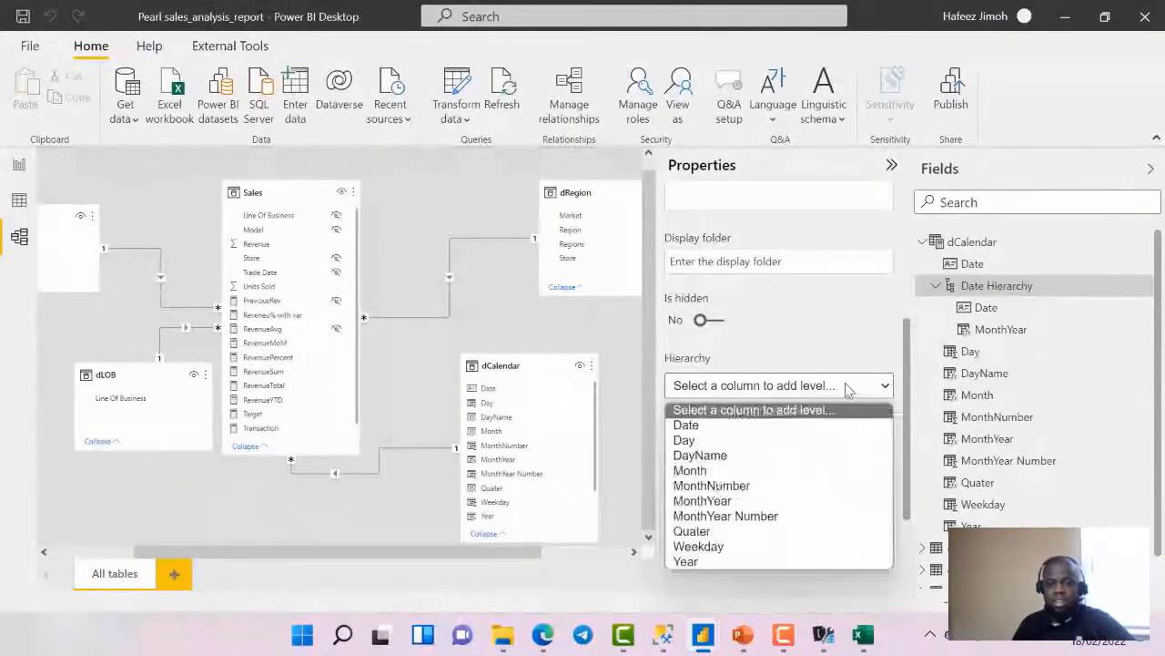
{"action": "left_click", "coordinate": [830, 532]}
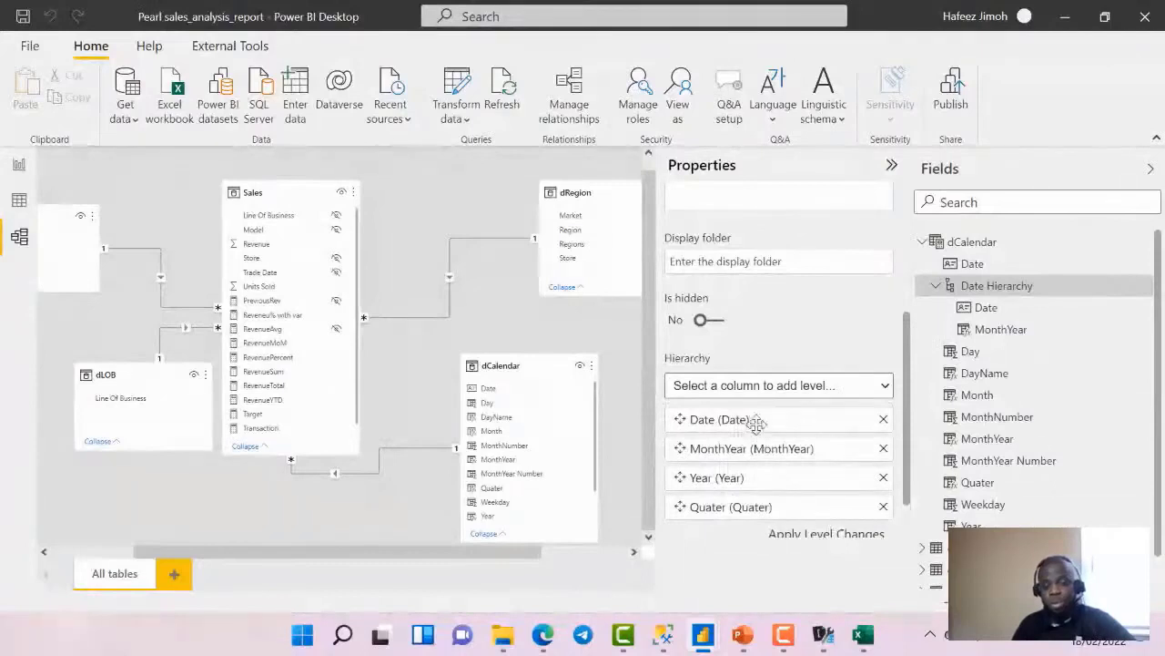
{"action": "left_click", "coordinate": [800, 535]}
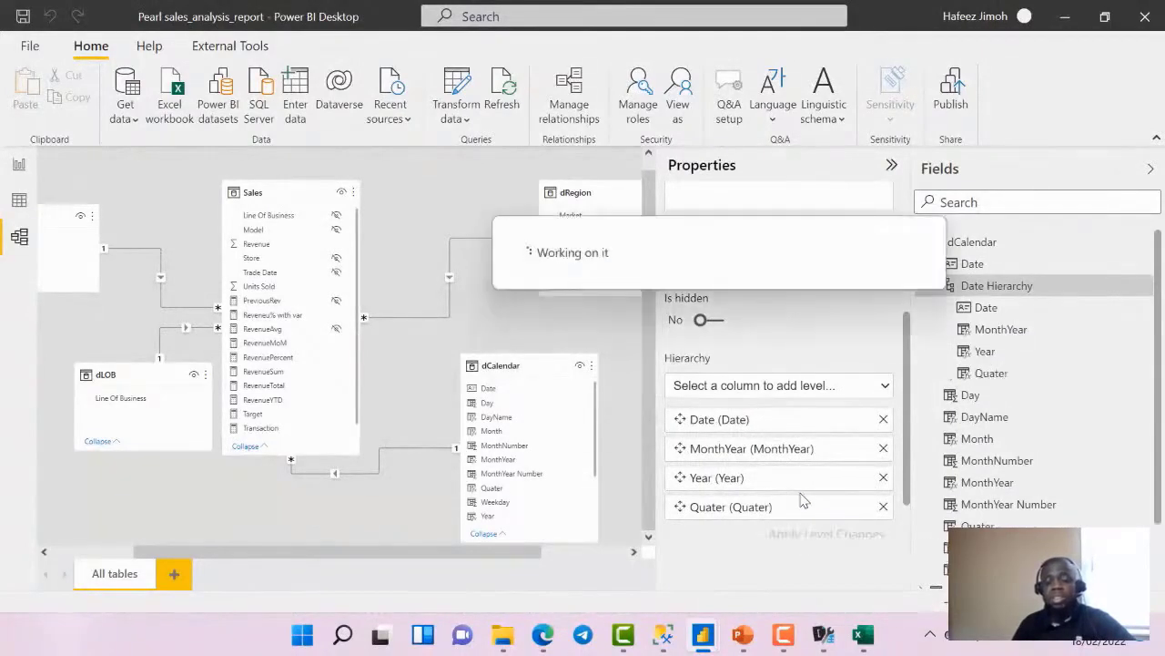
Move the Quater level above Year in Date Hierarchy and apply the level changes
{"action": "scroll", "coordinate": [804, 499], "scroll_direction": "down", "scroll_amount": 1}
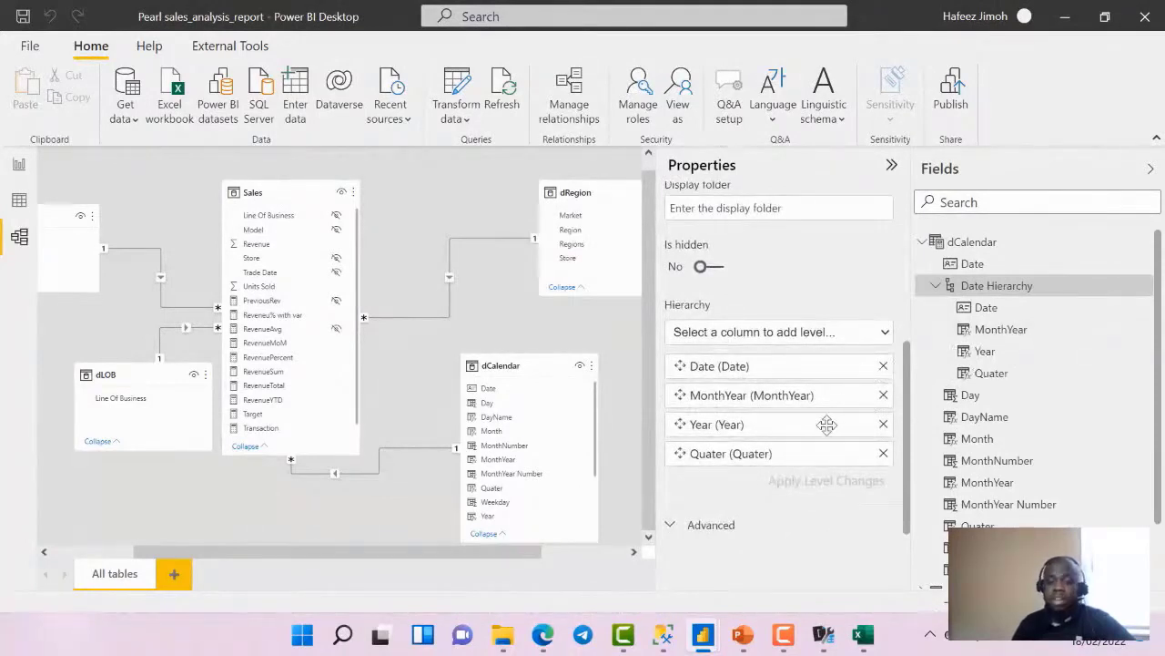
{"action": "mouse_move", "coordinate": [827, 425]}
{"action": "left_mouse_down"}
{"action": "mouse_move", "coordinate": [825, 454]}
{"action": "mouse_move", "coordinate": [810, 414]}
{"action": "left_mouse_up"}
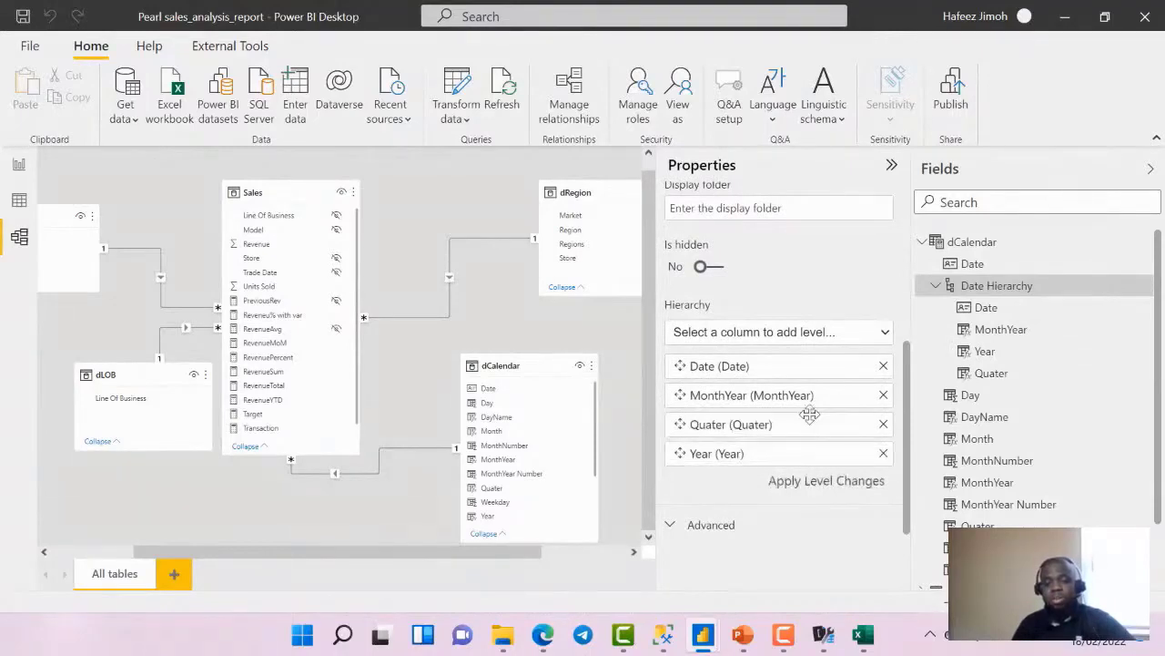
{"action": "left_click", "coordinate": [826, 481]}
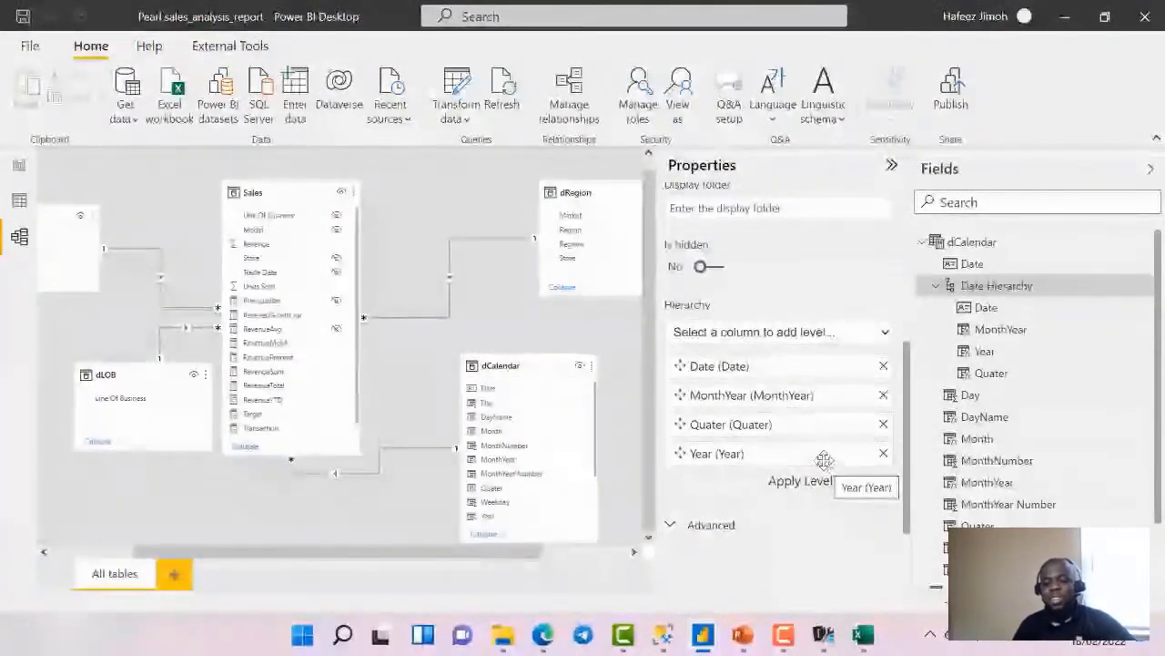
{"action": "left_click", "coordinate": [826, 481]}
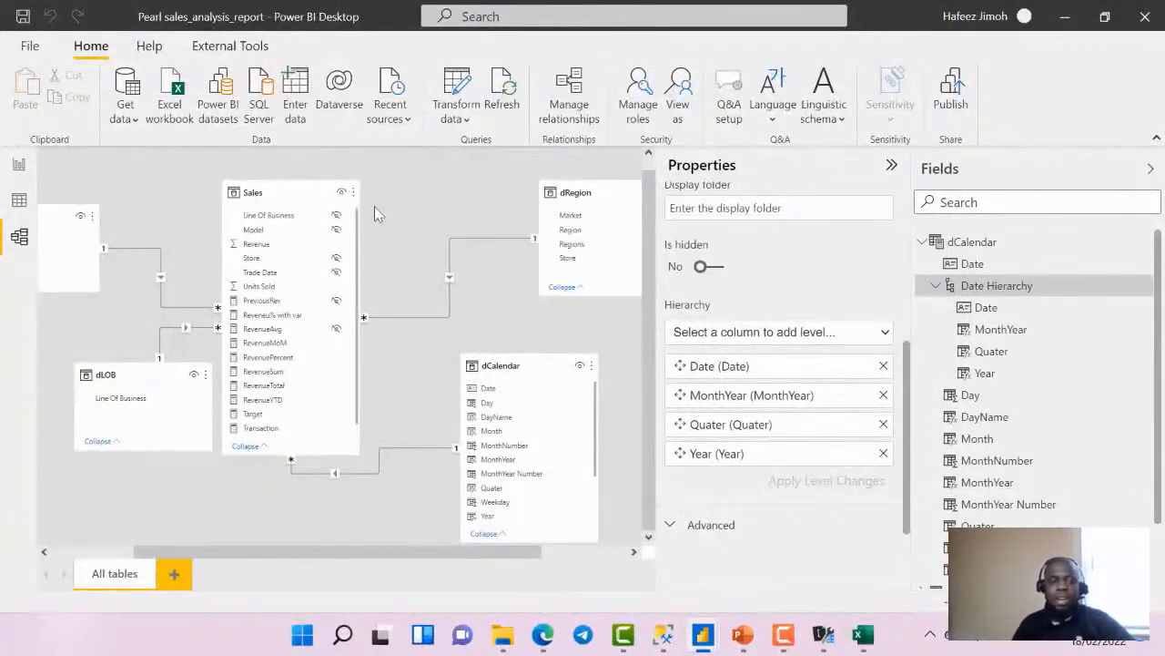
Return to the report view, put Date Hierarchy on the axis of the RevenueSum line chart and enlarge the chart
{"action": "left_click", "coordinate": [19, 166]}
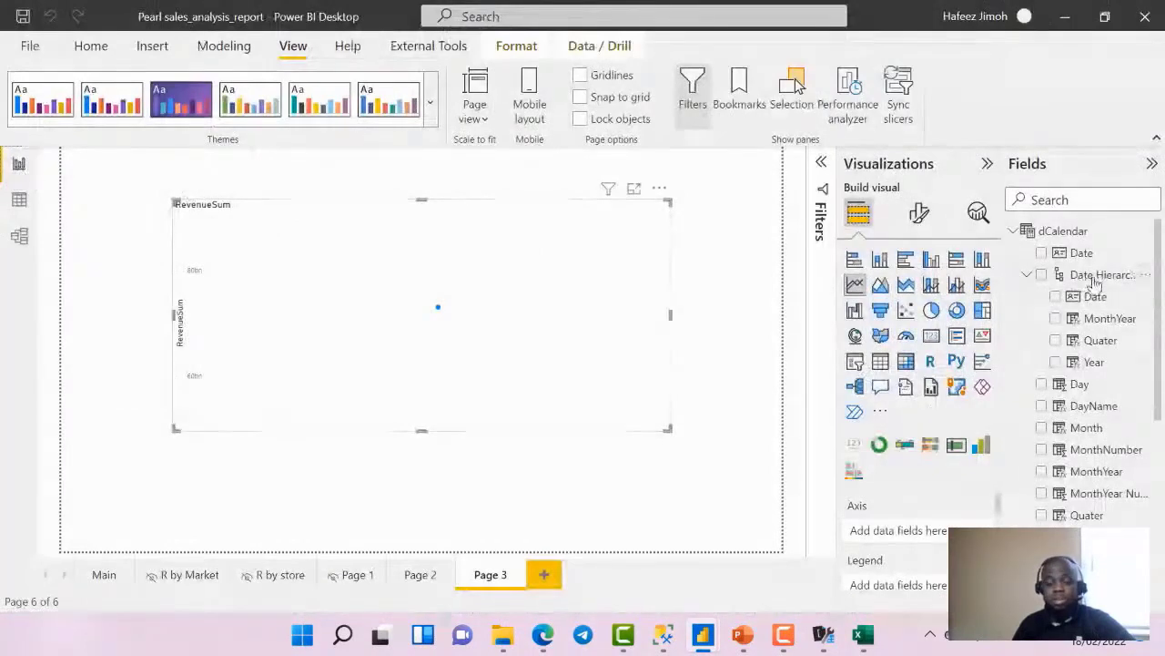
{"action": "left_click_drag", "start_coordinate": [1097, 275], "coordinate": [952, 532]}
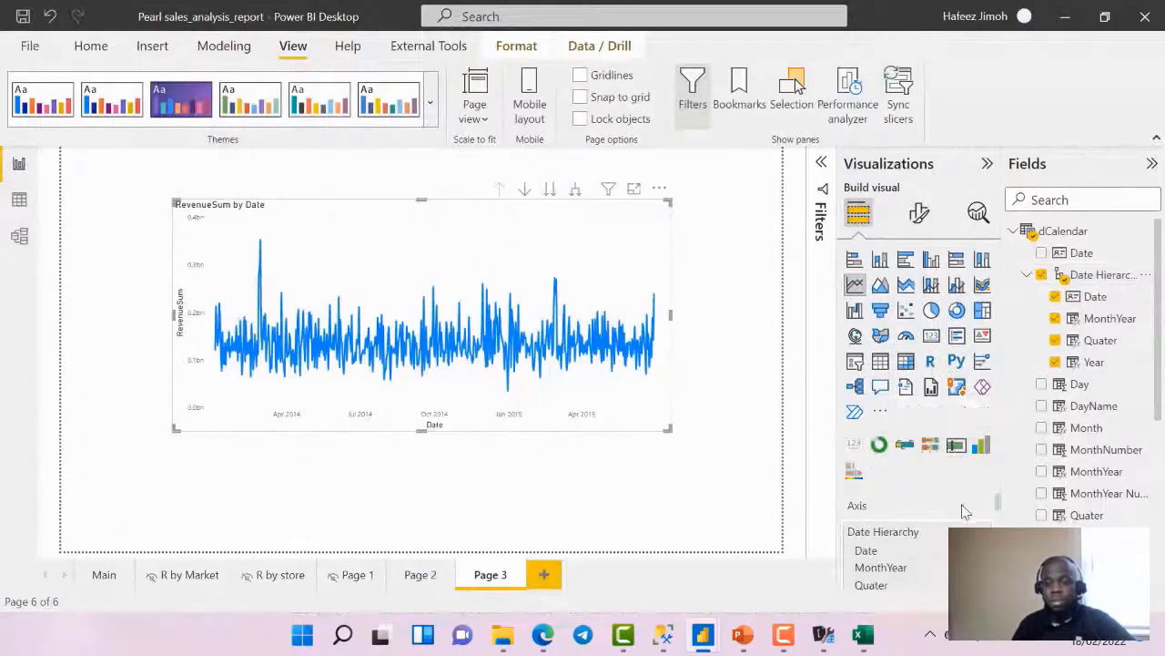
{"action": "scroll", "coordinate": [942, 546], "scroll_direction": "down", "scroll_amount": 3}
{"action": "scroll", "coordinate": [937, 566], "scroll_direction": "down", "scroll_amount": 2}
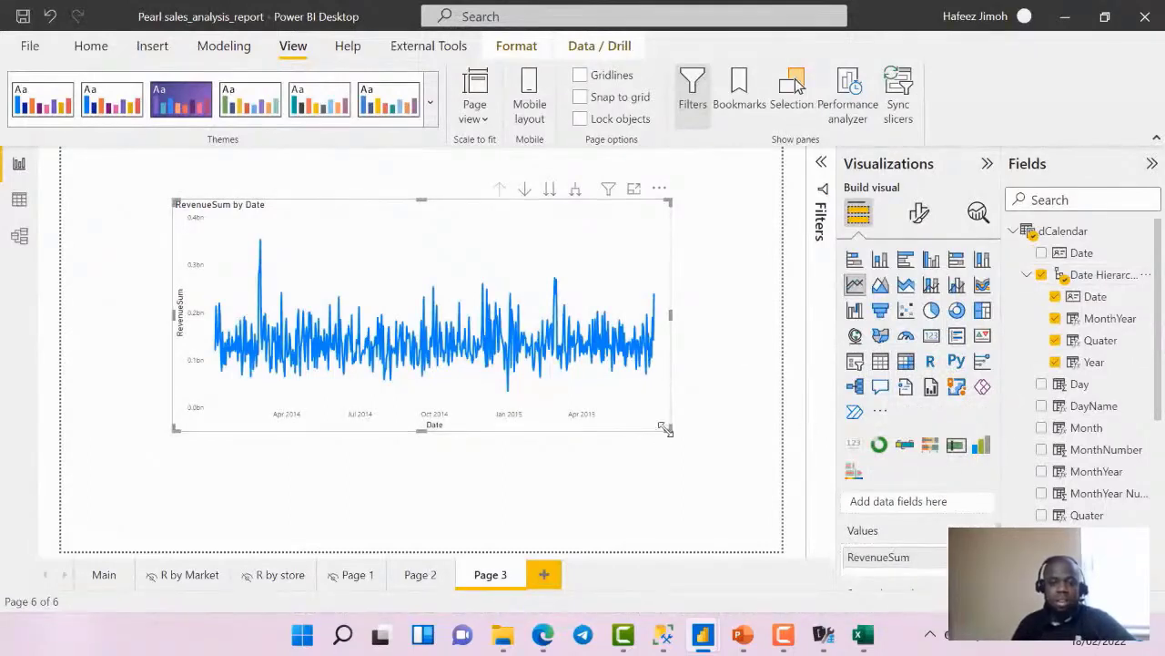
{"action": "left_click_drag", "start_coordinate": [665, 431], "coordinate": [705, 504]}
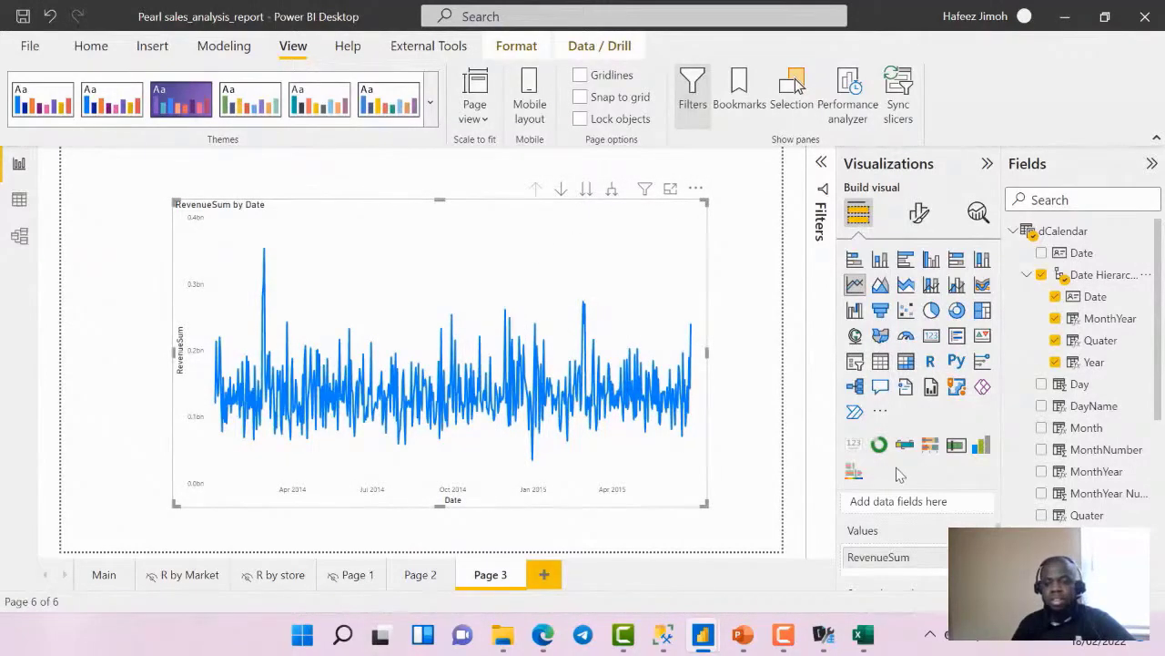
Step the line chart through the MonthYear, Quater and Year levels, and drill back up to Date
{"action": "left_click", "coordinate": [592, 193]}
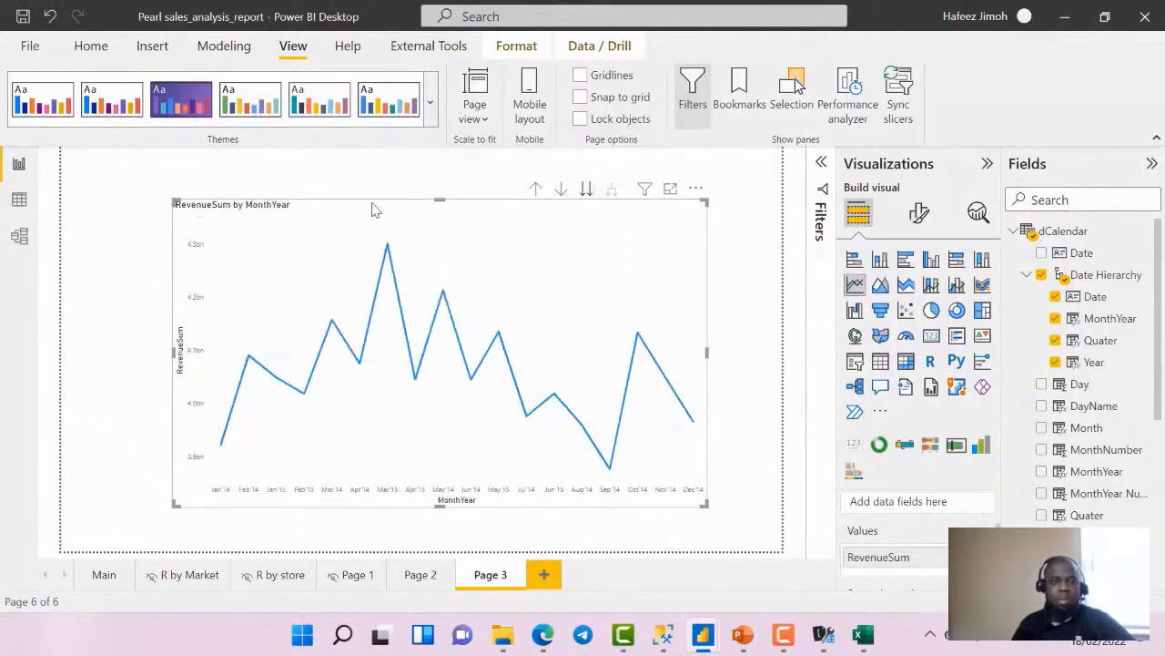
{"action": "left_click", "coordinate": [590, 193]}
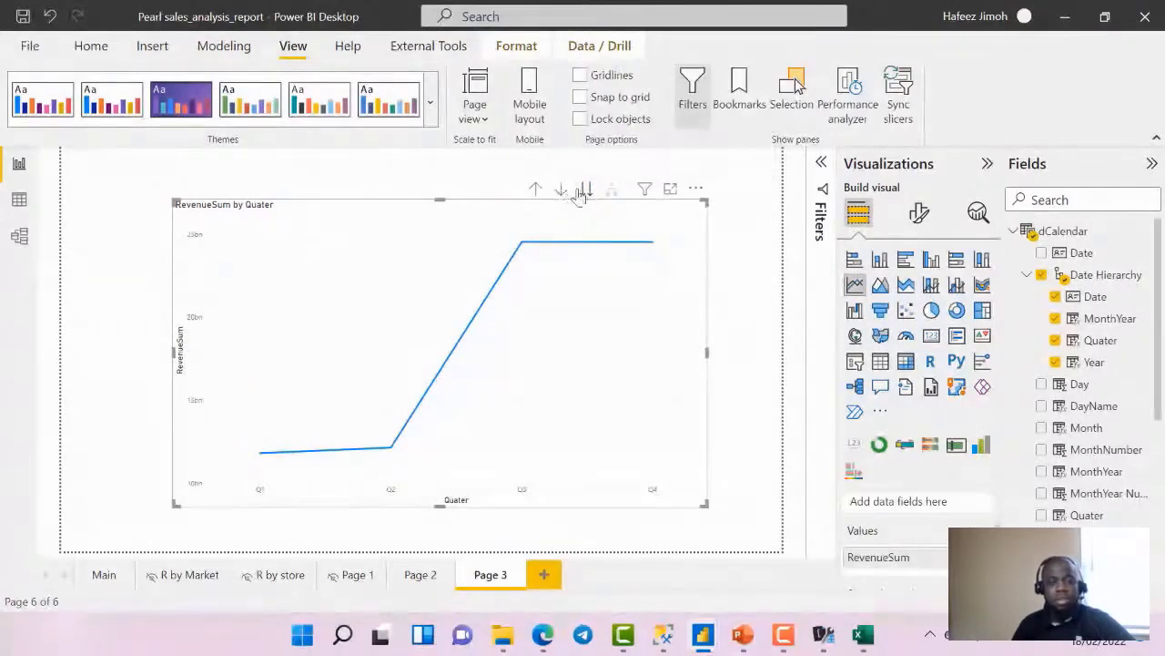
{"action": "left_click", "coordinate": [585, 192]}
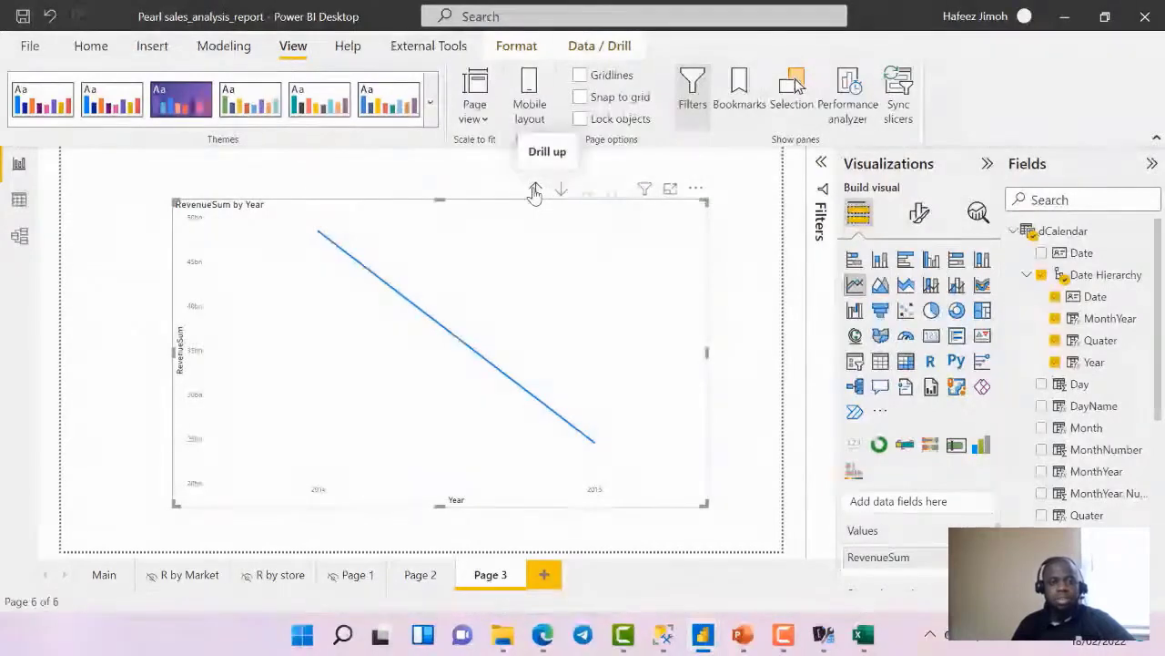
{"action": "left_click", "coordinate": [536, 192]}
{"action": "left_click", "coordinate": [536, 191]}
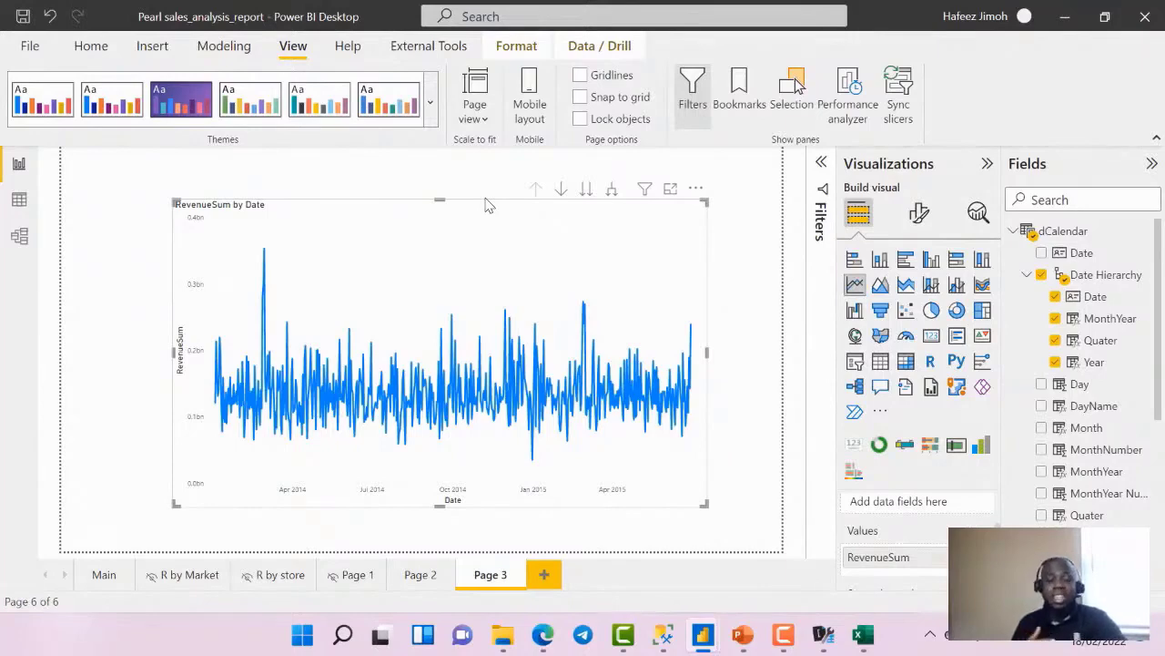
Switch to the PowerPoint slide show of the best practices deck at the "Some shortcuts" slide
{"action": "key", "text": "alt+Tab"}
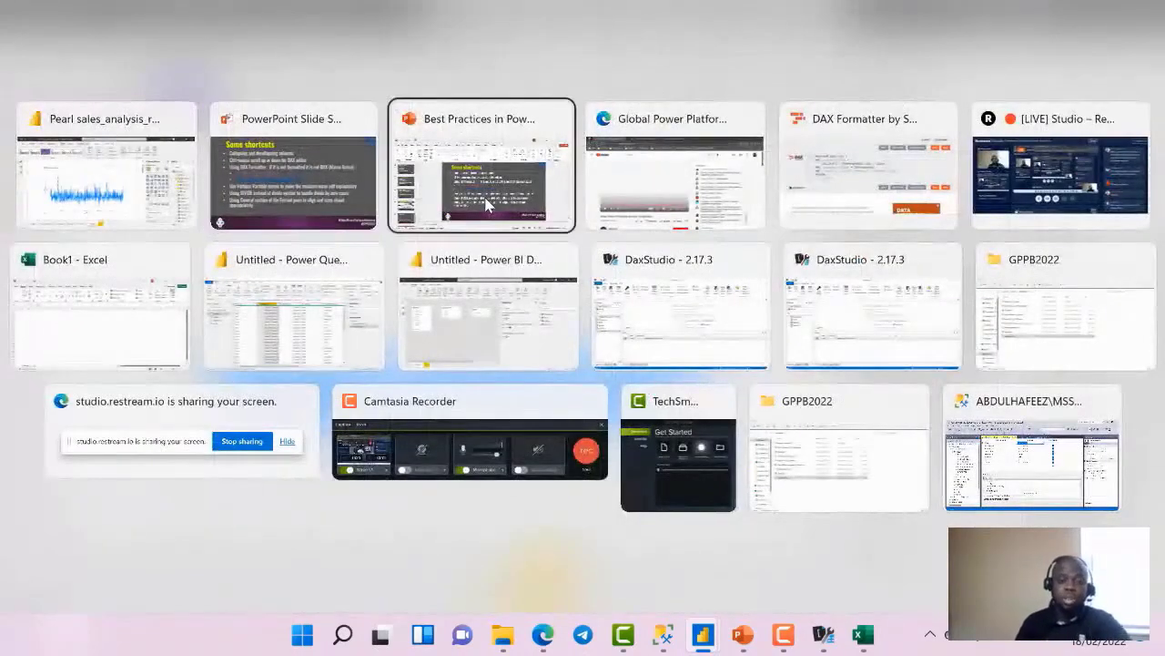
{"action": "left_click", "coordinate": [487, 205]}
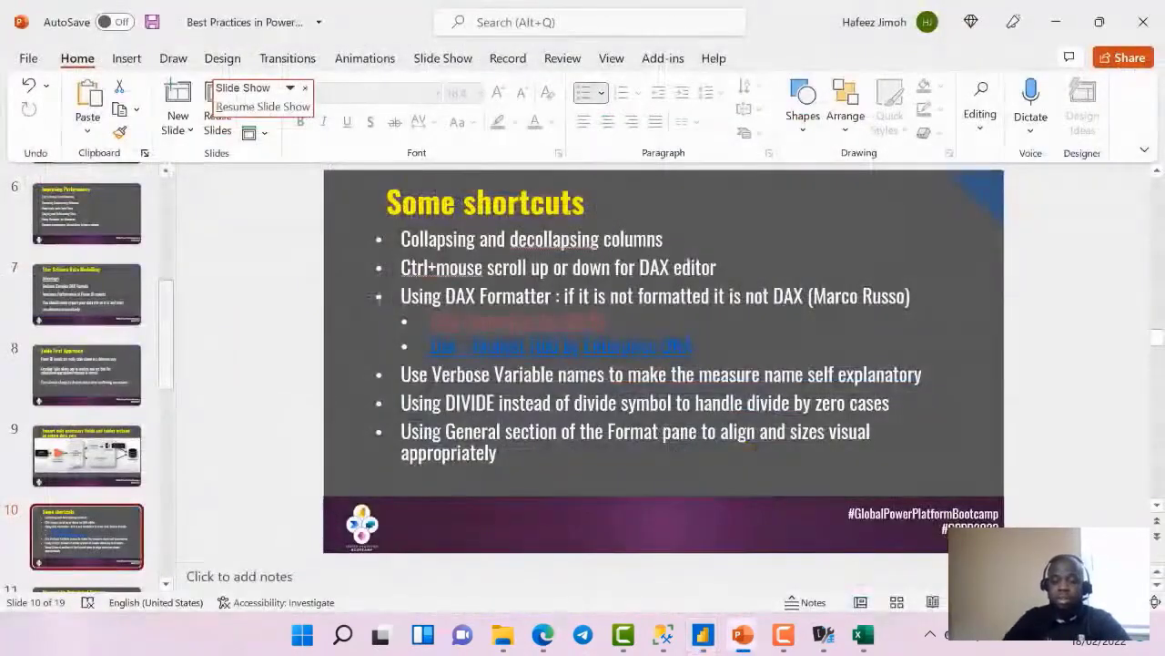
{"action": "key", "text": "alt+Tab"}
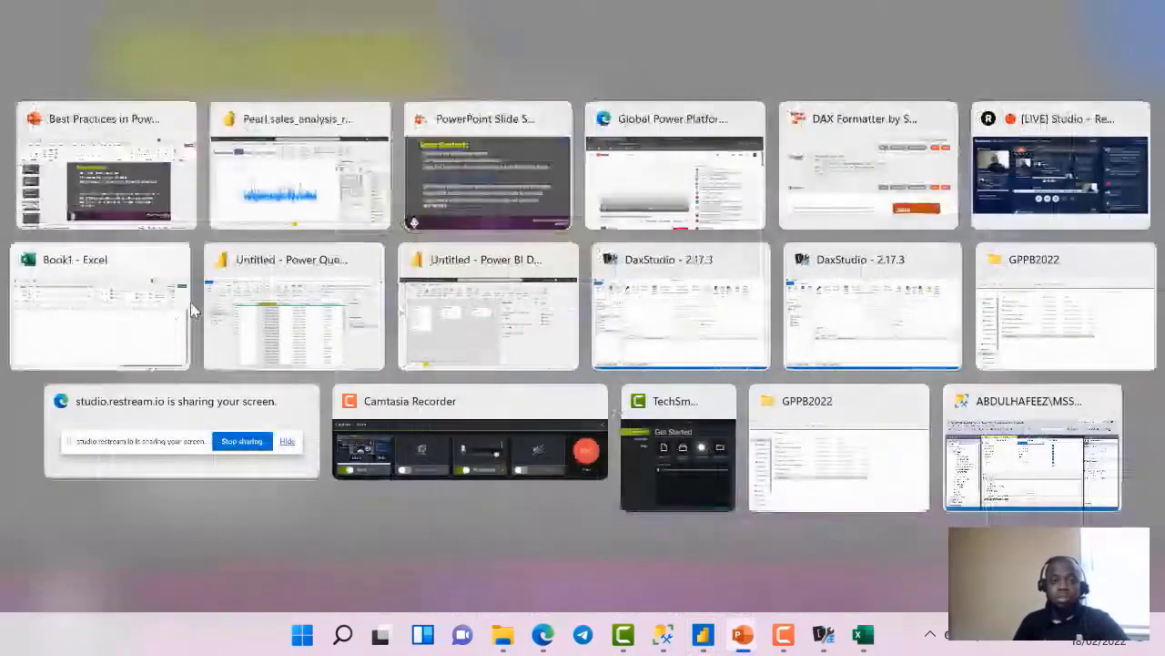
{"action": "left_click", "coordinate": [489, 169]}
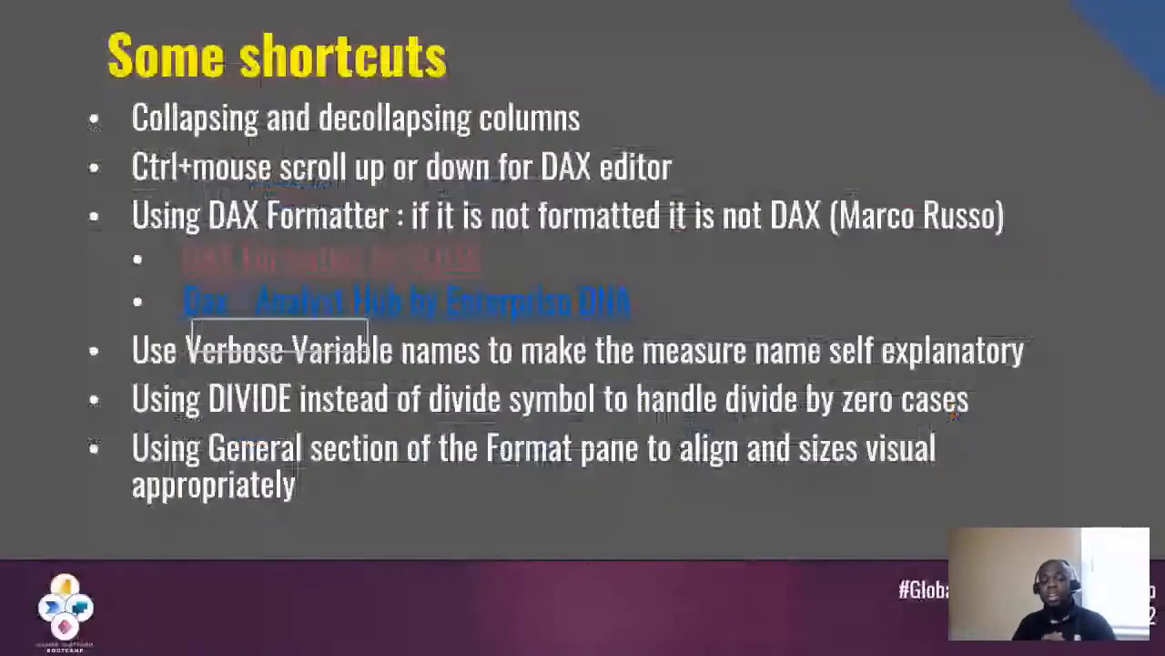
Advance the slide show to the "Measure Vs Calculated Columns" slide, and switch to the bootcamp's YouTube livestream page in Edge
{"action": "key", "text": "Right"}
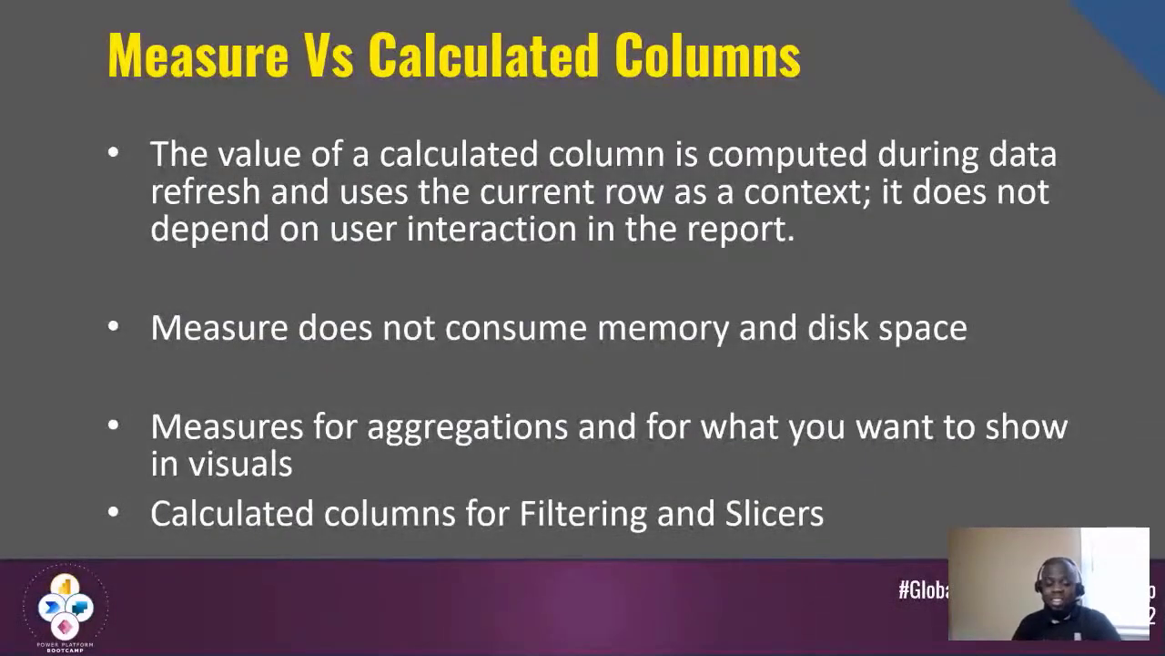
{"action": "key", "text": "alt+Tab"}
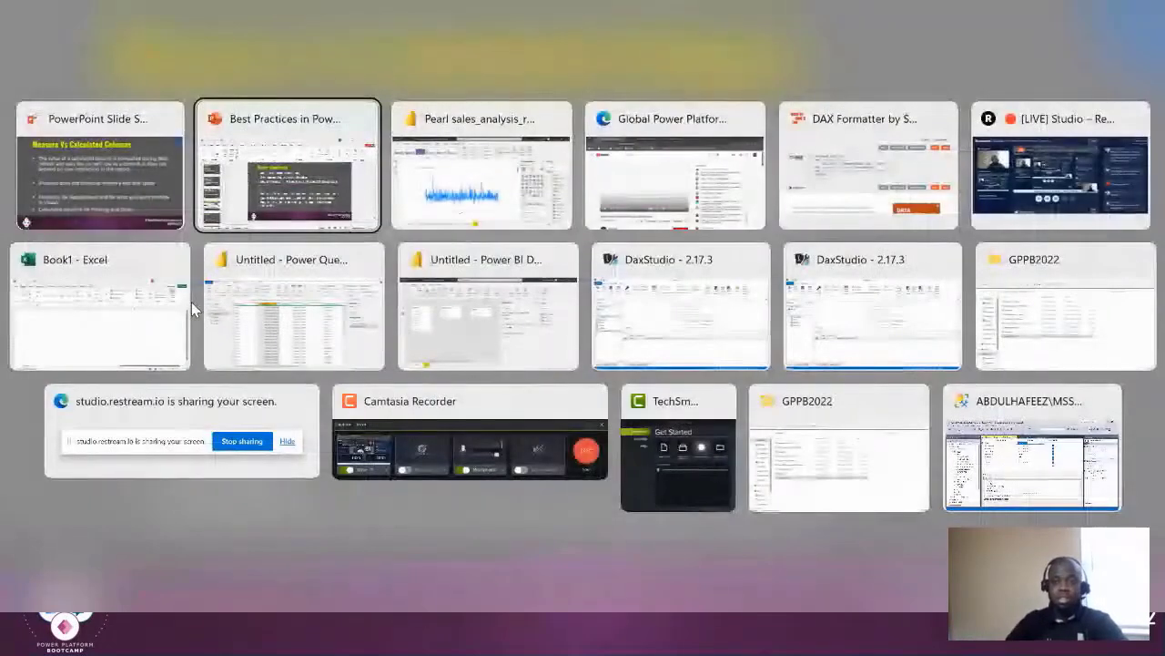
{"action": "key", "text": "alt+Tab"}
{"action": "key", "text": "alt+Tab"}
{"action": "key", "text": "alt+Tab"}
{"action": "key", "text": "alt+Tab"}
{"action": "key", "text": "alt+Tab"}
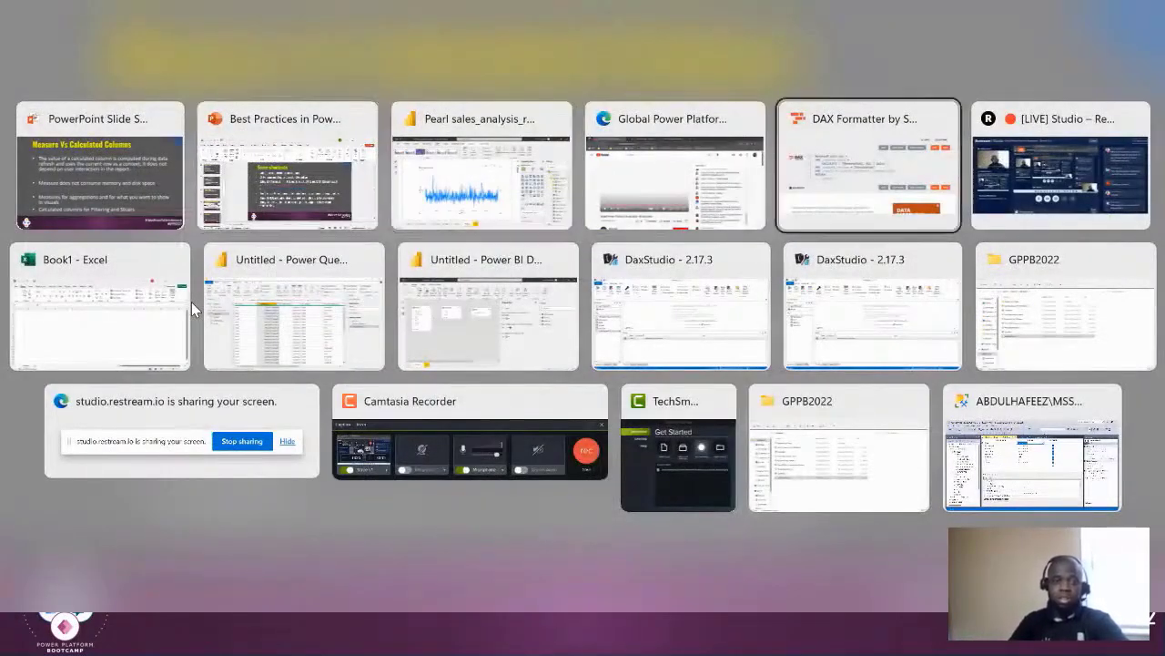
{"action": "key", "text": "alt+Tab"}
{"action": "key", "text": "alt+Tab"}
{"action": "key", "text": "alt+Tab"}
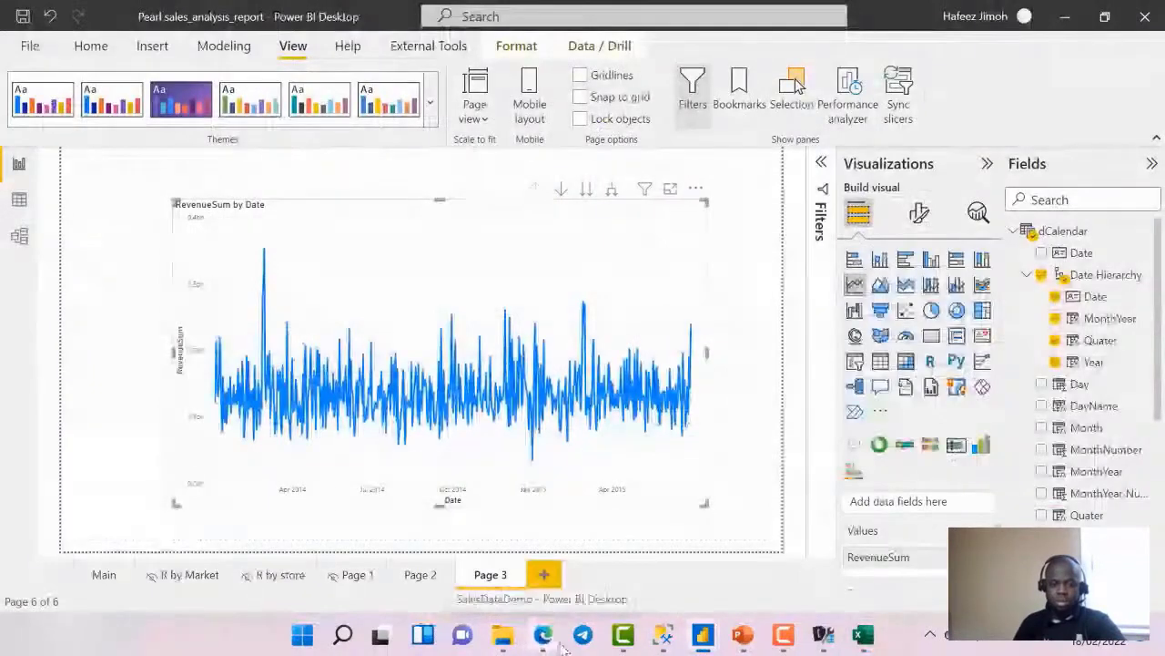
{"action": "mouse_move", "coordinate": [543, 634]}
{"action": "left_click", "coordinate": [485, 569]}
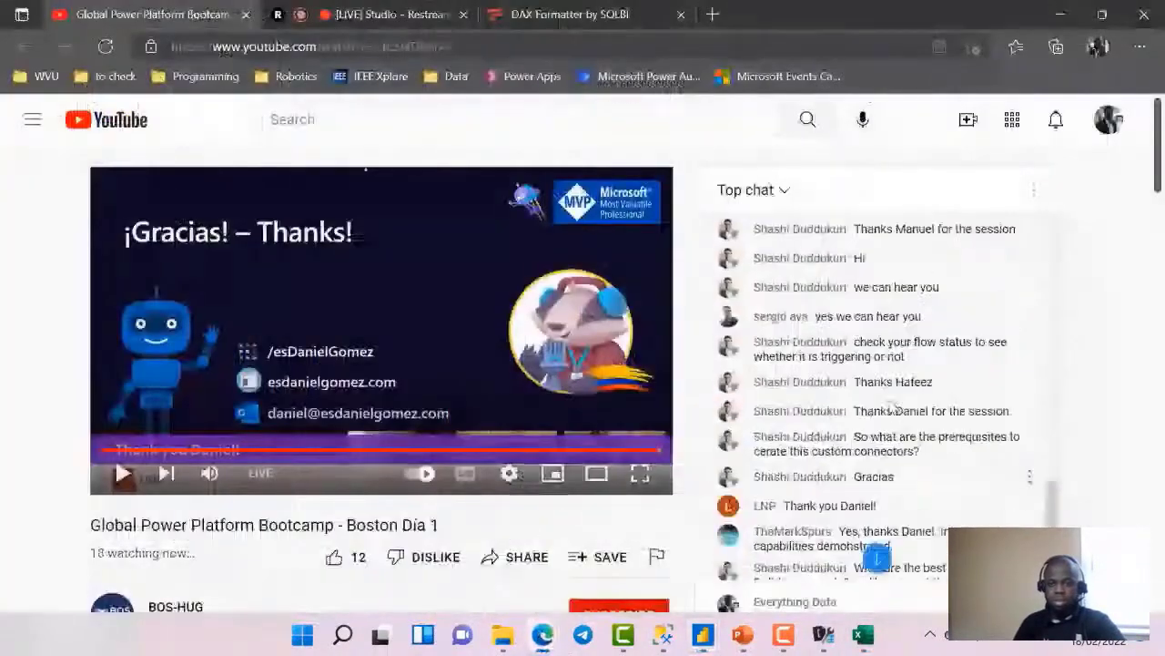
Look through the audience questions in the Restream Studio chat and the YouTube live chat
{"action": "left_click", "coordinate": [421, 13]}
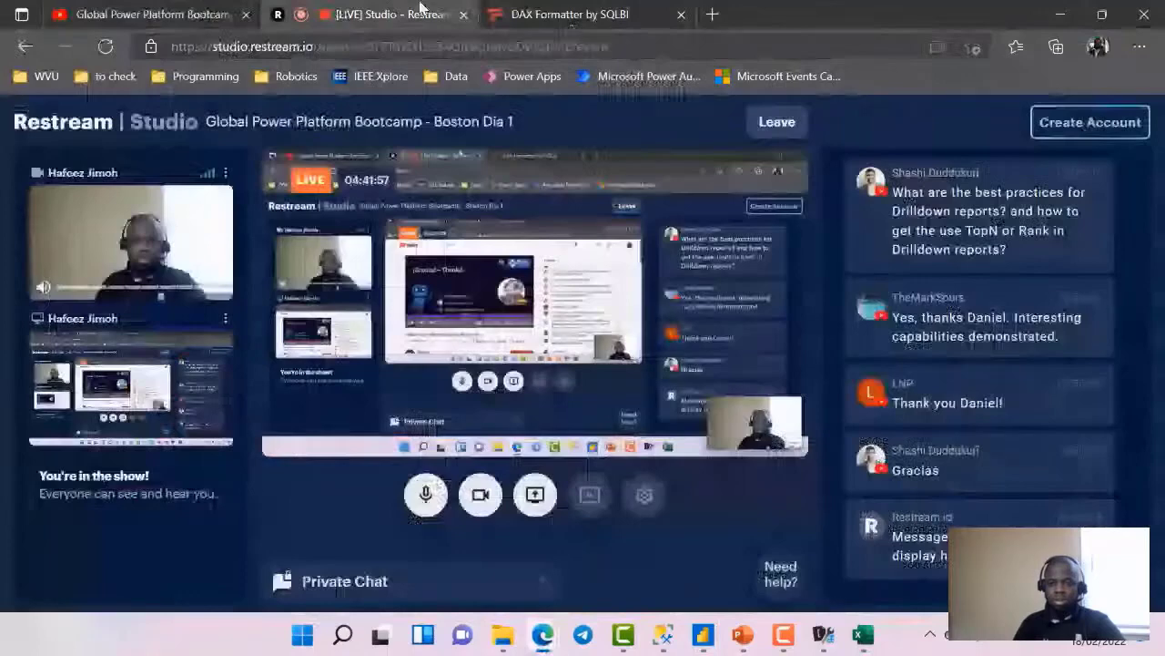
{"action": "scroll", "coordinate": [1003, 427], "scroll_direction": "up", "scroll_amount": 2}
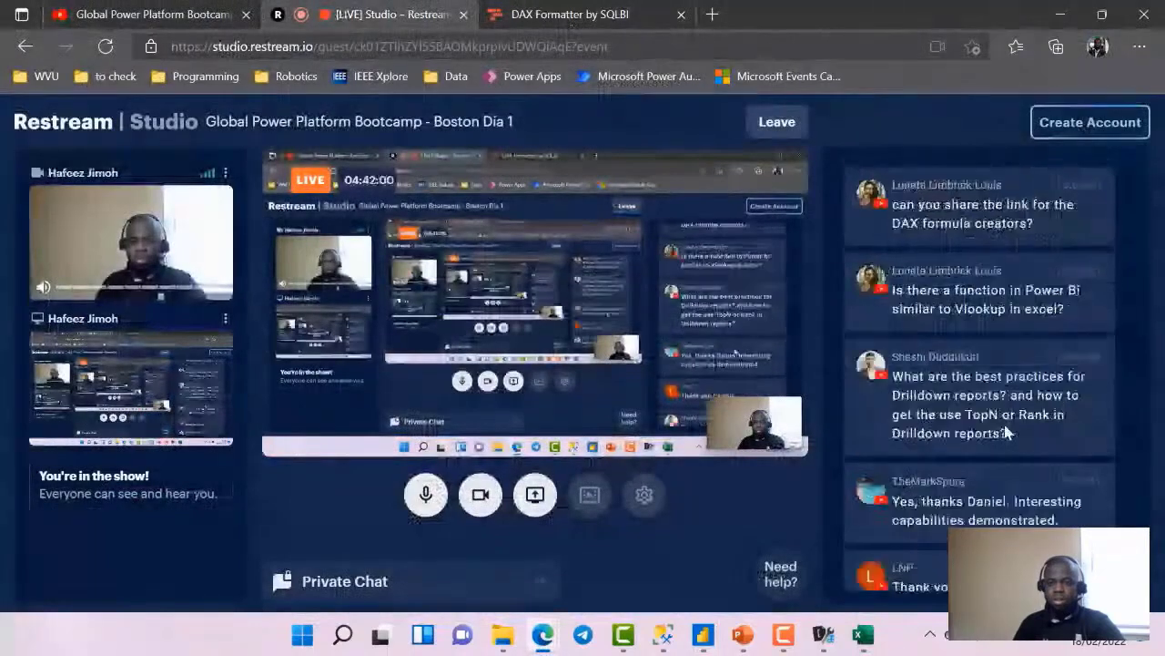
{"action": "scroll", "coordinate": [1004, 421], "scroll_direction": "down", "scroll_amount": 2}
{"action": "scroll", "coordinate": [1004, 422], "scroll_direction": "up", "scroll_amount": 2}
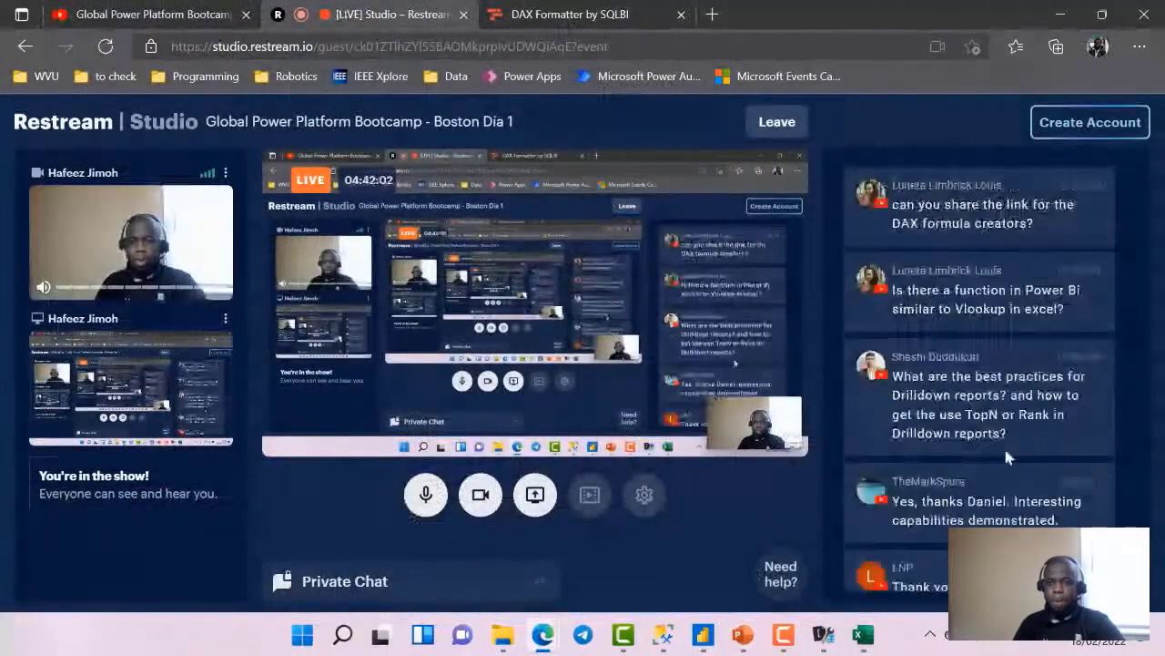
{"action": "key", "text": "ctrl+1"}
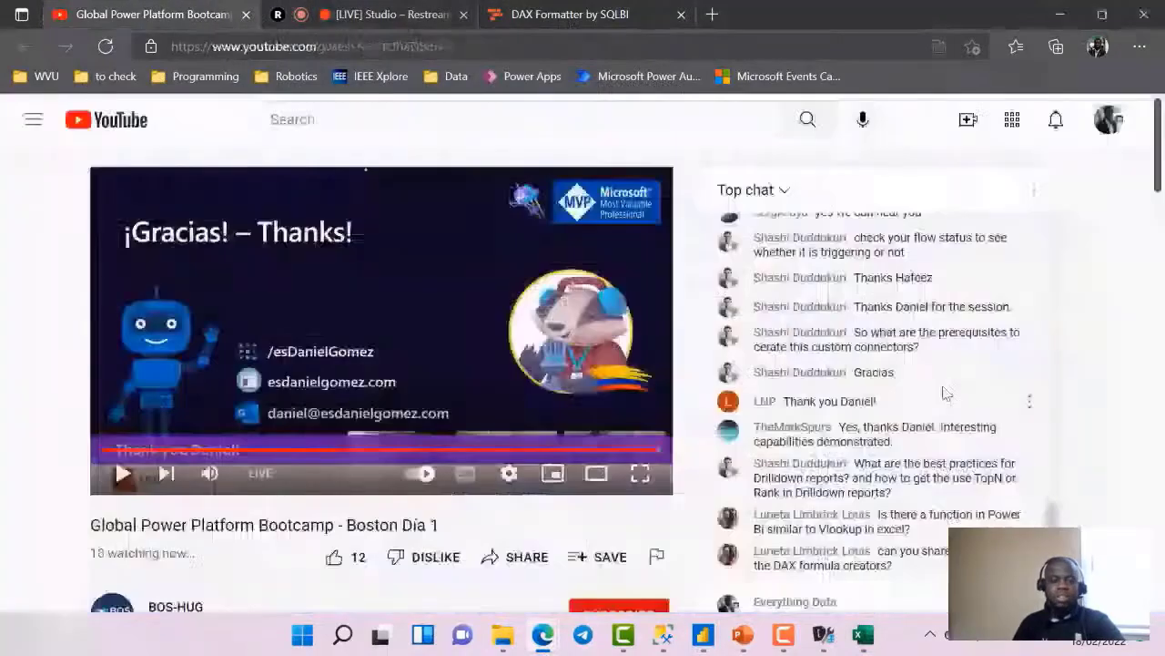
Return to the PowerPoint slide show at the "Measure Vs Calculated Columns" slide
{"action": "key", "text": "alt+Tab"}
{"action": "key", "text": "alt+Tab"}
{"action": "key", "text": "alt+Tab"}
{"action": "key", "text": "alt+Tab"}
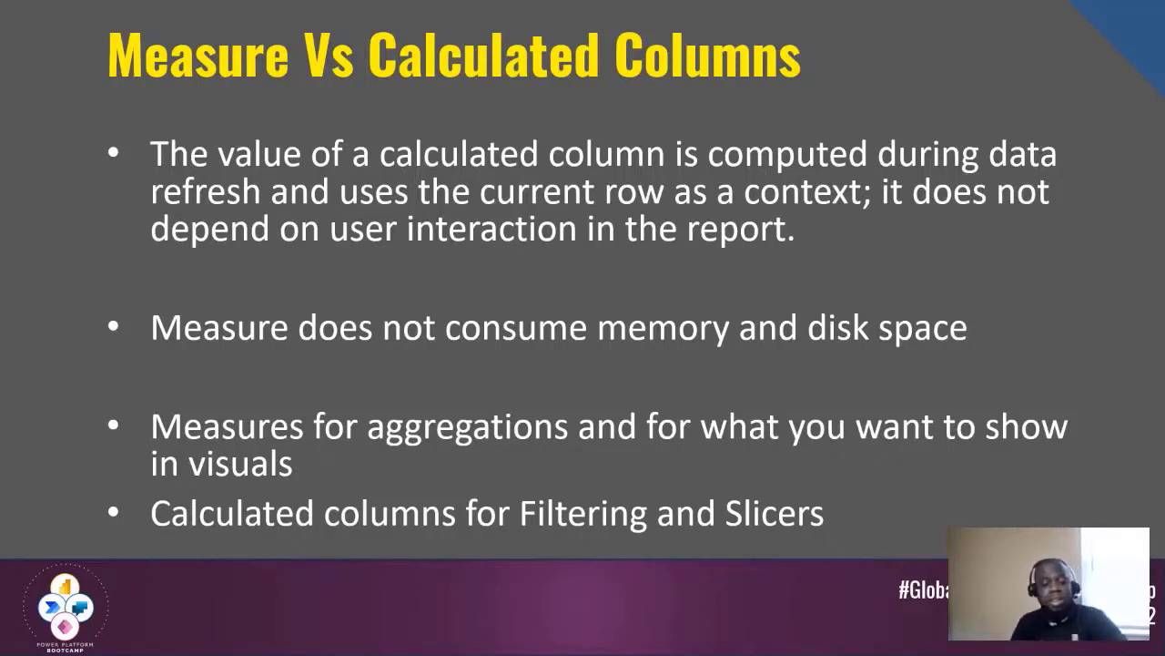
Switch to Pearl sales_analysis_report in Power BI Desktop and examine the formula and rows of the dCalendar table in data view
{"action": "key", "text": "alt+Tab"}
{"action": "key", "text": "alt+Tab"}
{"action": "key", "text": "alt+Tab"}
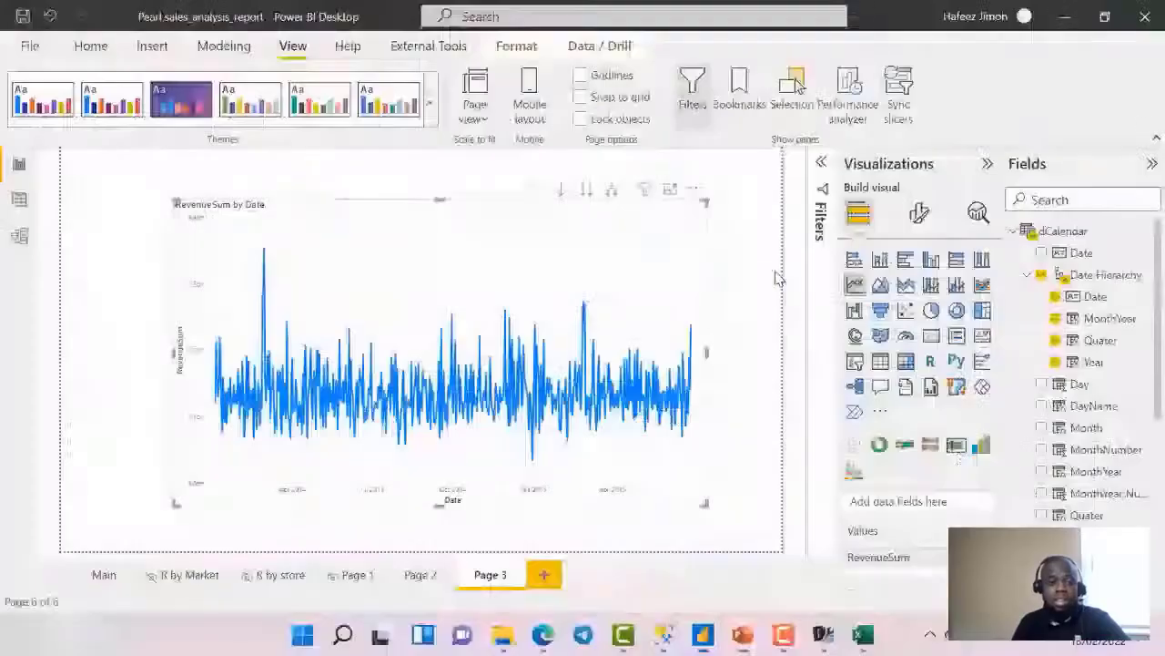
{"action": "left_click", "coordinate": [20, 200]}
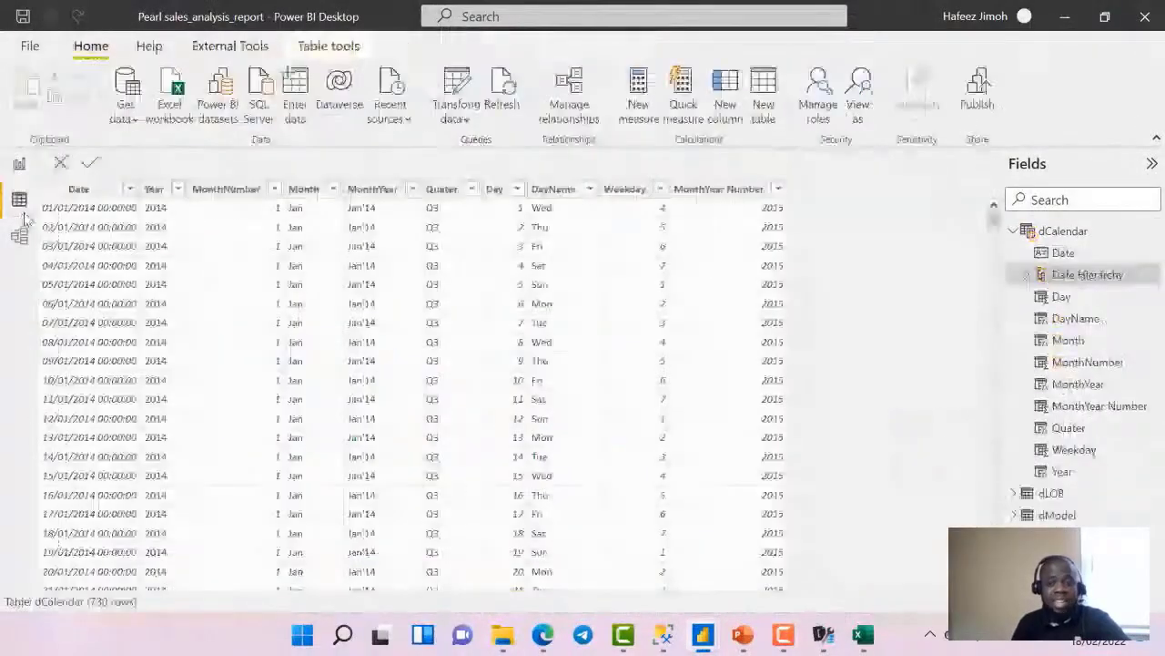
{"action": "left_click", "coordinate": [1065, 232]}
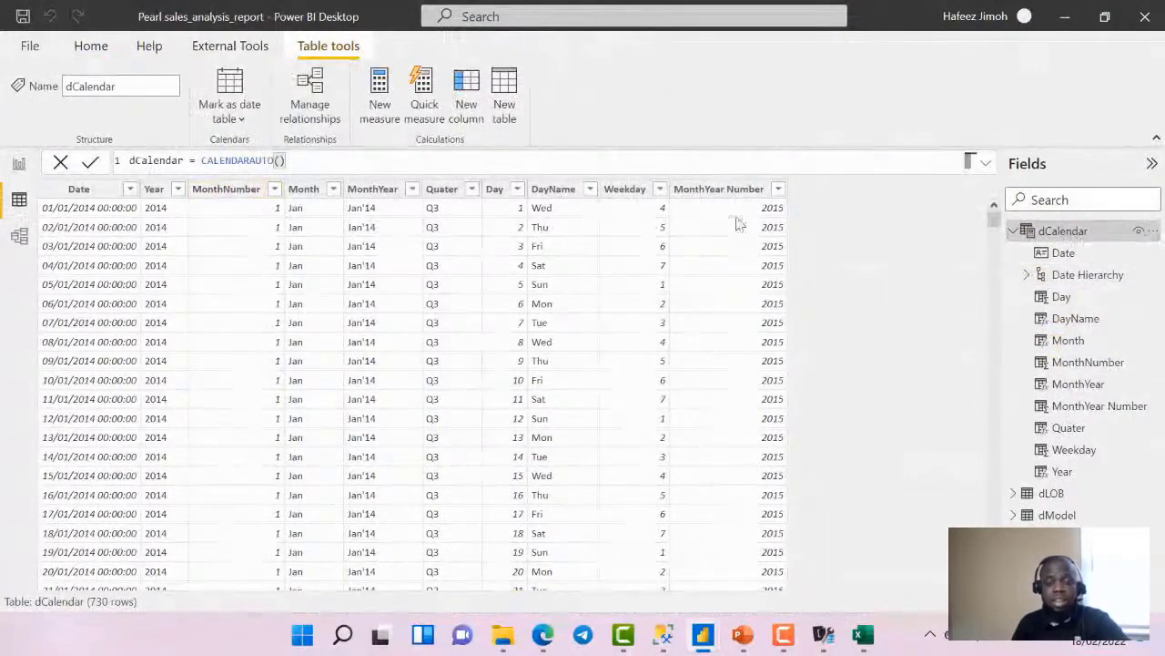
{"action": "scroll", "coordinate": [499, 263], "scroll_direction": "down", "scroll_amount": 5}
{"action": "scroll", "coordinate": [657, 259], "scroll_direction": "up", "scroll_amount": 3}
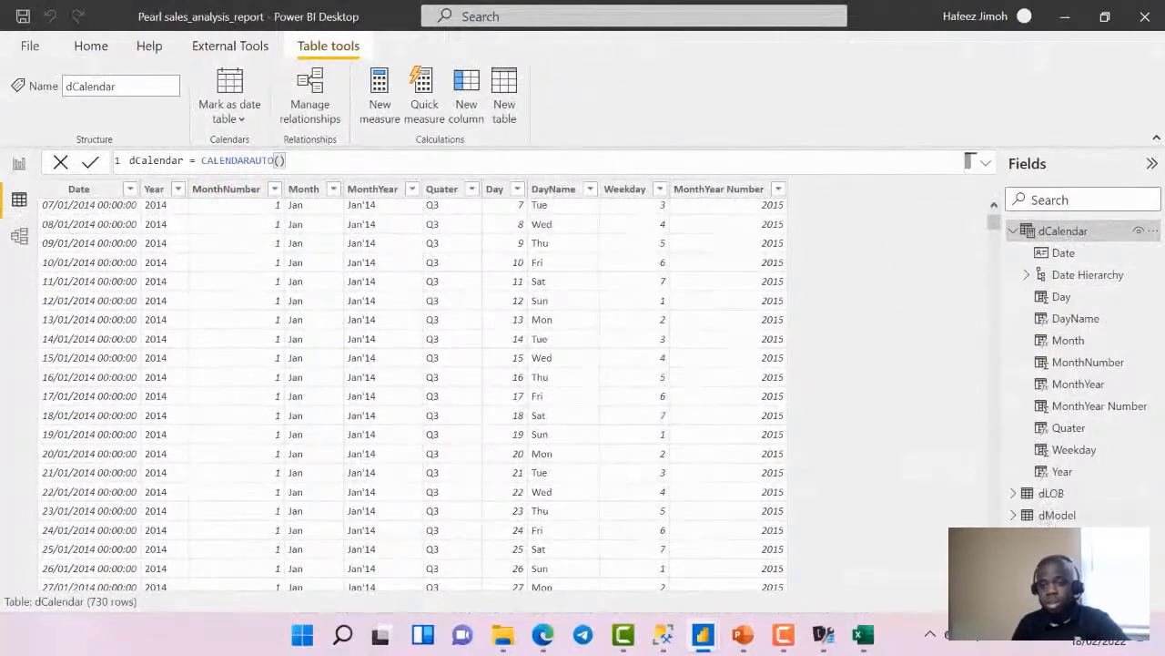
Examine the Revenue column of the Sales table, and display the dCalendar table again
{"action": "left_click", "coordinate": [1154, 557]}
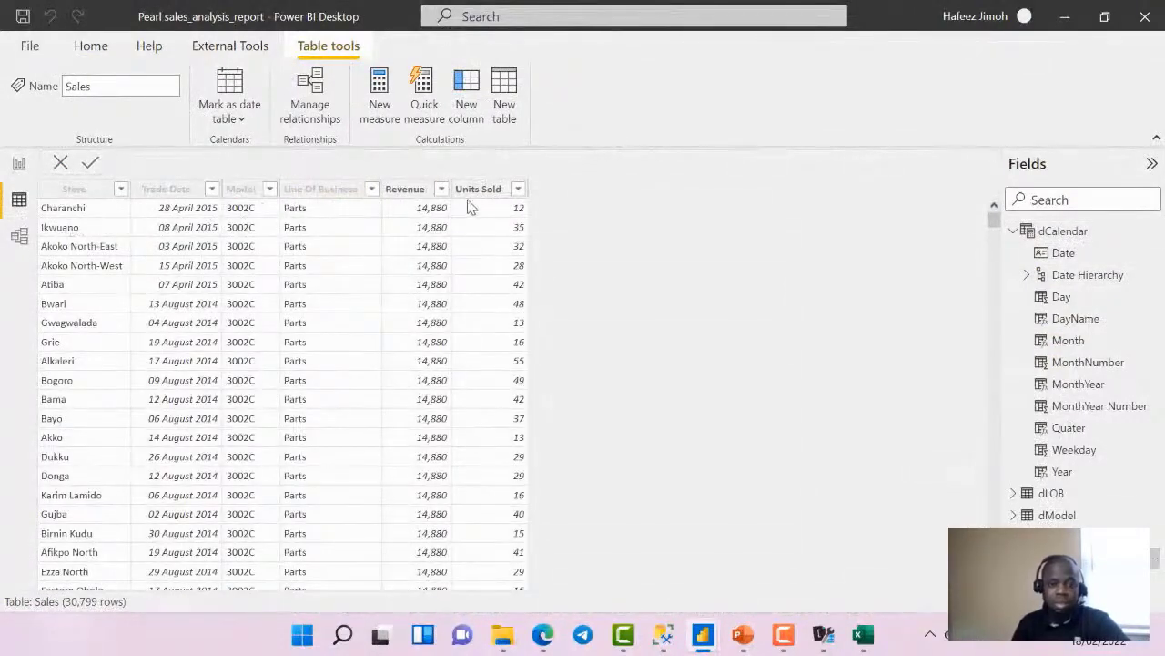
{"action": "left_click", "coordinate": [410, 191]}
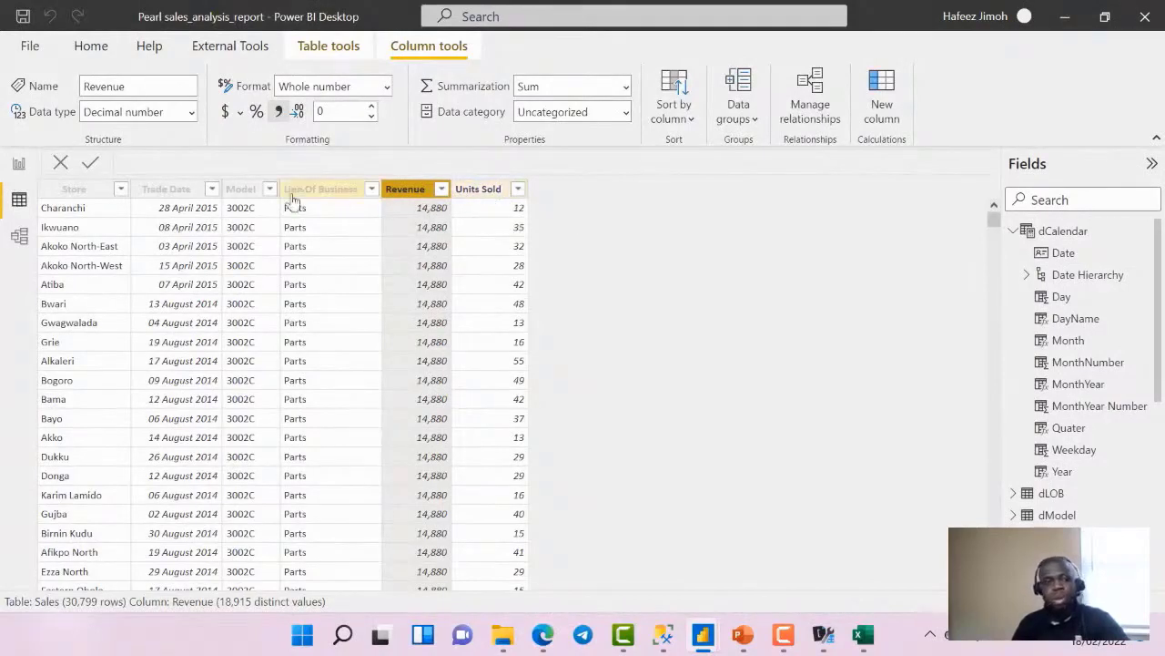
{"action": "left_click", "coordinate": [1058, 235]}
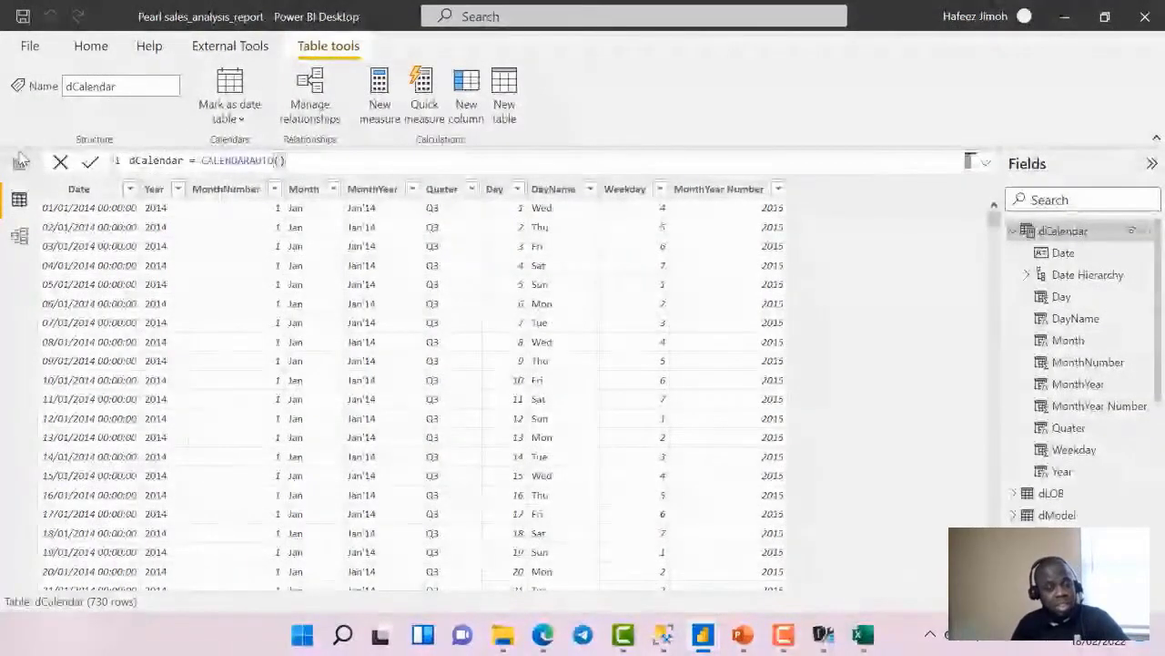
Switch from Power BI Desktop to the PowerPoint slide show
{"action": "key", "text": "alt+Tab"}
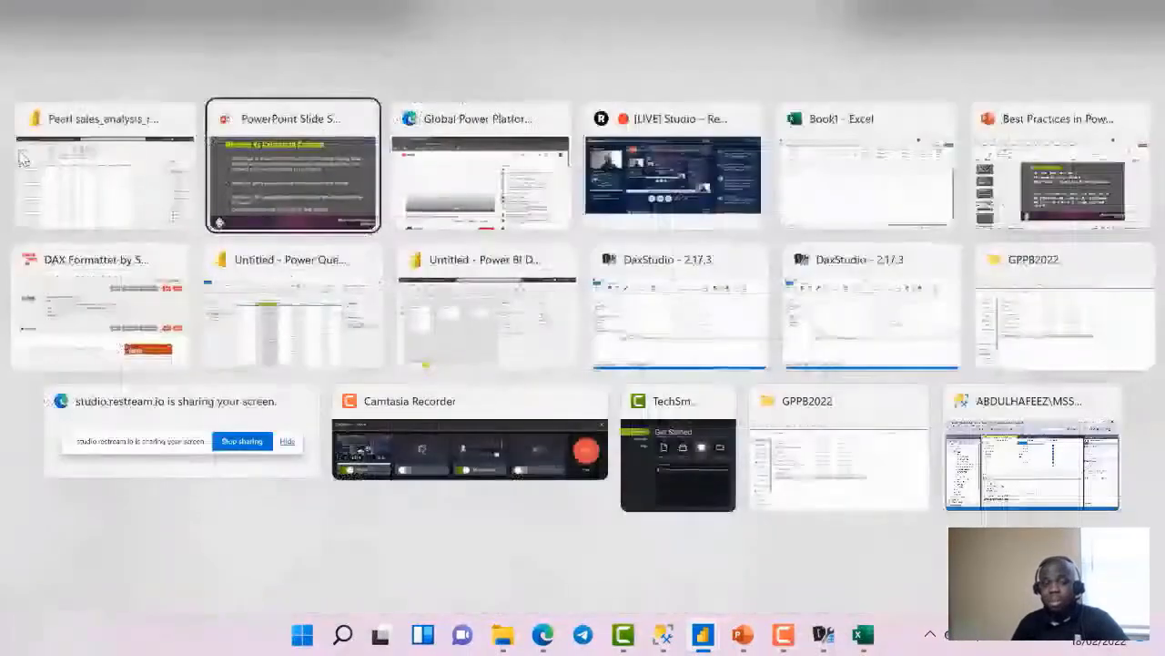